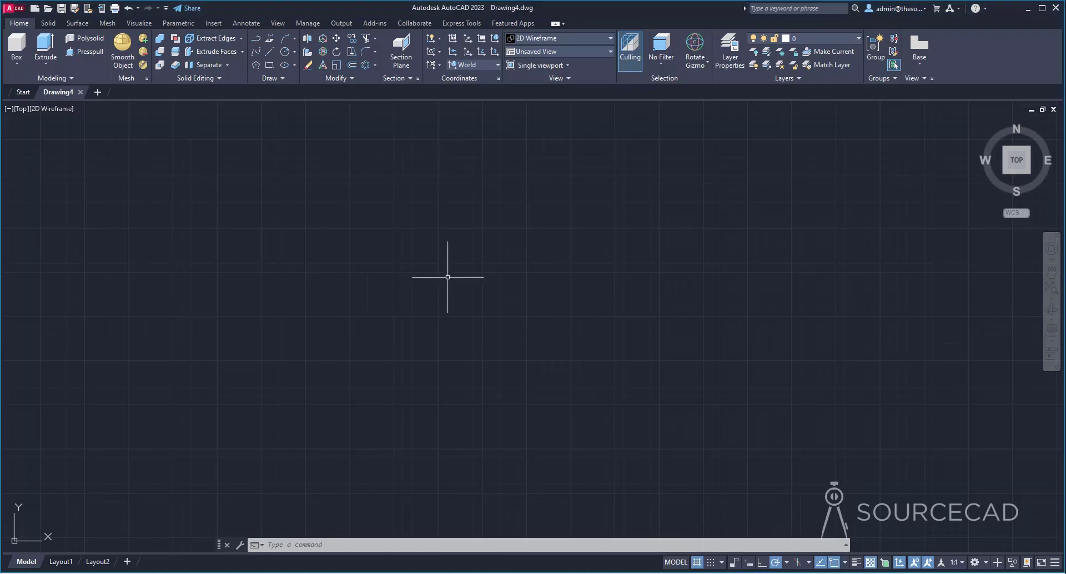
Draw a circle of radius 5 and zoom to fit the drawing.
left_click(976, 564)
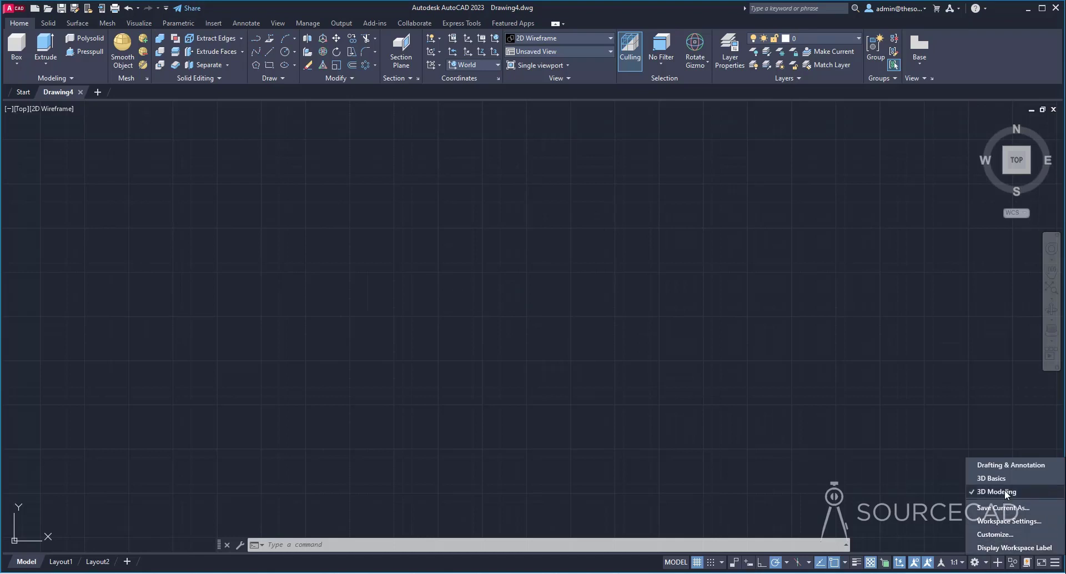
left_click(676, 343)
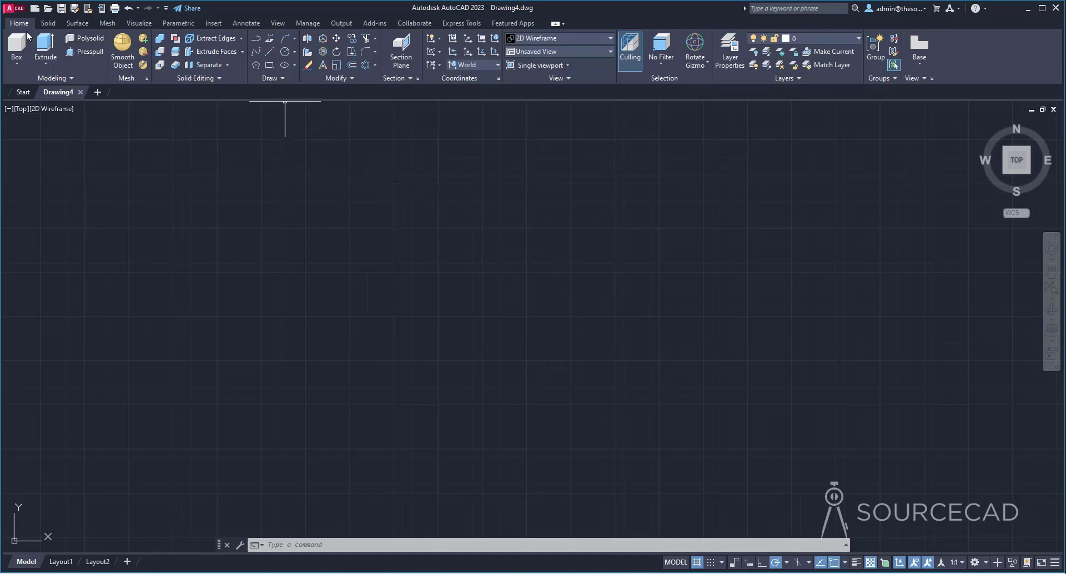
left_click(285, 52)
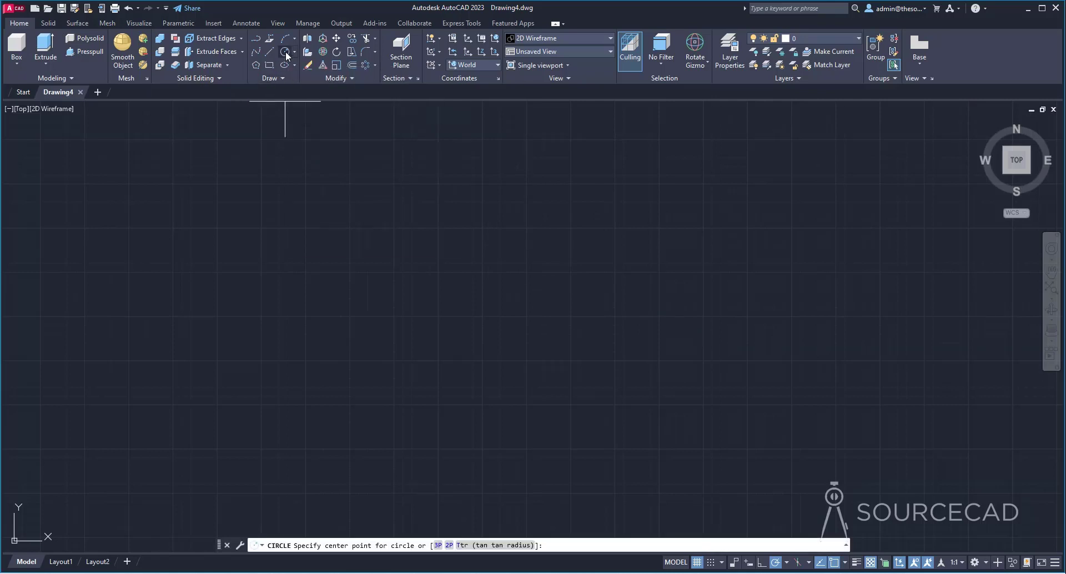
left_click(474, 292)
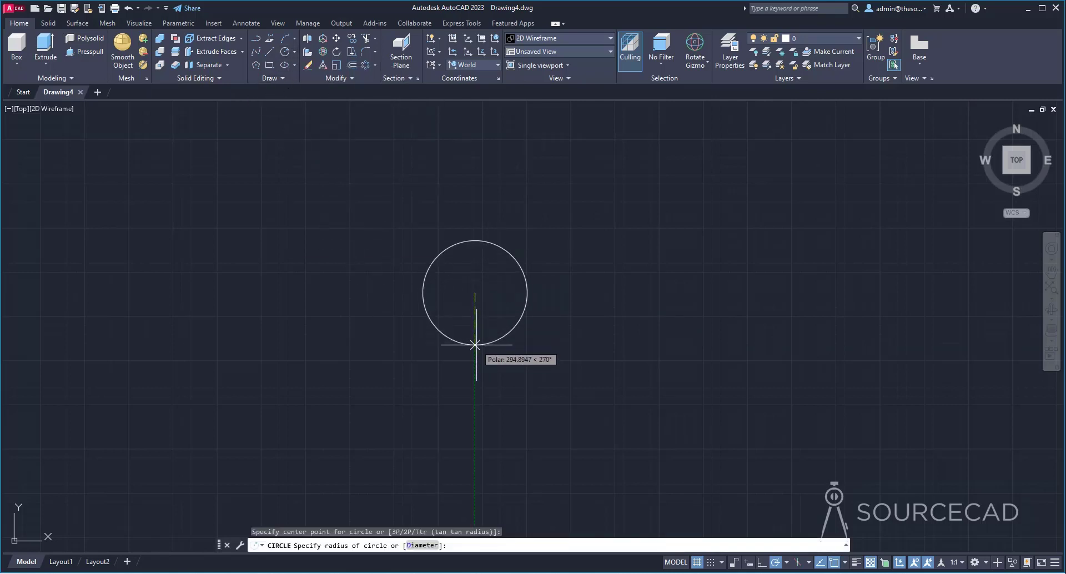
type("5")
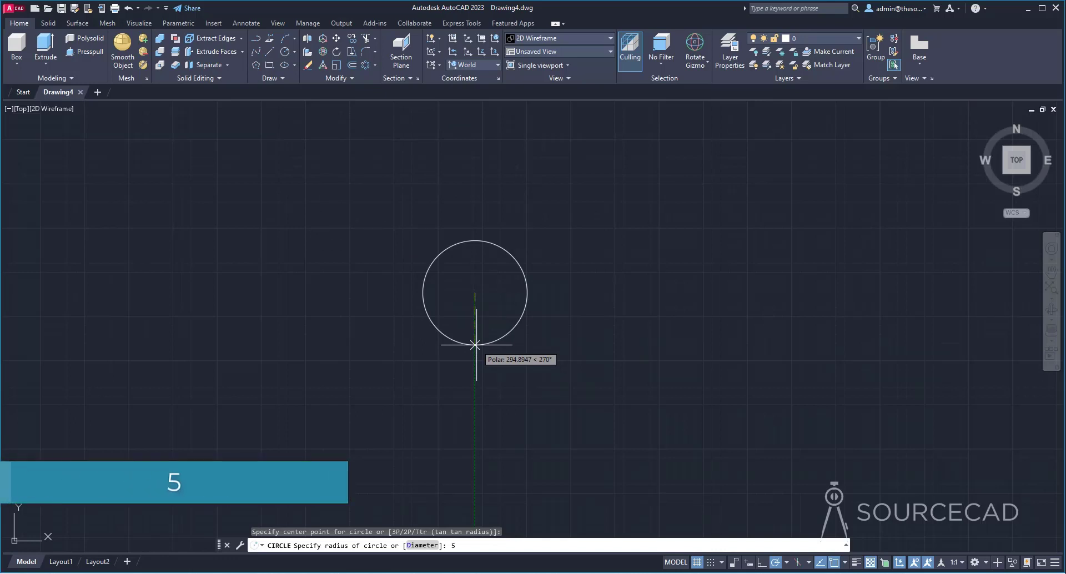
key("Return")
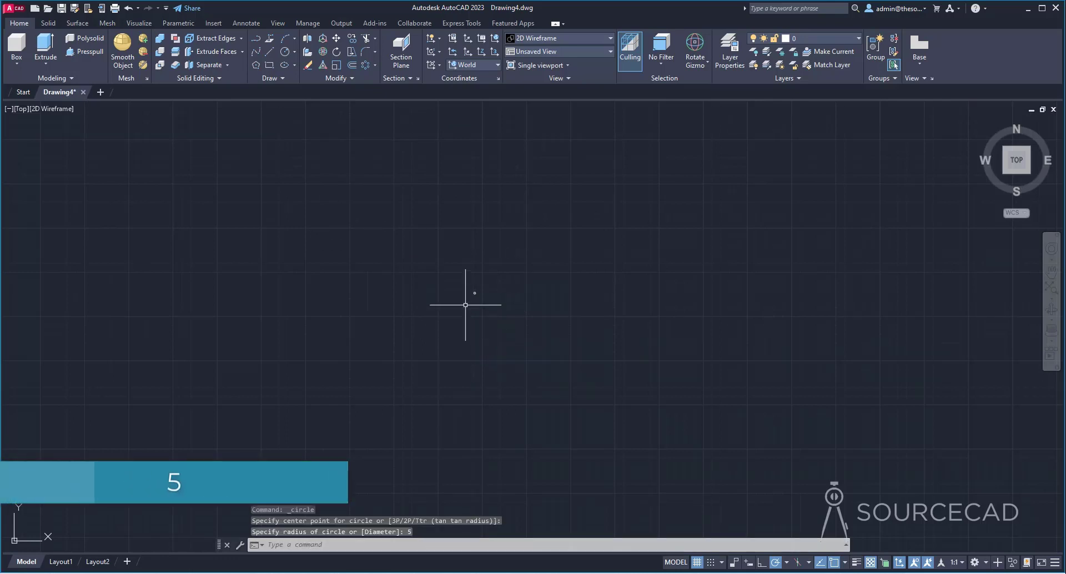
middle_click(465, 304)
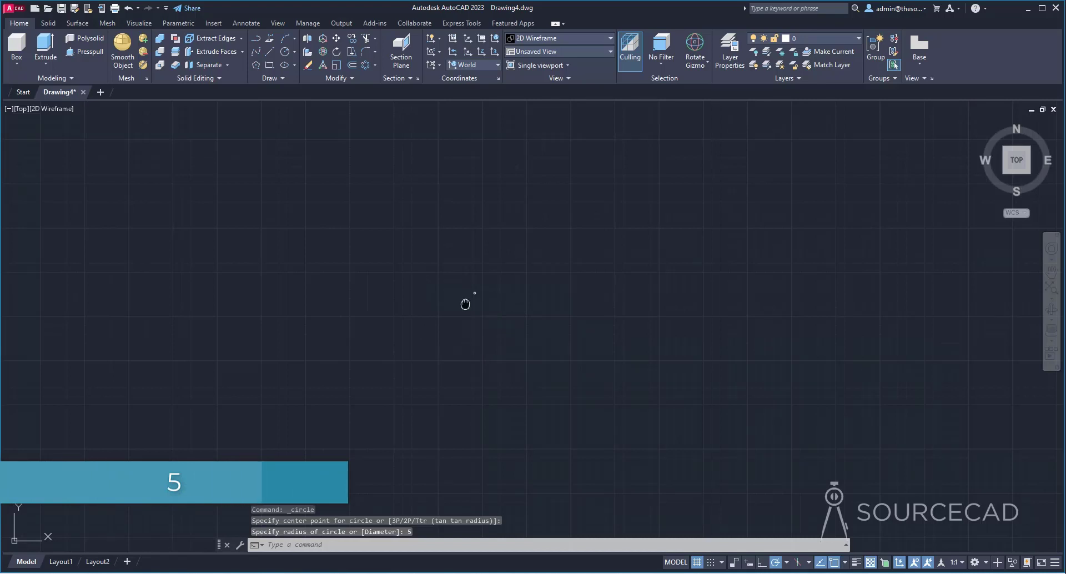
middle_click(465, 304)
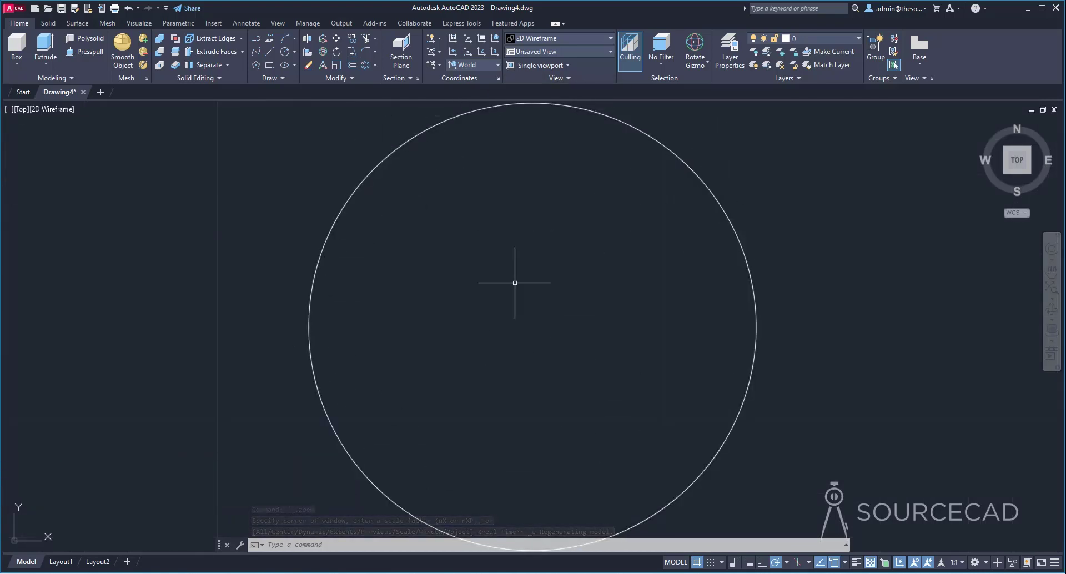
scroll(532, 225, "down", 2)
scroll(531, 225, "down", 2)
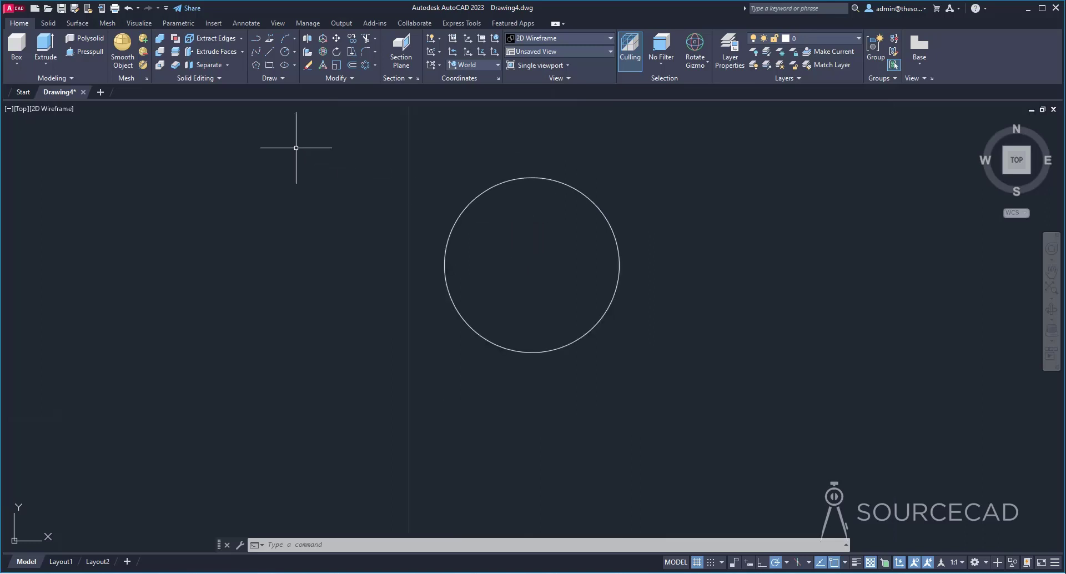
Add a circle of diameter 8.7 on the same centre.
left_click(286, 53)
left_click(532, 267)
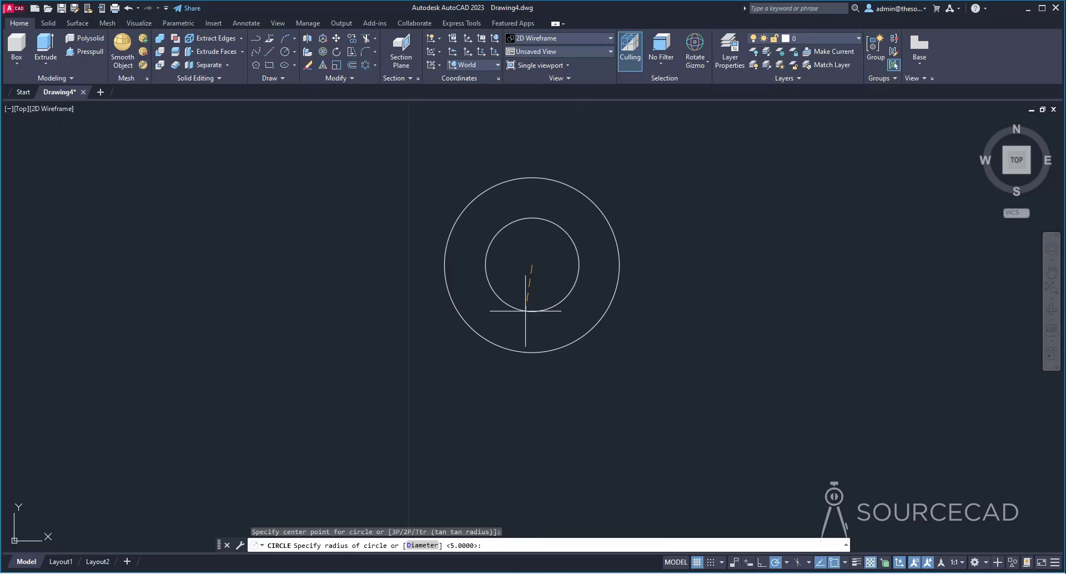
type("d")
key("Return")
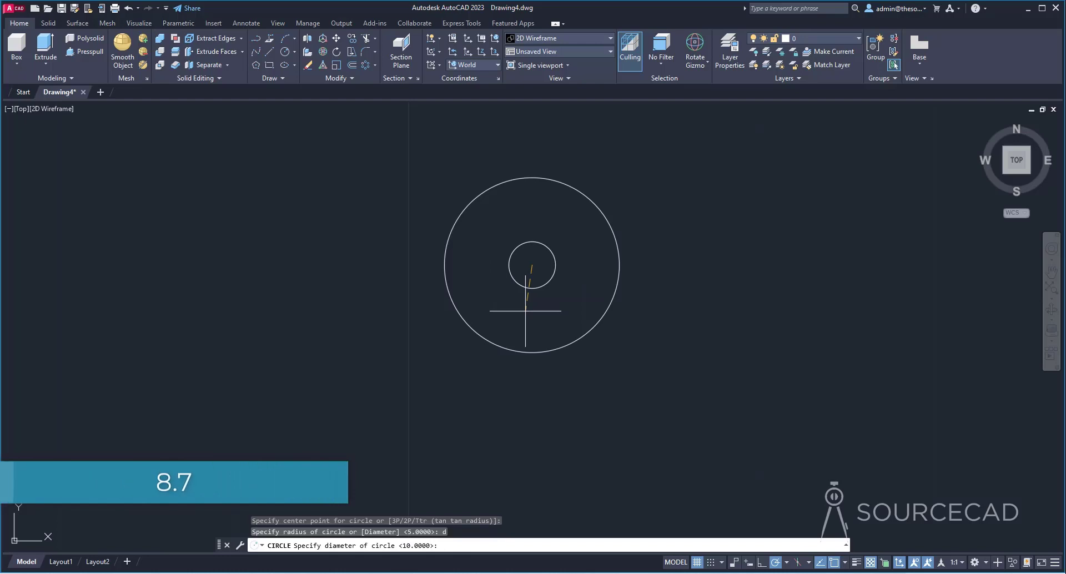
type("8.7")
key("Return")
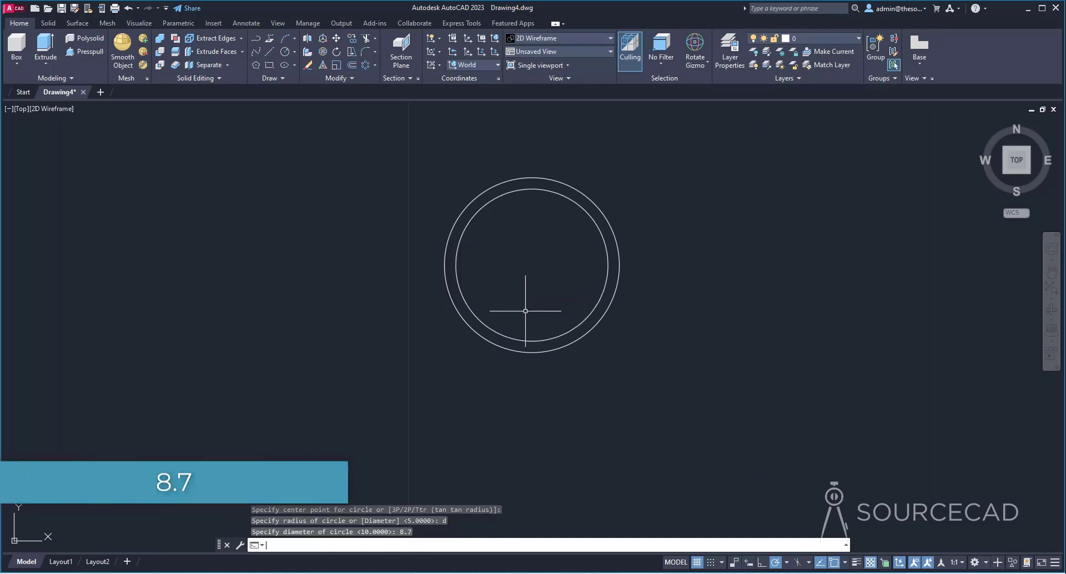
Add a radius 2.4 circle at the shared centre.
key("Return")
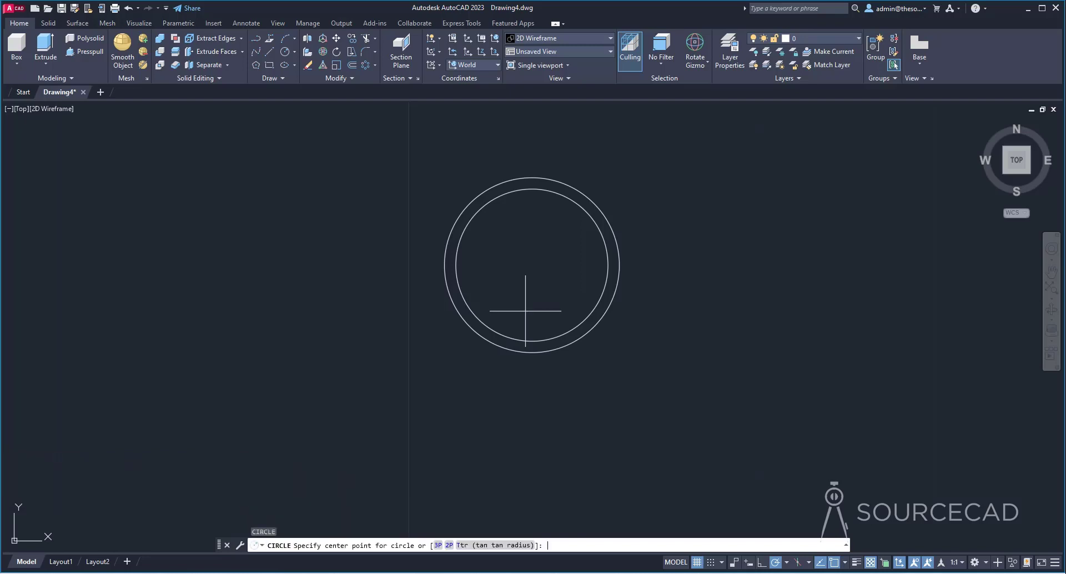
left_click(532, 264)
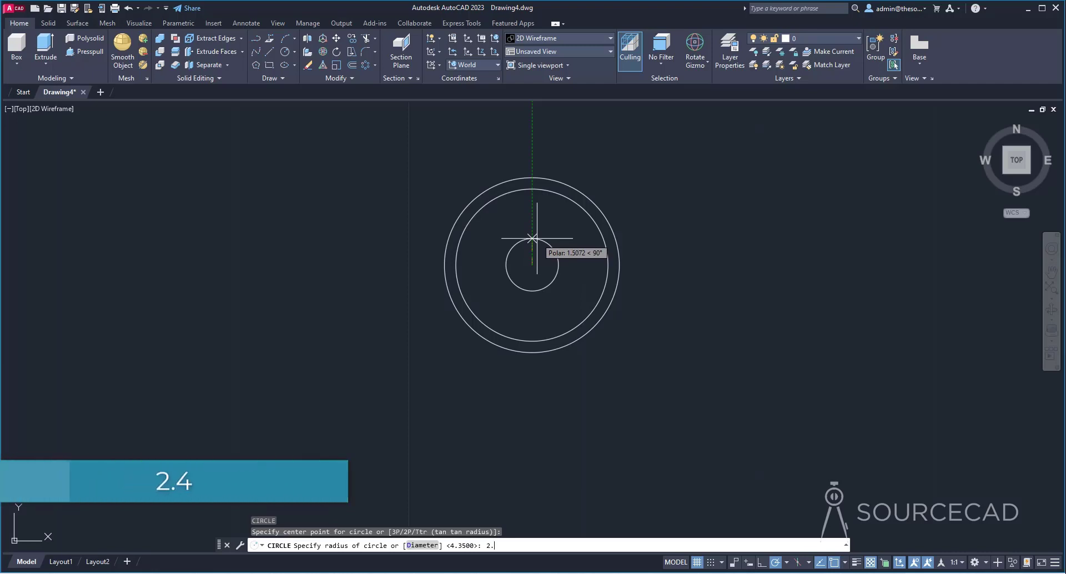
type("2.4")
key("Return")
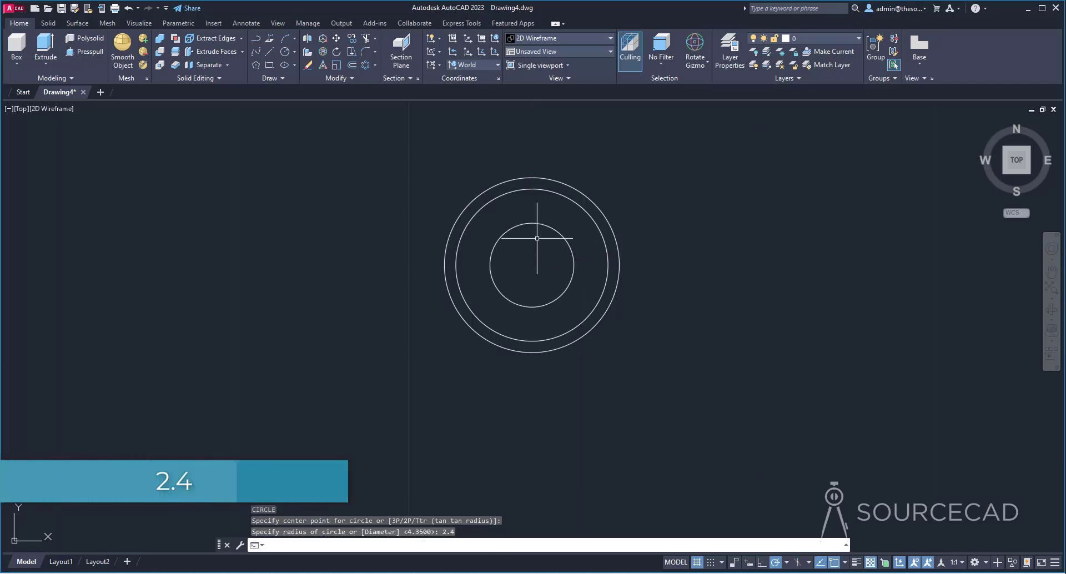
Draw a 4 by 1.8 rectangle (@4,1.8) left of the circles.
left_click(269, 65)
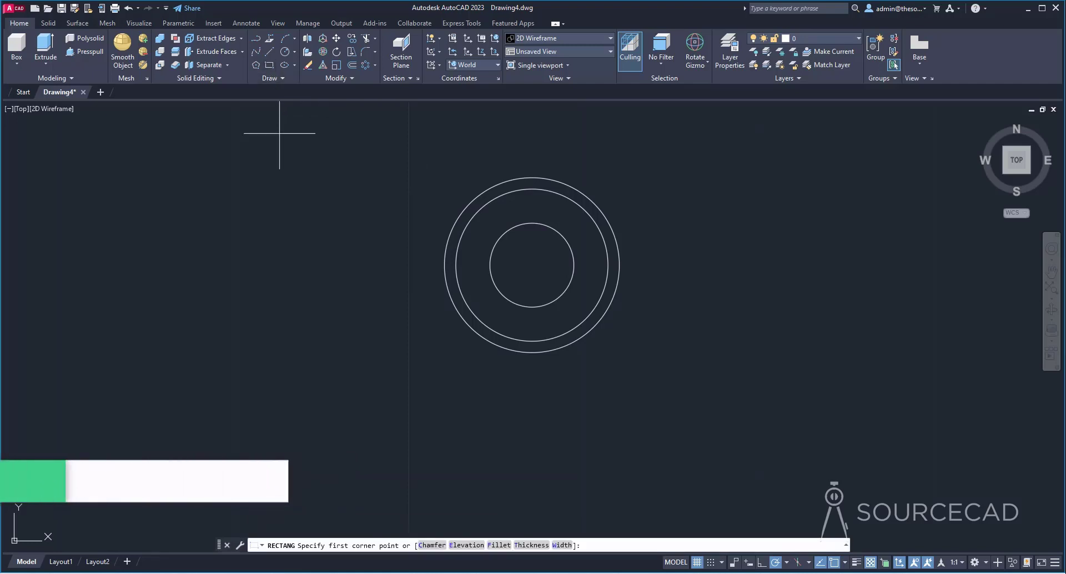
left_click(320, 291)
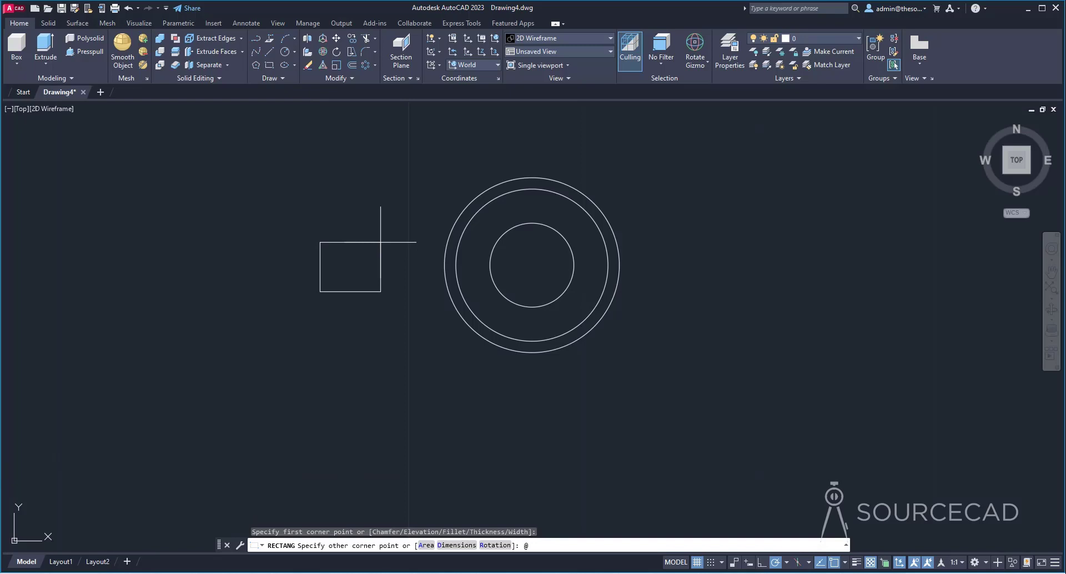
type("@4,")
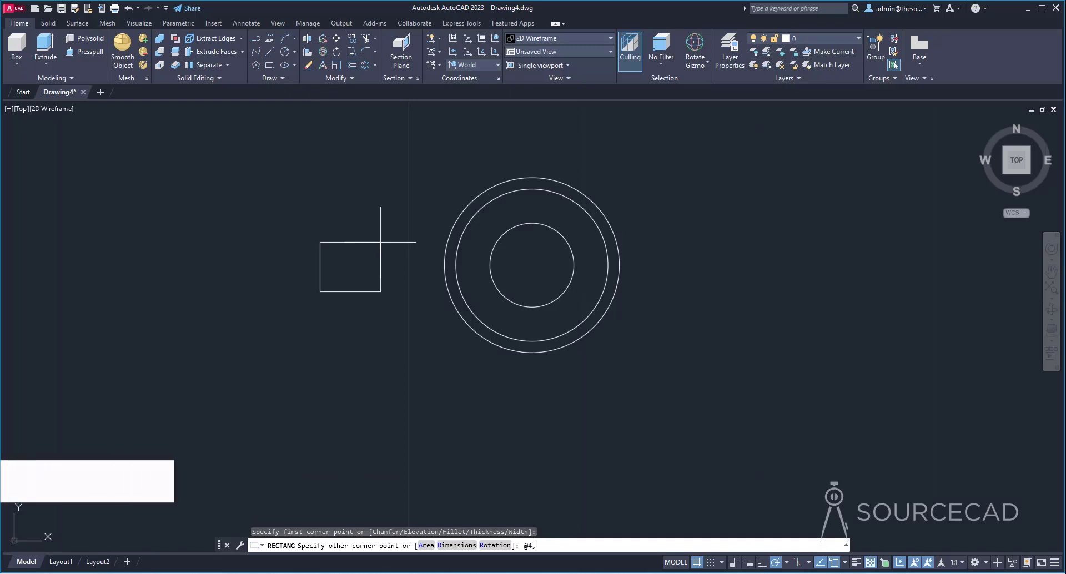
type("1.8")
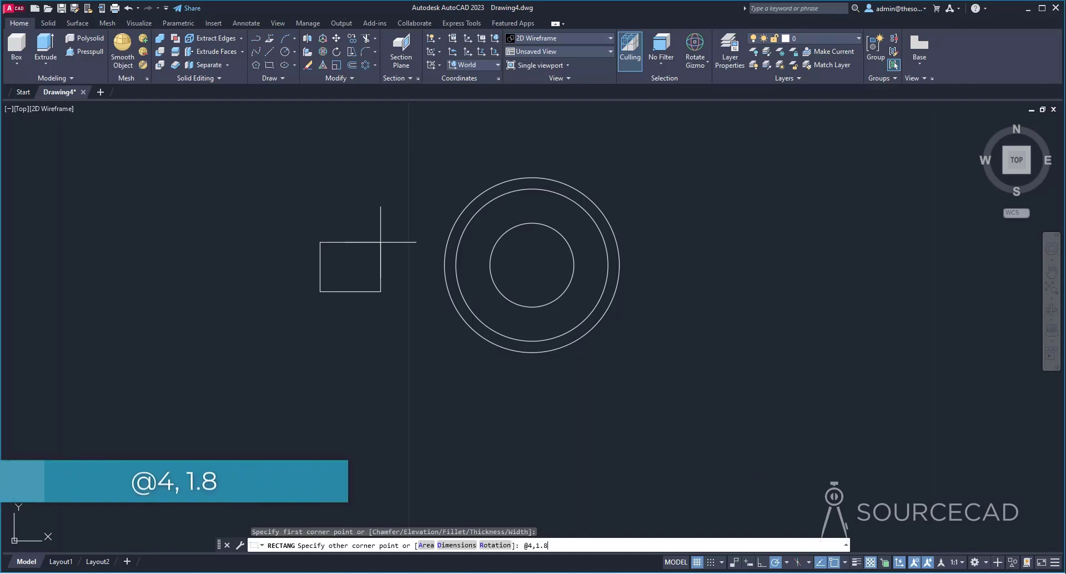
key("Return")
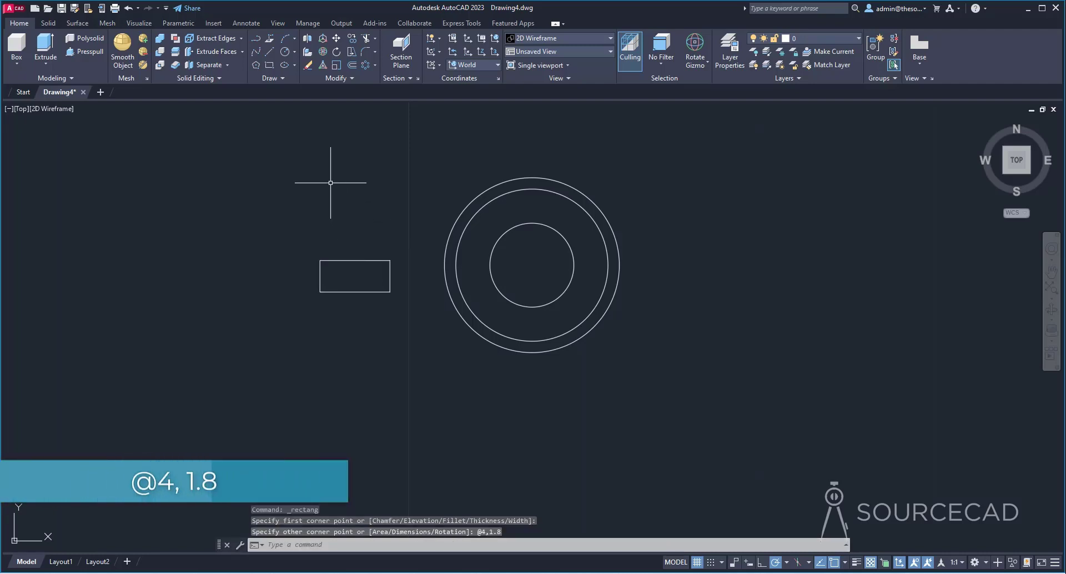
Fillet all four rectangle corners at once with radius 0.6.
left_click(366, 52)
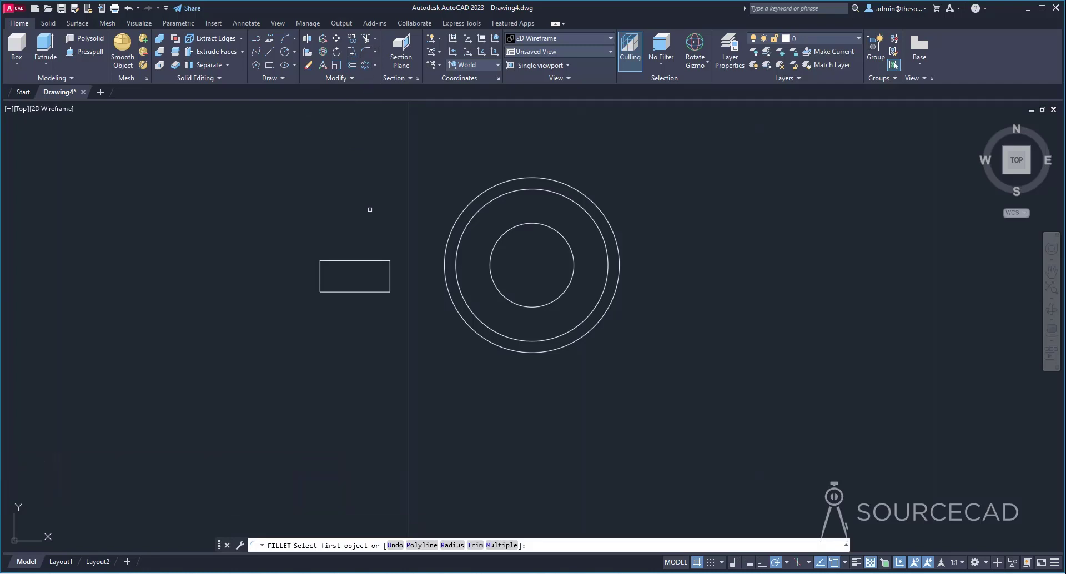
left_click(452, 545)
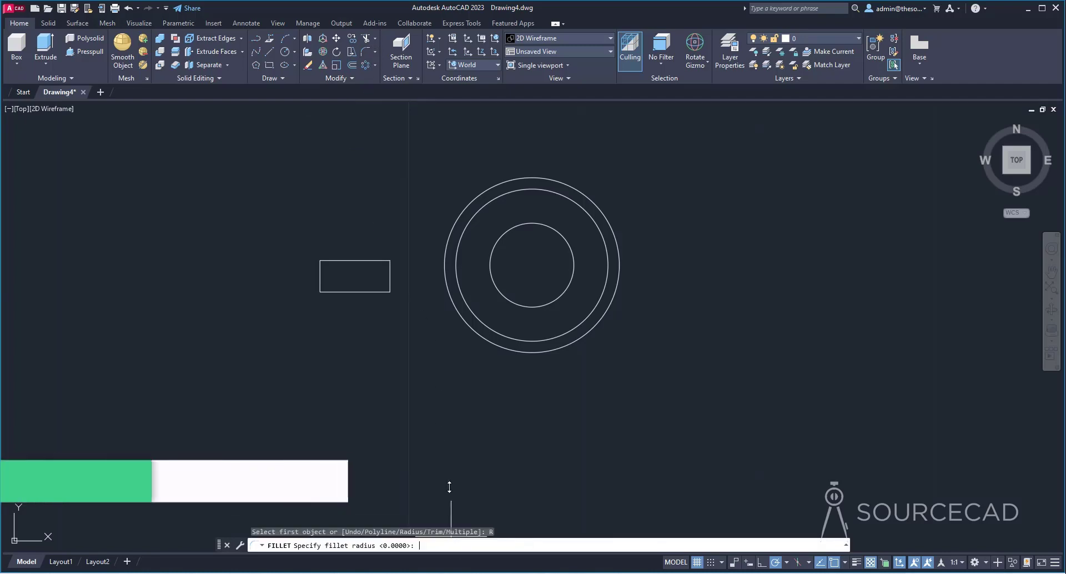
type("0.")
type("6")
key("Return")
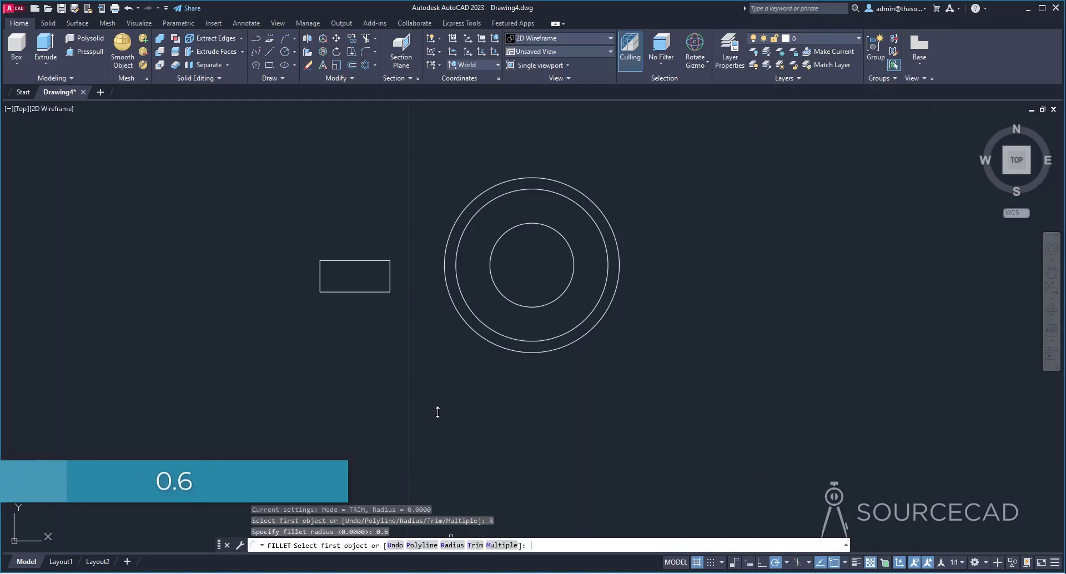
left_click(422, 546)
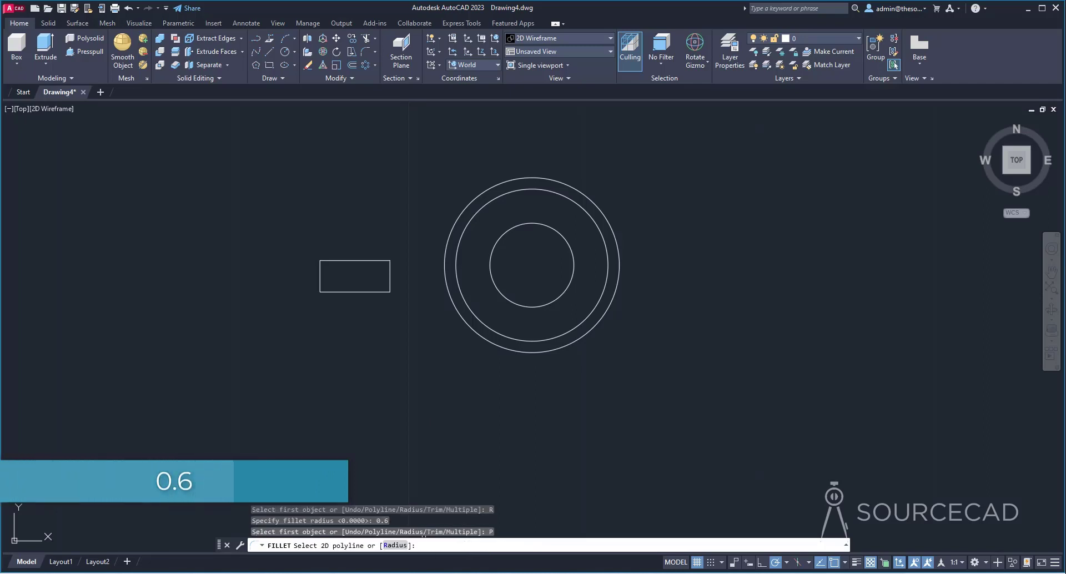
left_click(344, 292)
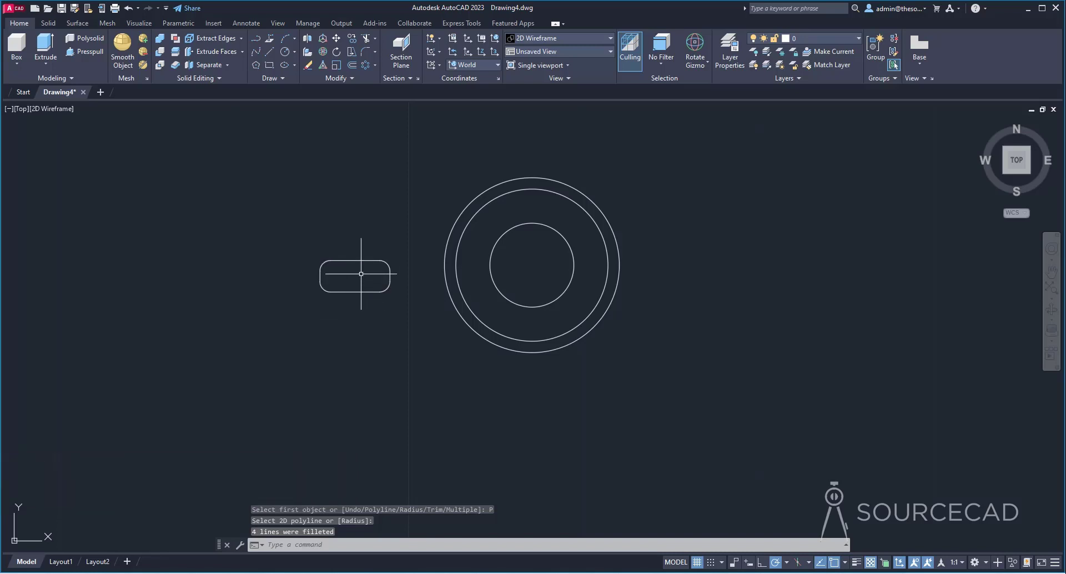
Move the rounded slot from its centre onto the circles' common centre.
left_click(336, 38)
left_click(357, 261)
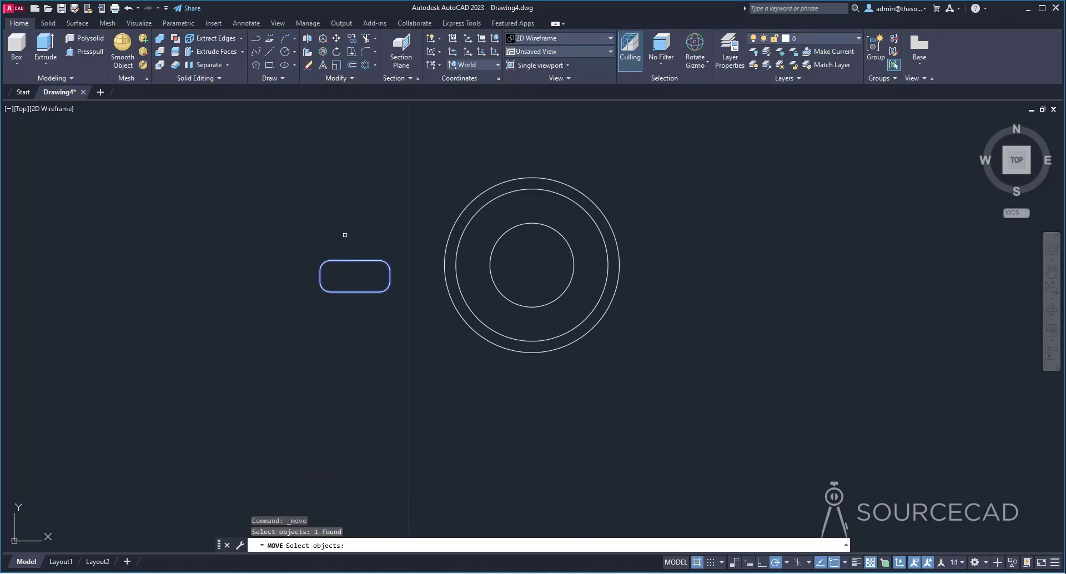
key("Return")
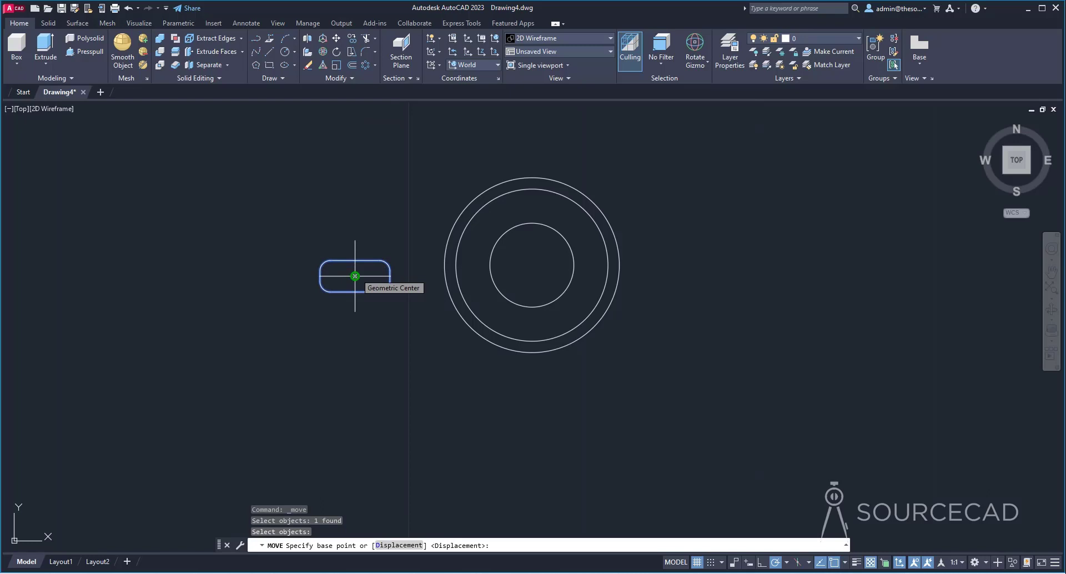
left_click(846, 563)
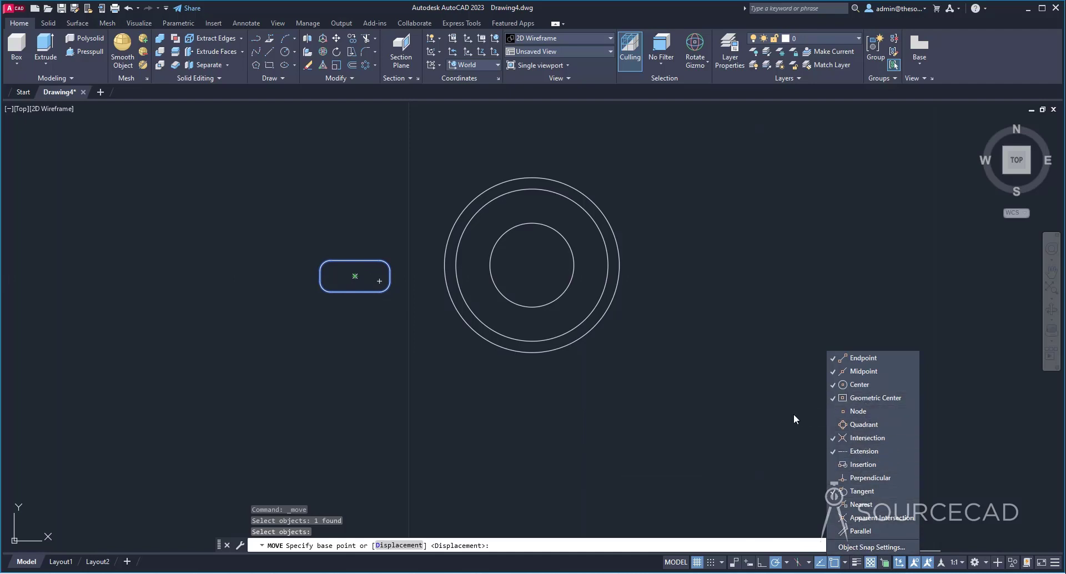
left_click(355, 276)
left_click(525, 260)
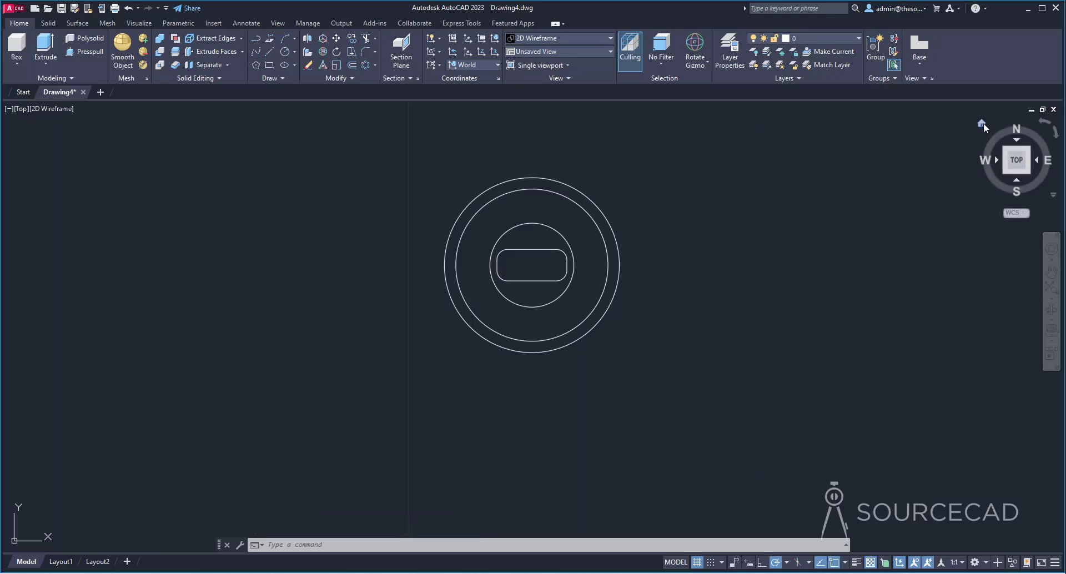
Copy the 8.7-diameter ring 0.4 units up along Z and delete the surplus copy.
left_click(982, 123)
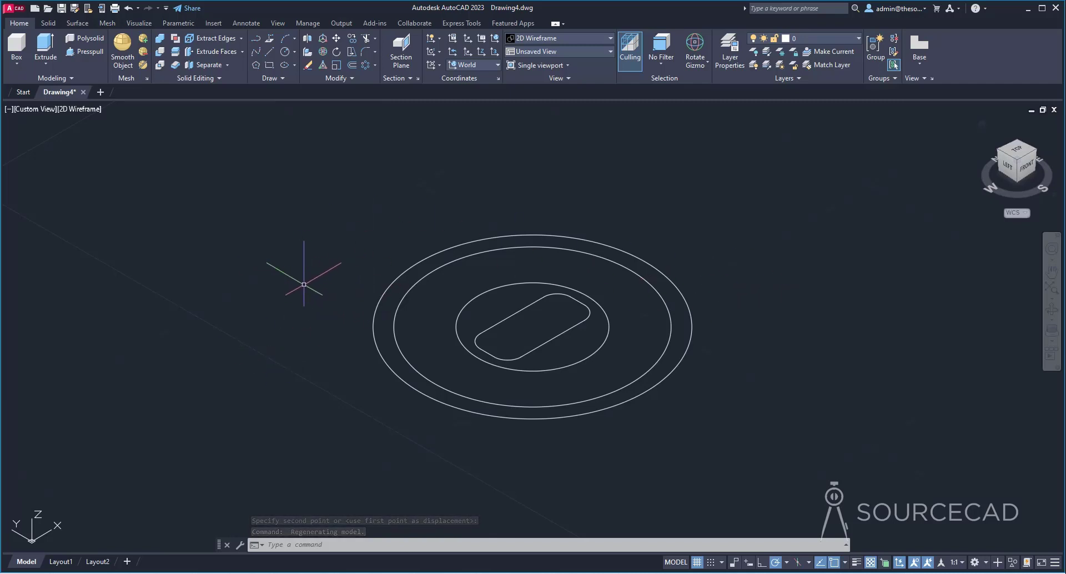
left_click(352, 39)
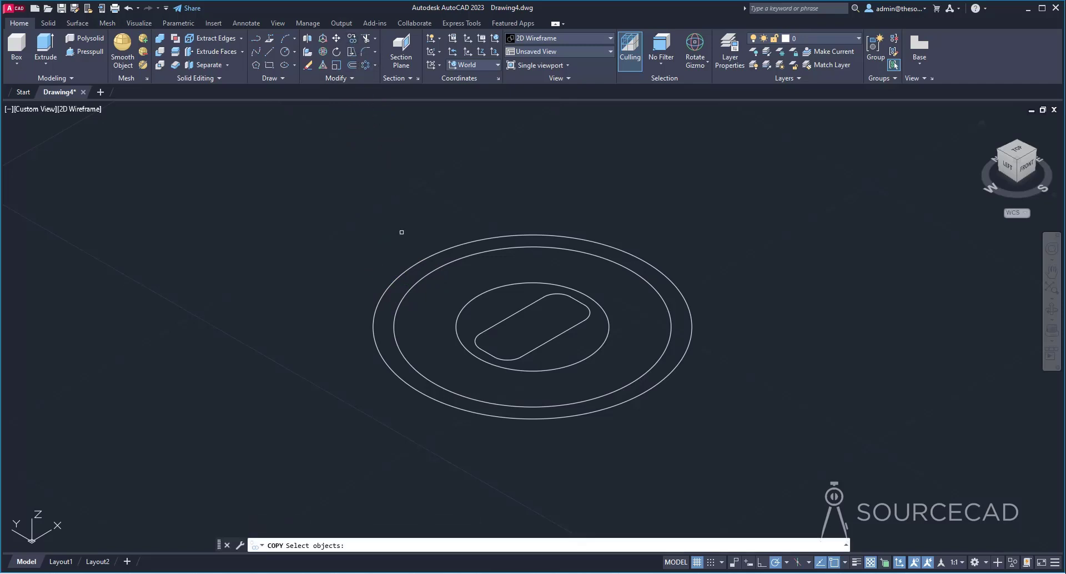
left_click(409, 289)
key("Return")
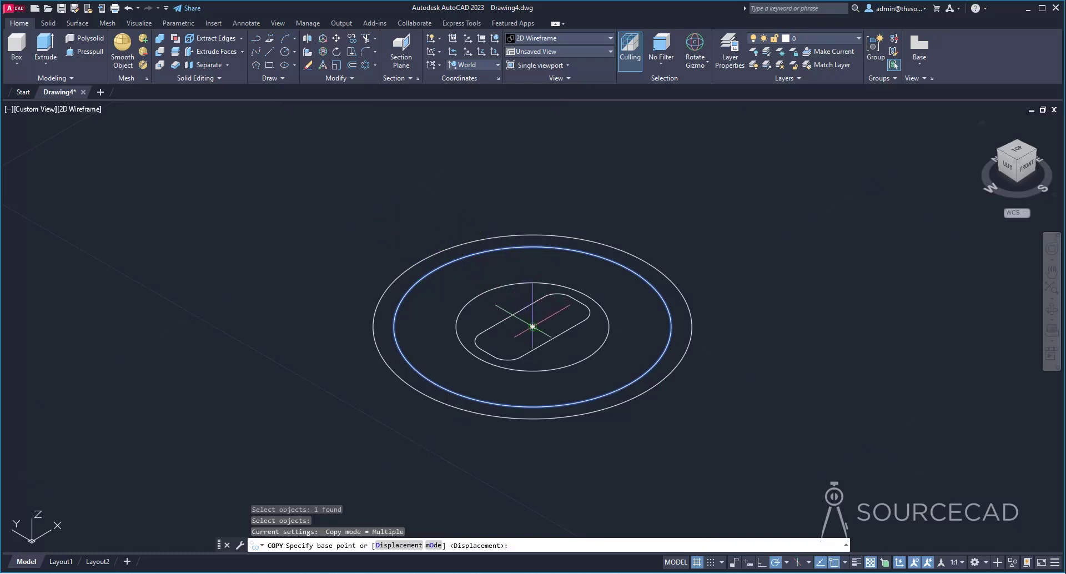
left_click(533, 326)
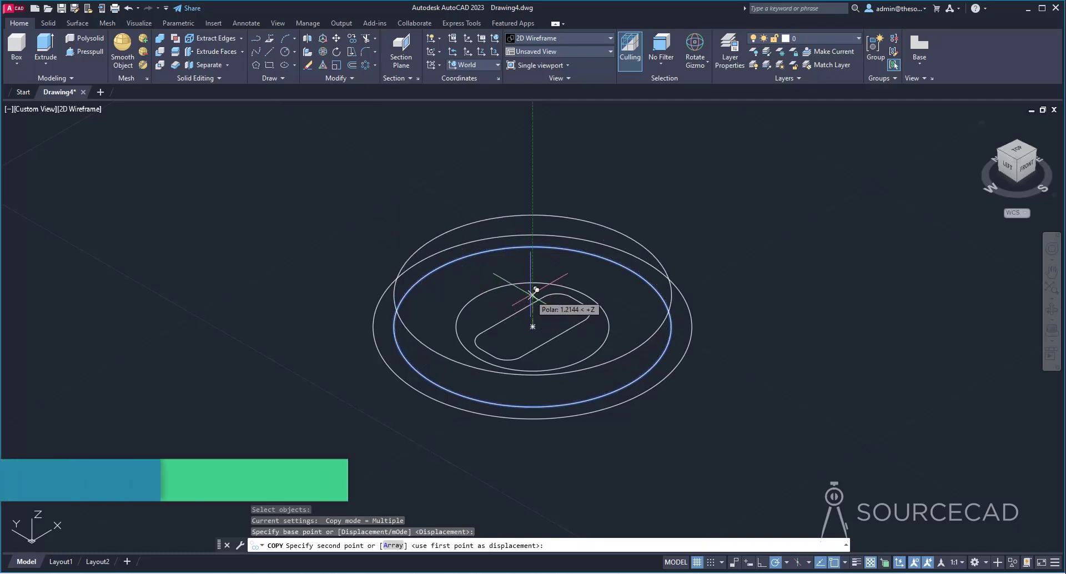
type("0.4")
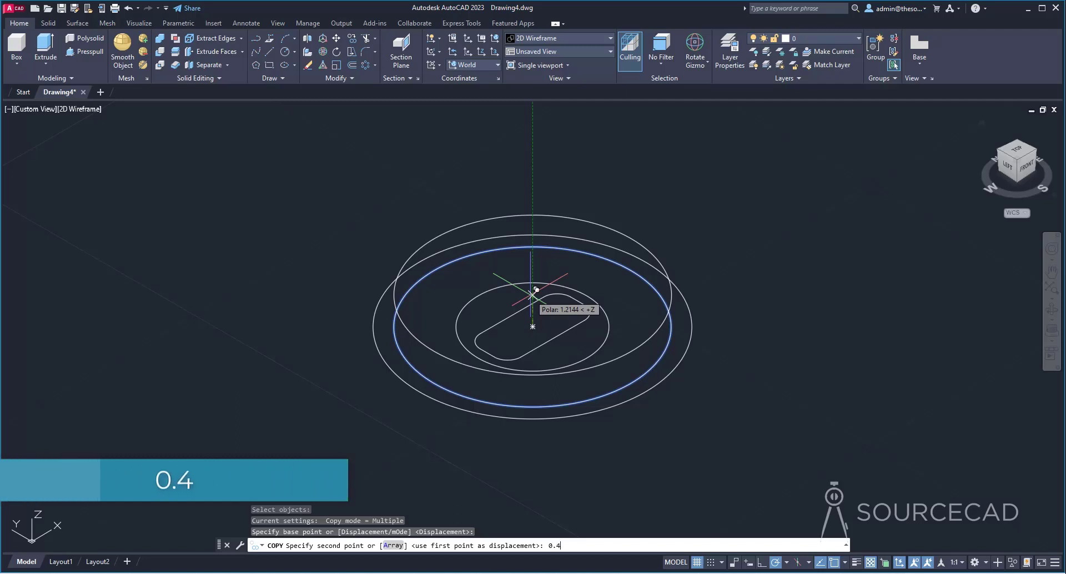
key("Return")
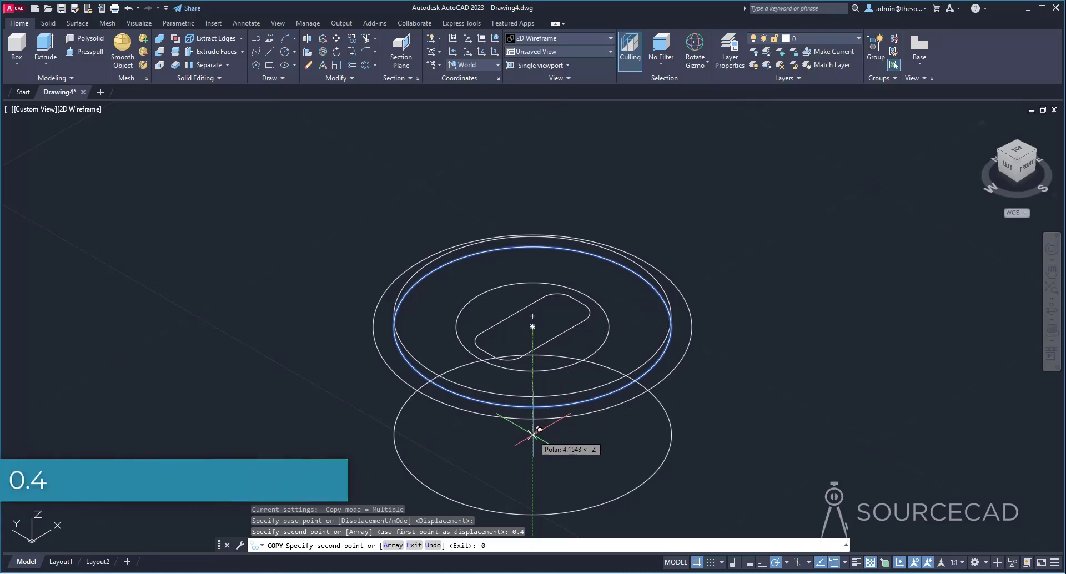
type("0.4")
key("Return")
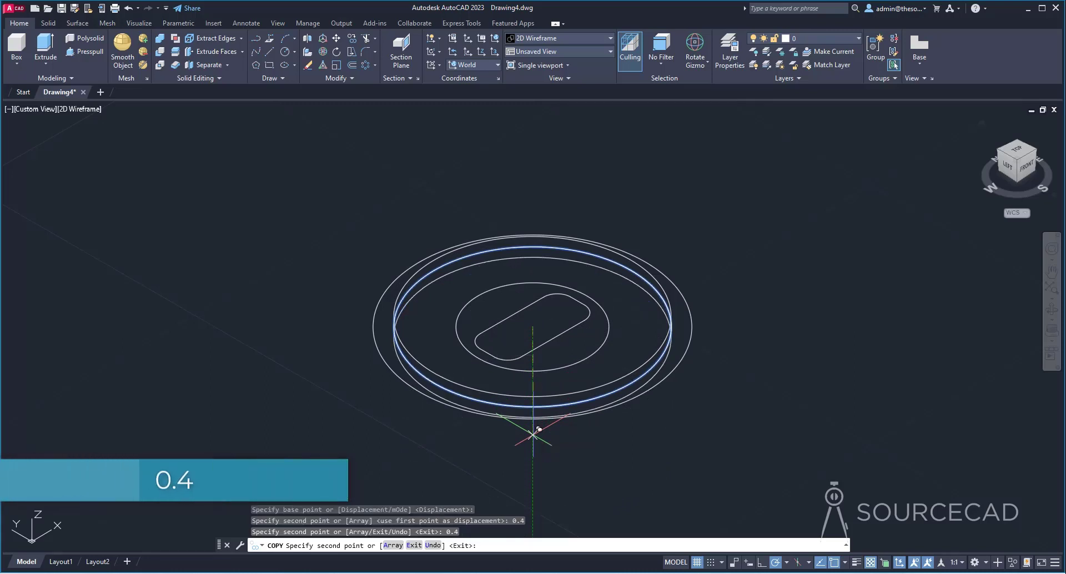
key("Escape")
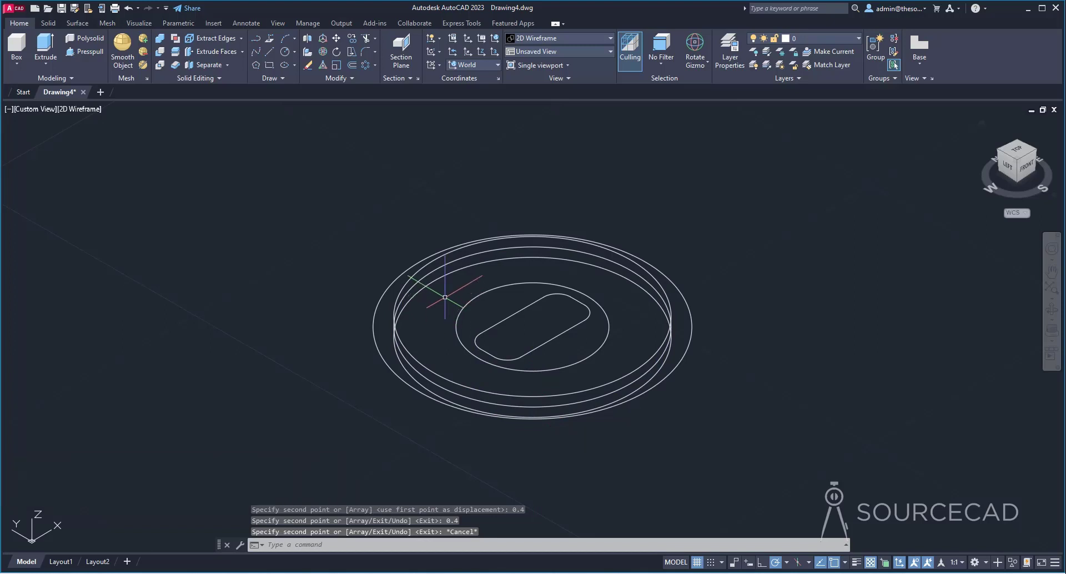
left_click(442, 265)
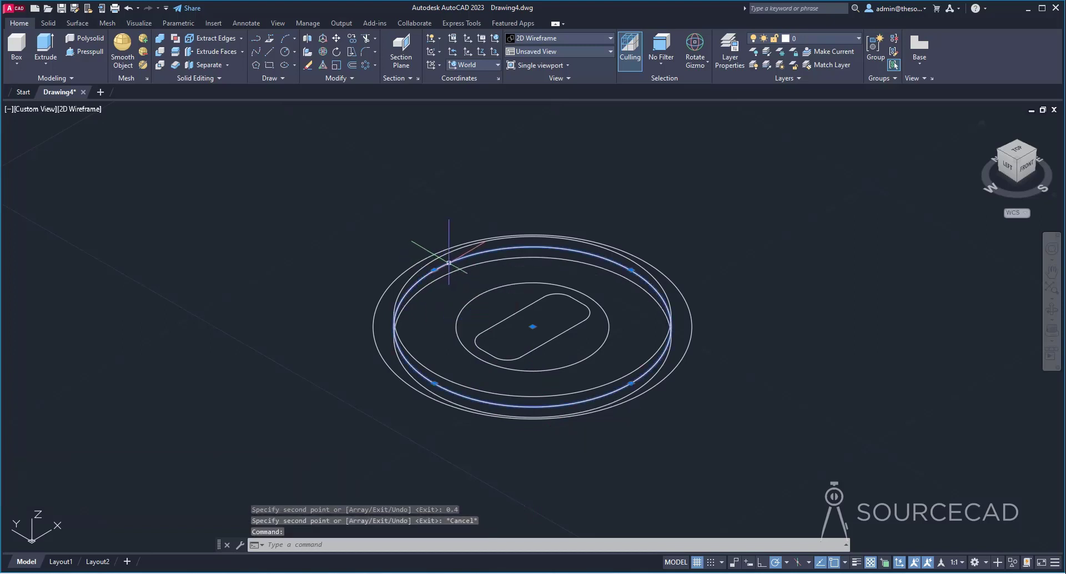
key("Delete")
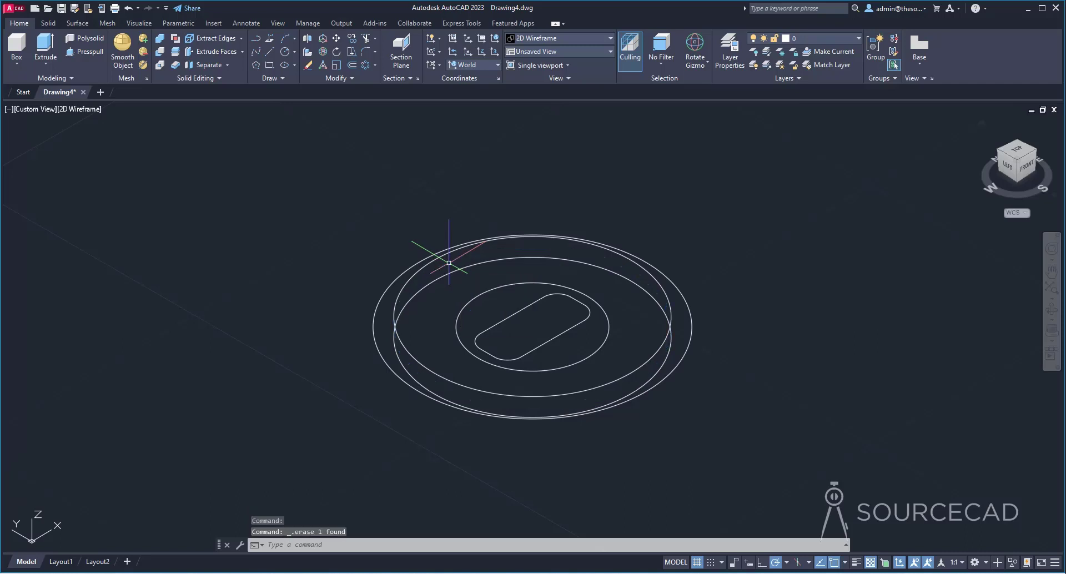
Move the radius 2.4 circle 2 units down along Z.
left_click(337, 38)
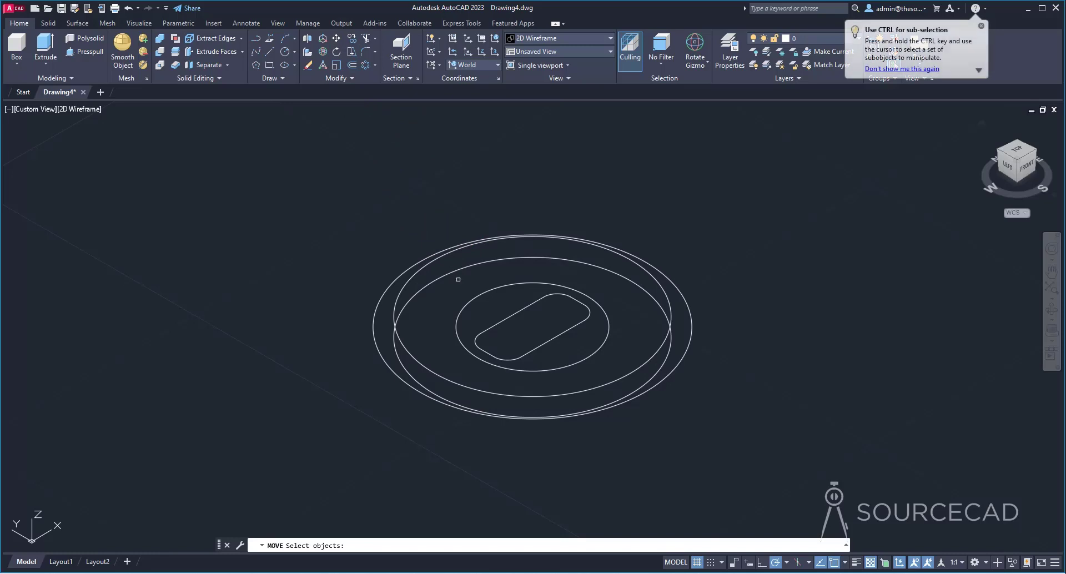
left_click(470, 301)
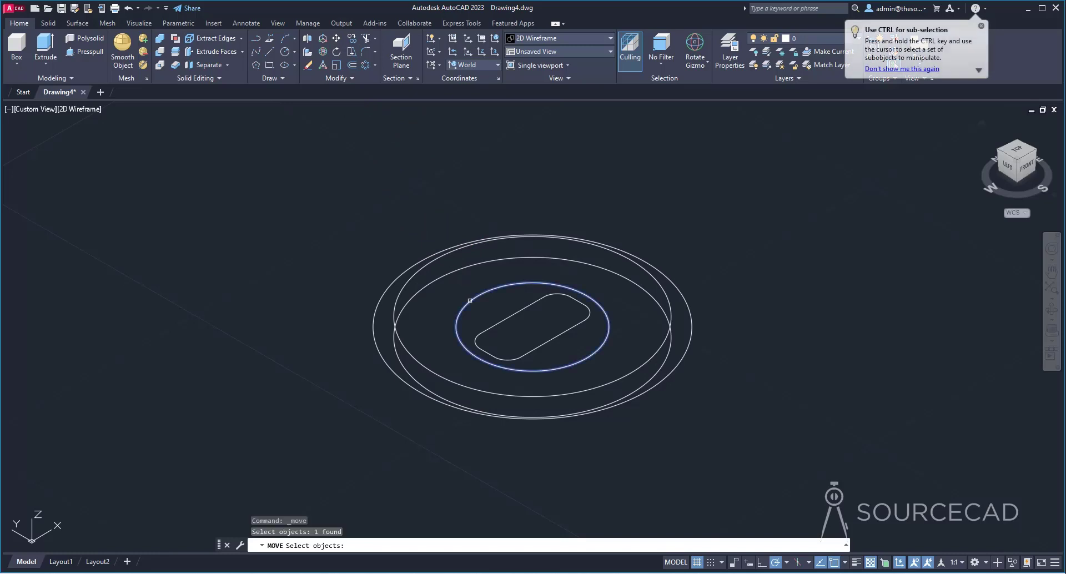
key("Return")
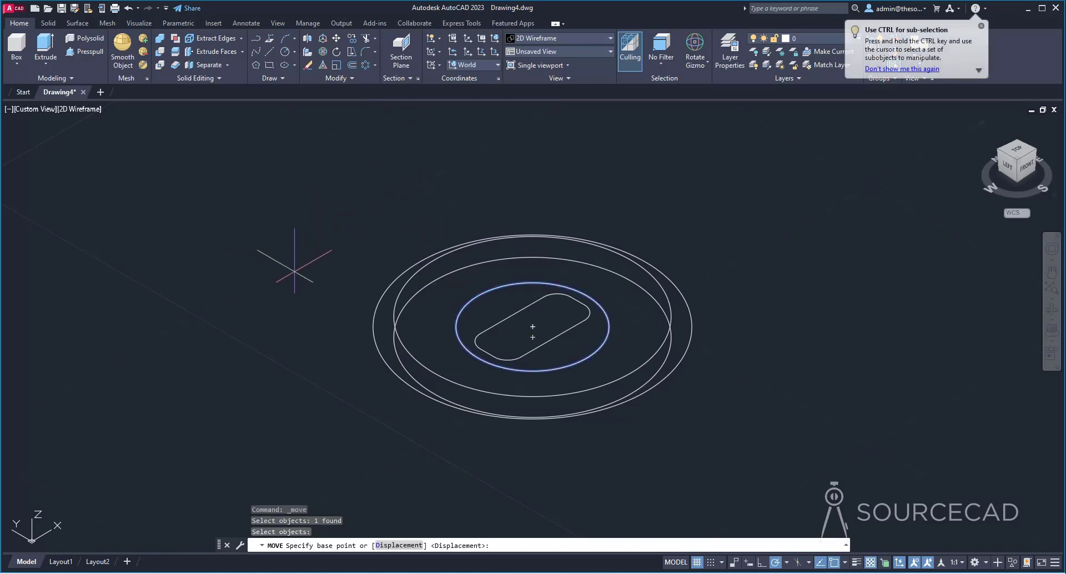
left_click(294, 270)
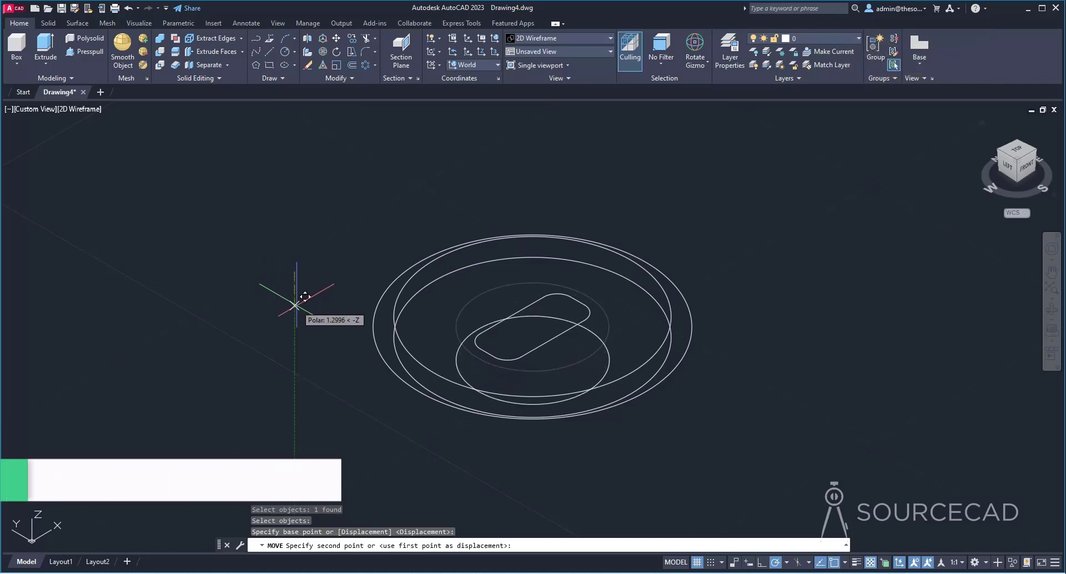
type("2")
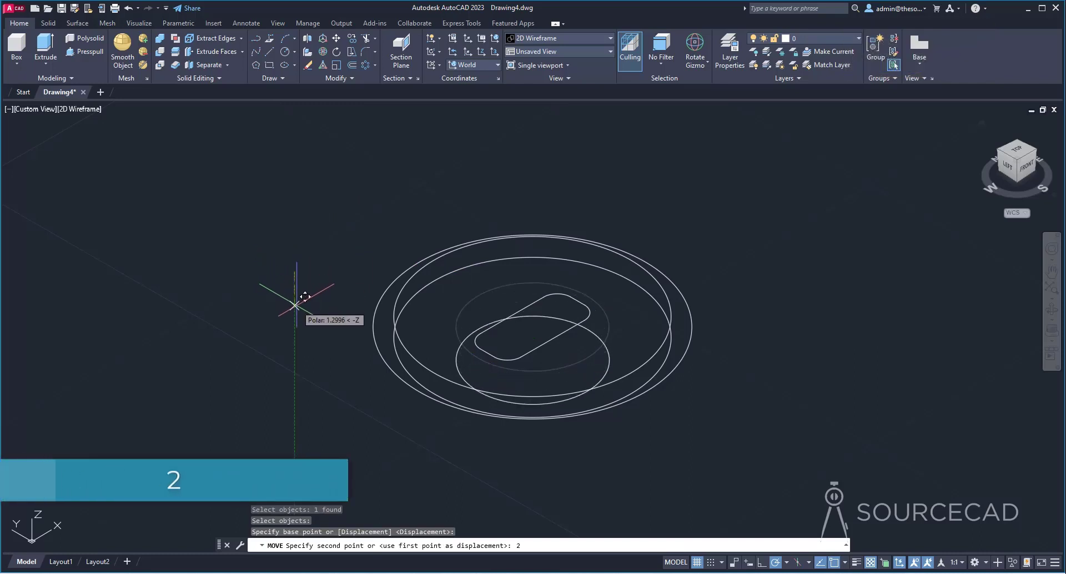
key("Return")
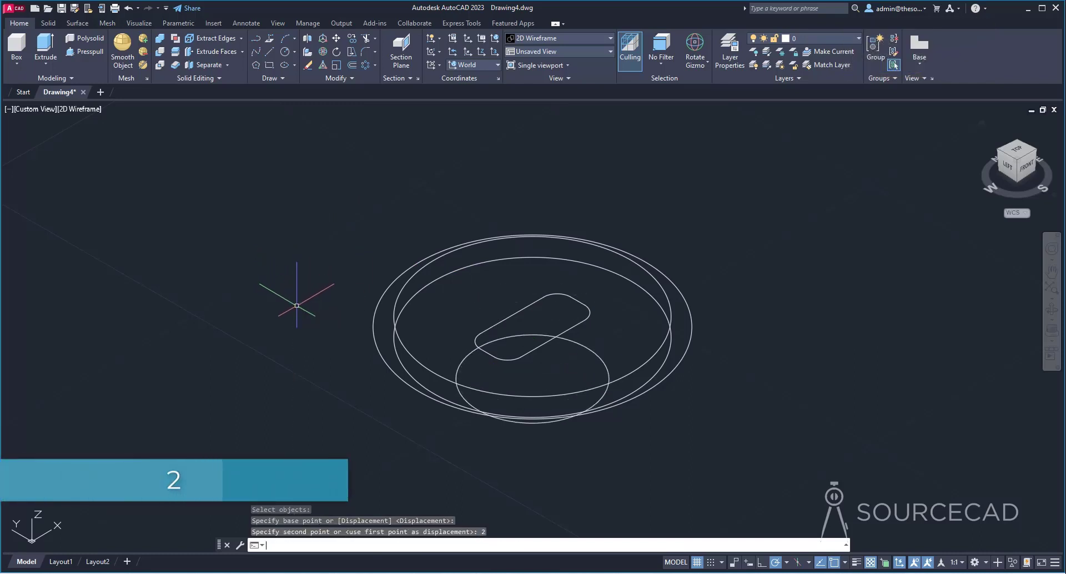
Move the rounded slot 3 units down along Z.
left_click(336, 38)
left_click(509, 317)
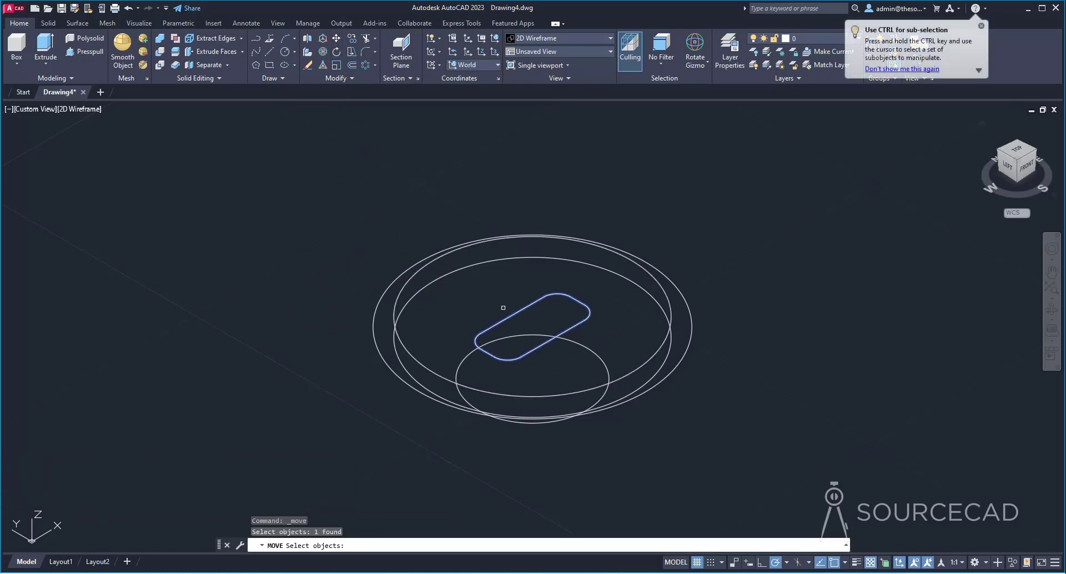
key("Return")
left_click(290, 267)
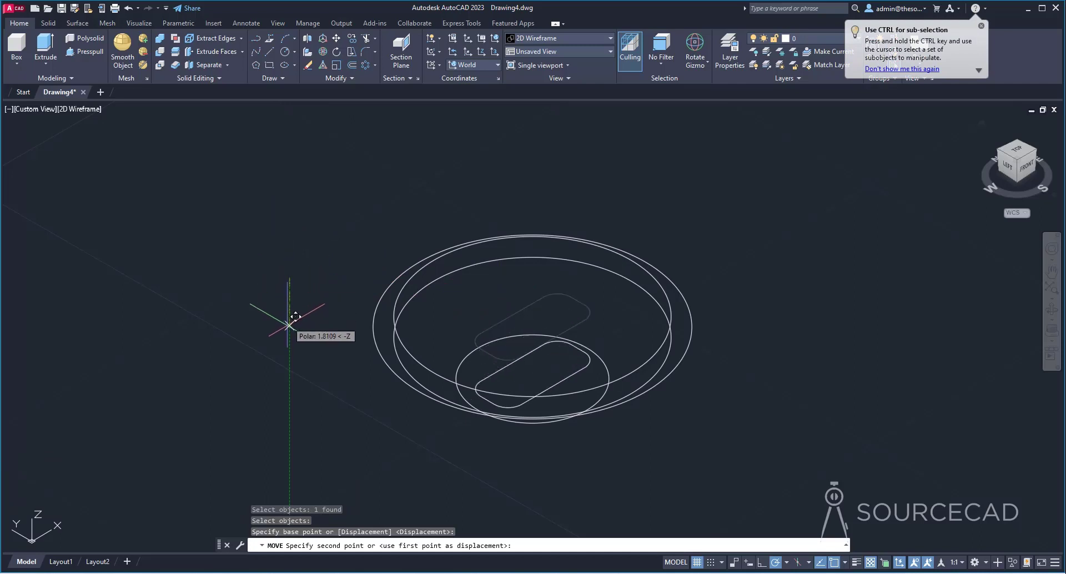
type("3")
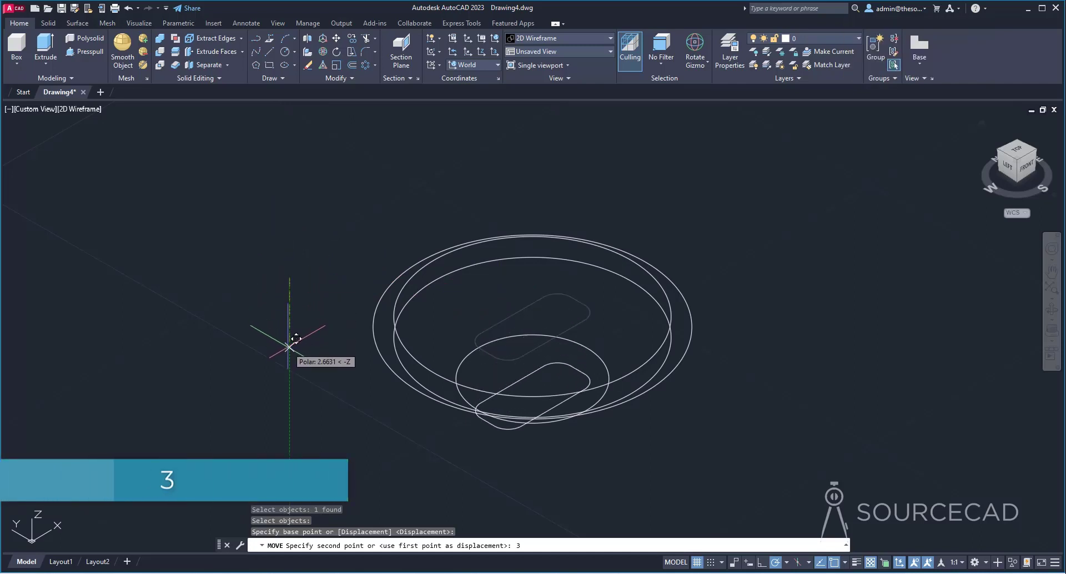
key("Return")
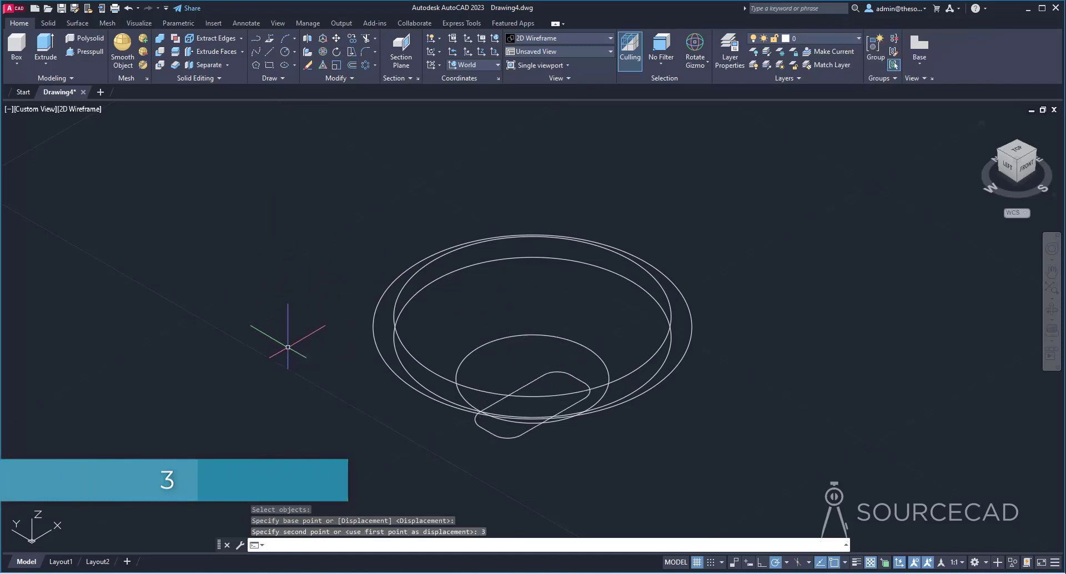
left_click(353, 41)
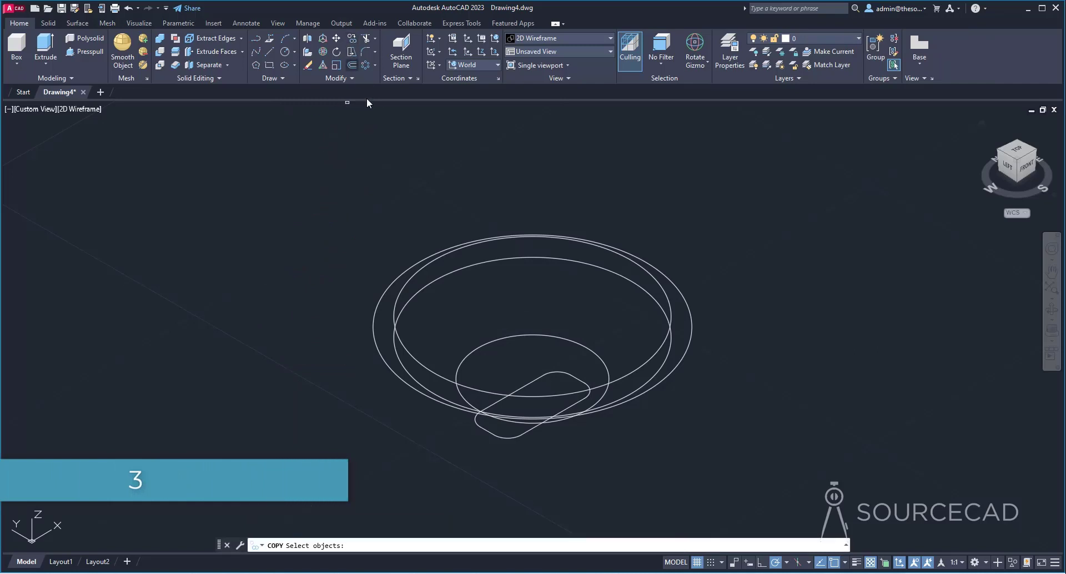
Copy the slot 2.5 units further down along Z and orbit to a flatter side view.
left_click(531, 382)
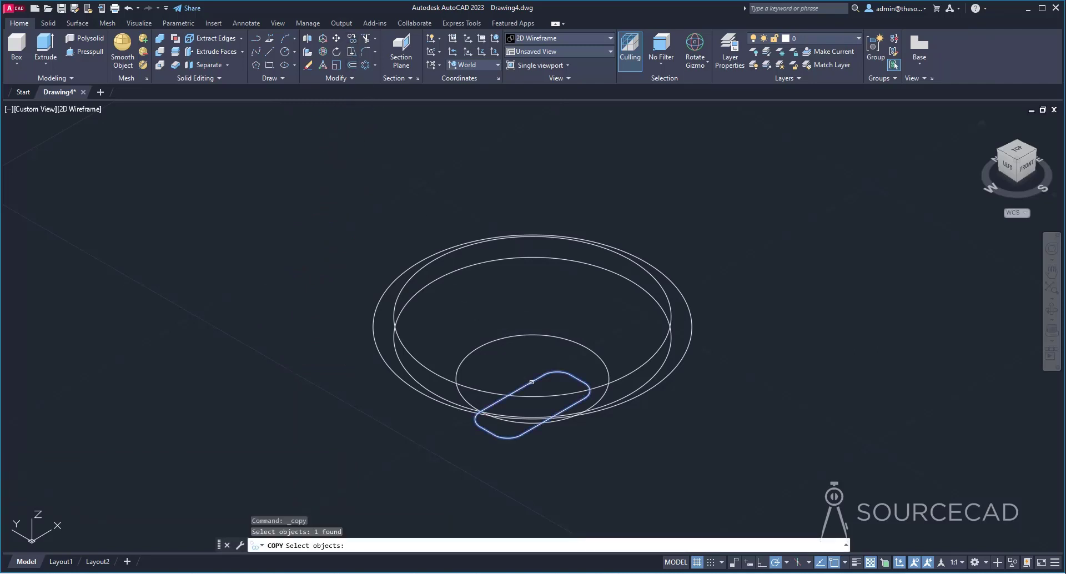
key("Return")
left_click(298, 304)
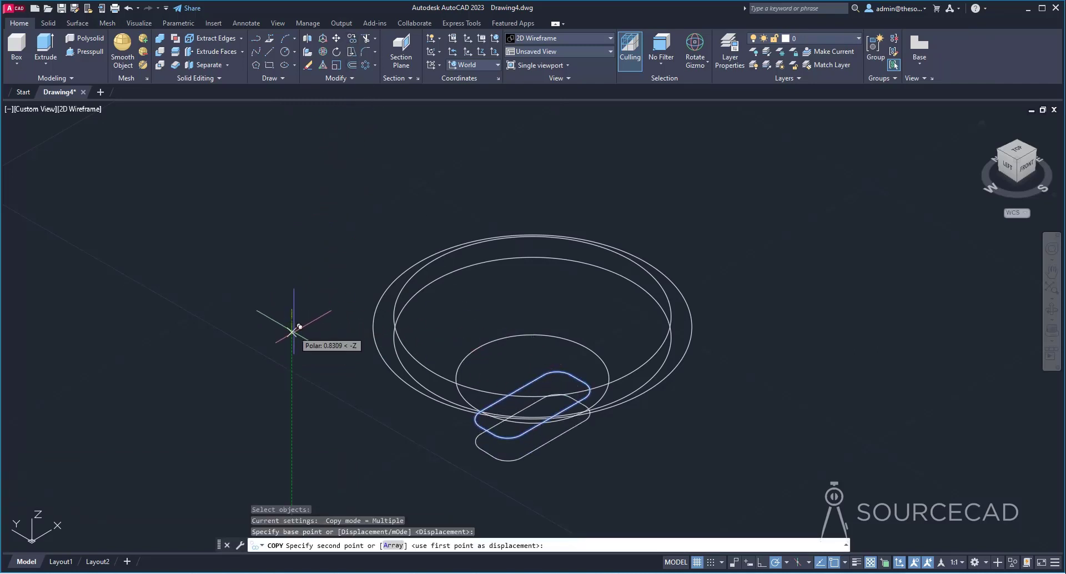
type("2.5")
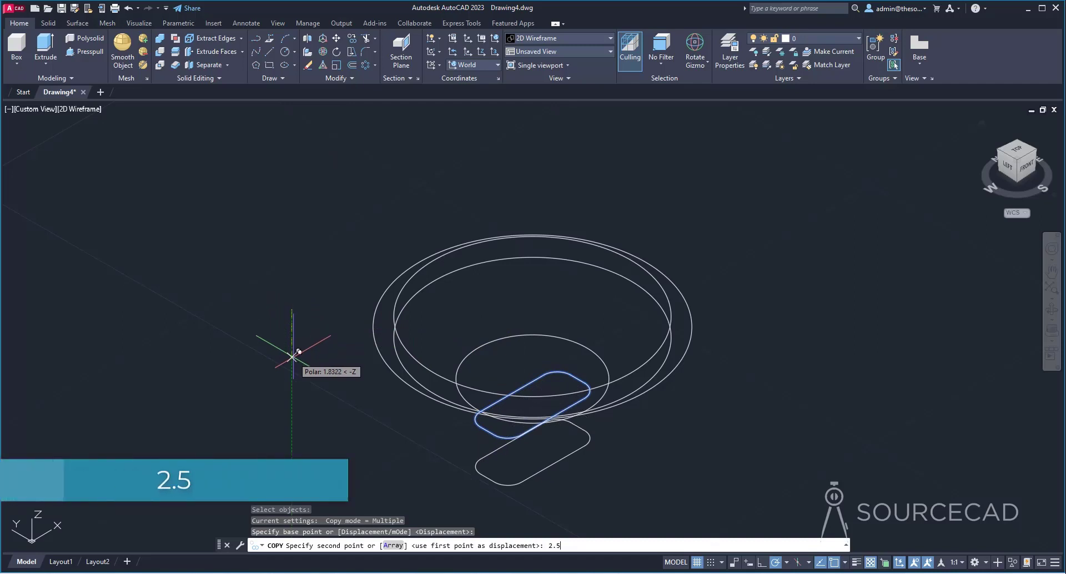
key("Return")
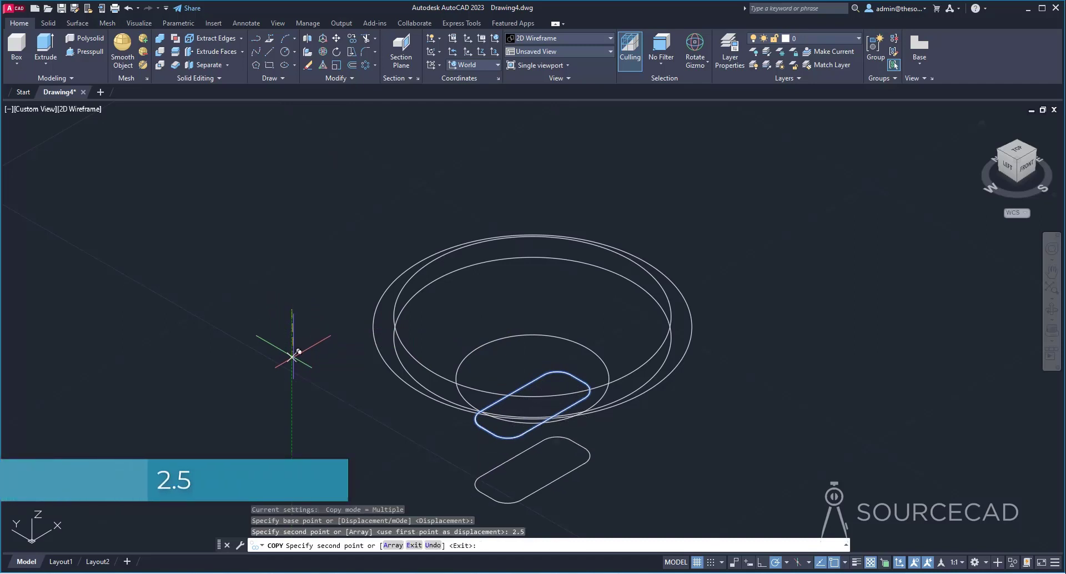
key("Escape")
middle_click_drag(326, 435, 315, 396)
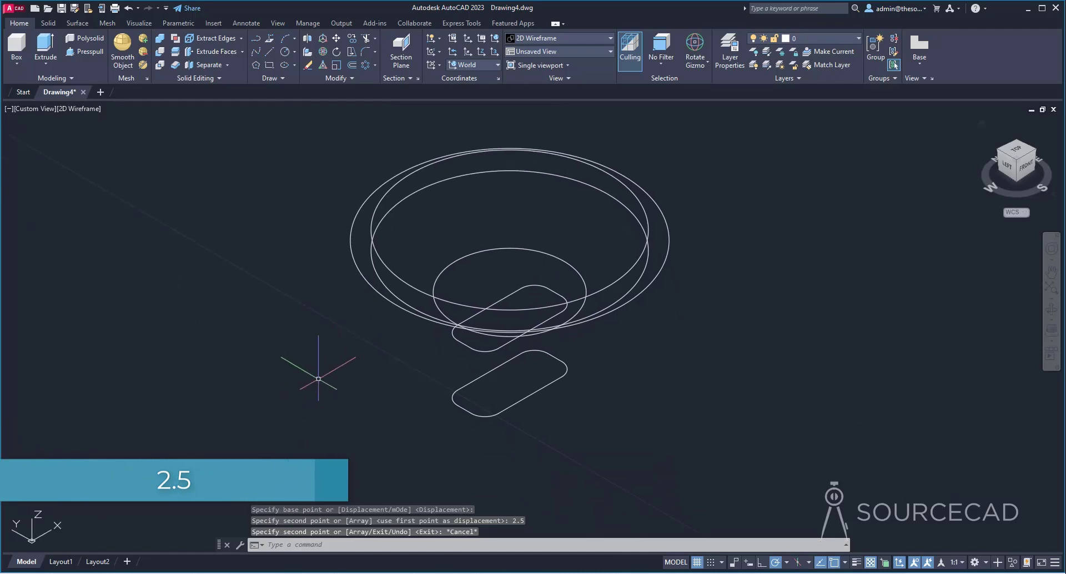
mouse_move(357, 368)
middle_mouse_down("shift")
mouse_move(385, 364)
mouse_move(388, 269)
mouse_move(347, 367)
mouse_move(317, 338)
mouse_move(311, 369)
mouse_move(365, 370)
middle_mouse_up("shift")
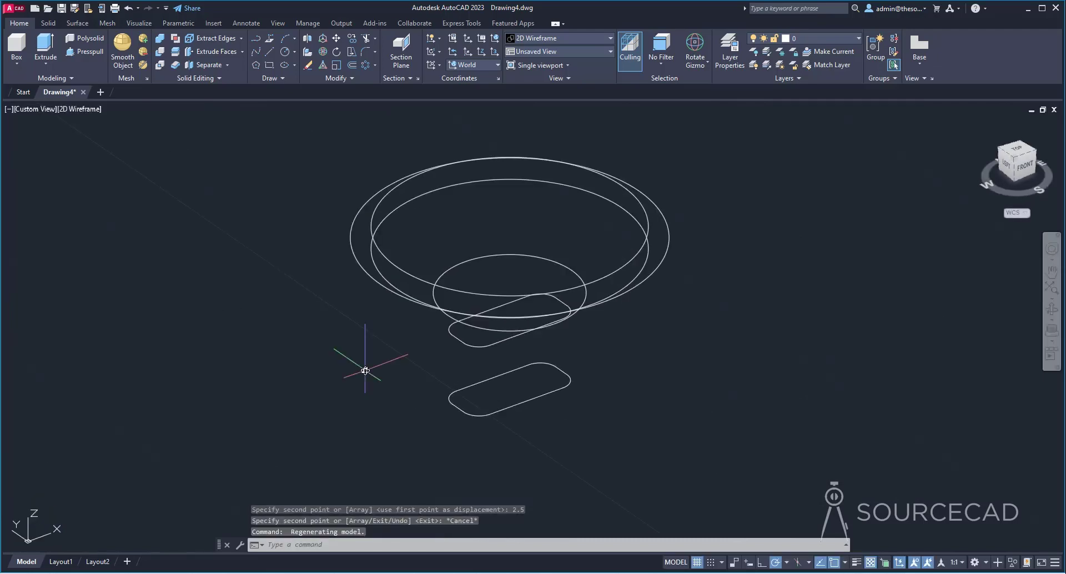
Loft a cross-sections-only surface through the raised, outer and middle rim rings.
left_click(81, 25)
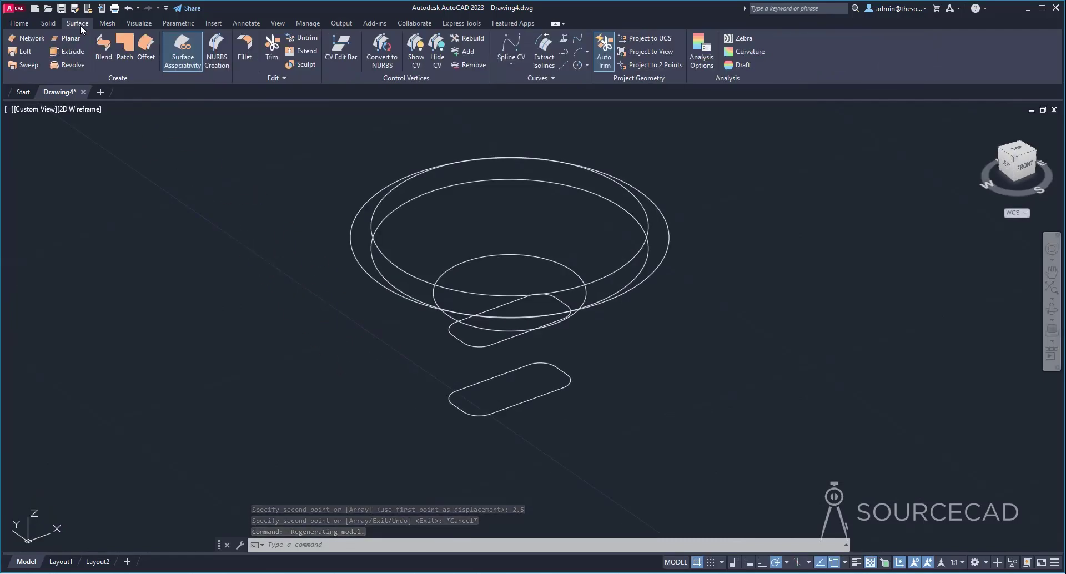
left_click(20, 52)
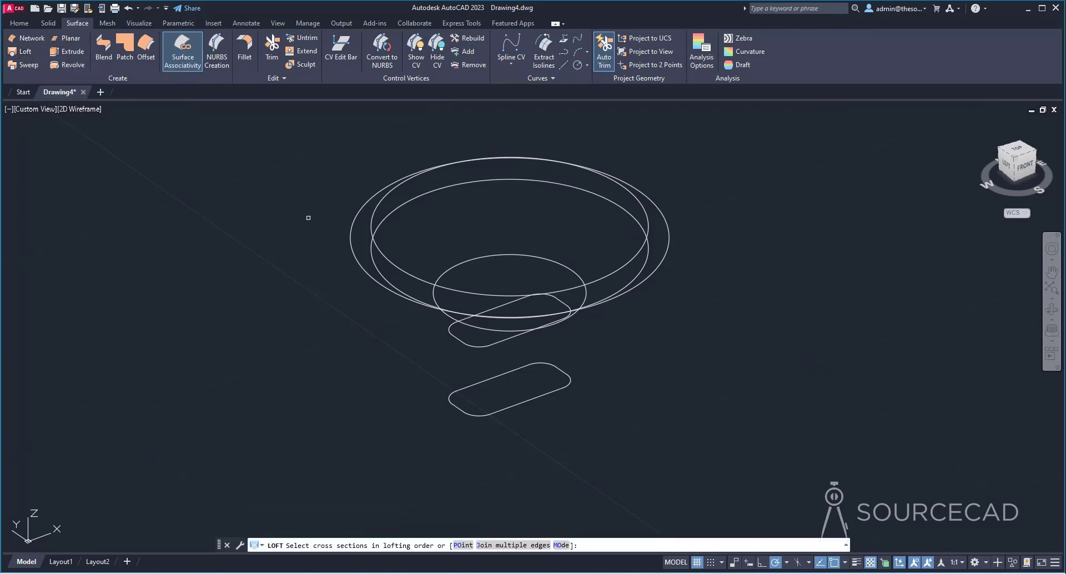
left_click(368, 208)
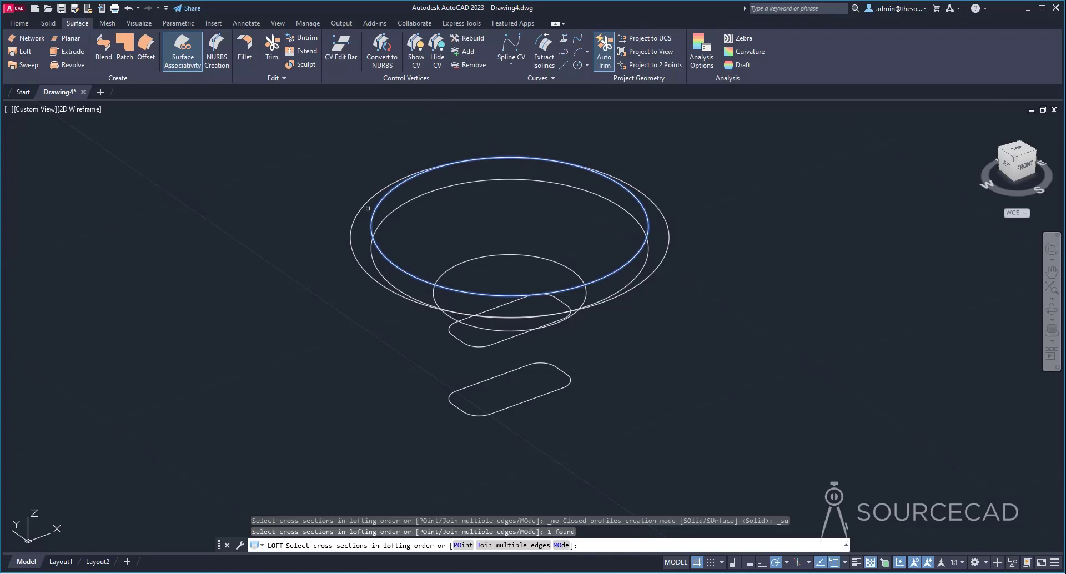
left_click(358, 216)
left_click(386, 216)
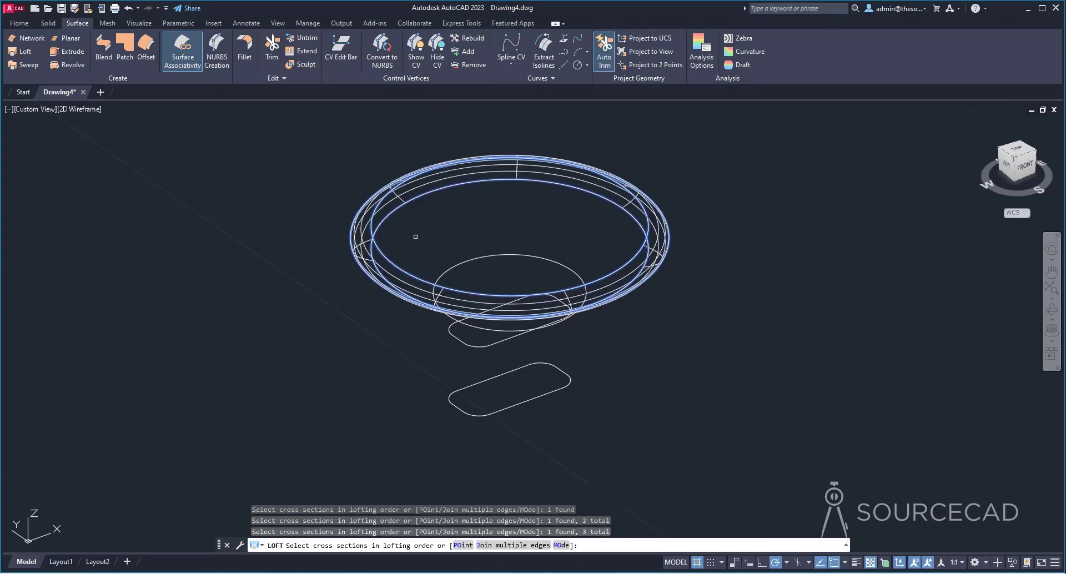
key("Return")
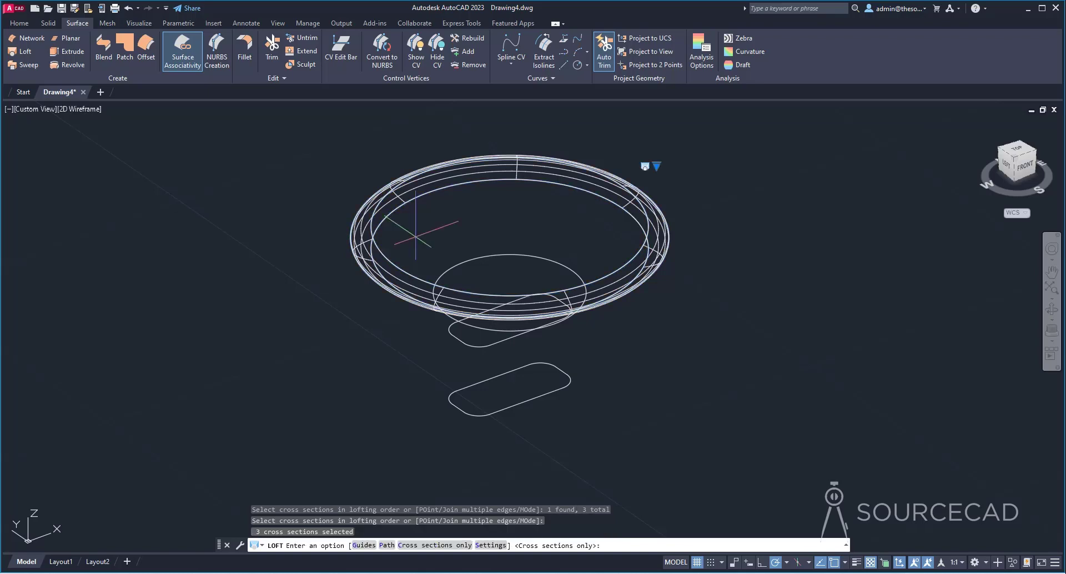
key("Return")
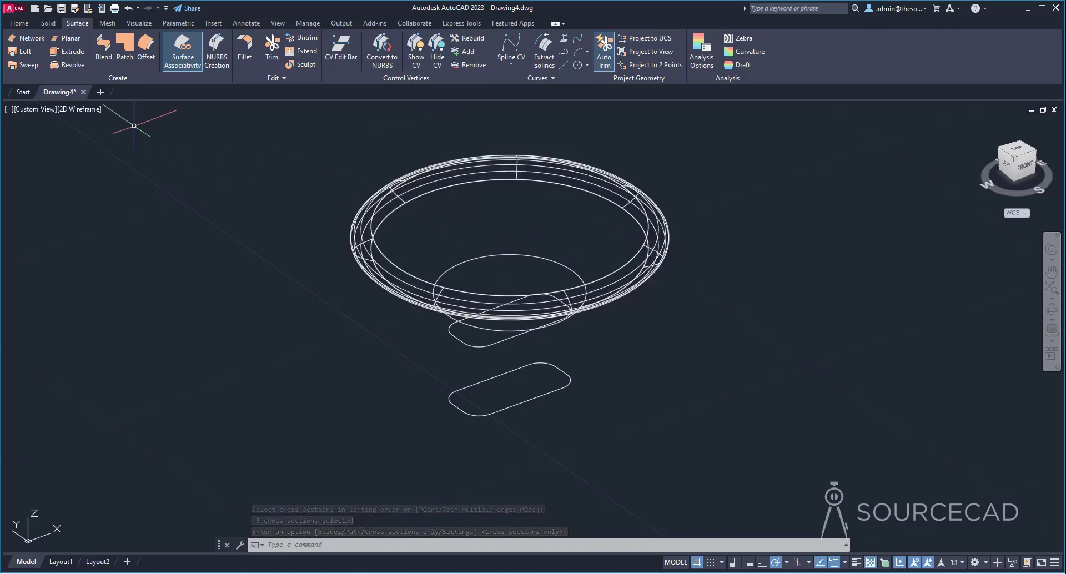
Set the viewport visual style to Shaded with edges, then Shades of Gray.
left_click(82, 108)
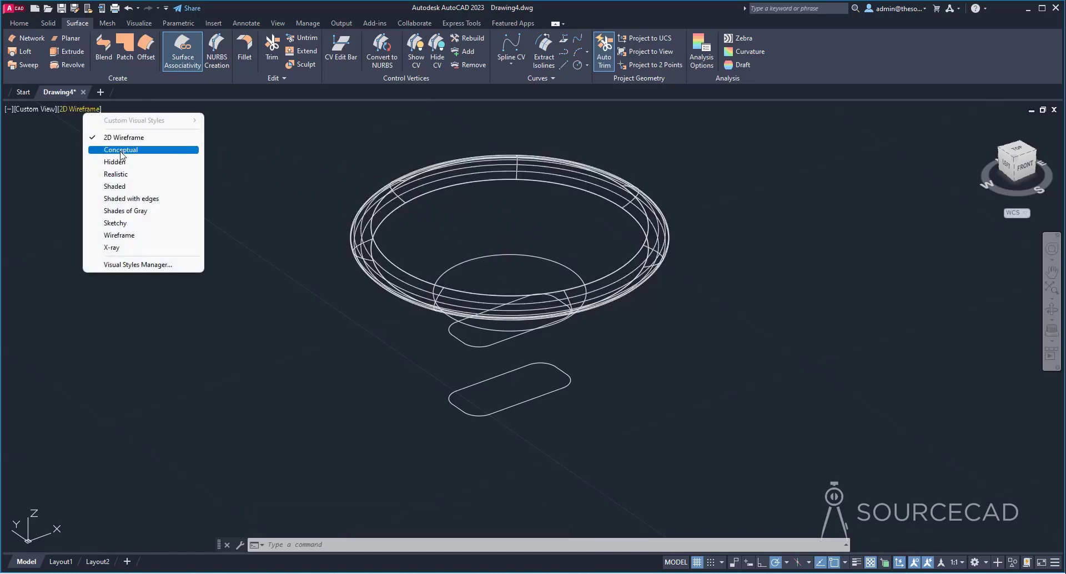
left_click(156, 199)
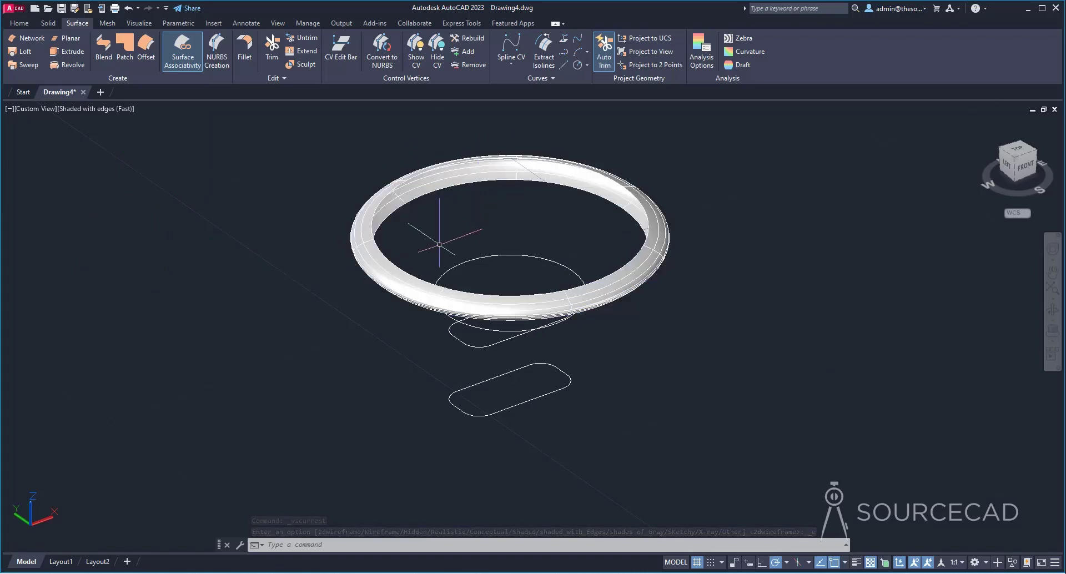
left_click(101, 108)
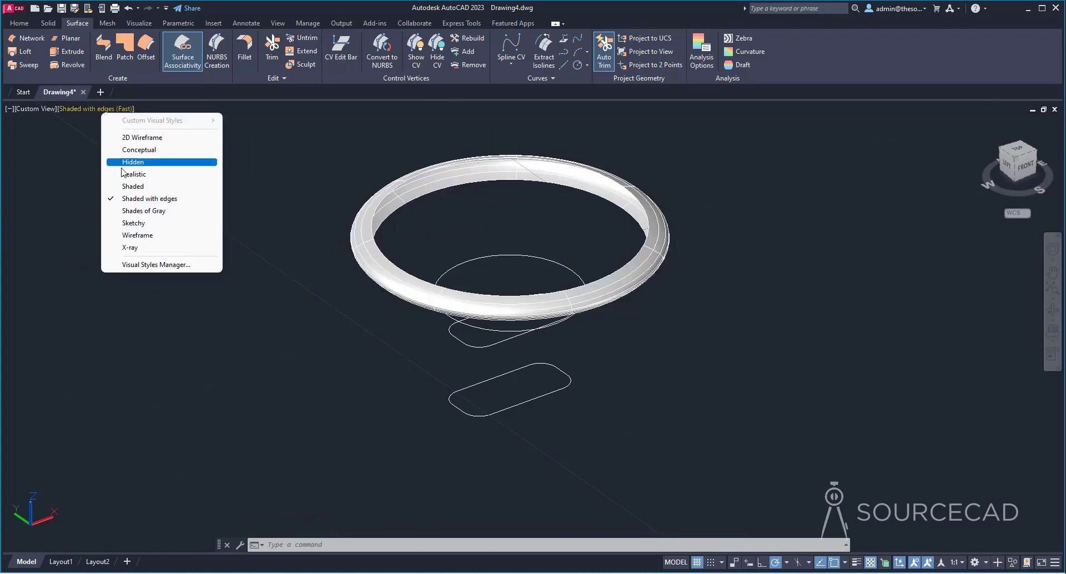
left_click(148, 210)
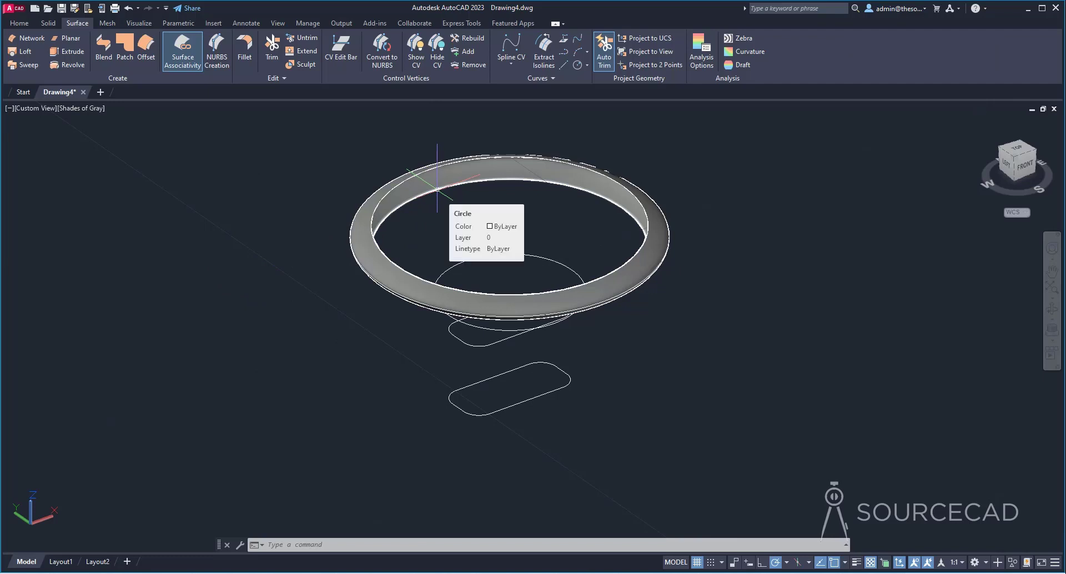
Loft through the rim's inner edge, the middle circle and both rounded slots.
left_click(25, 51)
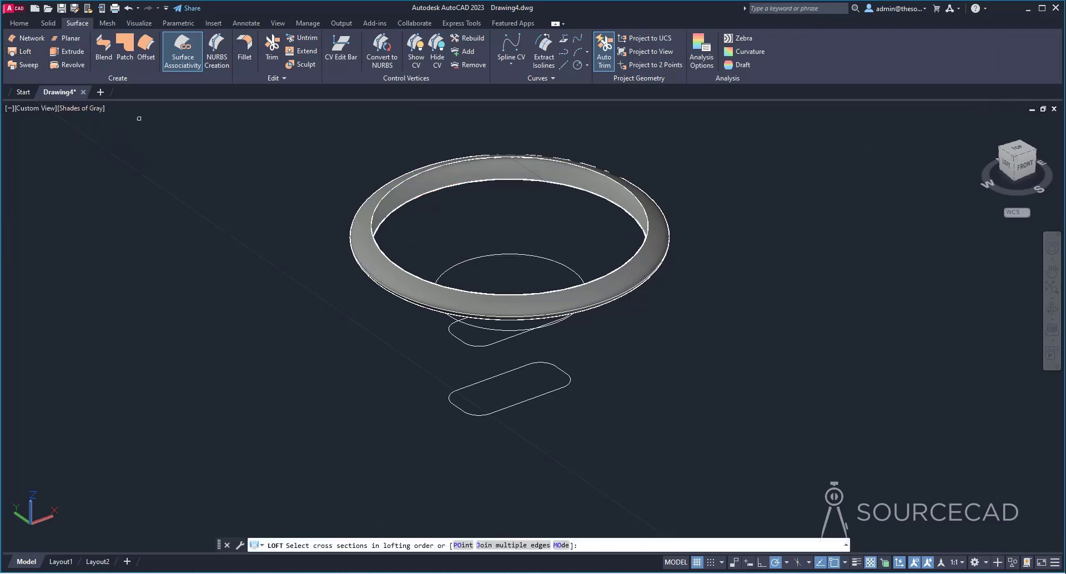
left_click(421, 194)
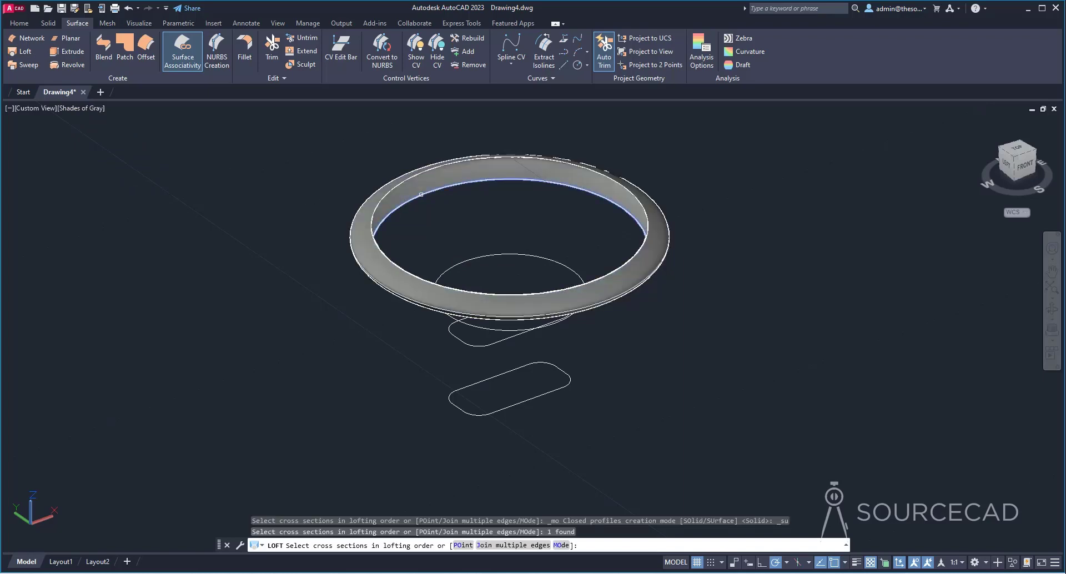
left_click(458, 264)
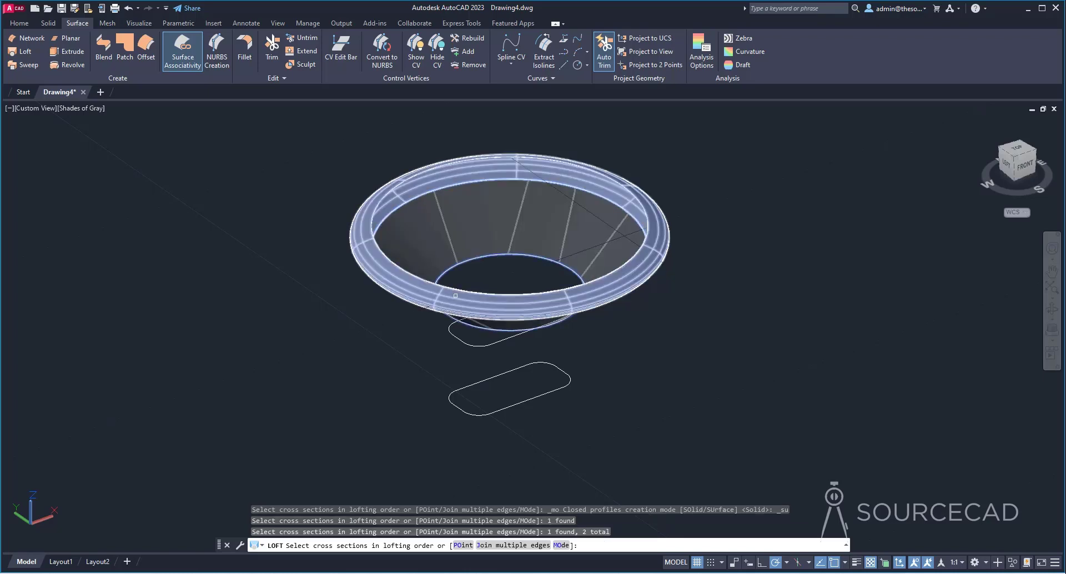
left_click(451, 325)
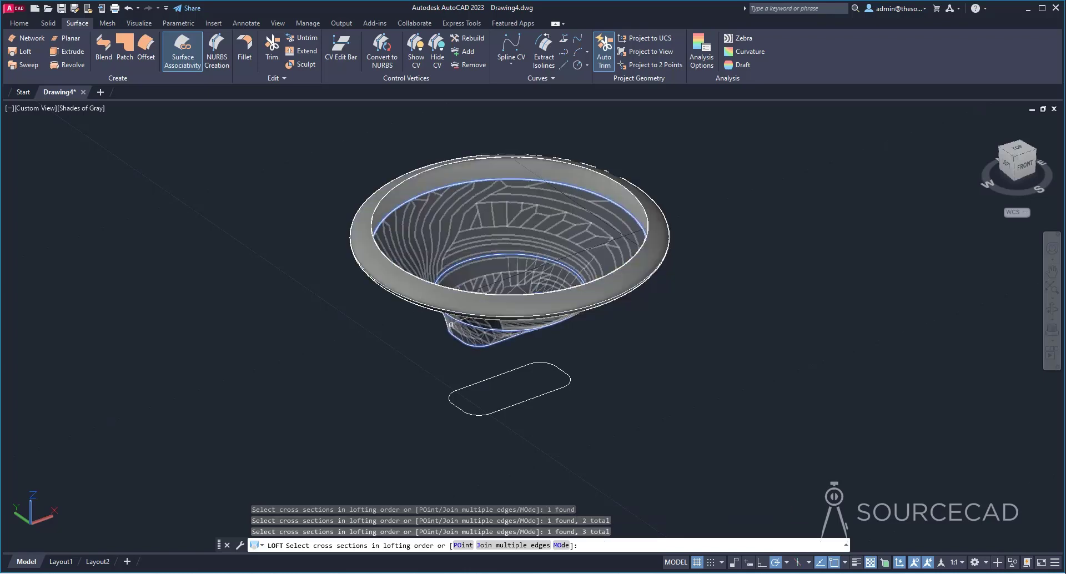
left_click(455, 378)
middle_click_drag(399, 393, 341, 334, "shift")
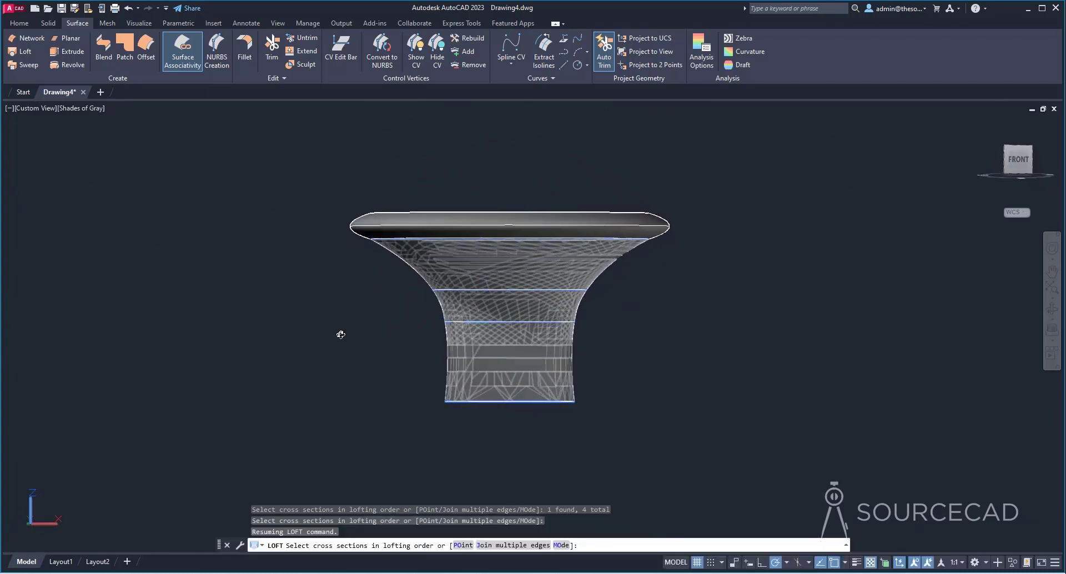
key("Return")
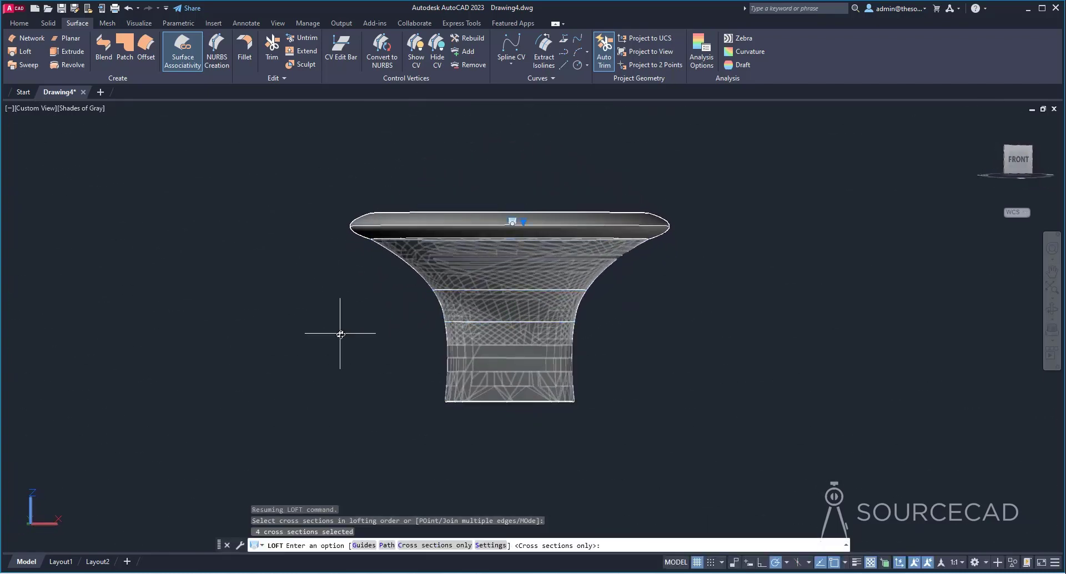
Set the loft to Normal to end section and create the neck surface.
left_click(523, 222)
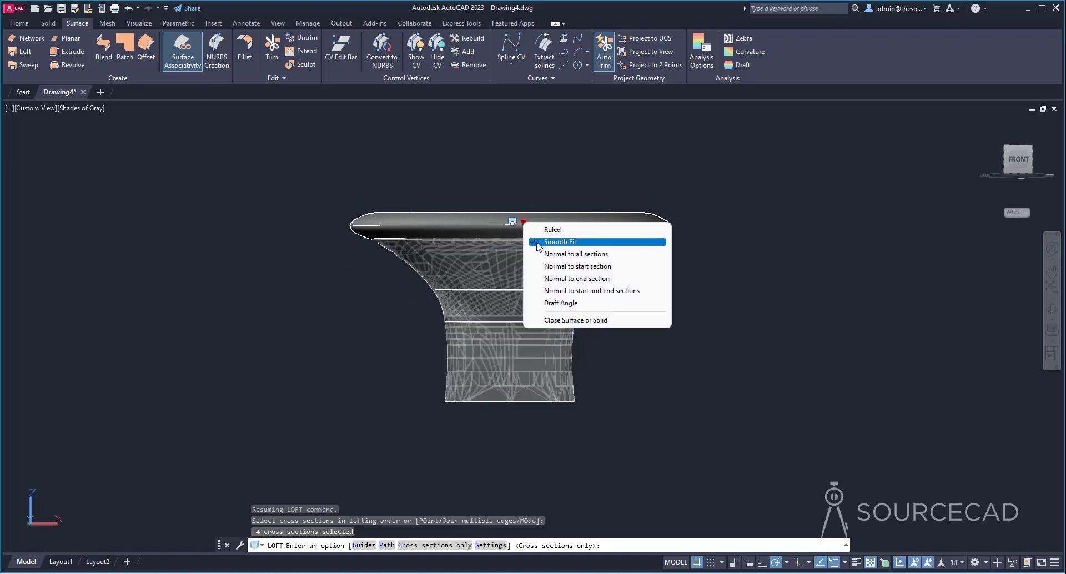
left_click(647, 281)
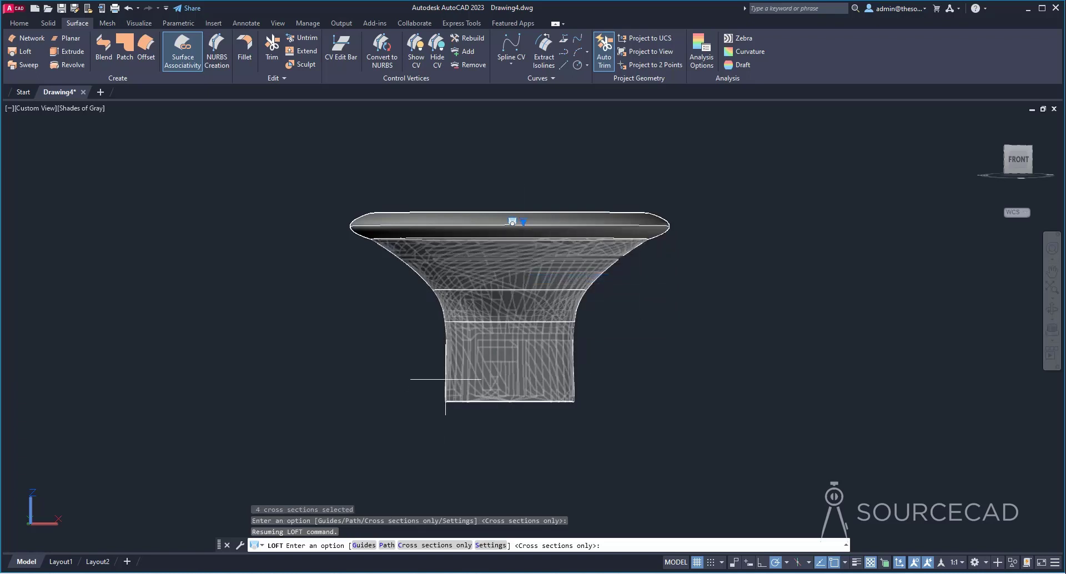
key("Return")
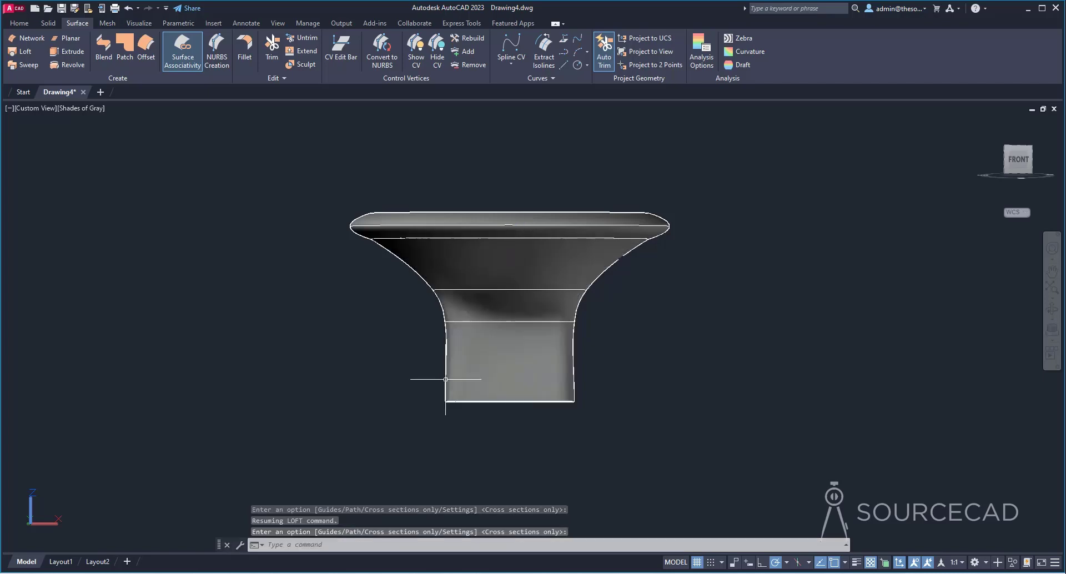
middle_click_drag(336, 178, 317, 229, "shift")
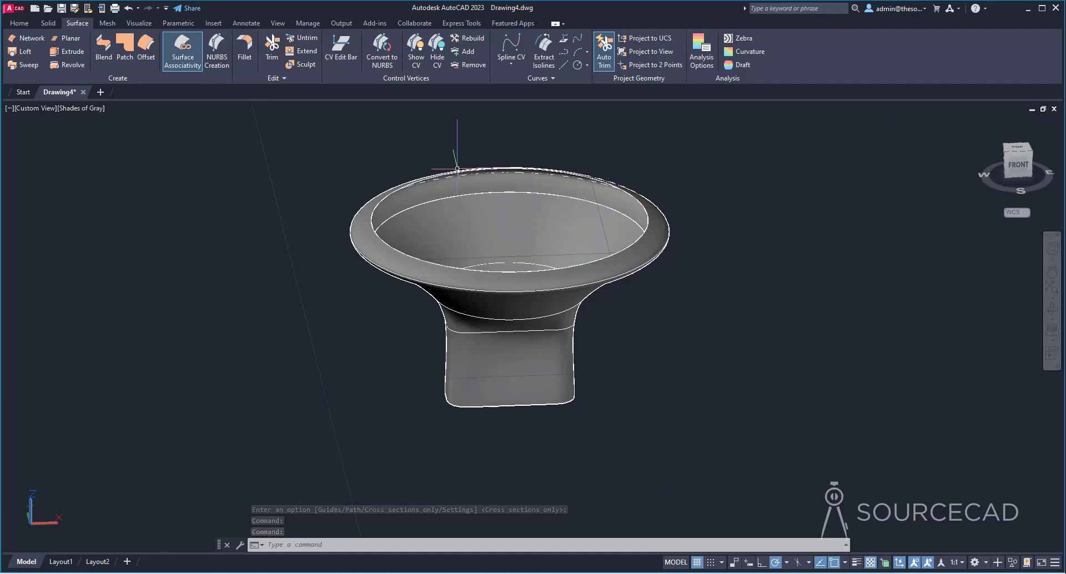
Patch the rim's inner edge with a tangent-continuity (G1) domed cap.
left_click(127, 47)
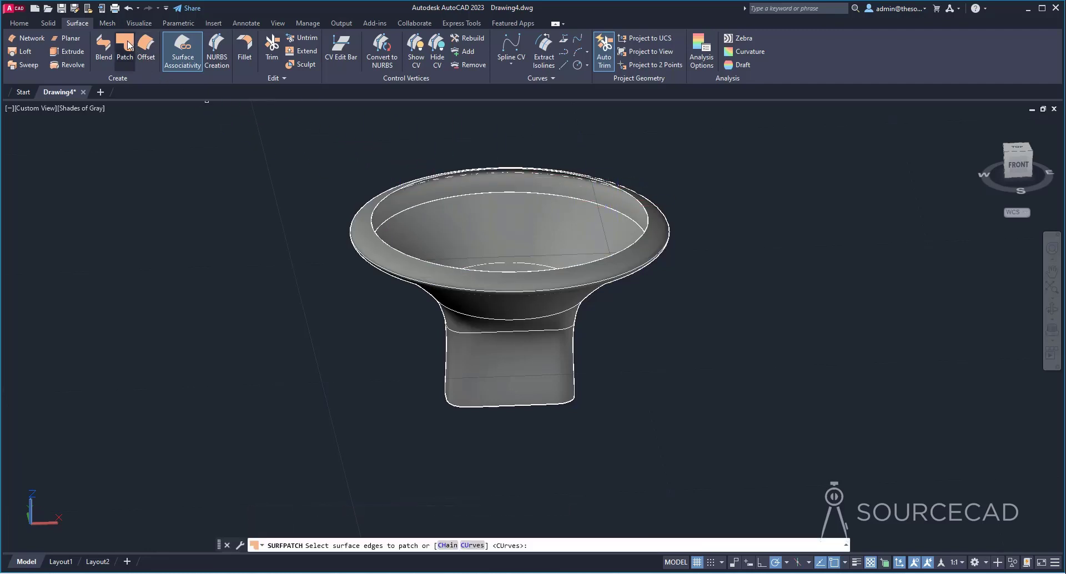
left_click(388, 195)
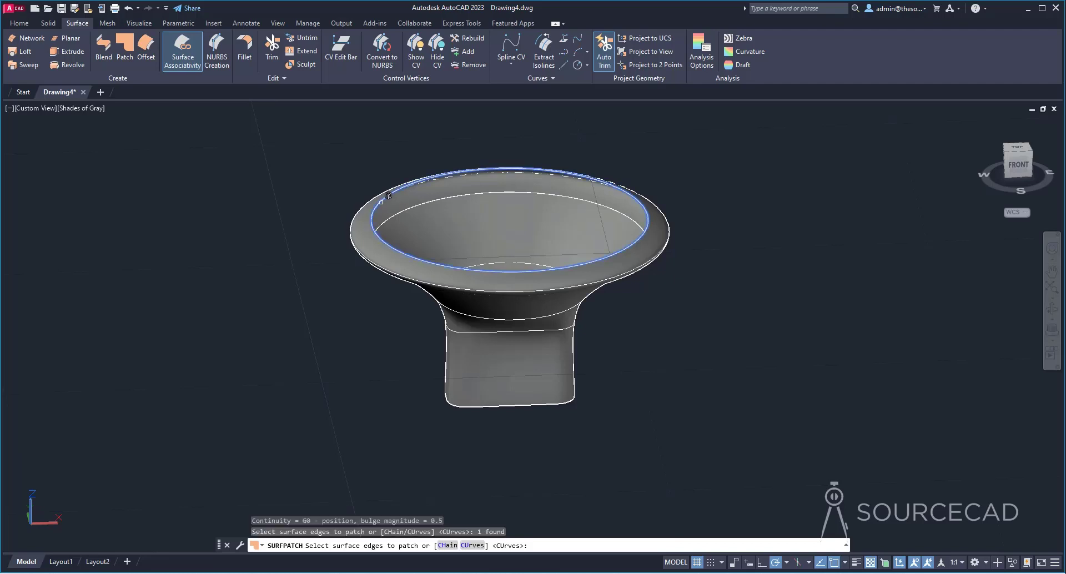
key("Return")
left_click(1019, 164)
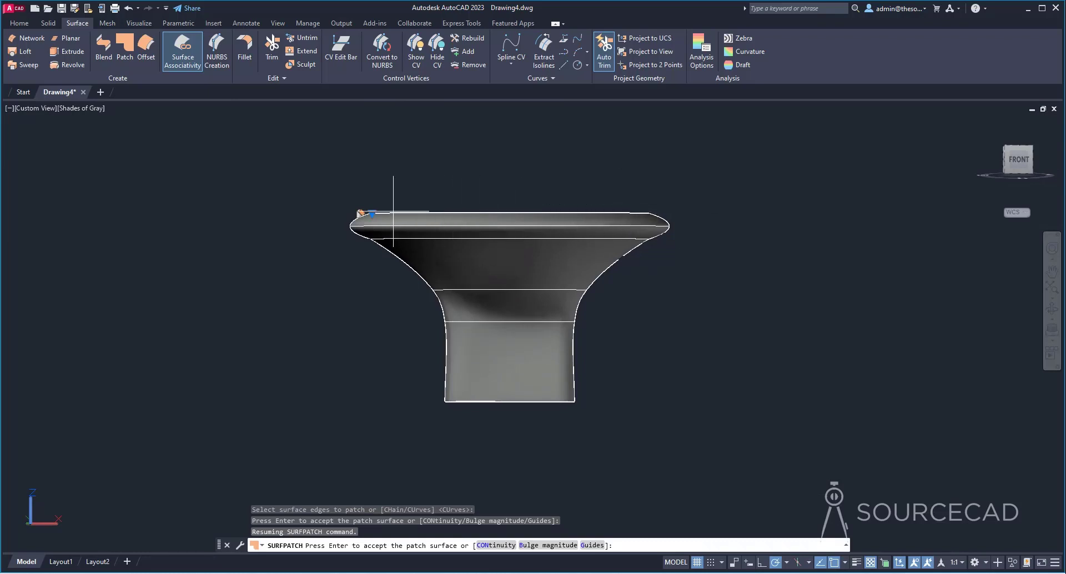
left_click(372, 214)
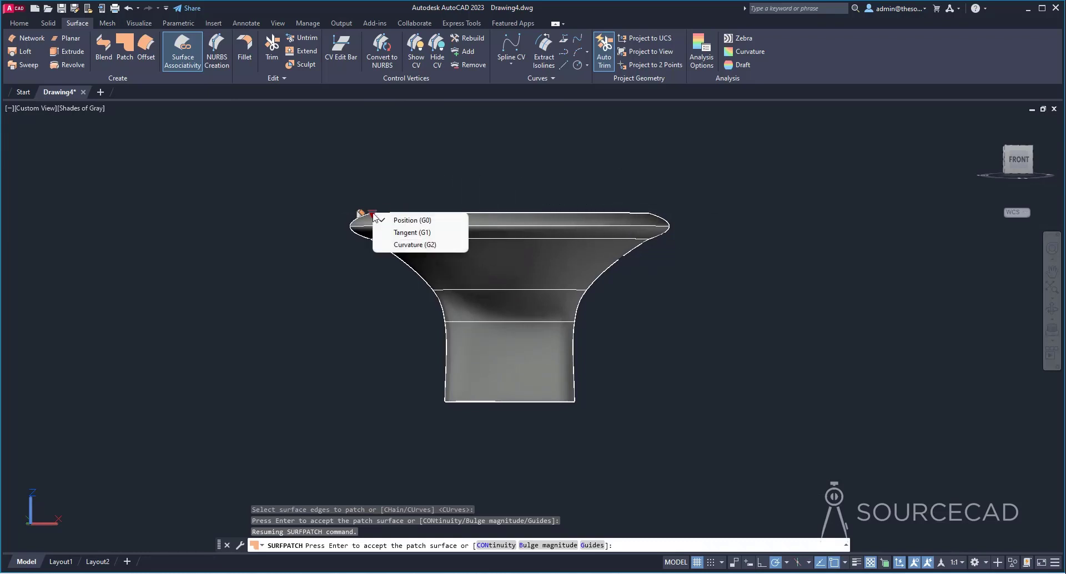
left_click(449, 233)
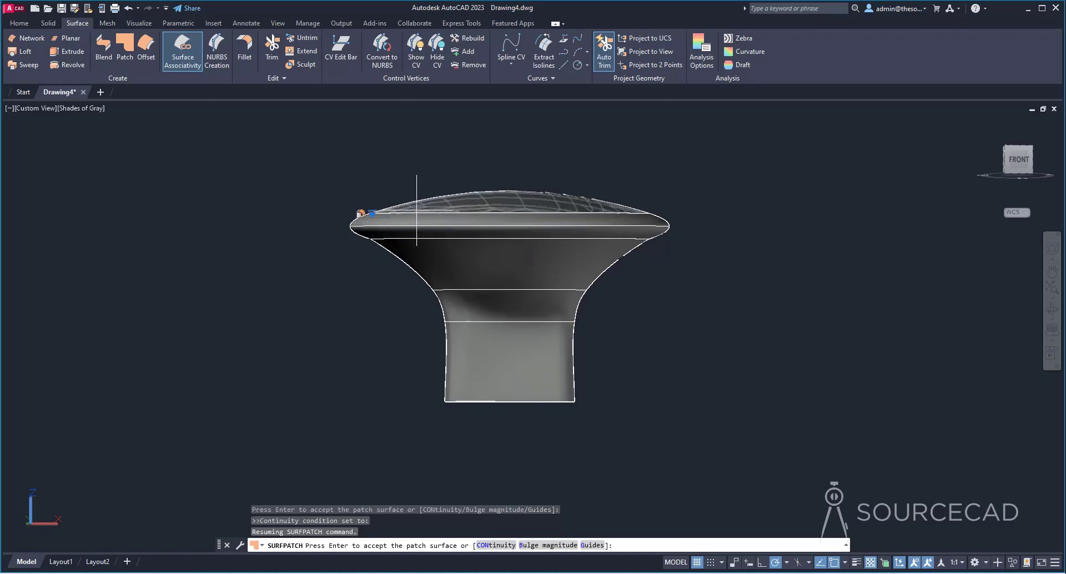
left_click(371, 214)
left_click(403, 240)
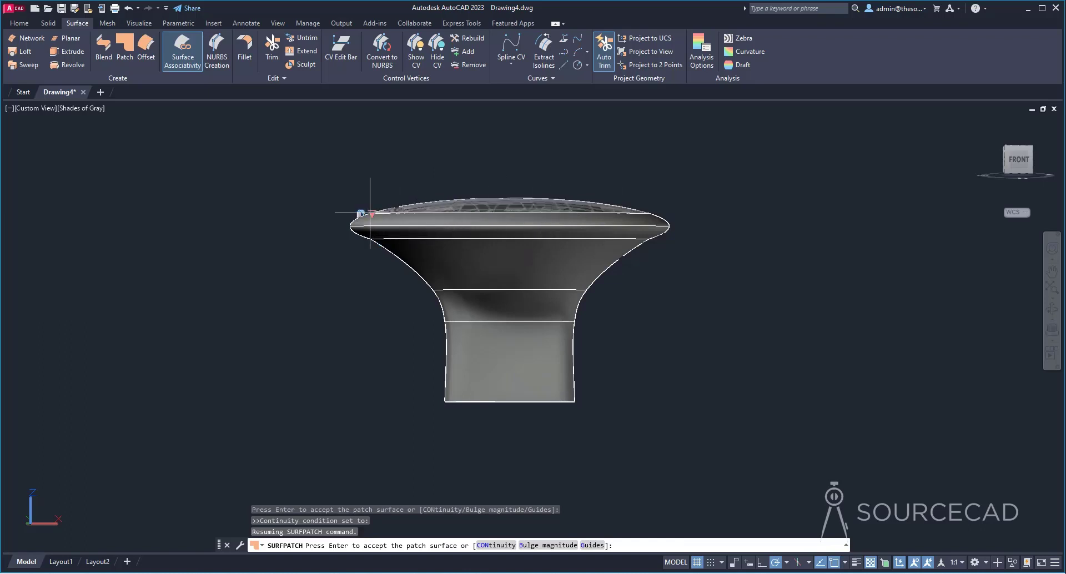
left_click(370, 213)
left_click(406, 232)
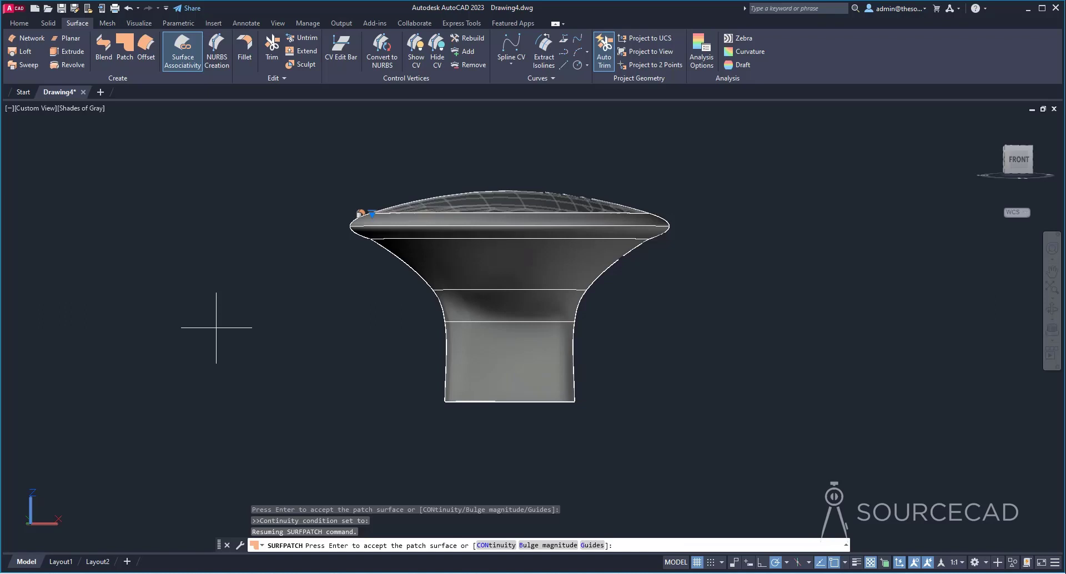
key("Return")
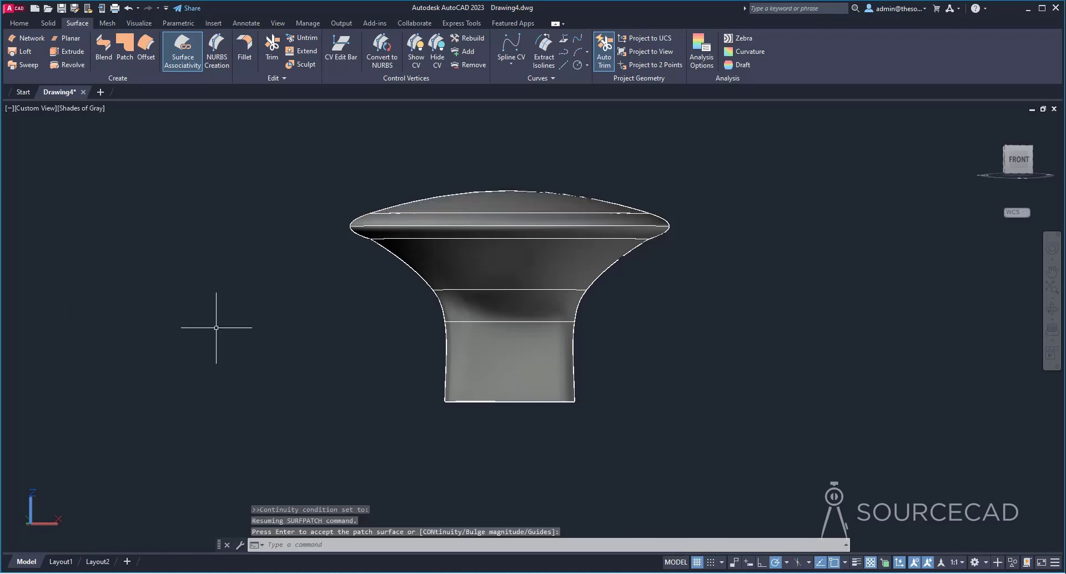
End the patch command and snap the knob to the FRONT view.
middle_click_drag(488, 171, 467, 178, "shift")
key("Return")
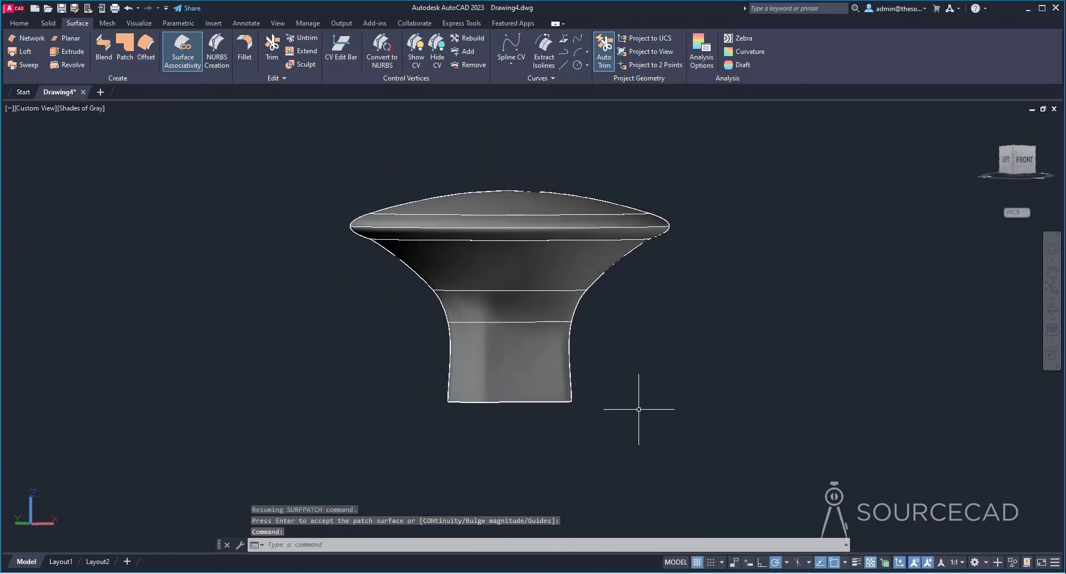
middle_click_drag(733, 372, 857, 357, "shift")
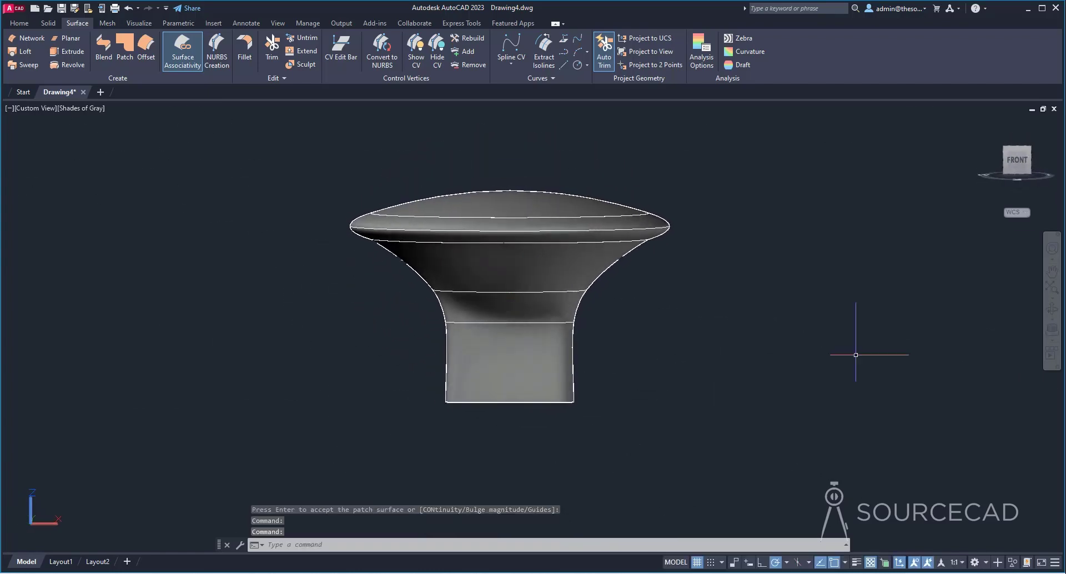
left_click(1022, 161)
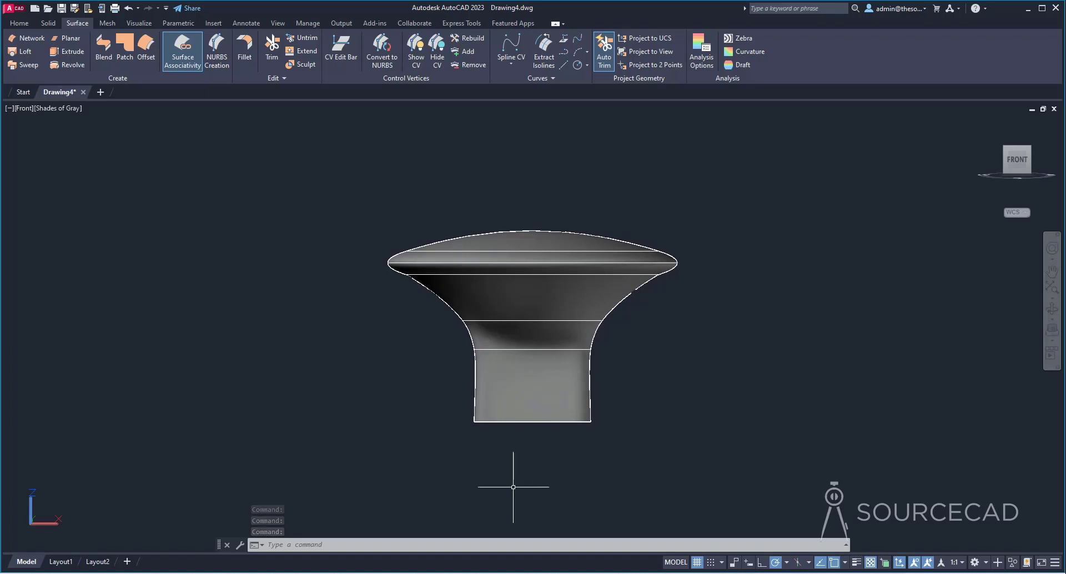
Open the UCS orientation flyout in the Home tab's Coordinates panel.
mouse_move(1020, 170)
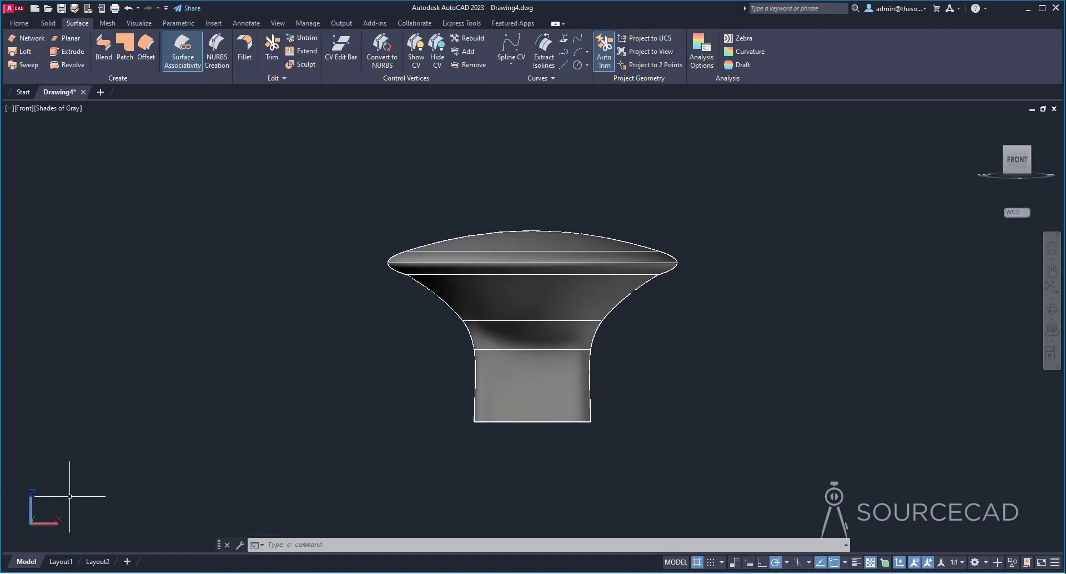
left_click(20, 24)
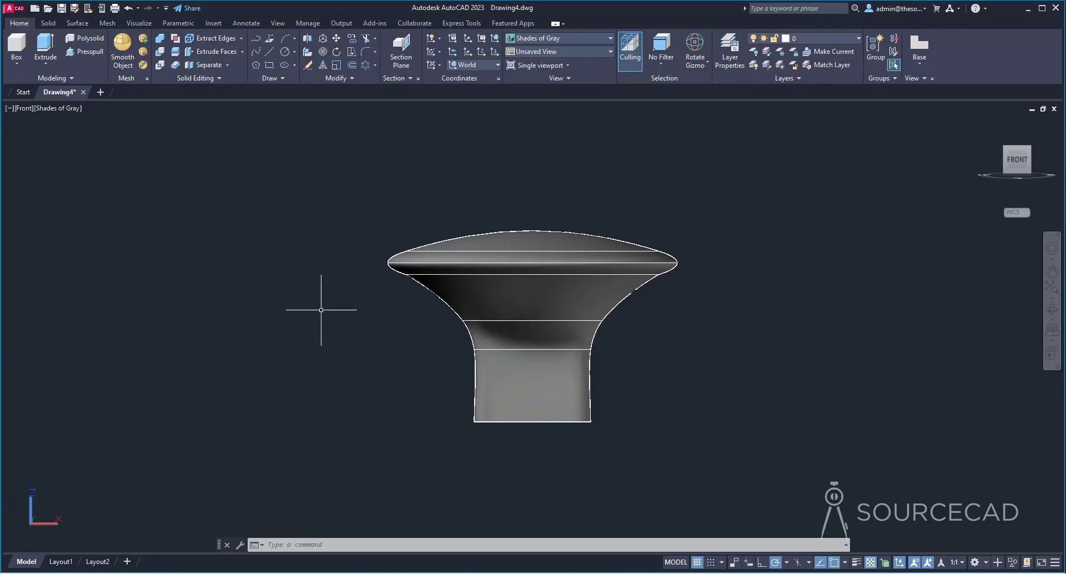
left_click(433, 67)
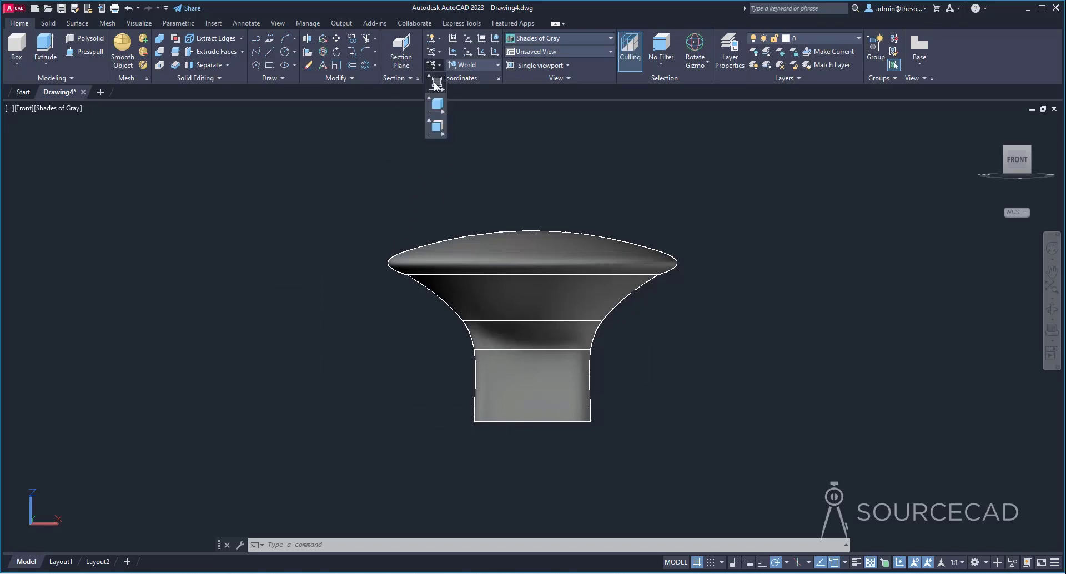
Align the UCS to View and draw a 2.1 by 0.5 rectangle left of the knob.
left_click(436, 83)
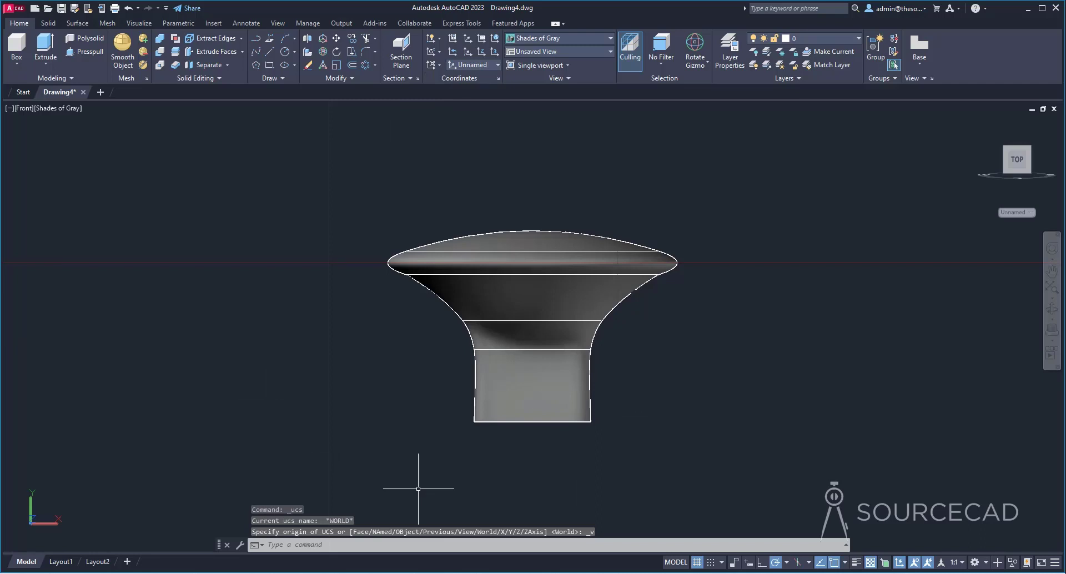
left_click(270, 65)
left_click(248, 404)
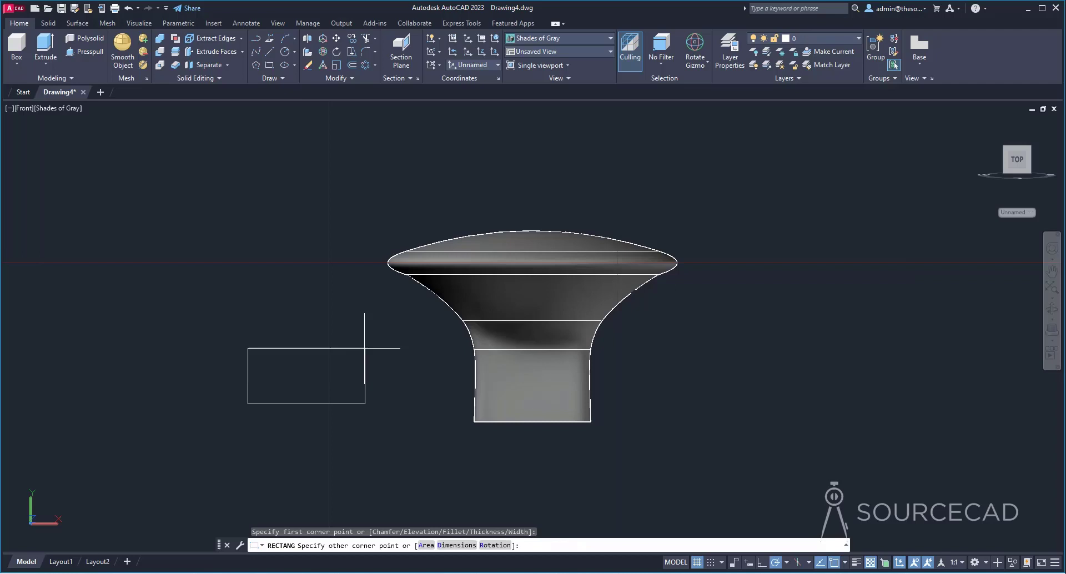
key("F8")
type("@2.")
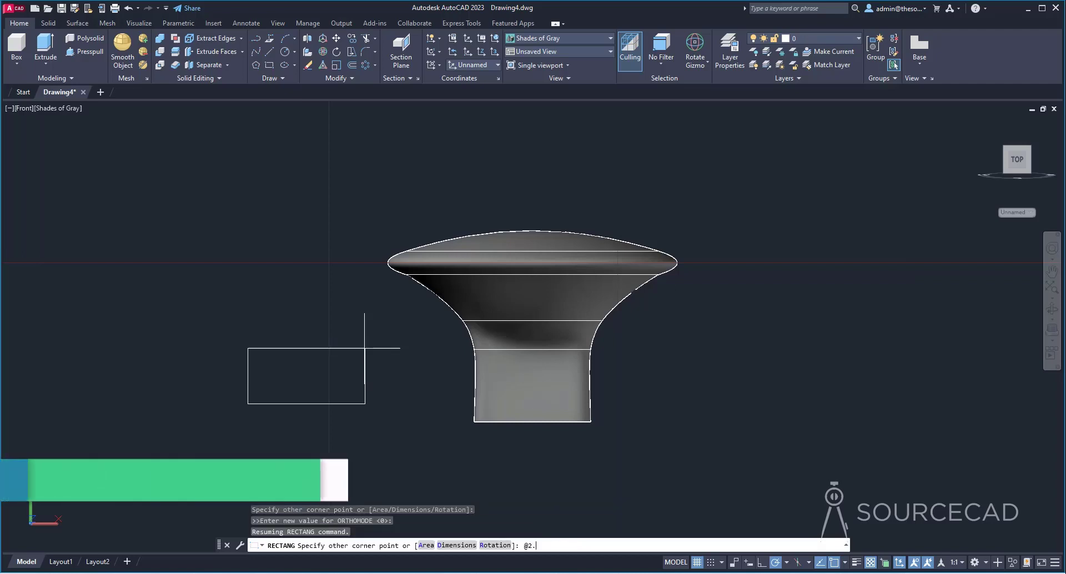
type("1,")
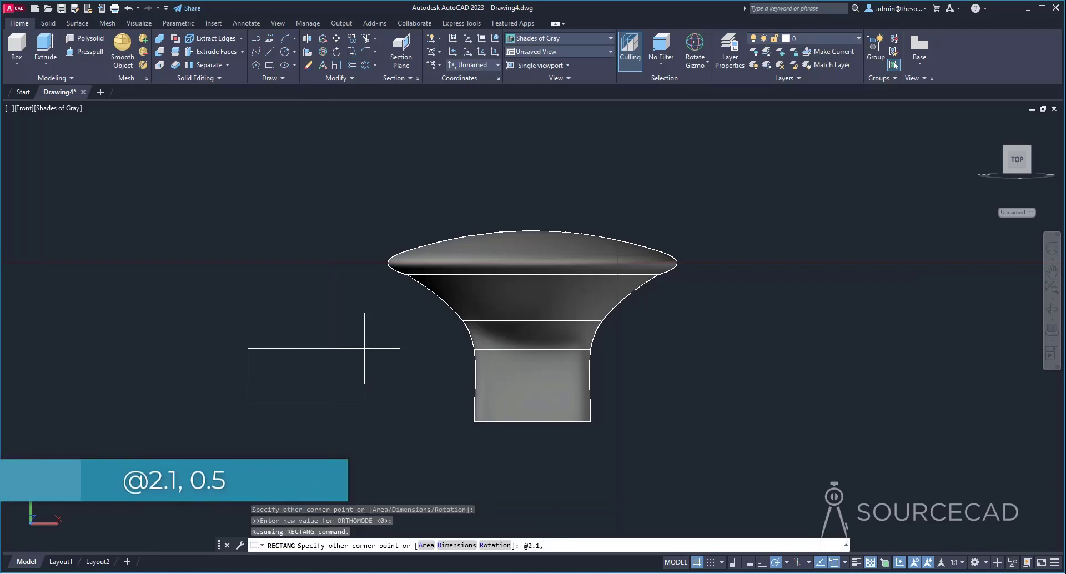
type("0")
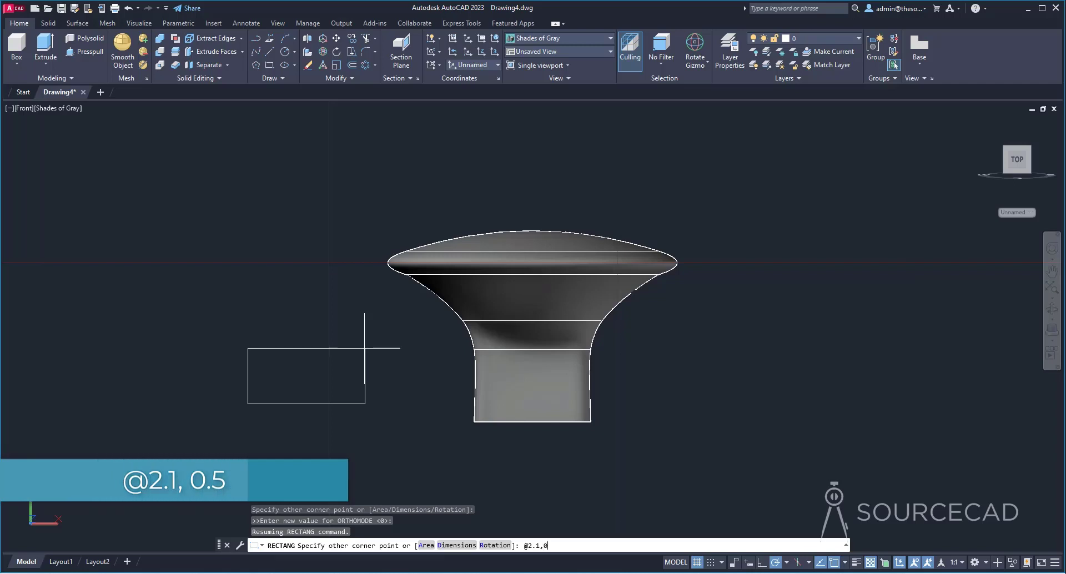
type(".5")
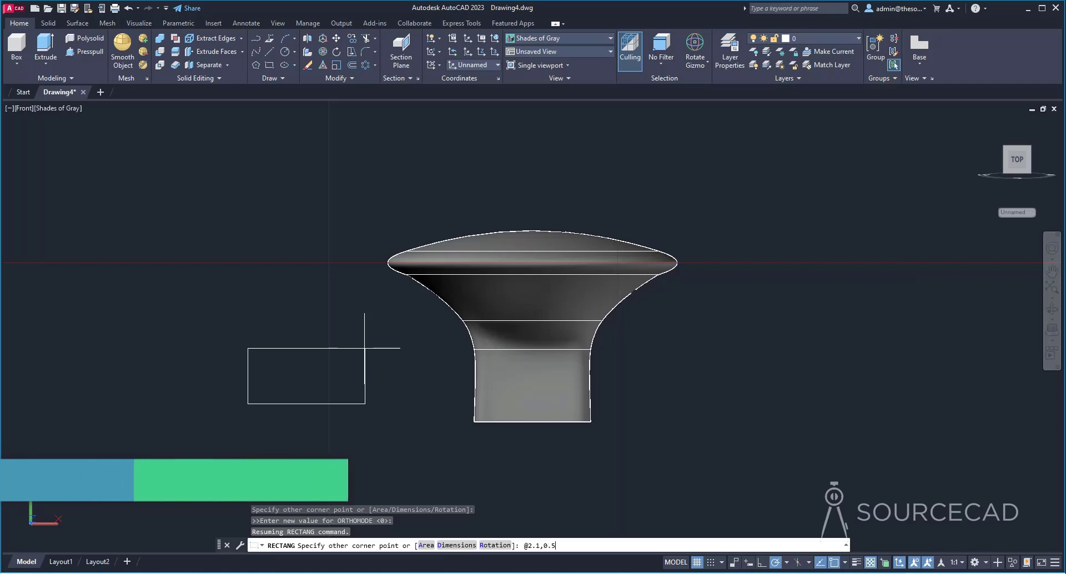
key("Return")
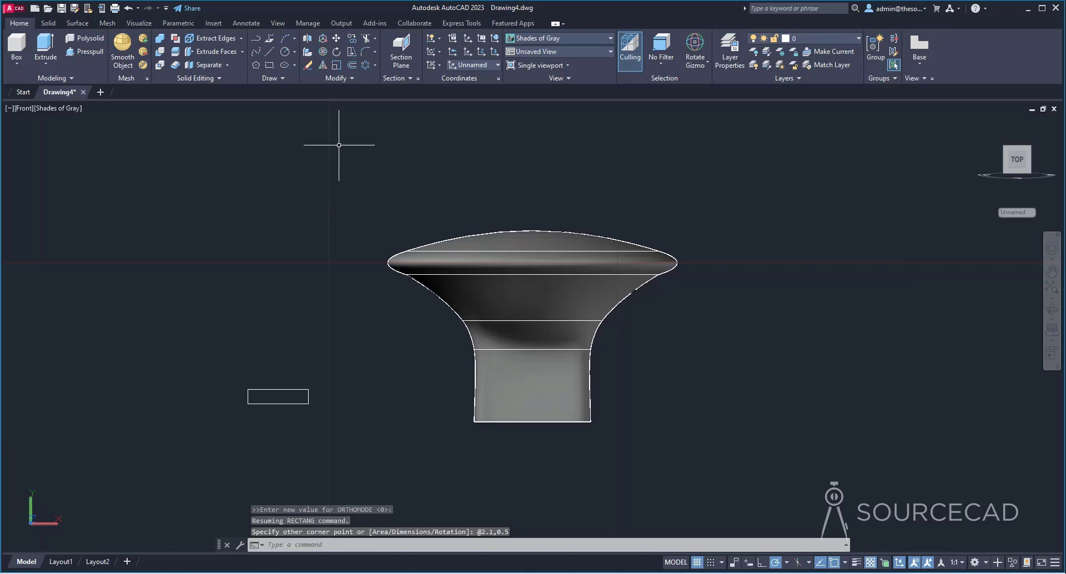
Fillet all four rectangle corners at radius 0.2 using the Polyline option.
left_click(366, 52)
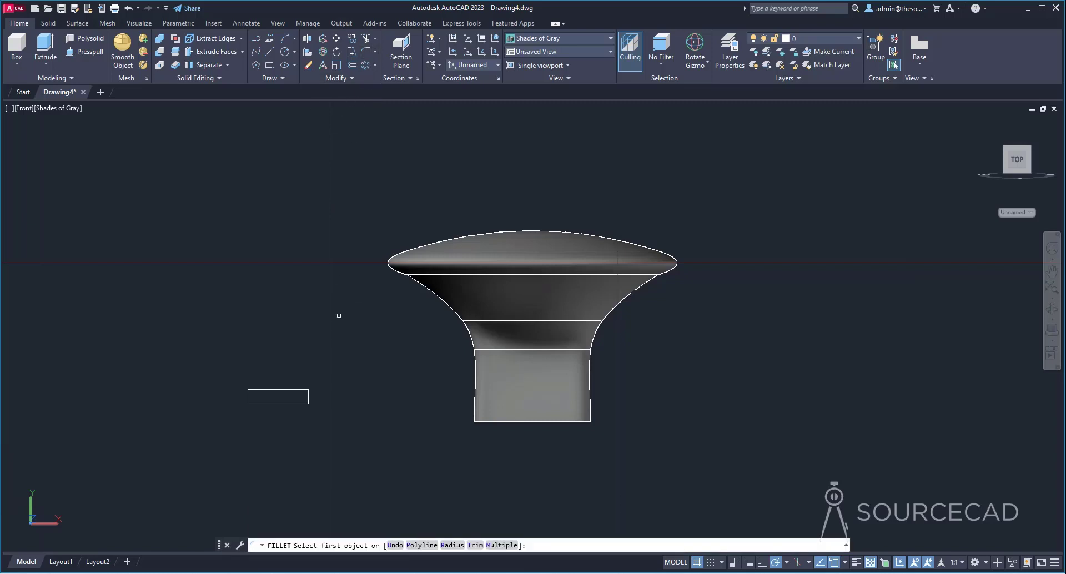
left_click(453, 545)
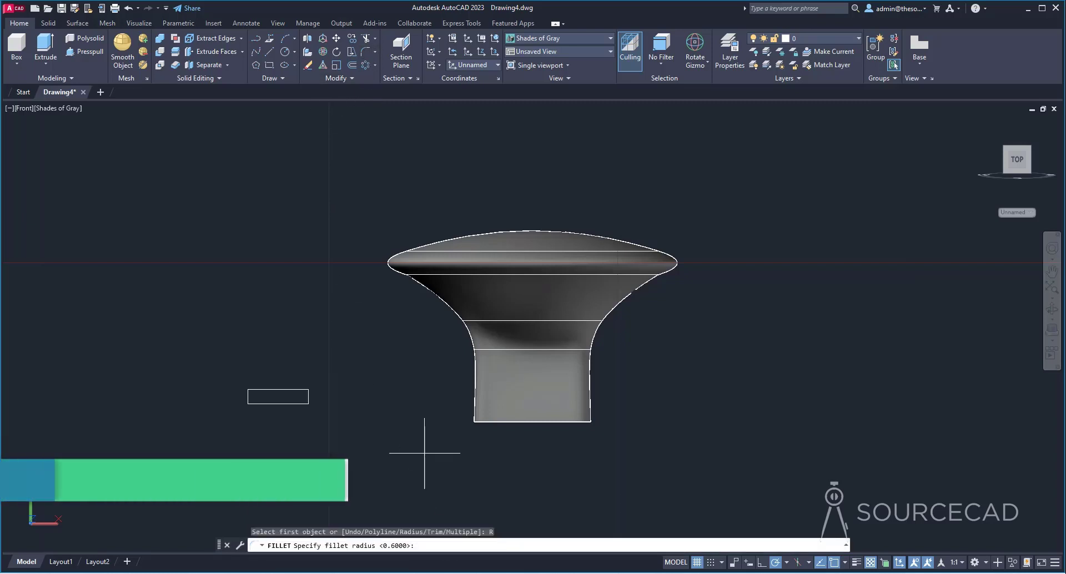
type("0.")
type("2")
key("Return")
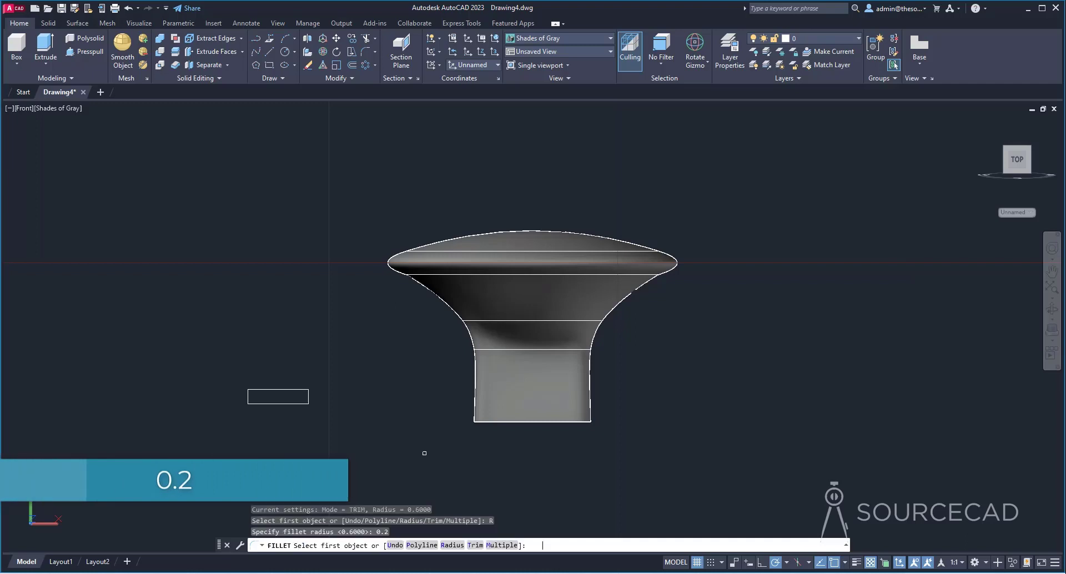
left_click(421, 545)
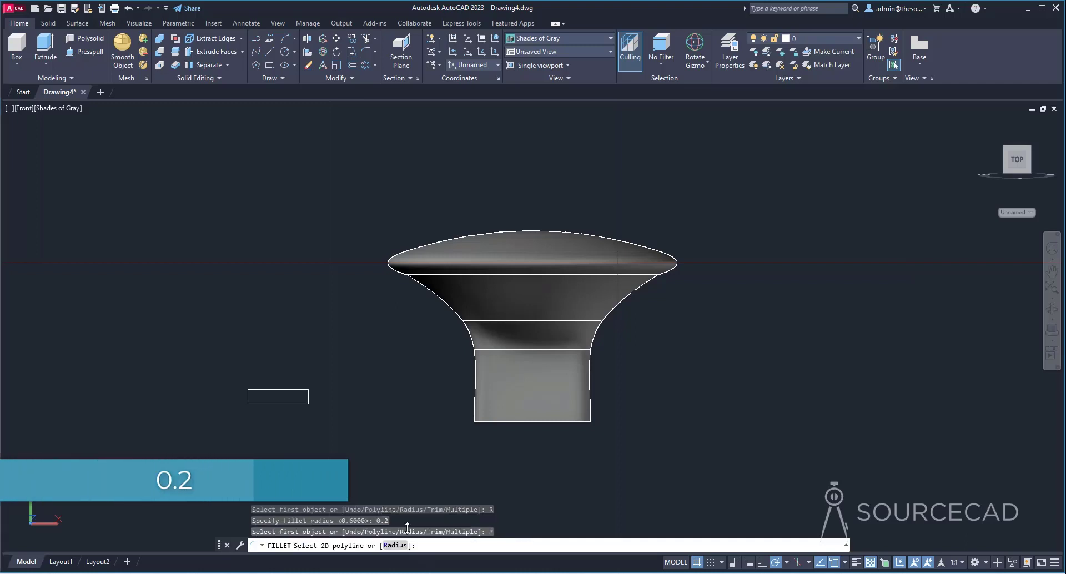
left_click(305, 403)
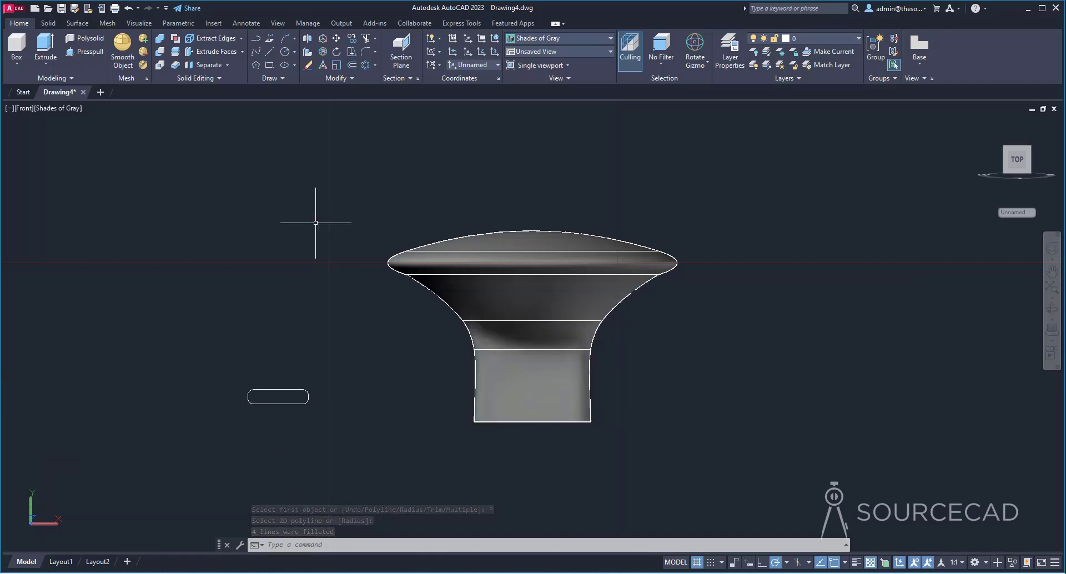
Draw a 0.3 guide line up from the neck's bottom-edge midpoint.
left_click(269, 52)
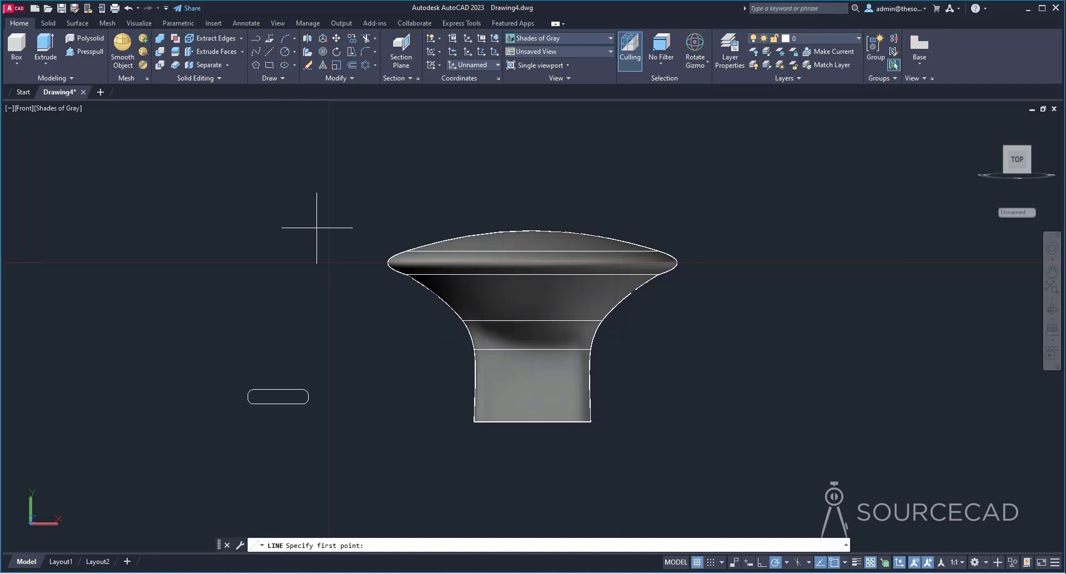
left_click(532, 422)
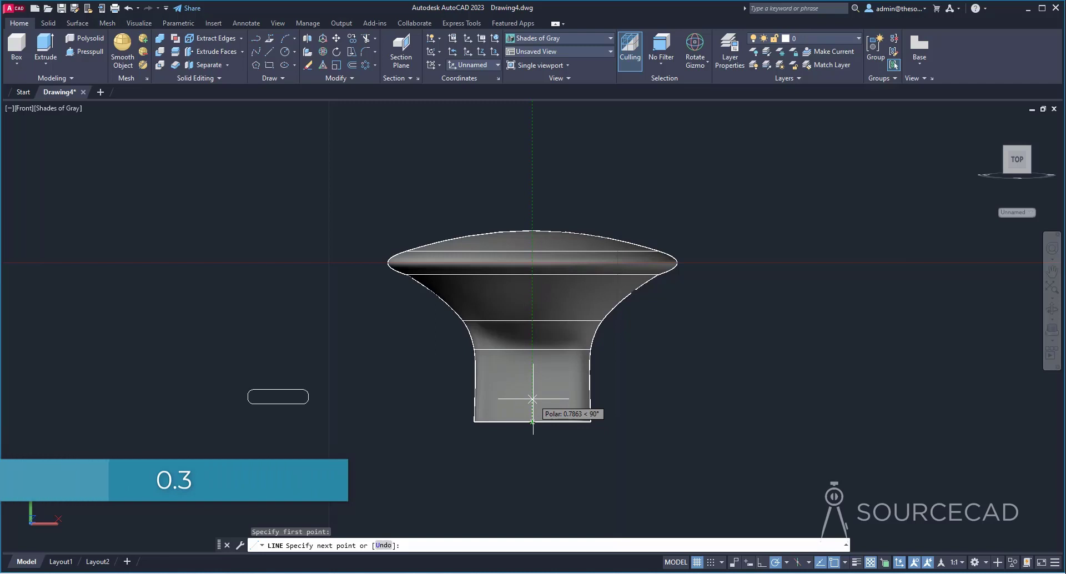
type("0.3")
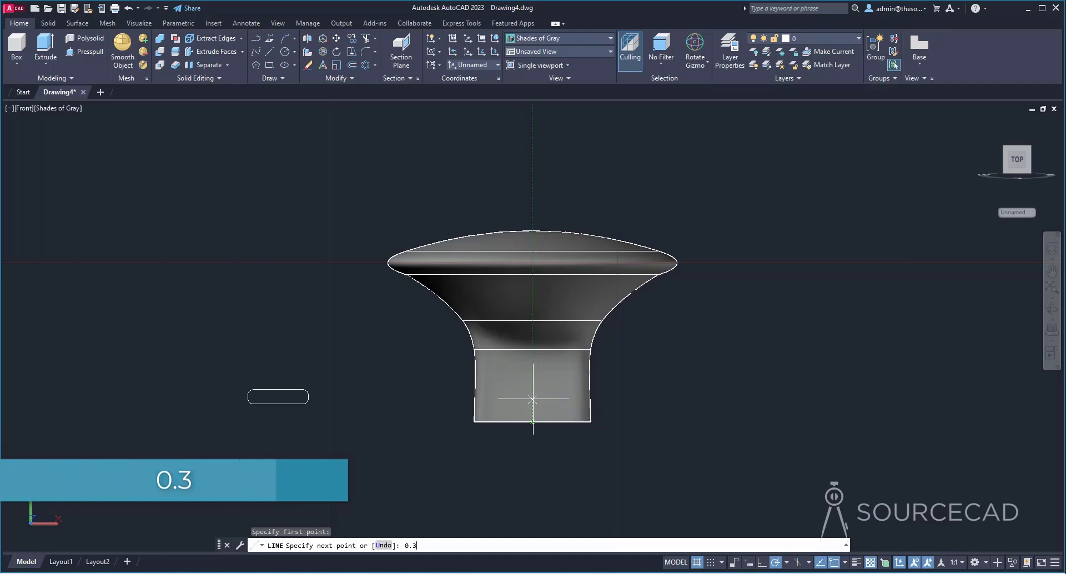
key("Return")
key("Return")
Move the slot by its centre onto the guide line's top end, then delete the line.
left_click(351, 436)
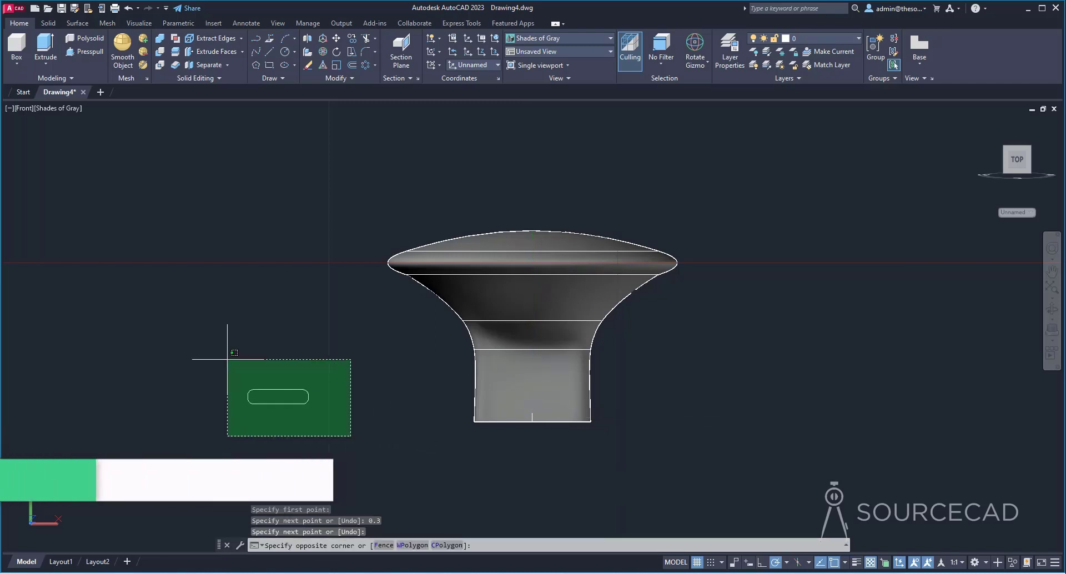
left_click(228, 359)
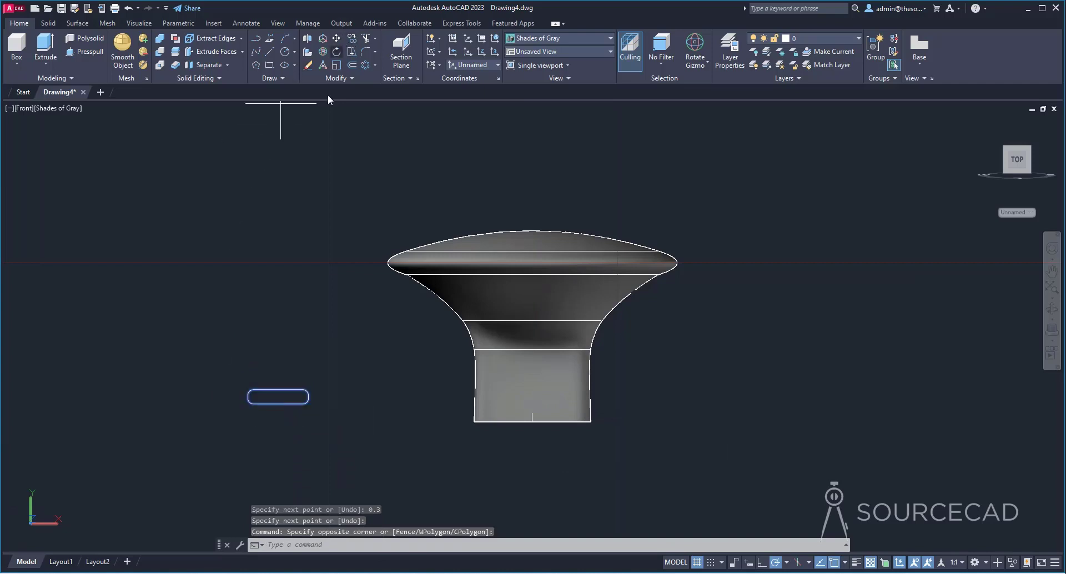
left_click(336, 38)
left_click(278, 397)
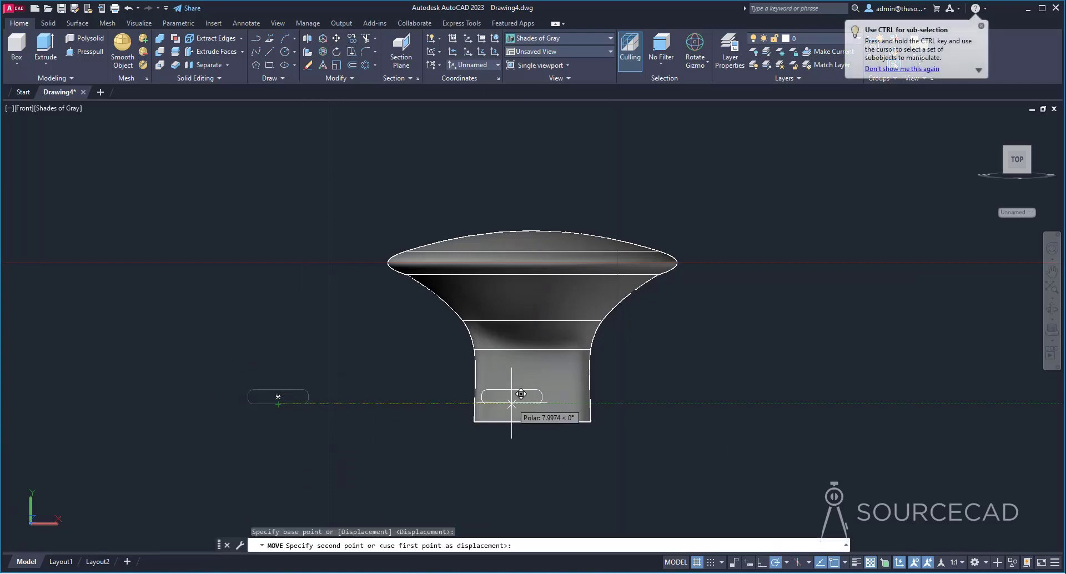
left_click(532, 413)
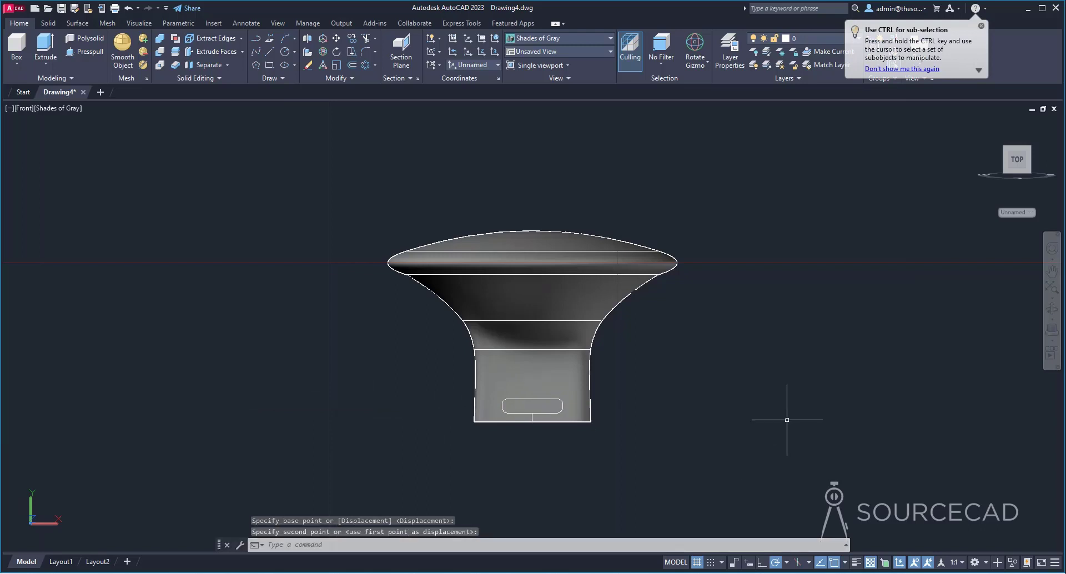
left_click(532, 399)
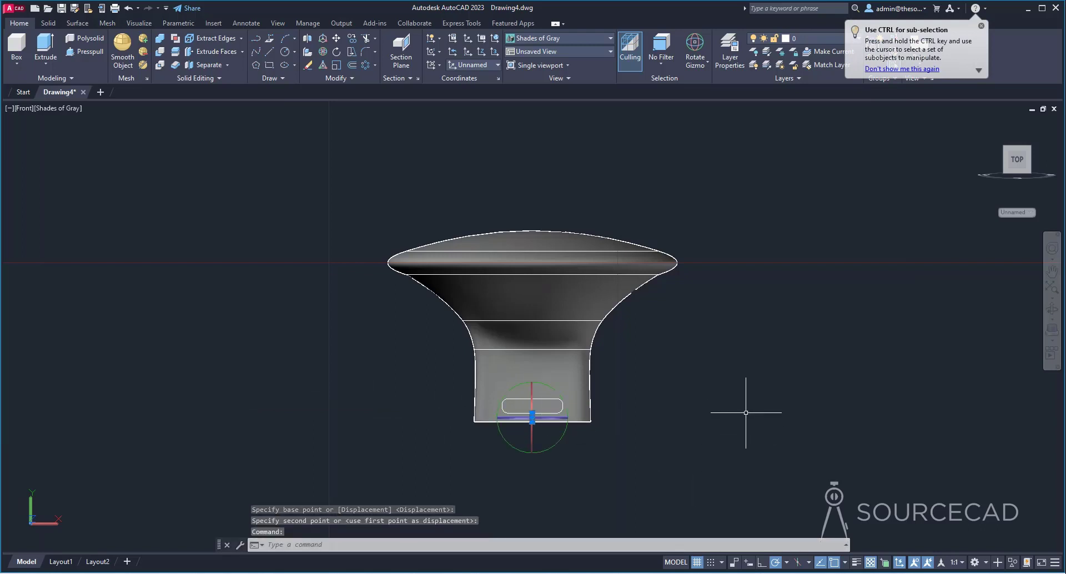
key("Delete")
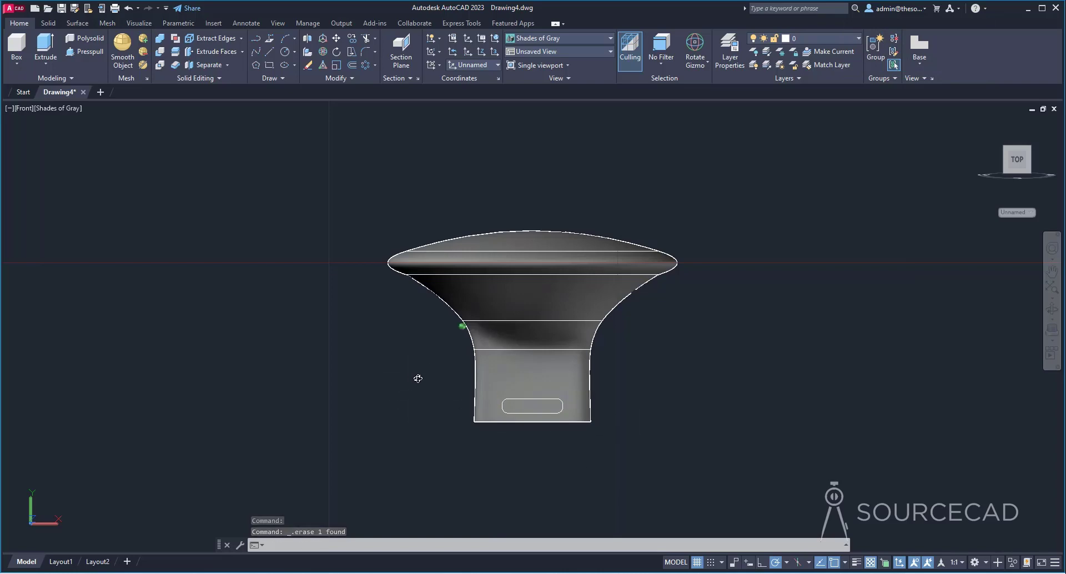
middle_click_drag(416, 374, 505, 393, "shift")
Surface-trim the neck using the slot outline as cutter, removing the area inside the slot.
middle_click(519, 390)
middle_click(518, 390)
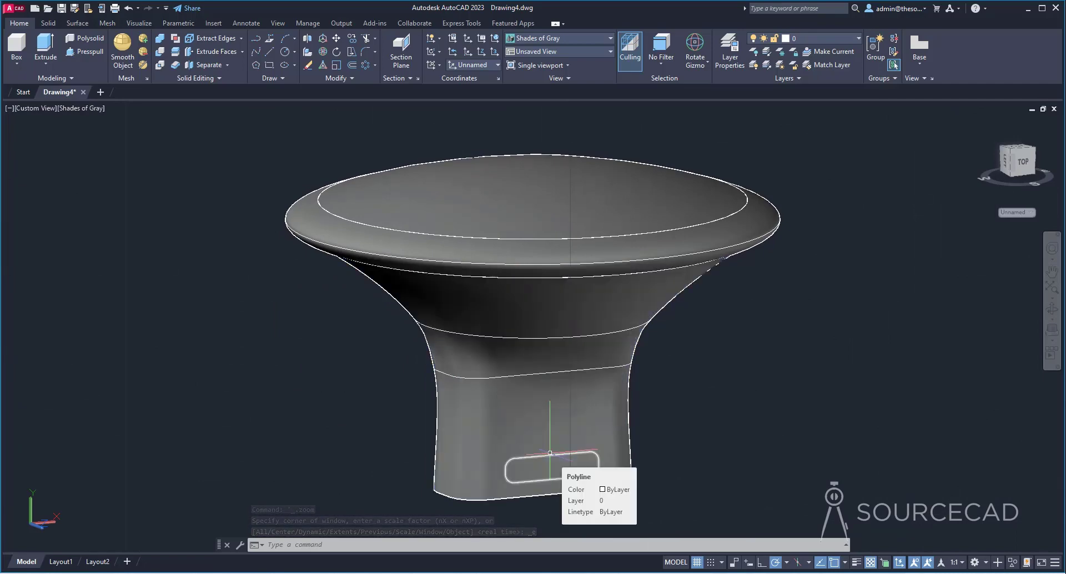
left_click(78, 23)
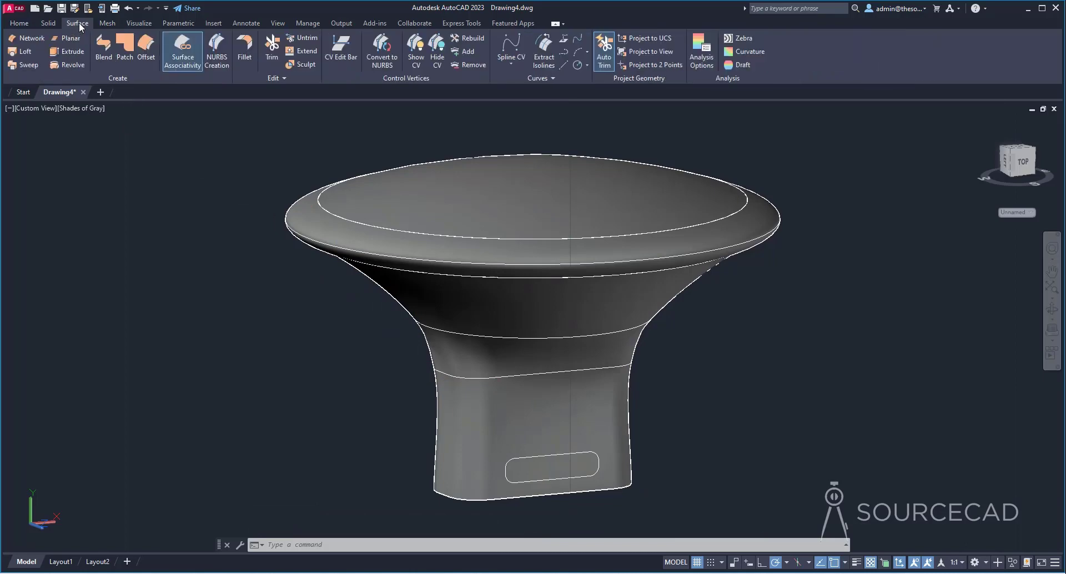
left_click(272, 49)
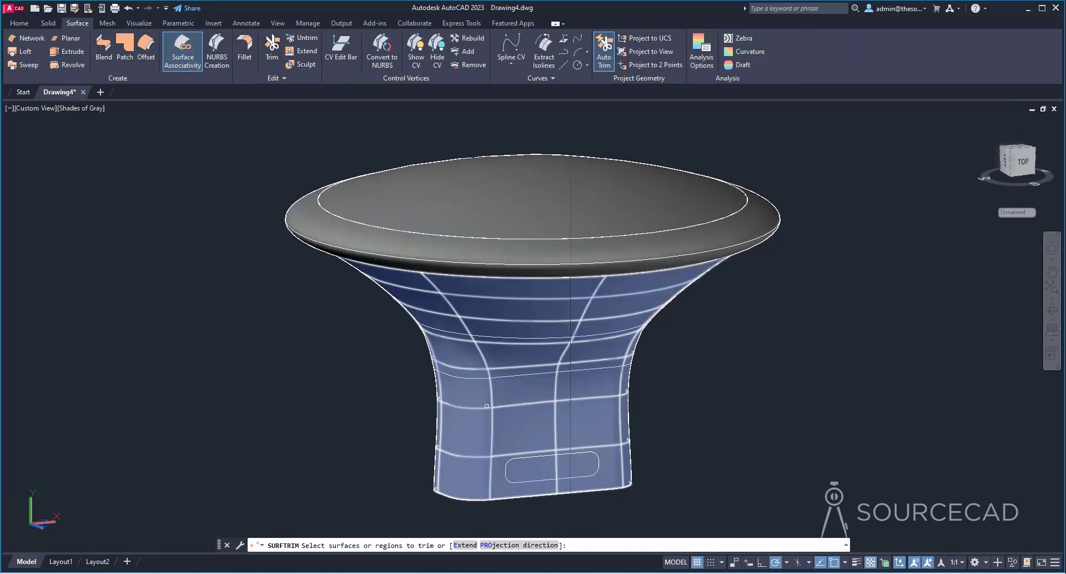
left_click(487, 406)
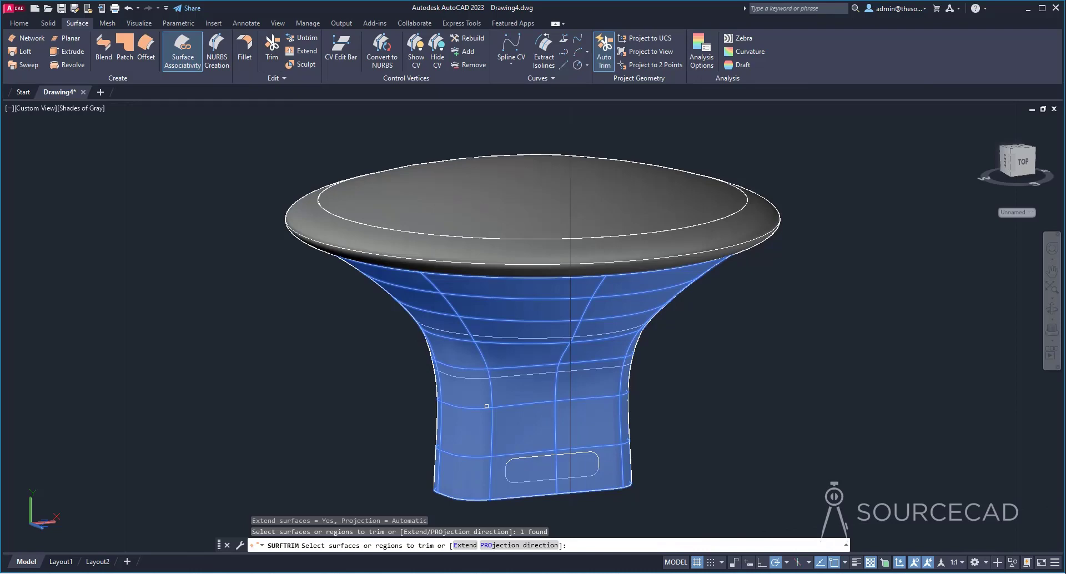
key("Return")
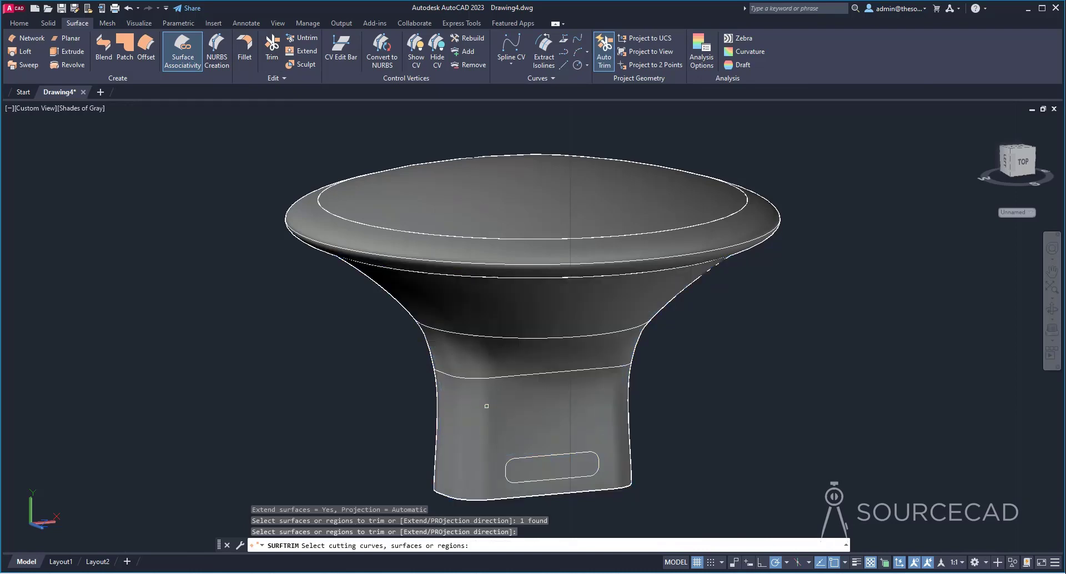
left_click(527, 457)
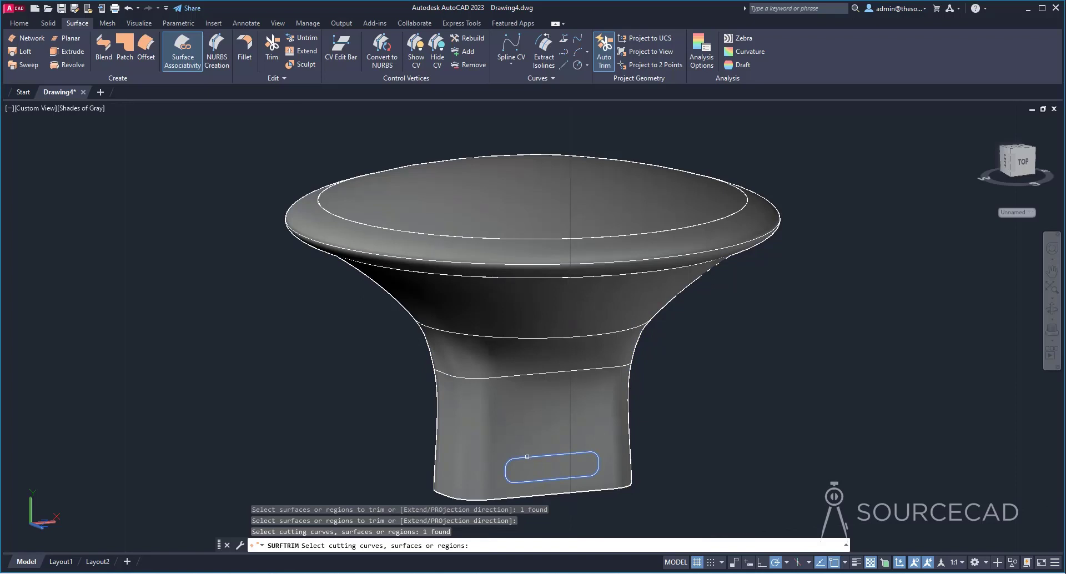
key("Return")
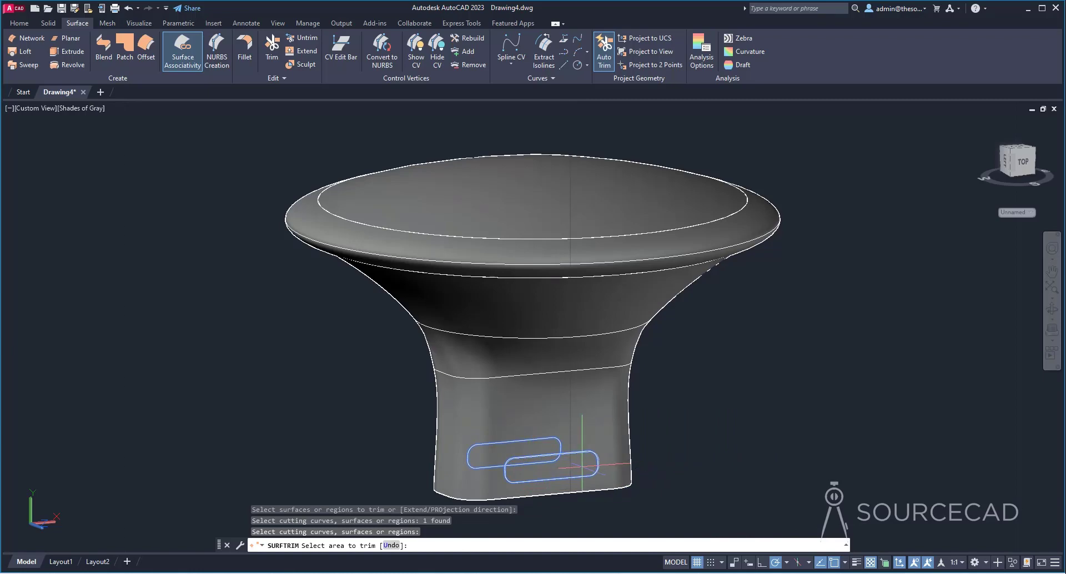
left_click(528, 460)
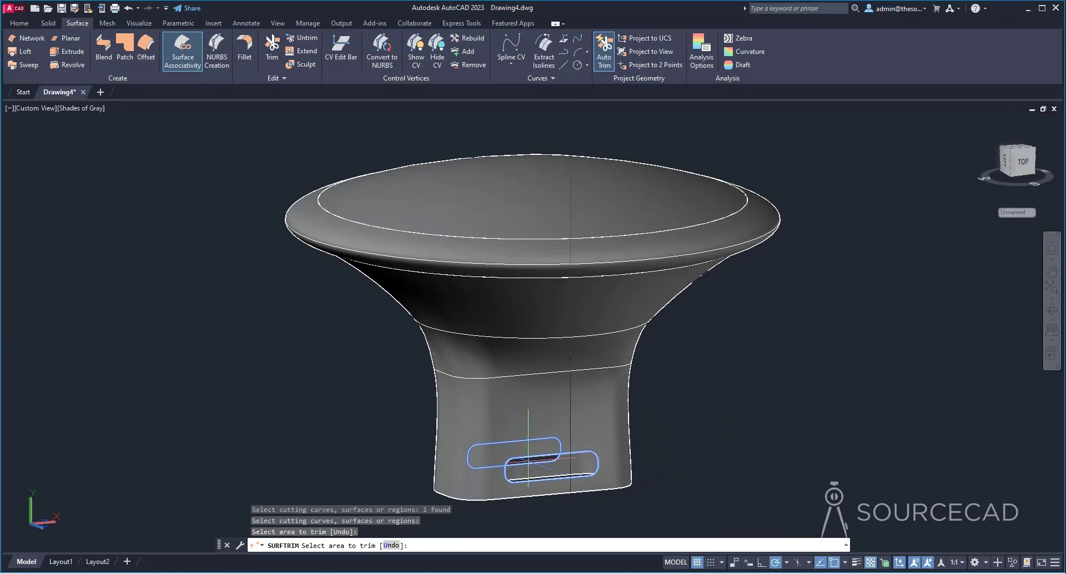
middle_click_drag(716, 391, 787, 401, "shift")
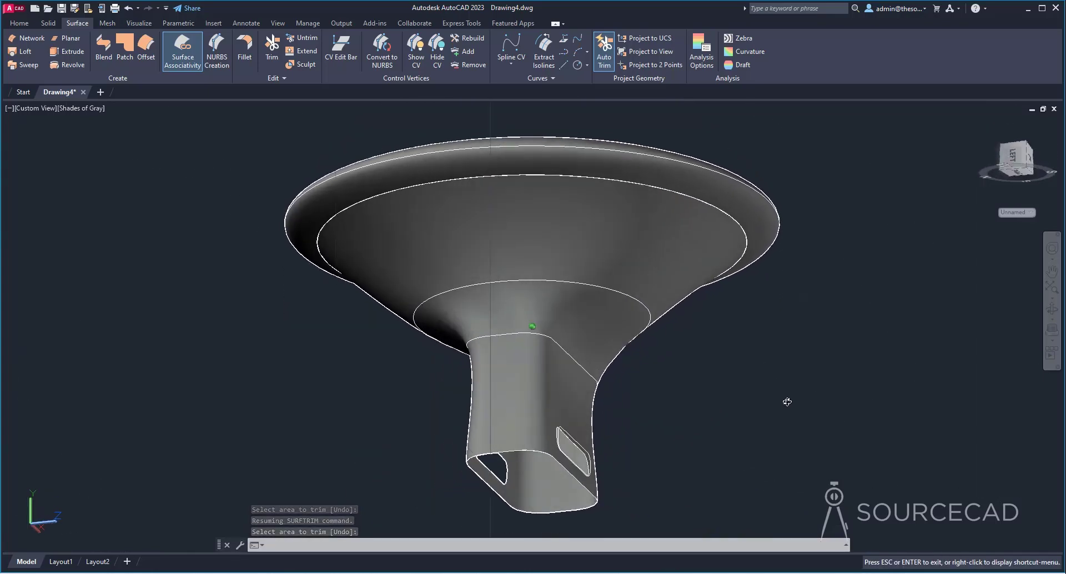
Finish the trim, abandon a chain-edge Patch on the neck end, and delete the object there.
key("Return")
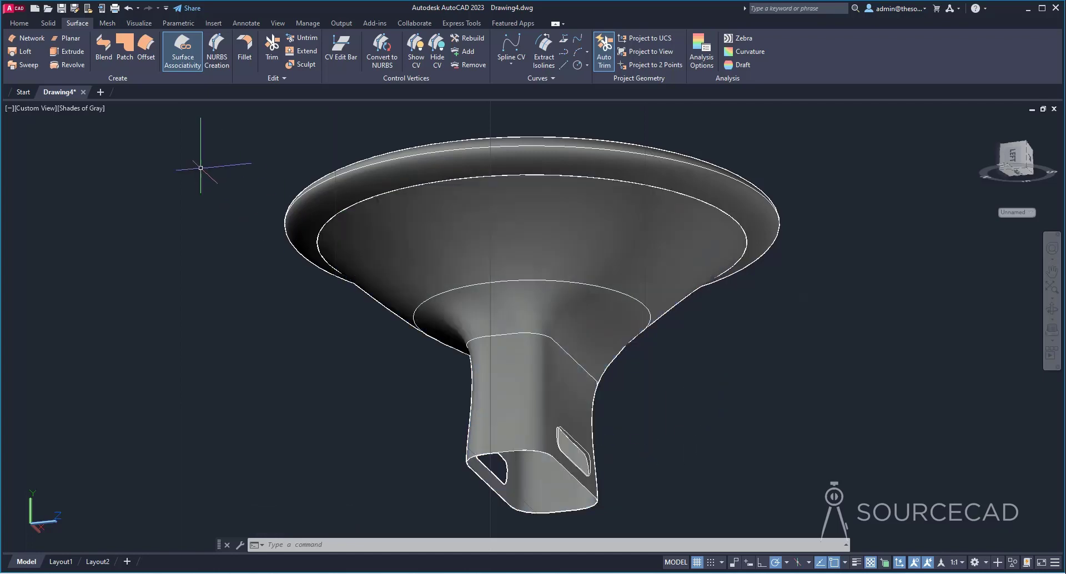
left_click(125, 55)
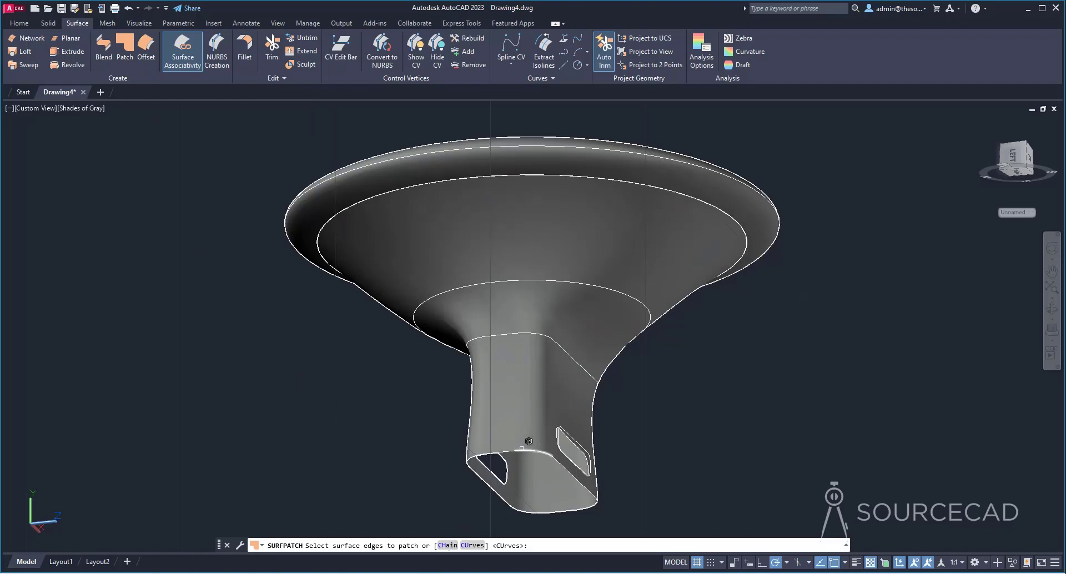
left_click(448, 546)
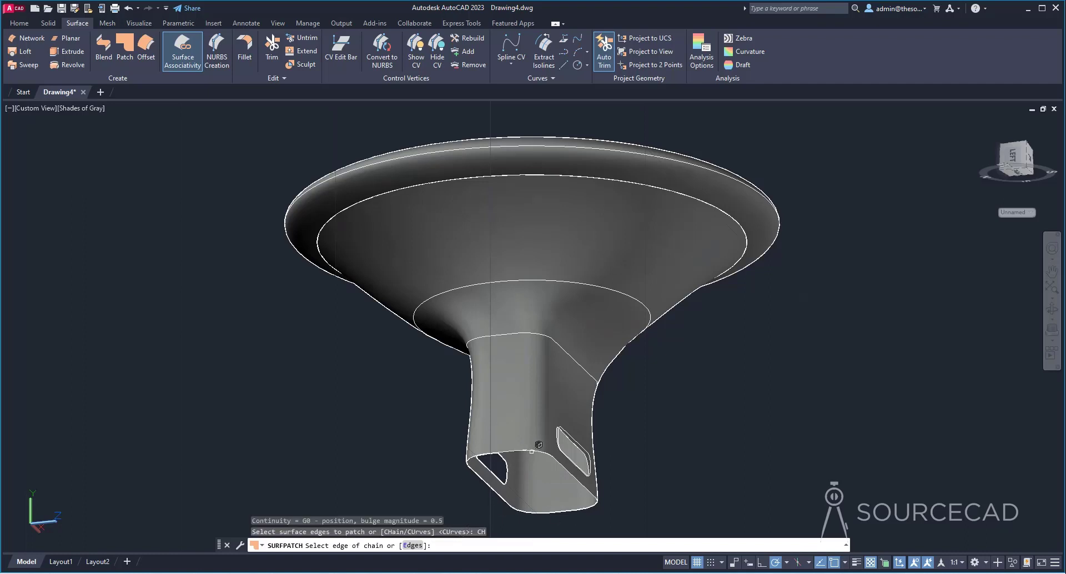
left_click(518, 443)
middle_click_drag(530, 468, 498, 451, "shift")
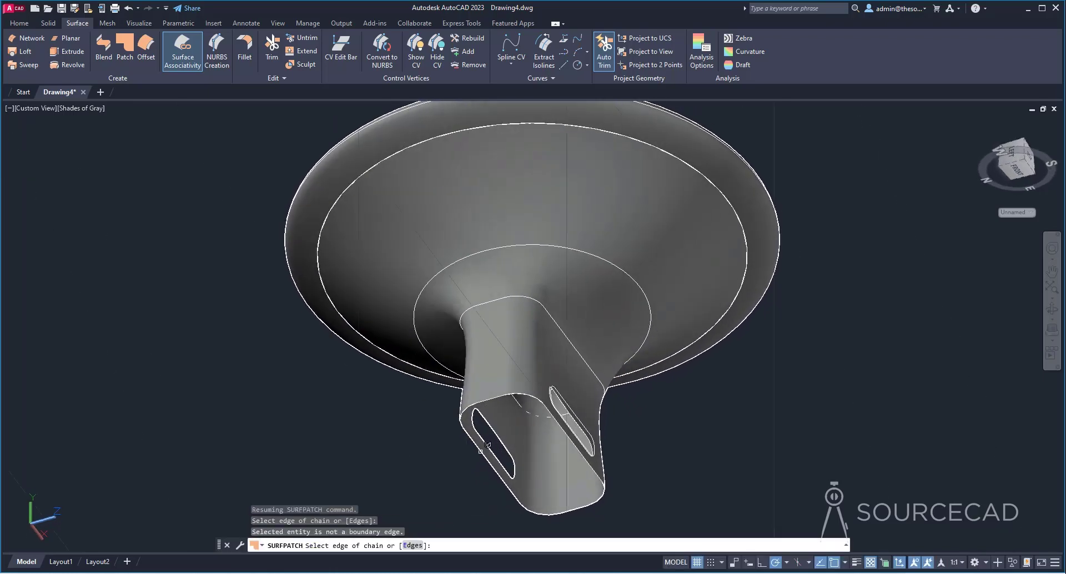
left_click(488, 445)
key("Escape")
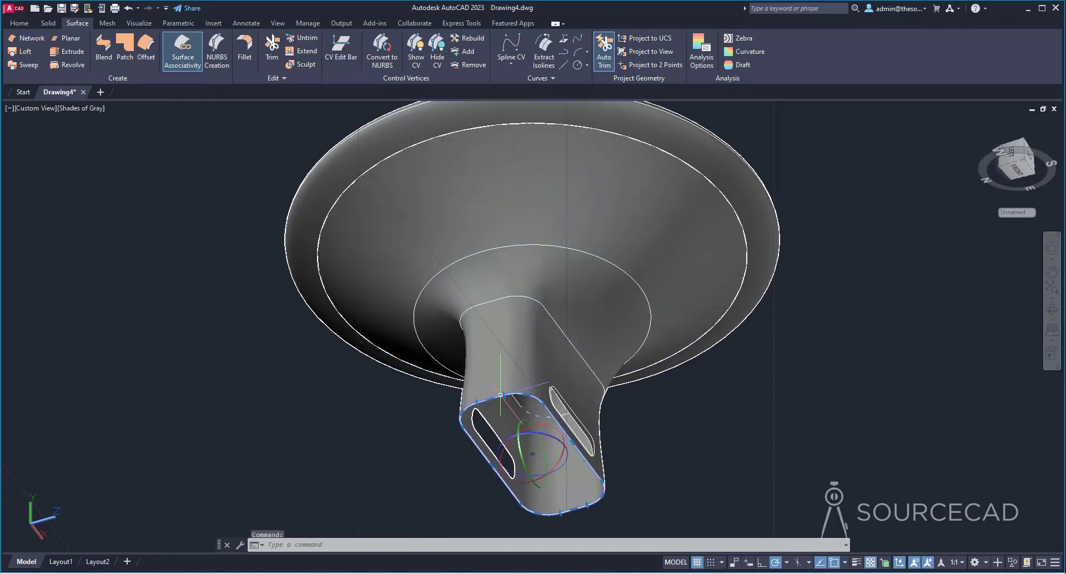
key("Delete")
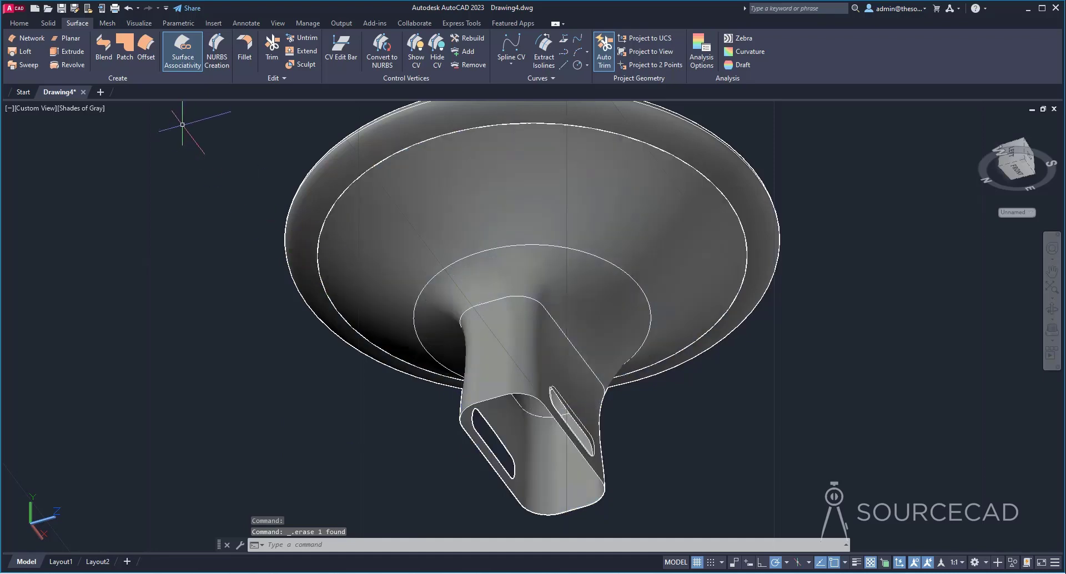
Start a Patch on the neck's open end loop using the CHain option.
left_click(126, 50)
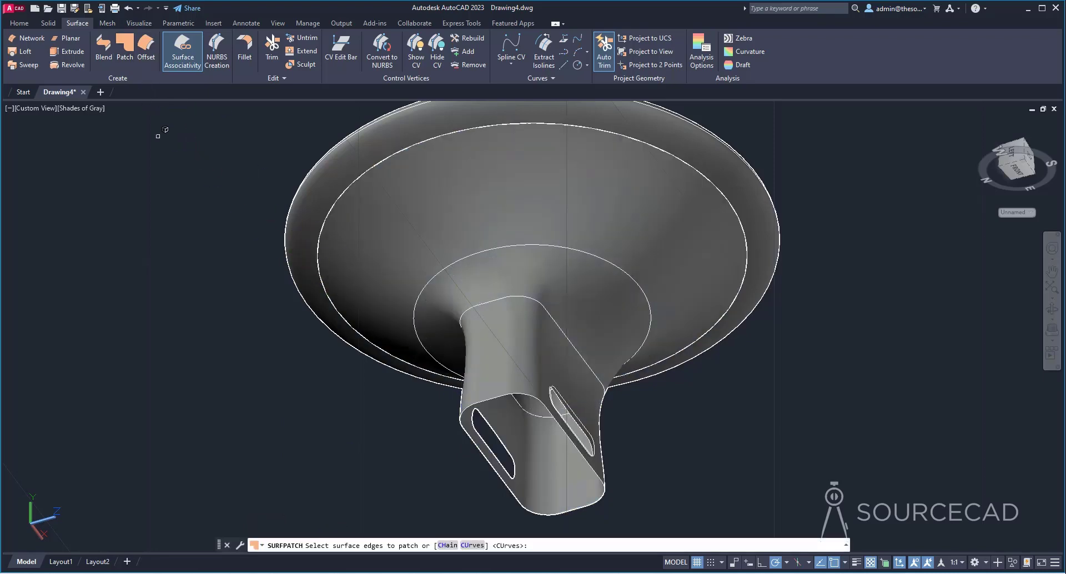
left_click(447, 545)
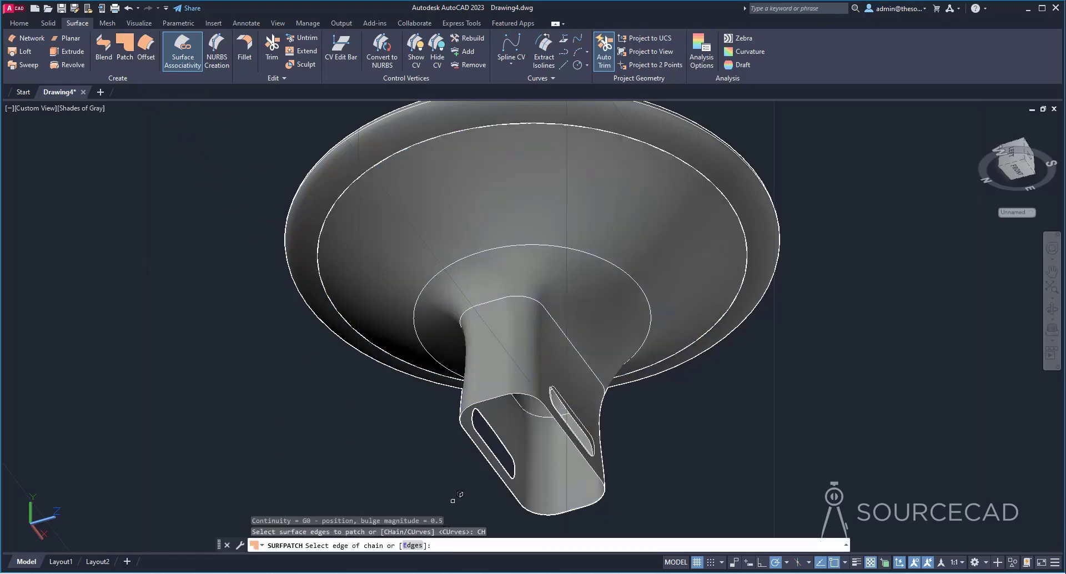
left_click(490, 399)
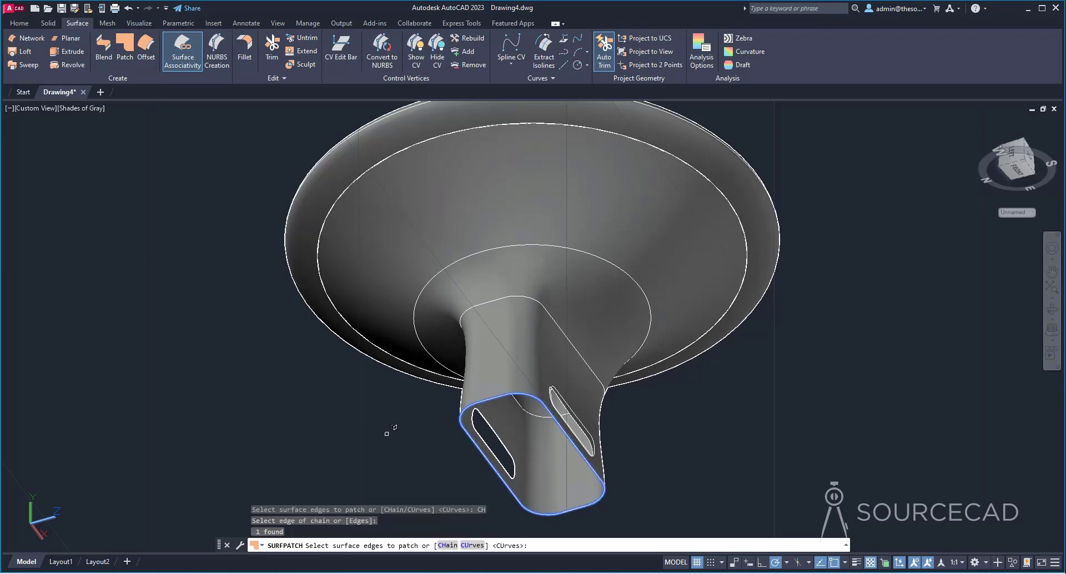
key("Return")
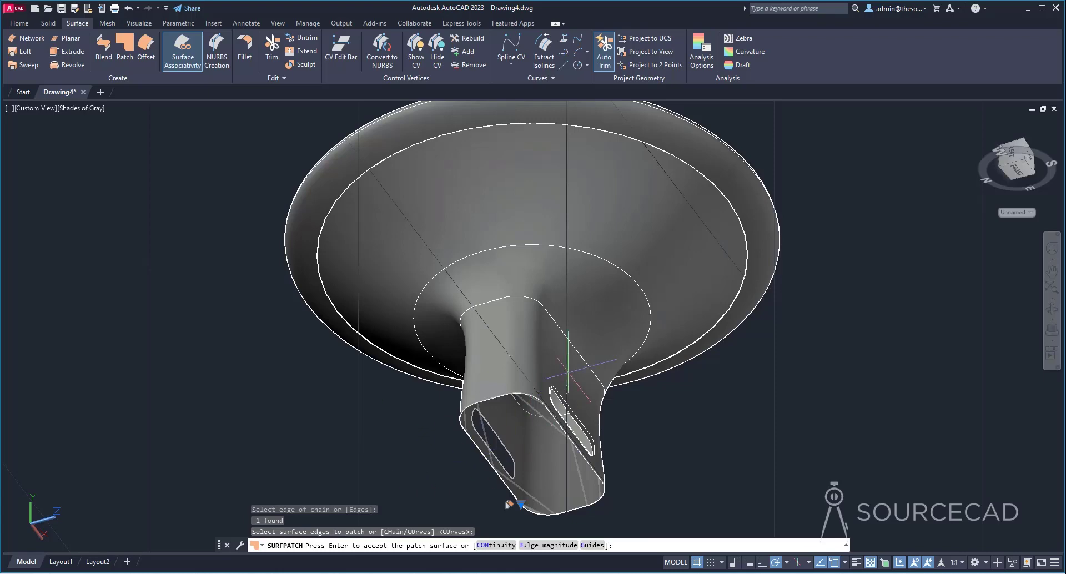
middle_click_drag(572, 239, 478, 455, "shift")
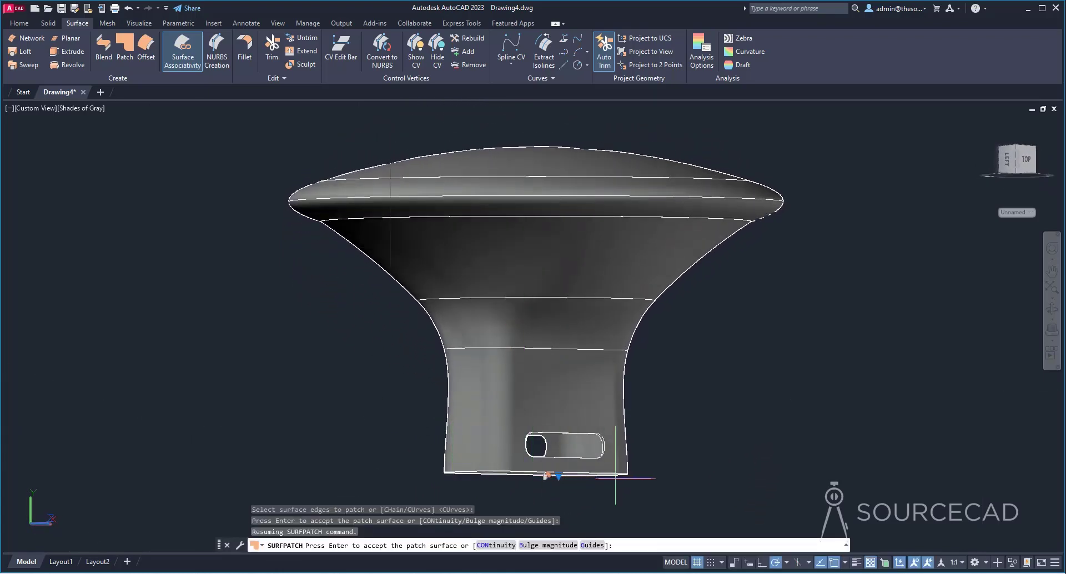
middle_click_drag(661, 433, 538, 374, "shift")
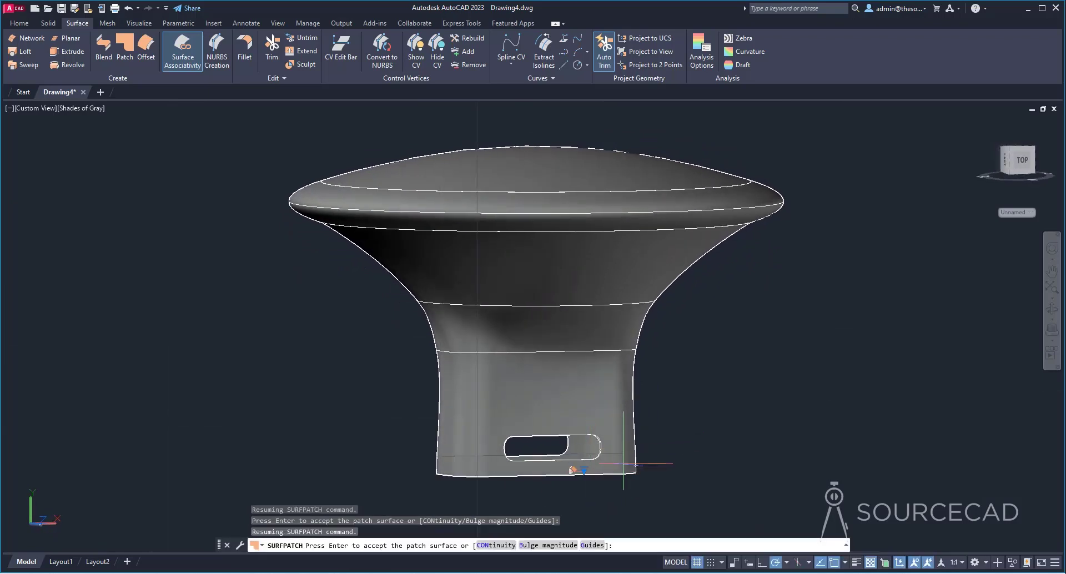
middle_click_drag(623, 464, 610, 473, "shift")
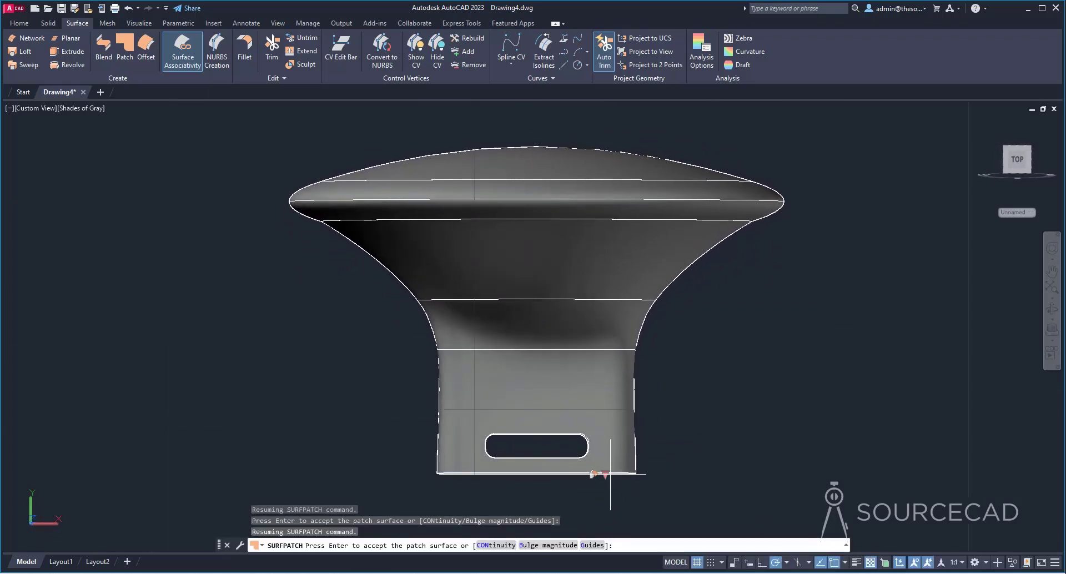
Set the patch continuity to Tangent (G1) and accept the end cap.
left_click(606, 475)
left_click(642, 494)
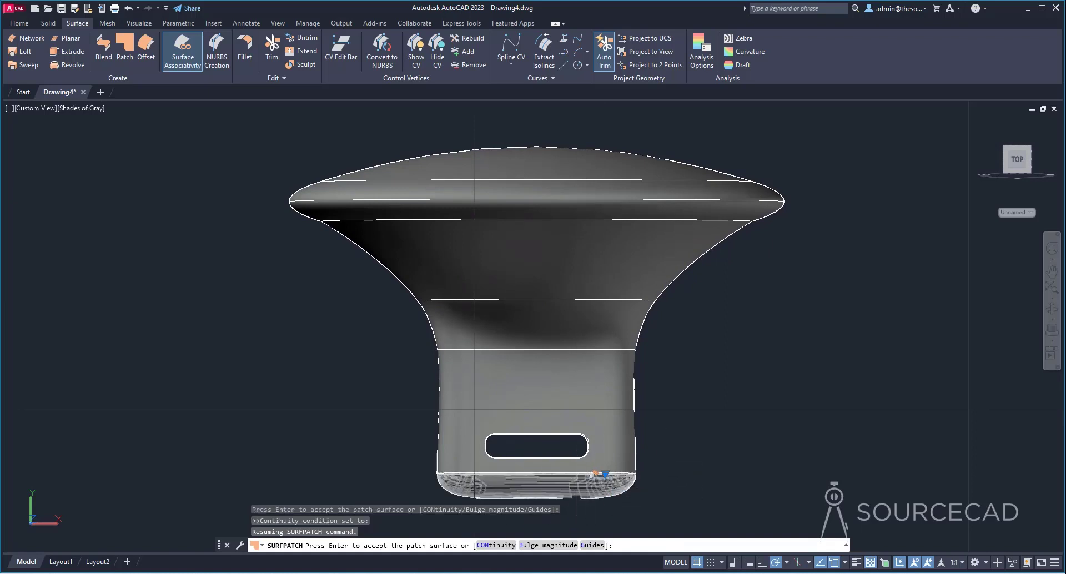
left_click(606, 475)
left_click(606, 505)
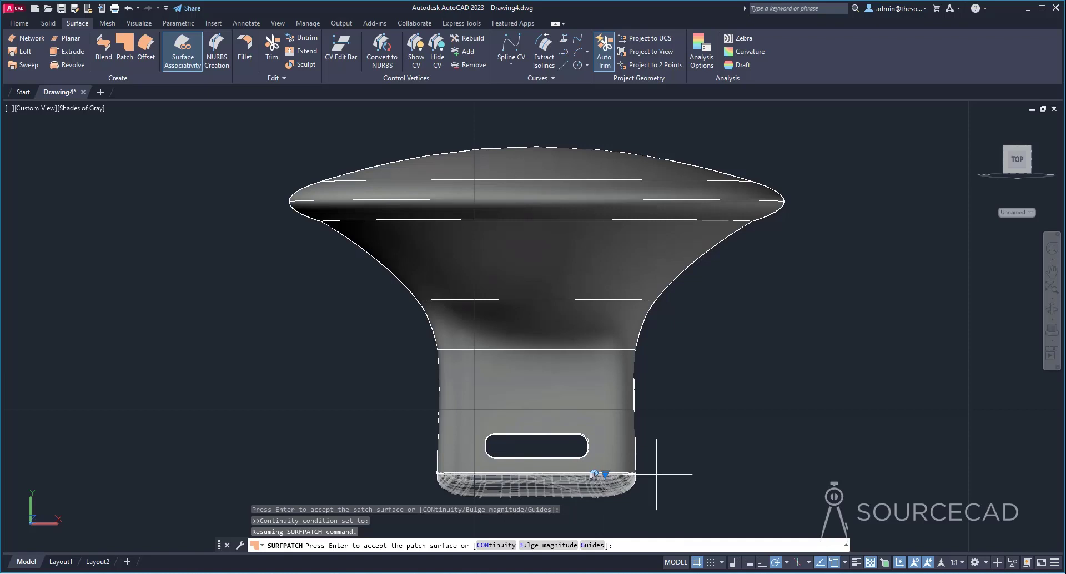
left_click(607, 475)
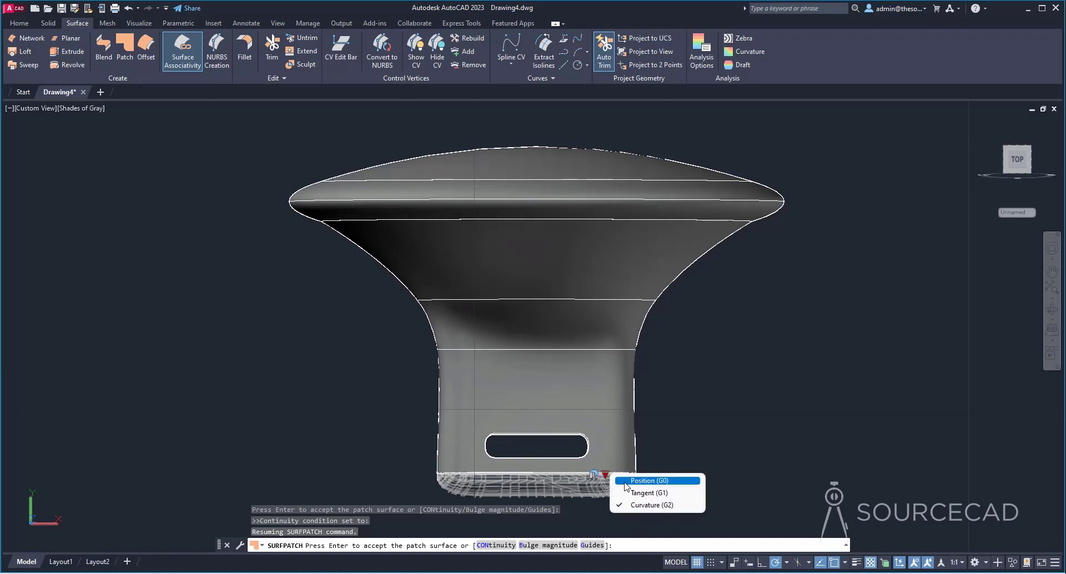
left_click(674, 493)
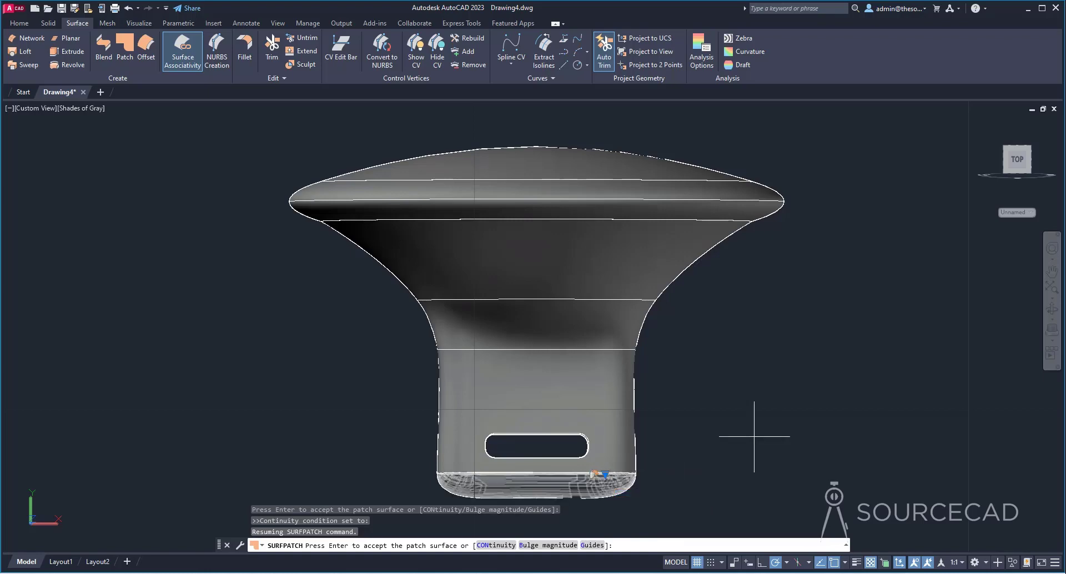
key("Return")
middle_click_drag(752, 435, 639, 422, "shift")
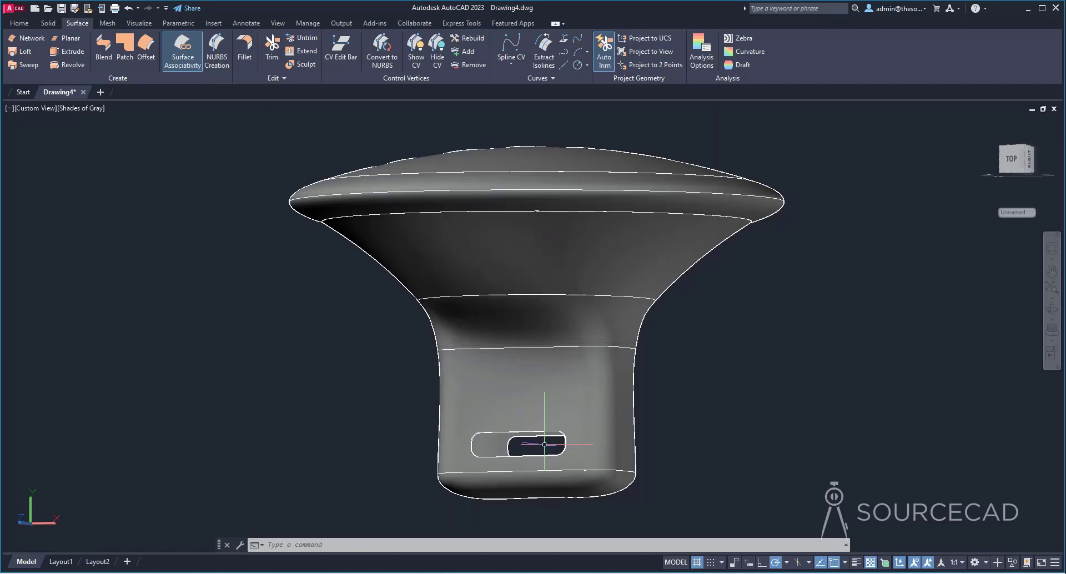
Erase the small surface patch on the stem.
middle_click_drag(688, 438, 493, 437, "shift")
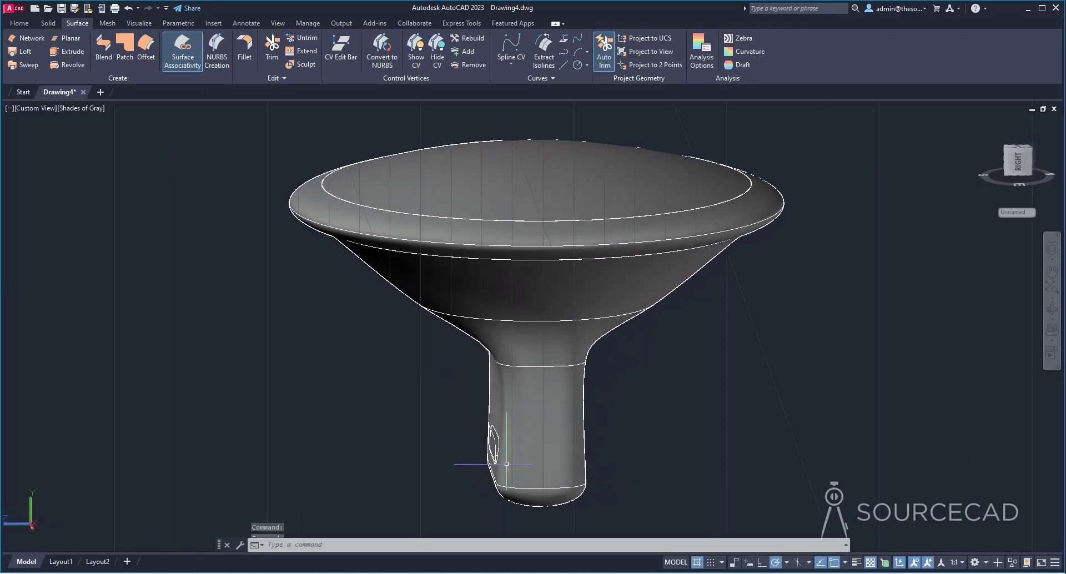
left_click(492, 438)
scroll(488, 441, "up", 5)
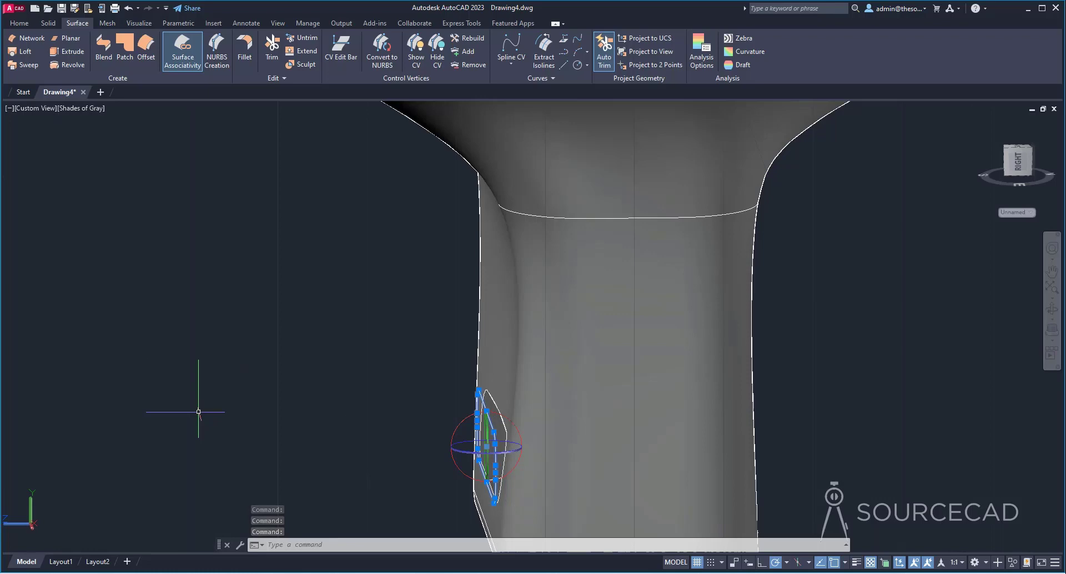
key("Delete")
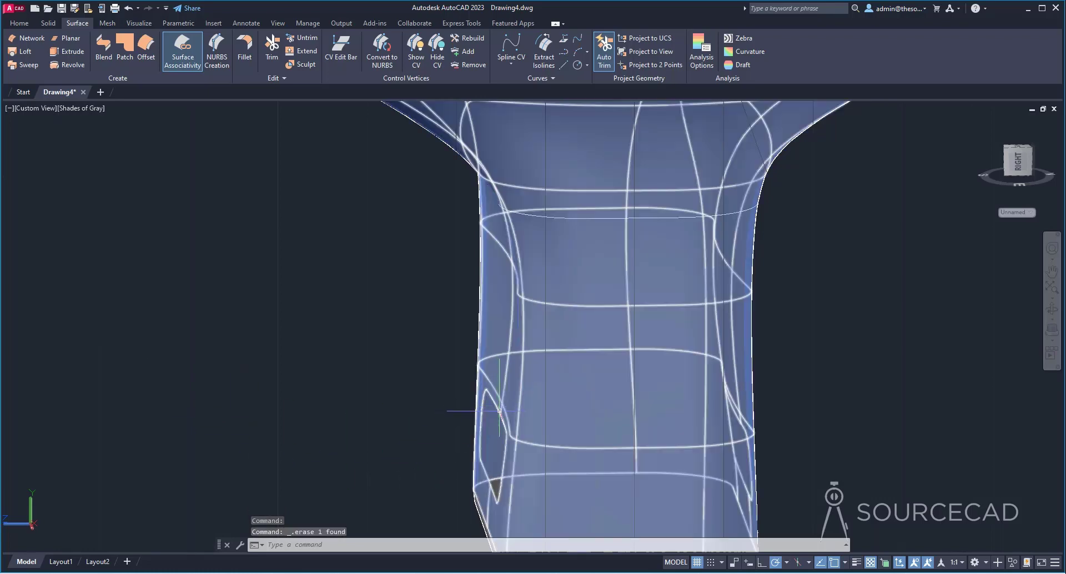
middle_click_drag(499, 411, 690, 435, "shift")
Extract the edges of the stem surface as curves.
left_click(32, 23)
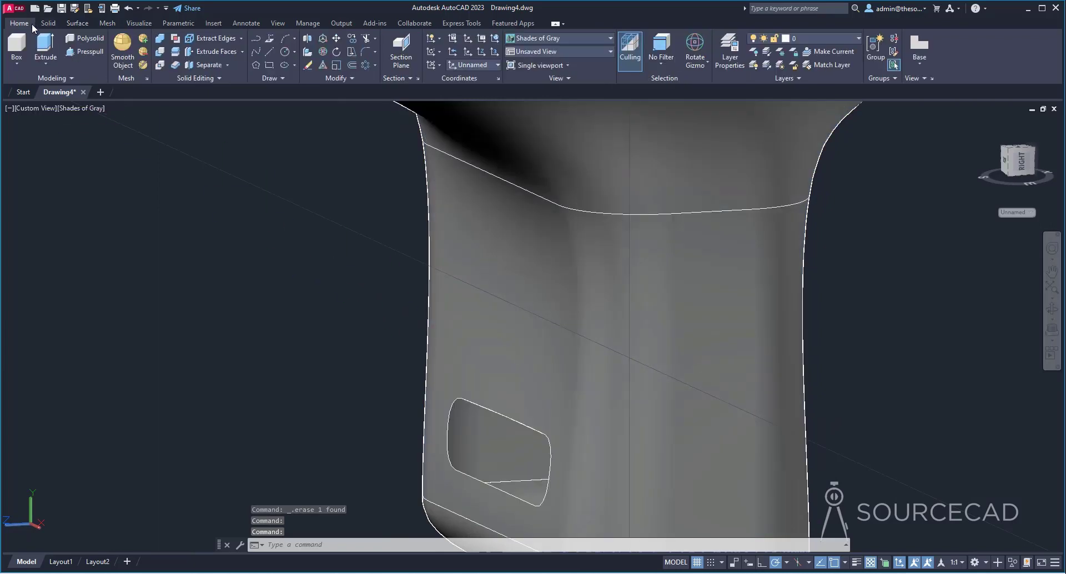
left_click(213, 39)
left_click(517, 358)
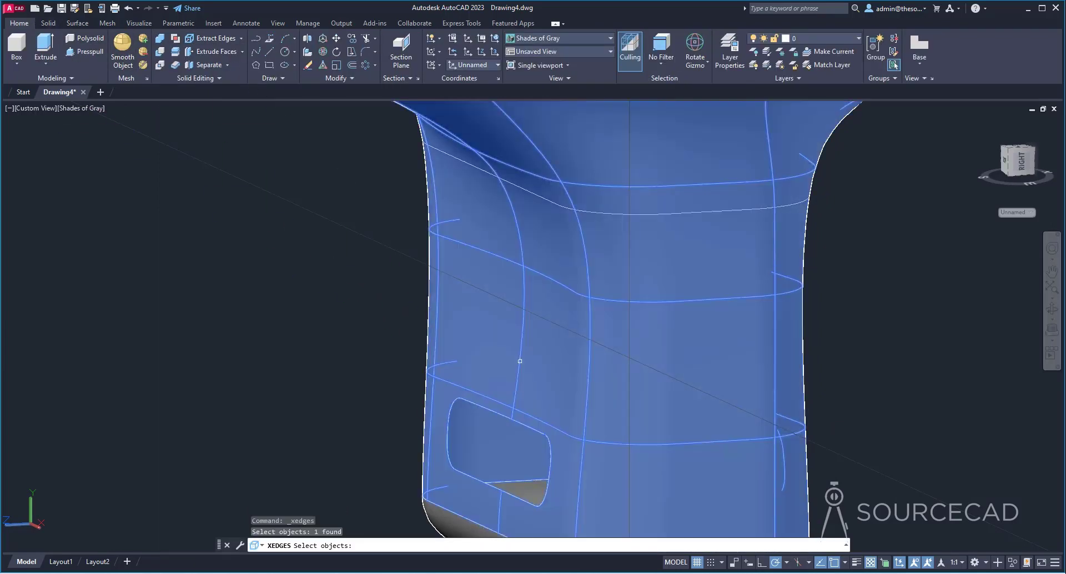
key("Return")
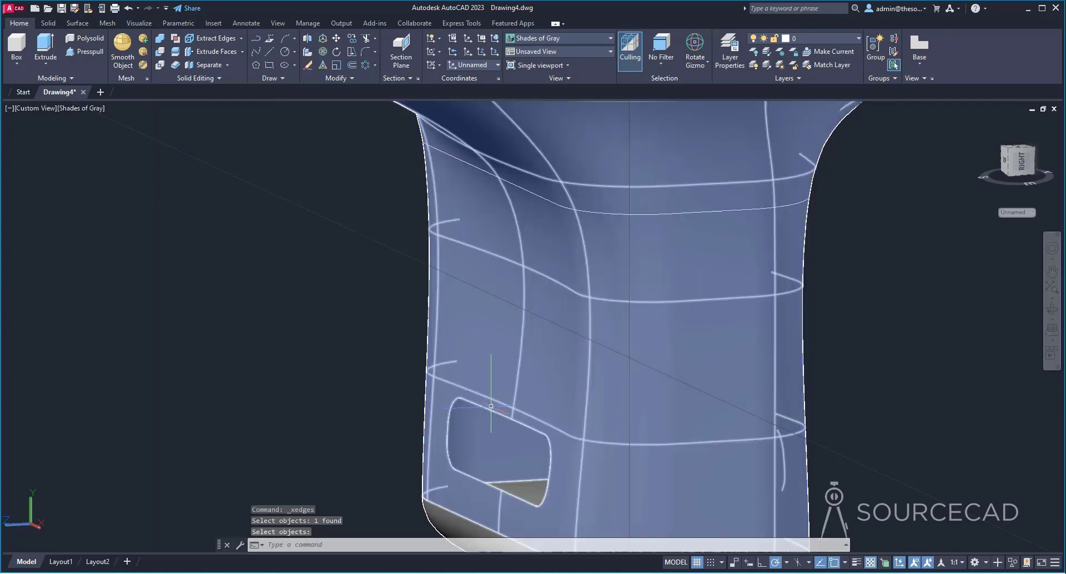
Window-select the slot's sixteen edge curves and JOIN them into two splines.
left_click(490, 410)
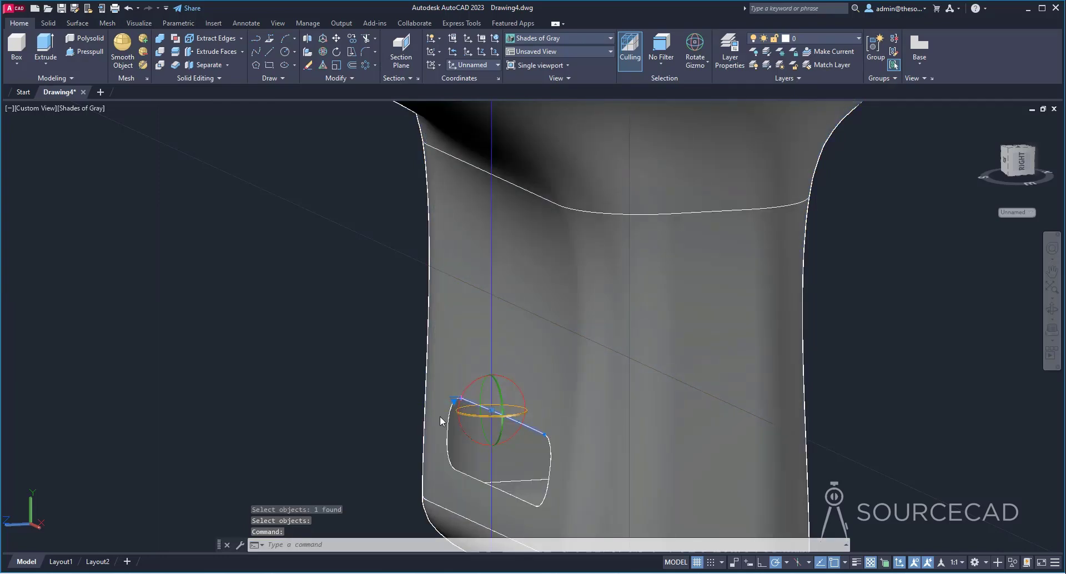
key("Escape")
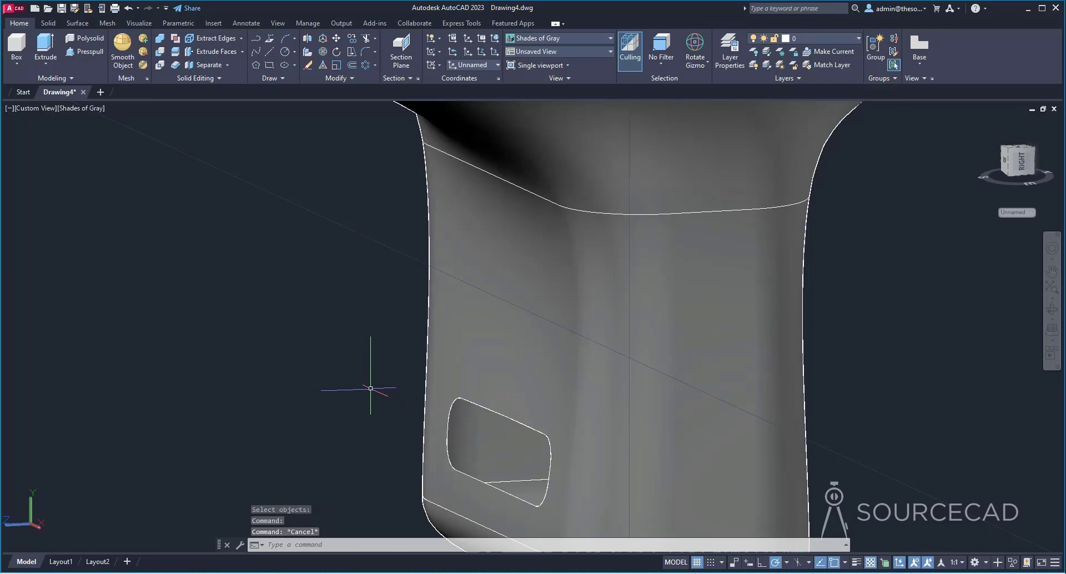
middle_click_drag(368, 429, 387, 383, "shift")
left_click(361, 357)
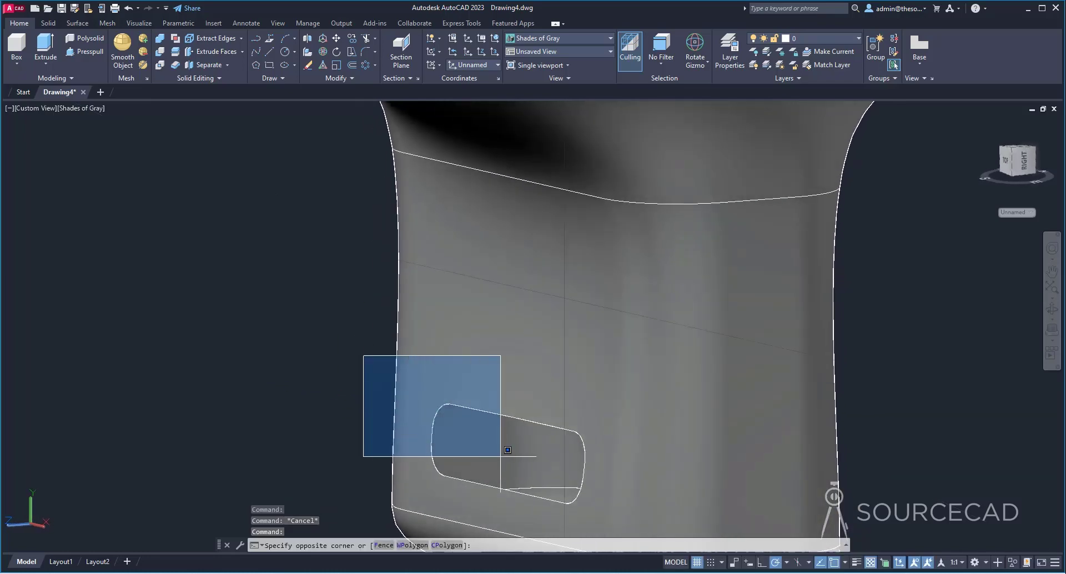
left_click(633, 533)
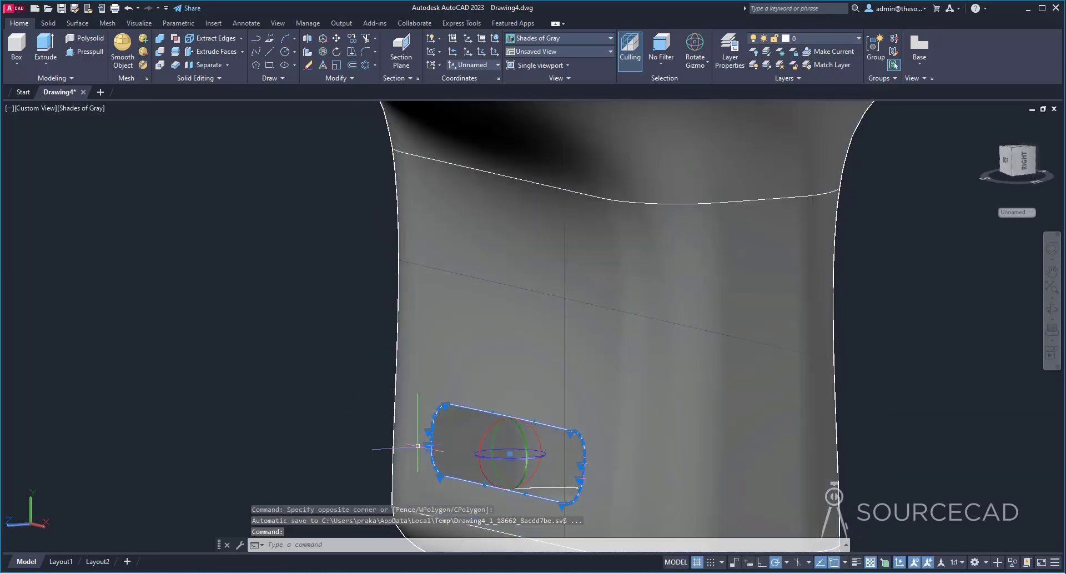
mouse_move(623, 459)
middle_mouse_down("shift")
mouse_move(592, 447)
mouse_move(580, 411)
middle_mouse_up("shift")
left_click(317, 327)
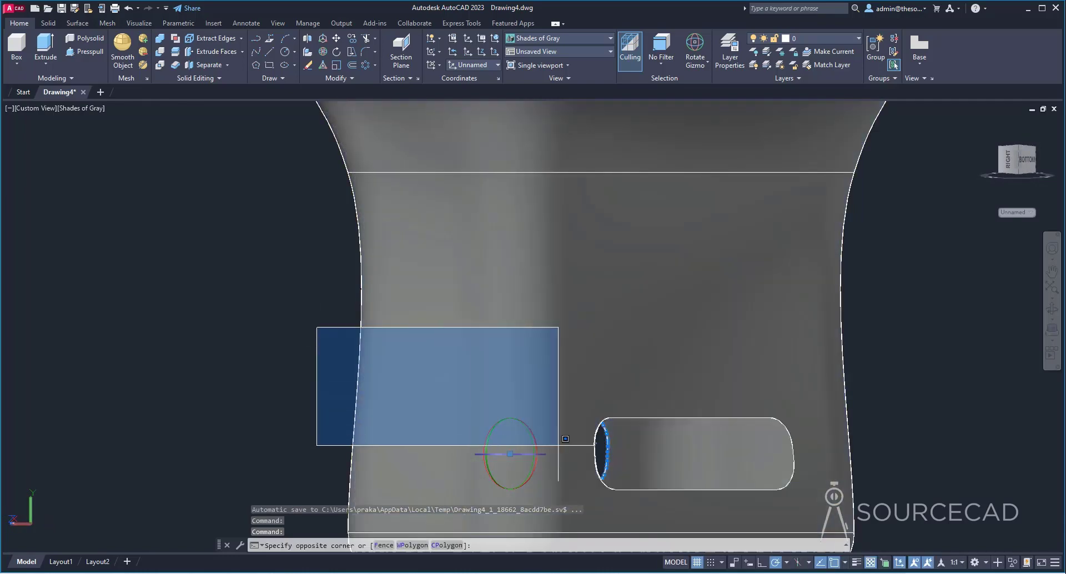
left_click(823, 500)
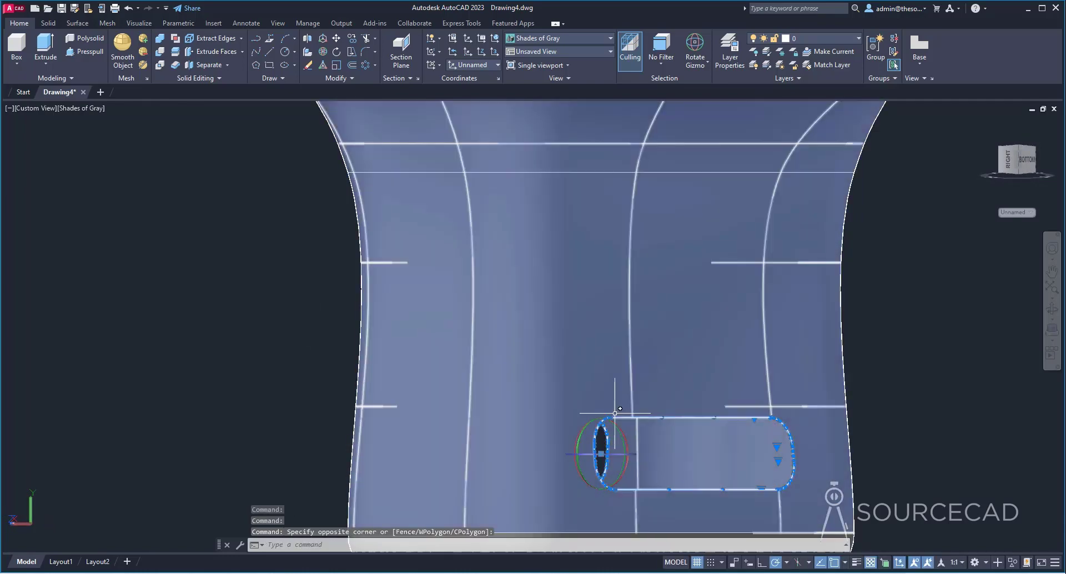
mouse_move(448, 441)
middle_mouse_down("shift")
mouse_move(254, 386)
mouse_move(219, 393)
mouse_move(357, 440)
mouse_move(300, 424)
middle_mouse_up("shift")
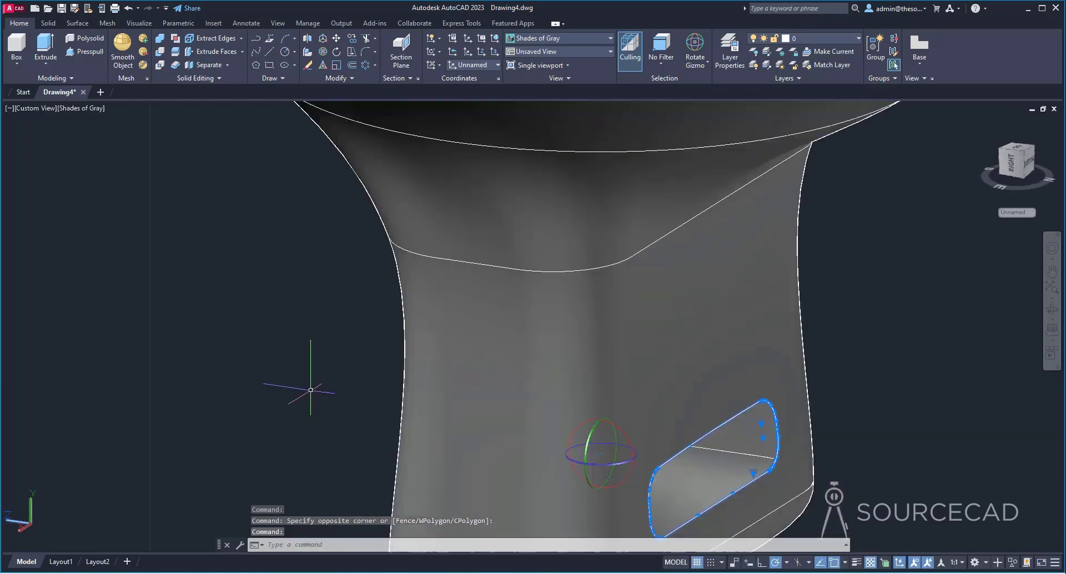
key("Return")
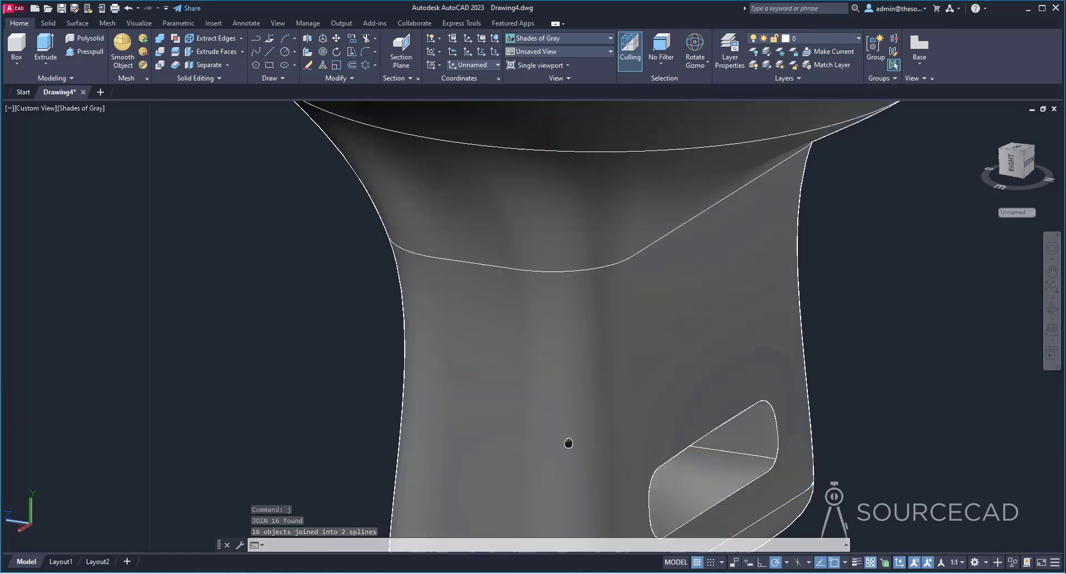
Loft a surface between the two slot edge loops to line the passage through the stem.
middle_click_drag(566, 442, 483, 349, "shift")
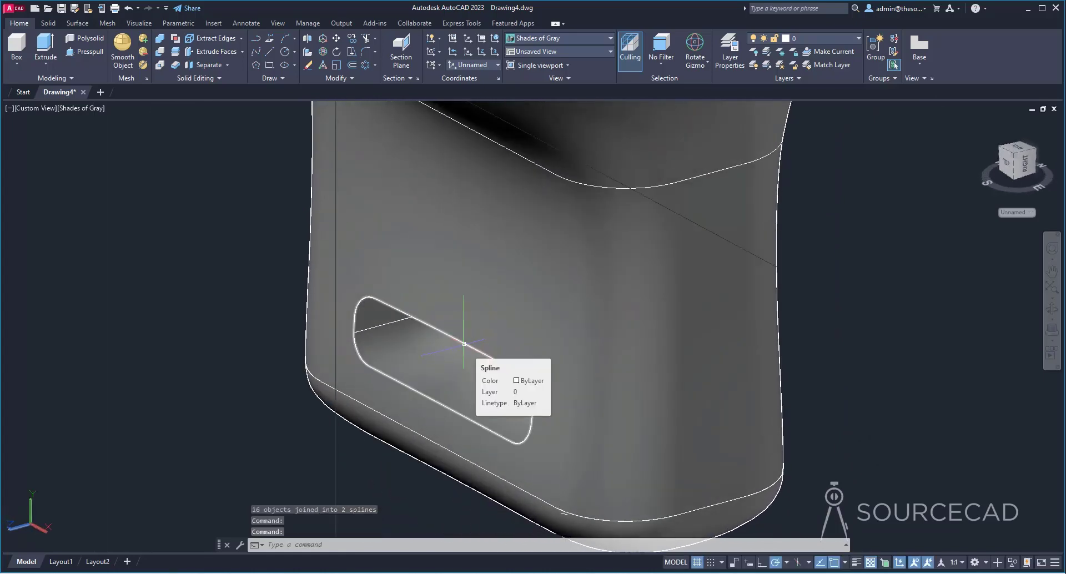
left_click(83, 23)
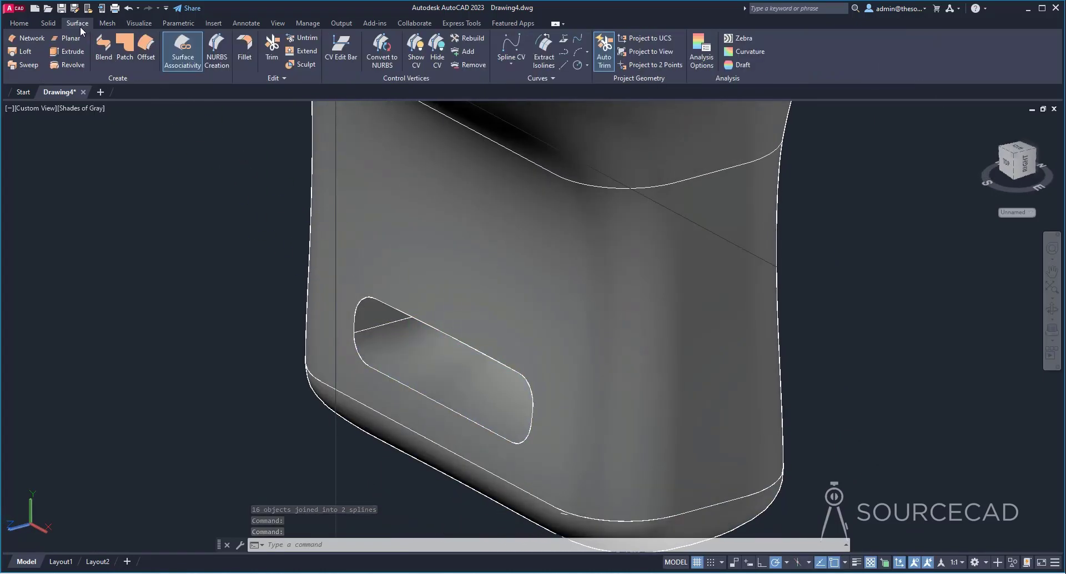
left_click(22, 52)
middle_click_drag(243, 290, 451, 322, "shift")
left_click(459, 317)
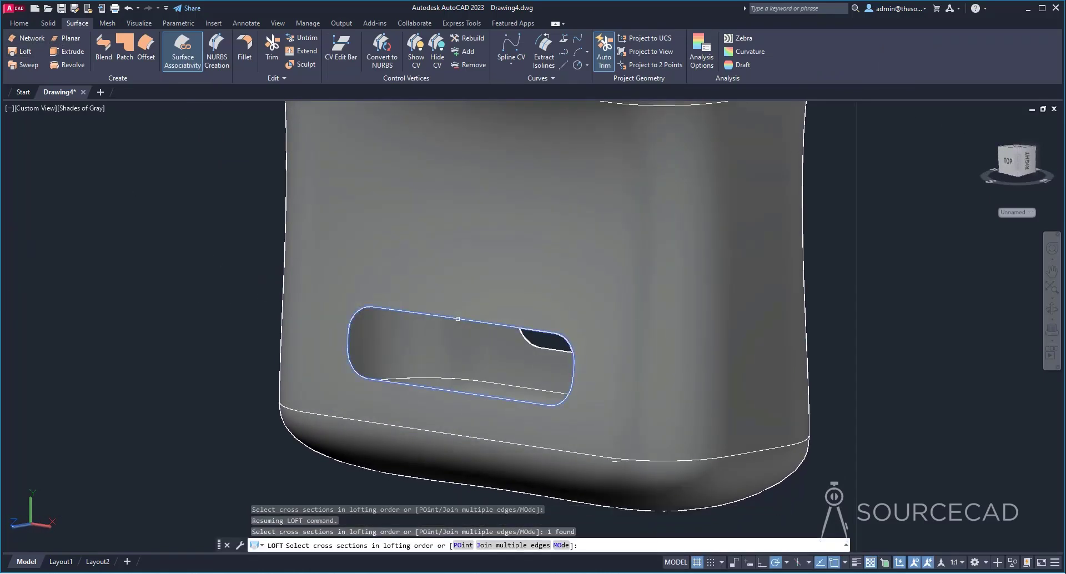
left_click(527, 337)
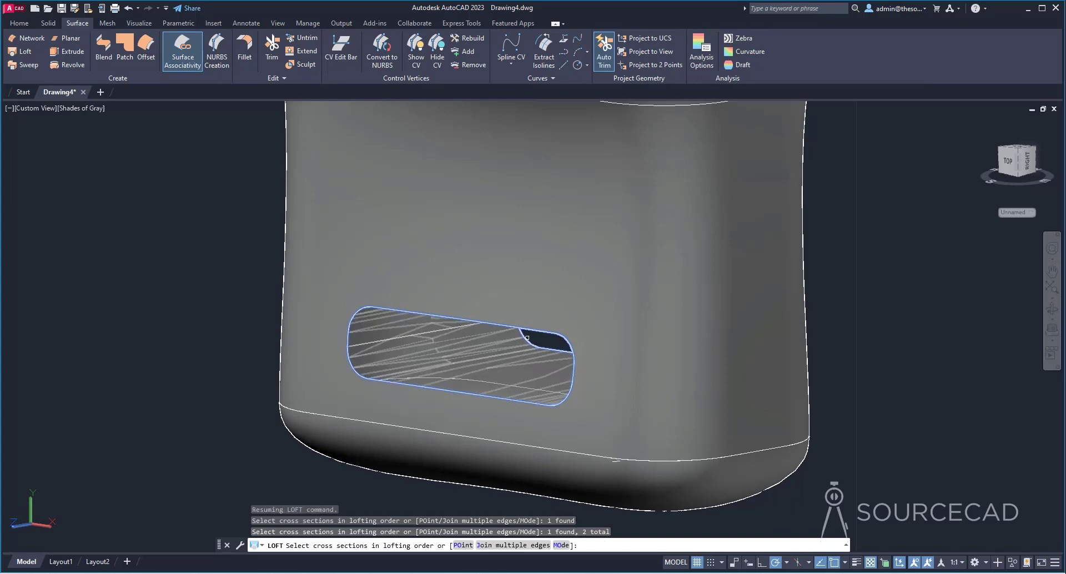
key("Return")
key("Return")
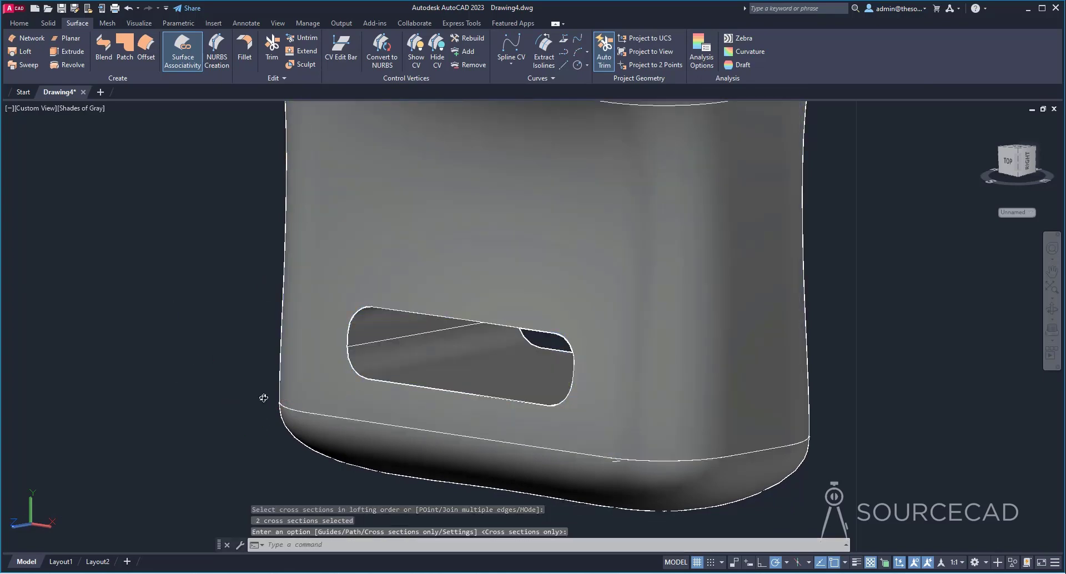
middle_click_drag(263, 399, 610, 377, "shift")
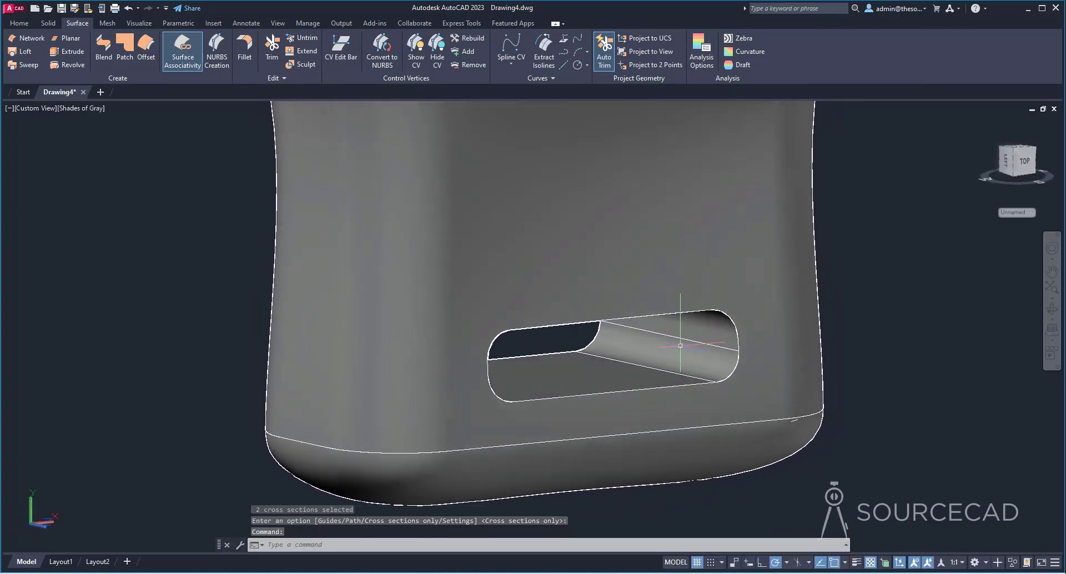
middle_click_drag(887, 330, 583, 375, "shift")
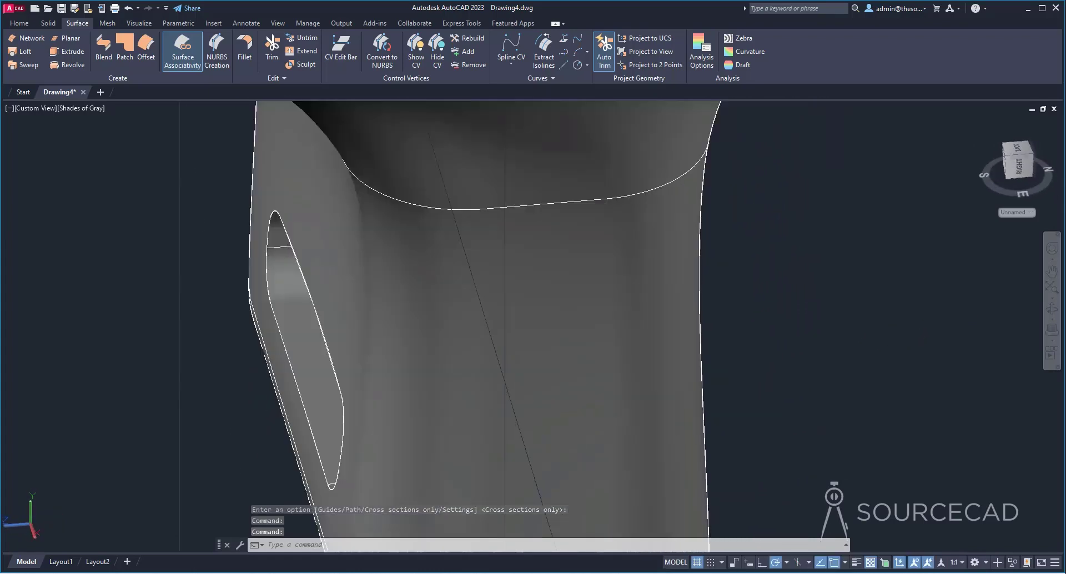
scroll(690, 370, "down", 6)
middle_click_drag(741, 371, 897, 376, "shift")
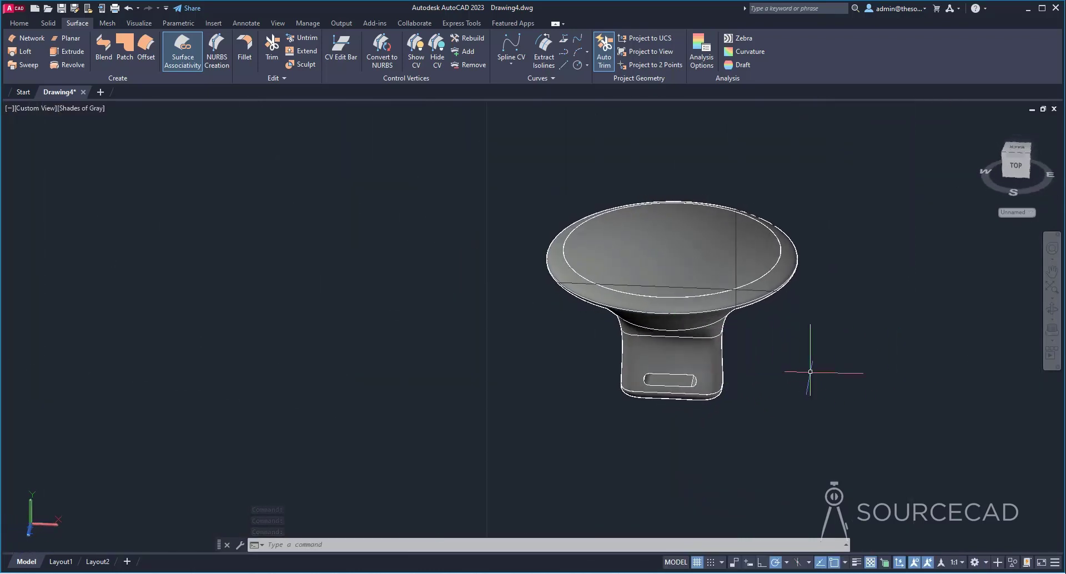
Snap the view to RIGHT and roll it 90° so the knob stands upright.
left_click(1020, 171)
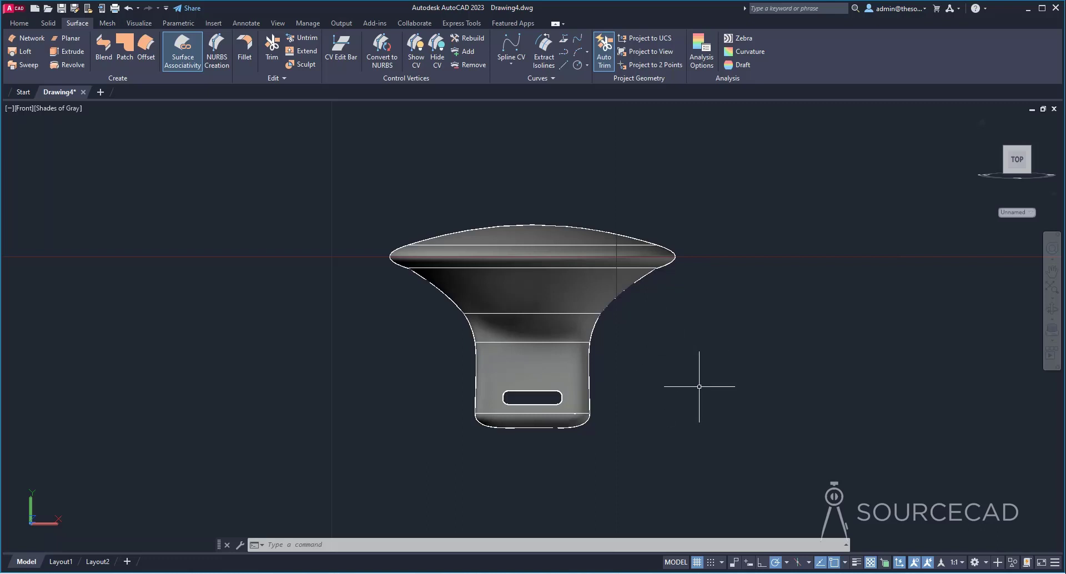
middle_click_drag(725, 390, 548, 395, "shift")
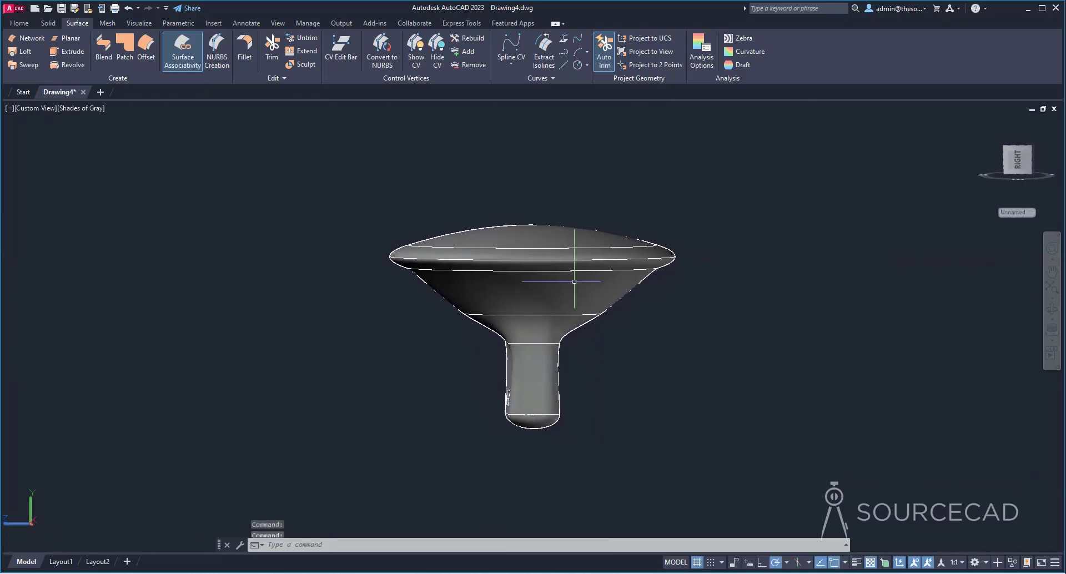
left_click(1023, 161)
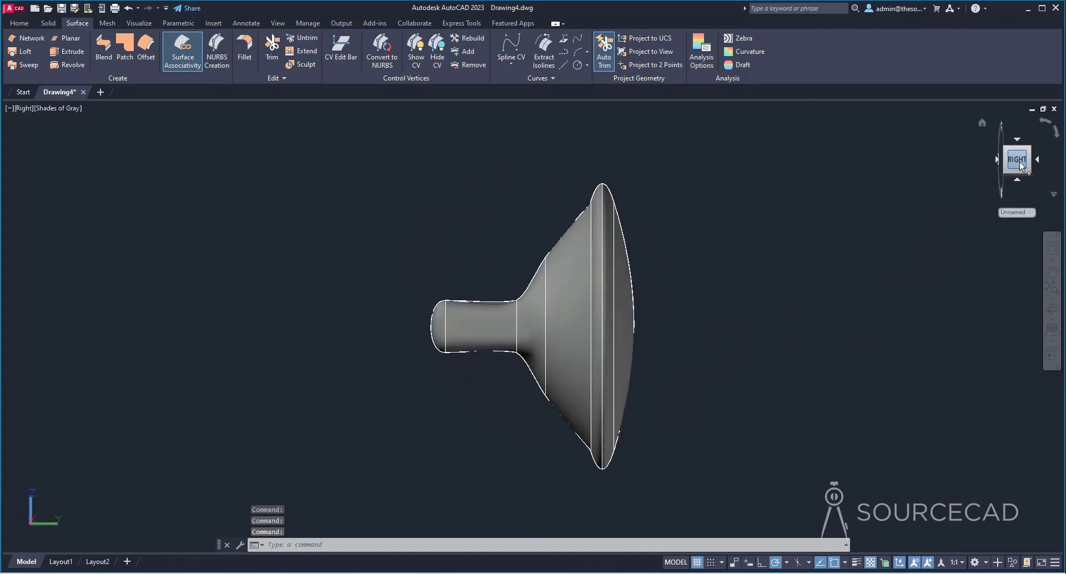
left_click(1043, 120)
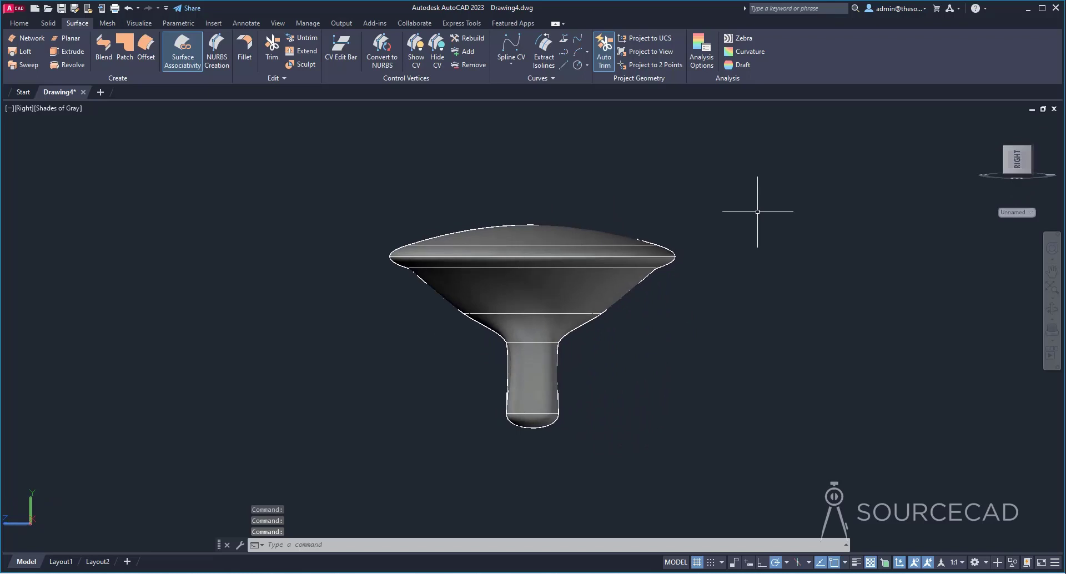
Set the UCS to View from the Home tab's Coordinates flyout.
left_click(18, 24)
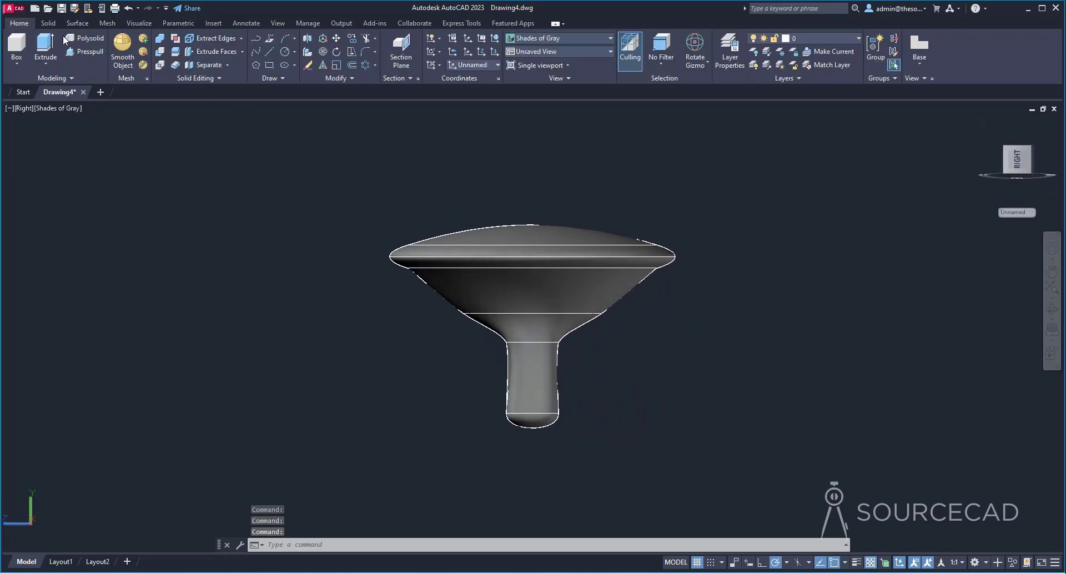
left_click(437, 66)
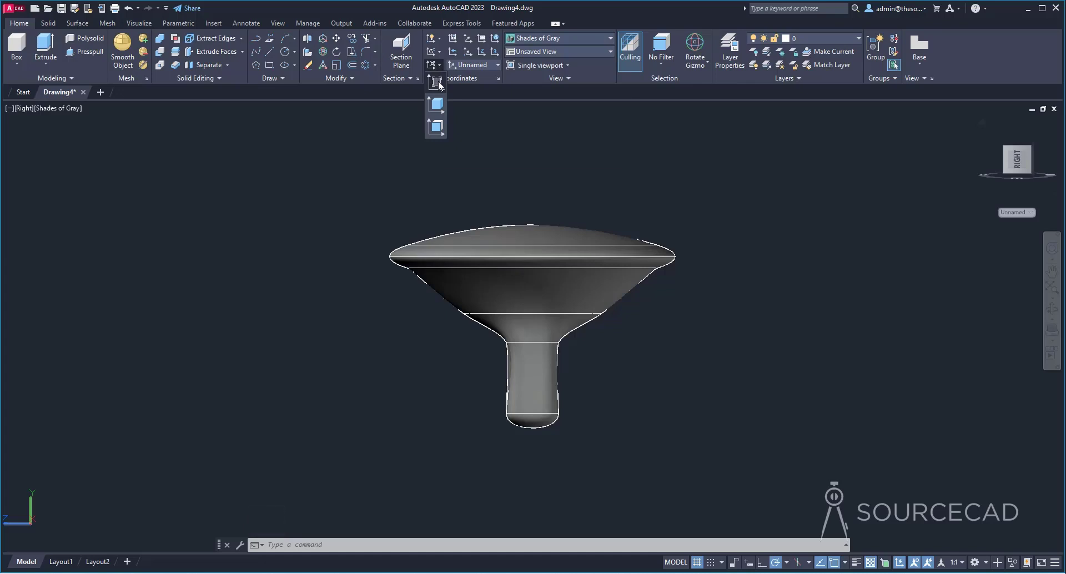
left_click(436, 82)
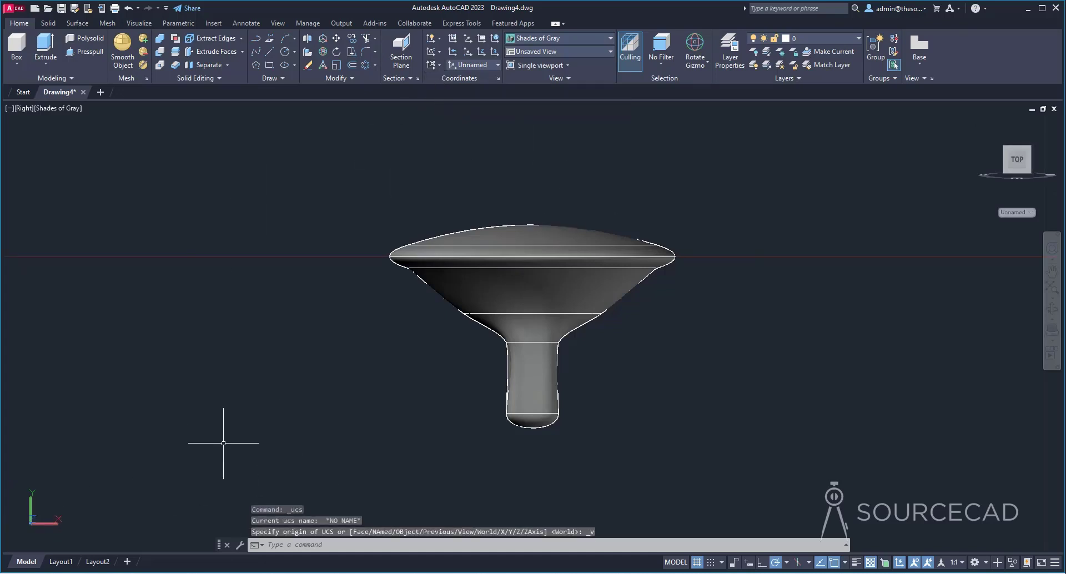
left_click(285, 52)
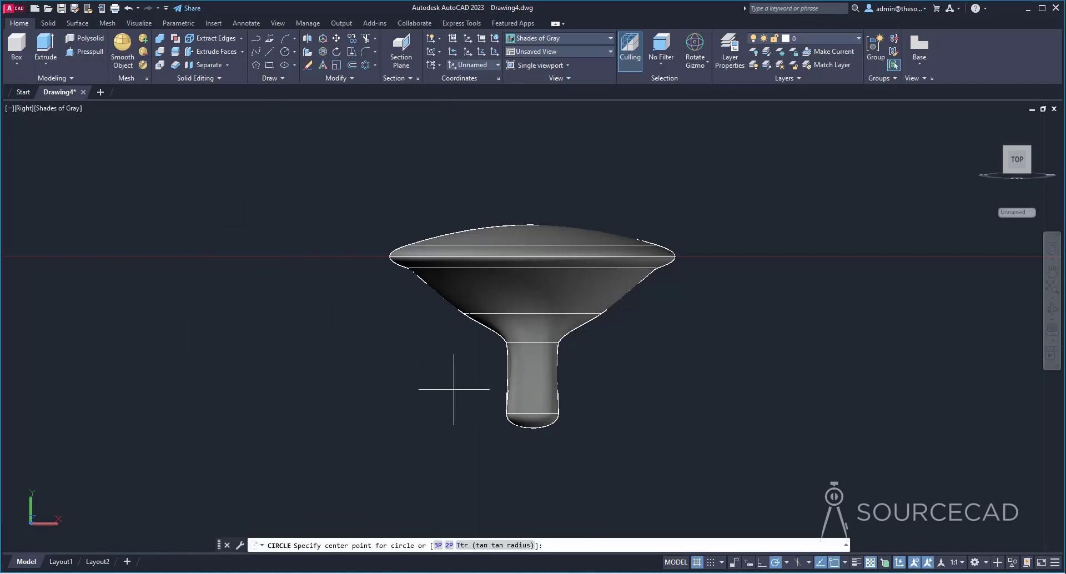
Draw a radius 0.45 circle centred at the neck's bottom end, then return to Front view.
left_click(532, 413)
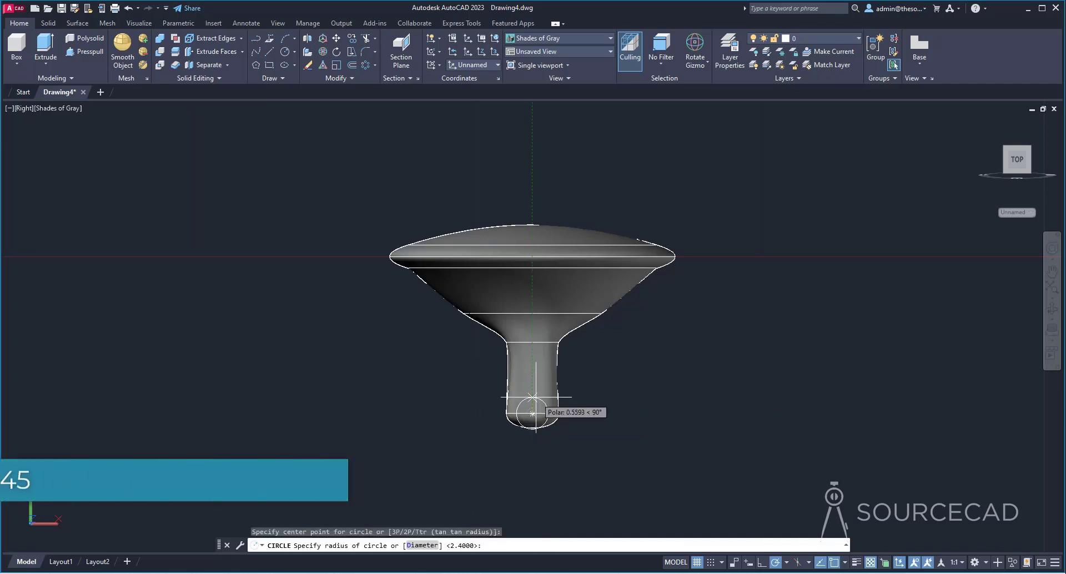
type("0.")
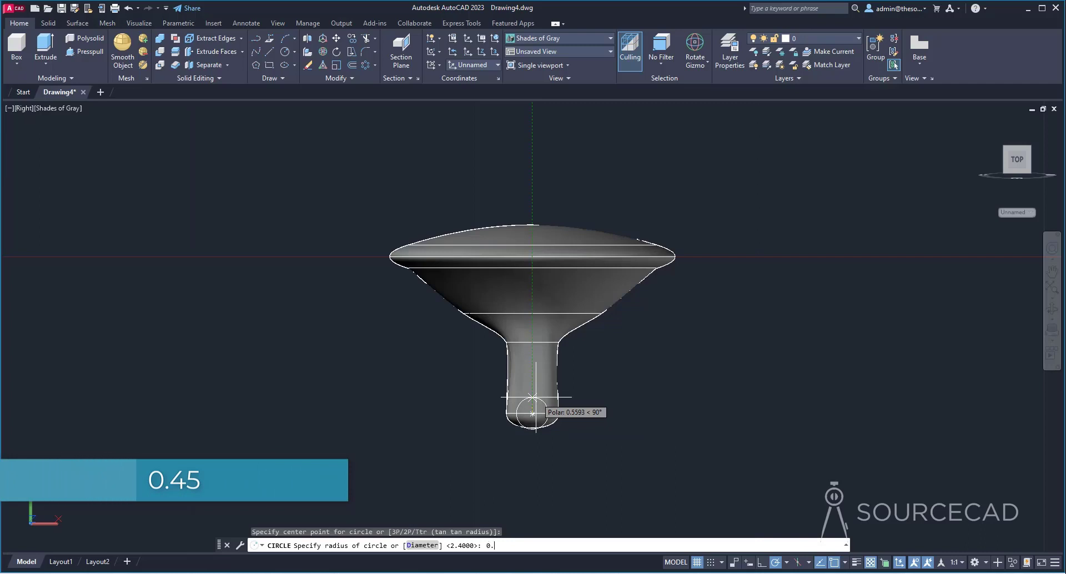
type("45")
key("Return")
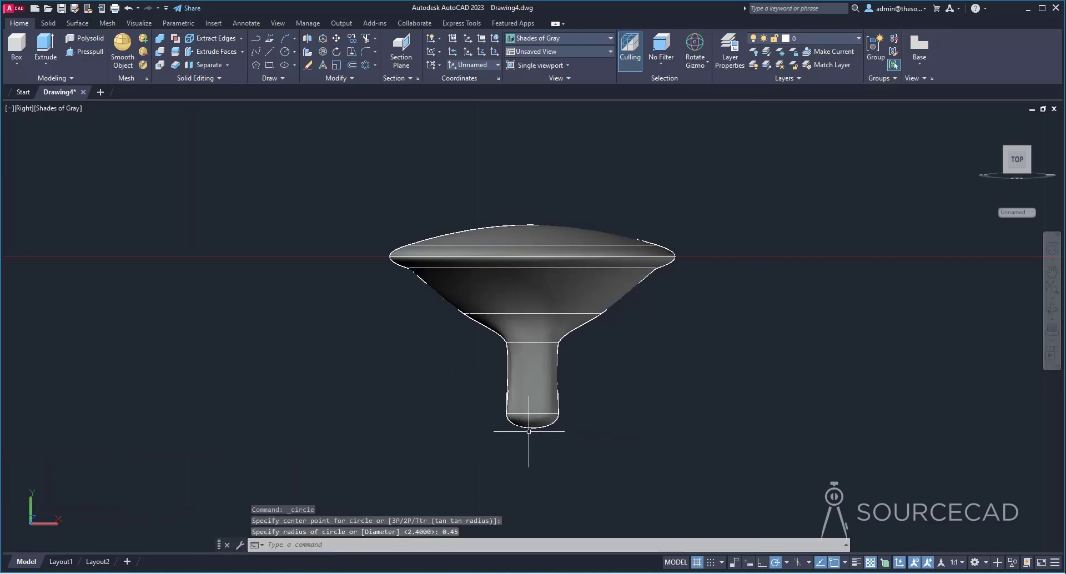
middle_click_drag(529, 431, 663, 450, "shift")
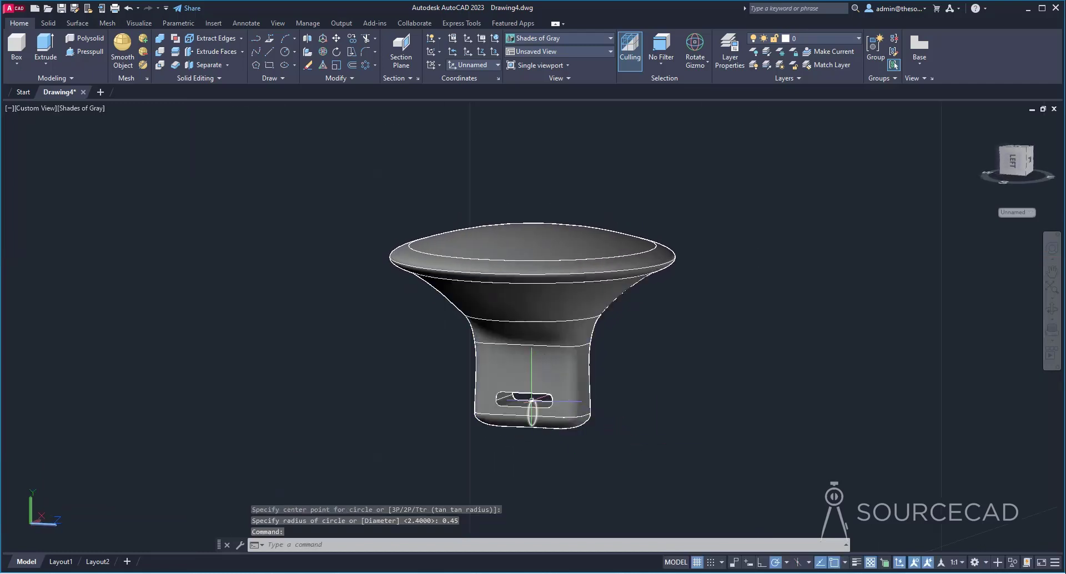
left_click(532, 400)
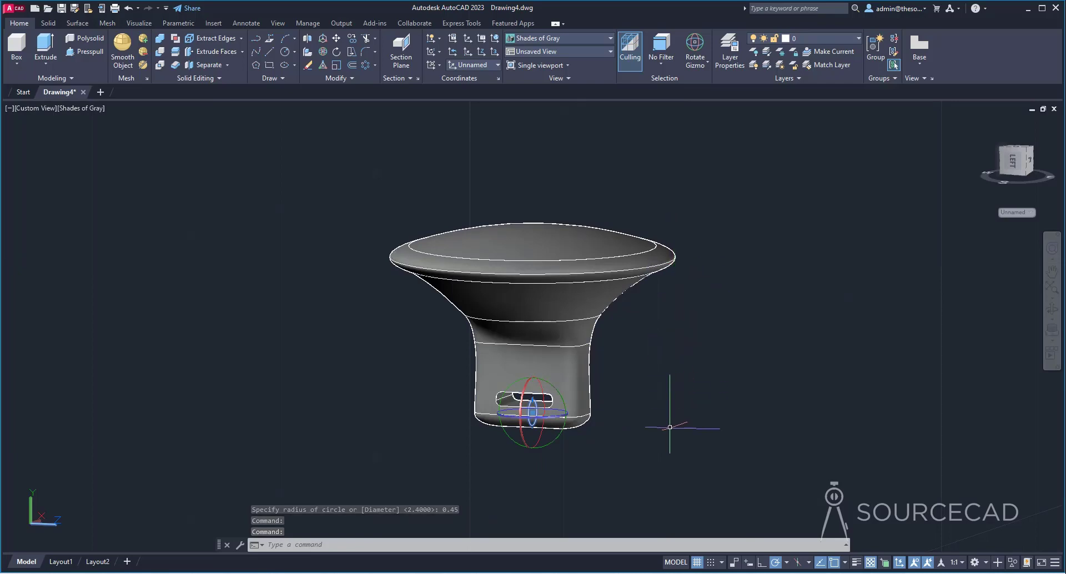
key("Escape")
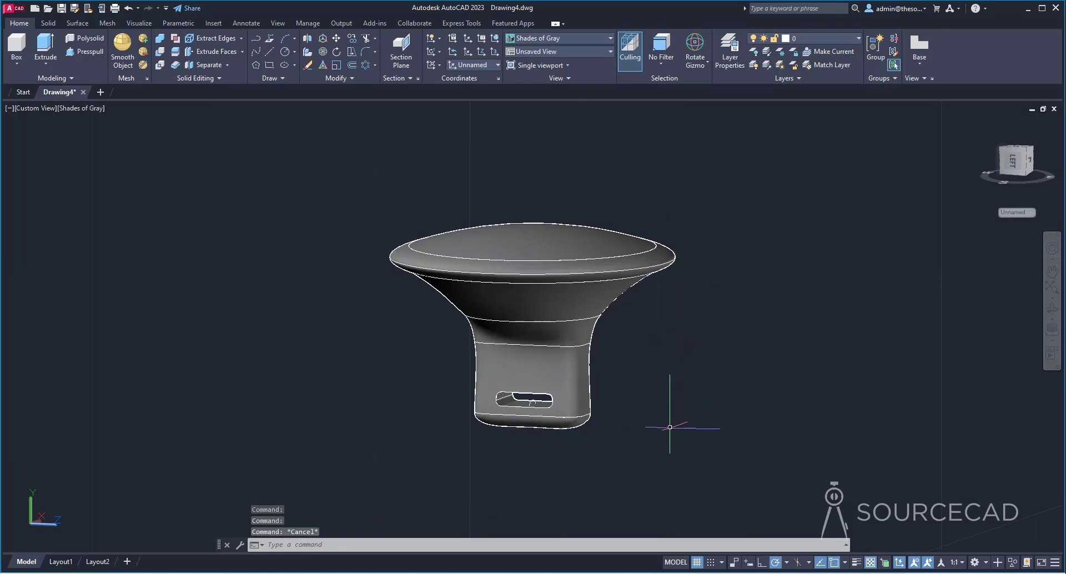
left_click(1013, 162)
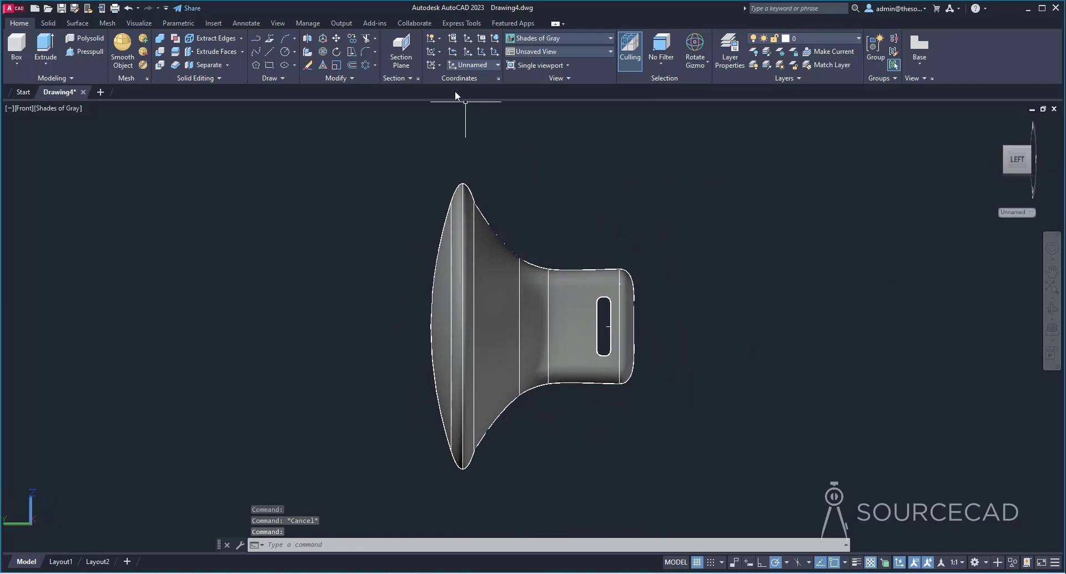
Align the UCS to the view and draw a horizontal guide line from the rim's top.
left_click(435, 65)
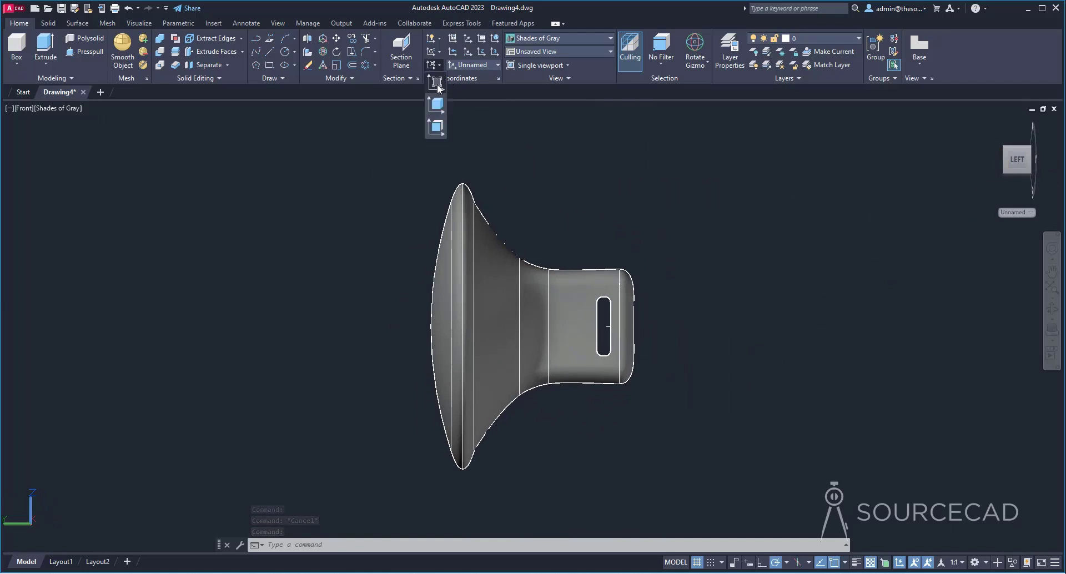
left_click(436, 84)
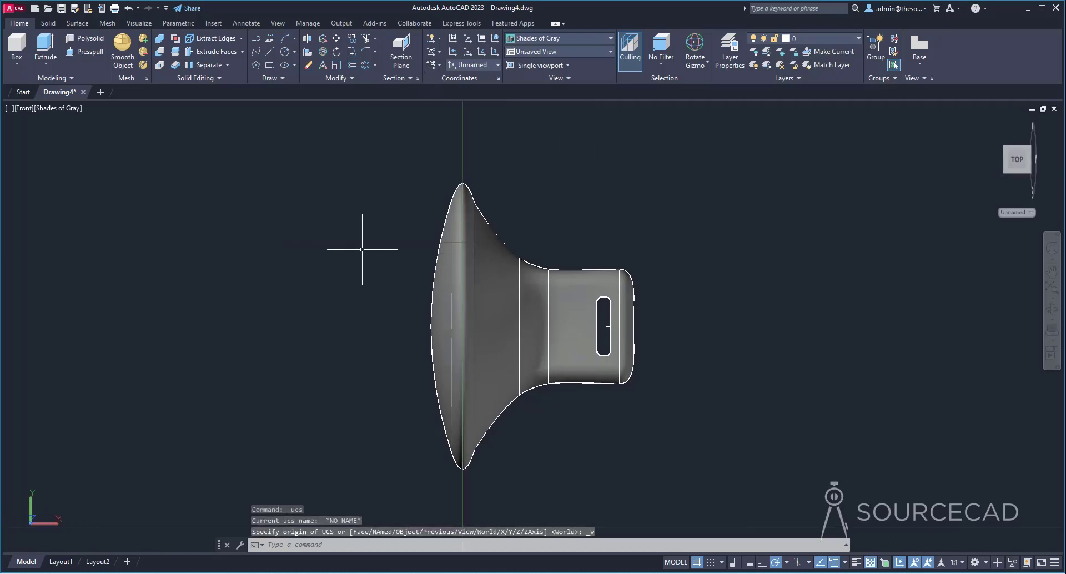
left_click(271, 50)
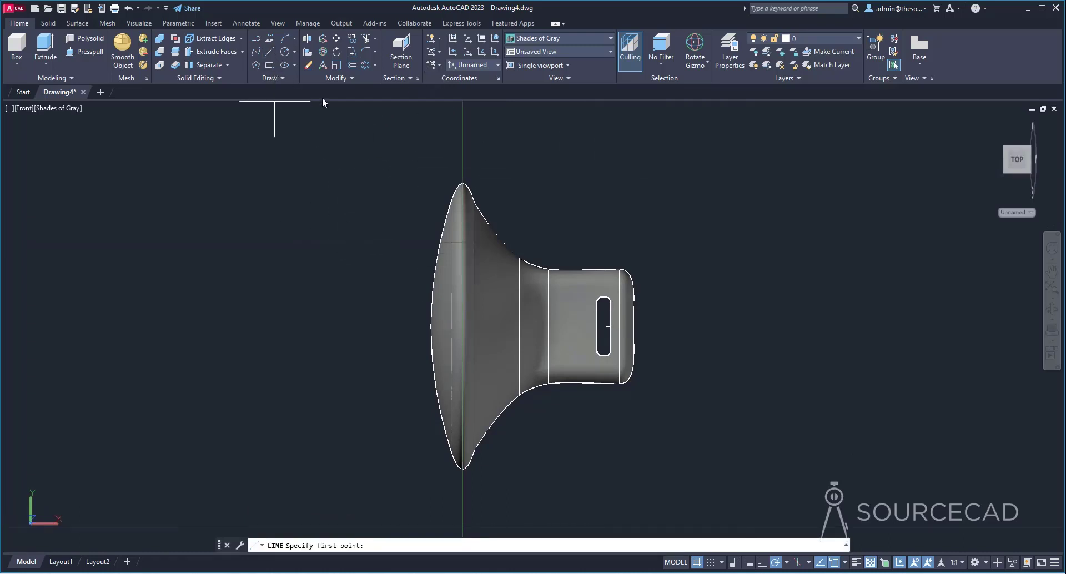
left_click(462, 183)
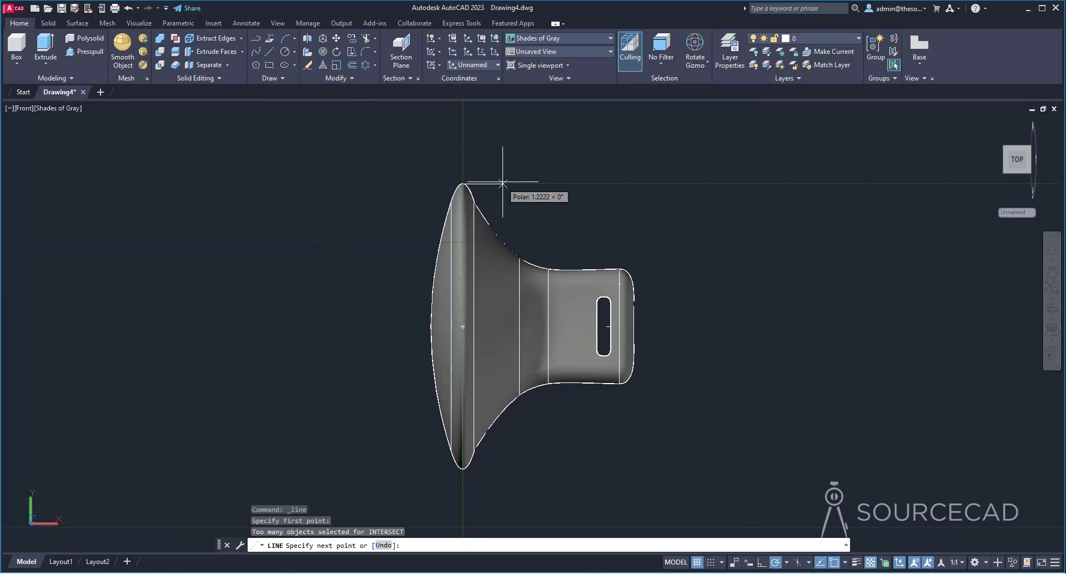
left_click(639, 183)
key("Return")
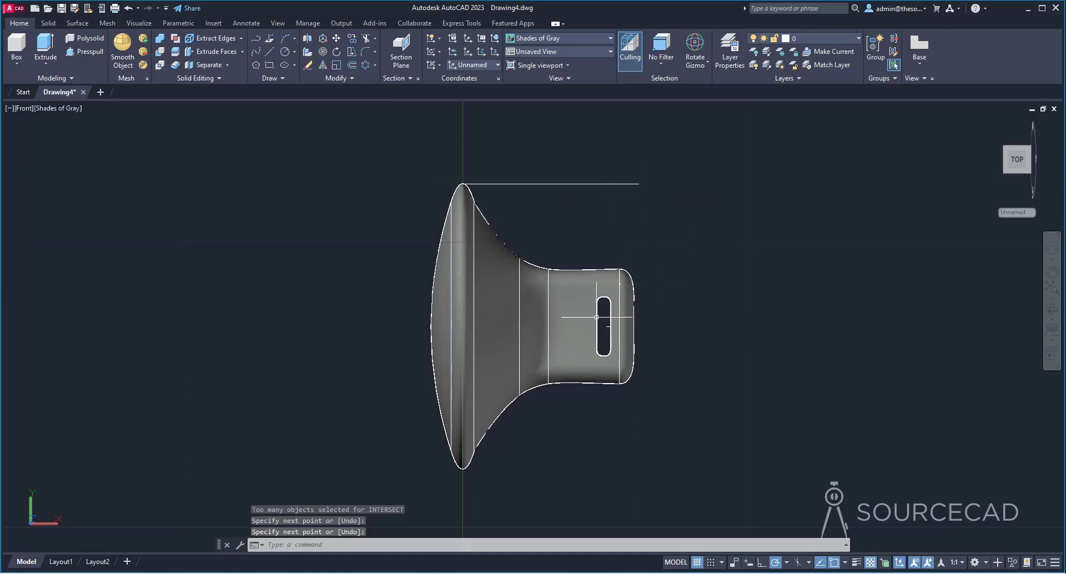
Move the small circle up so its centre sits on the guide line, then erase the line.
left_click(620, 327)
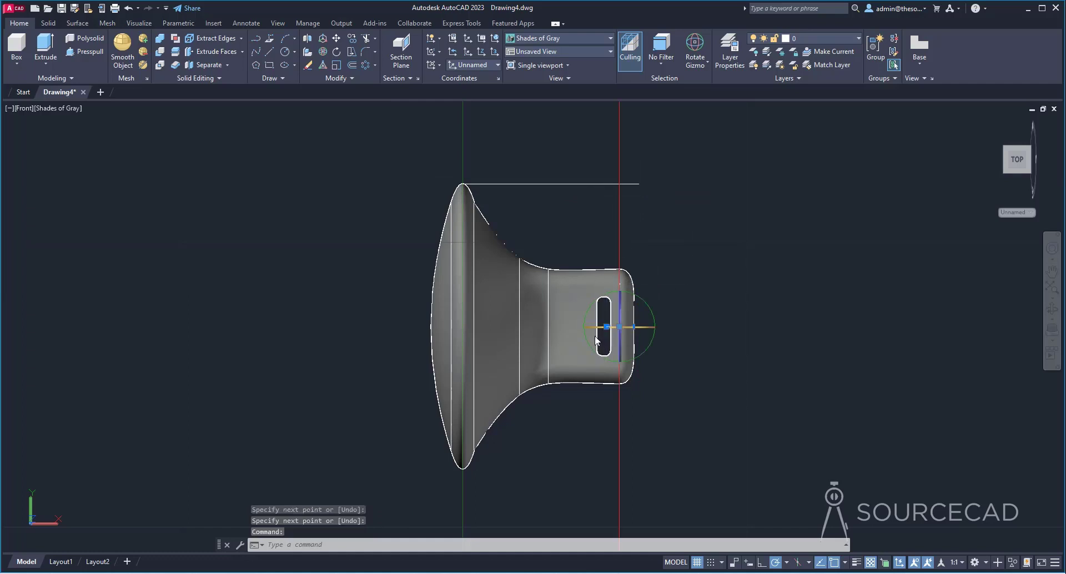
left_click(336, 39)
left_click(706, 332)
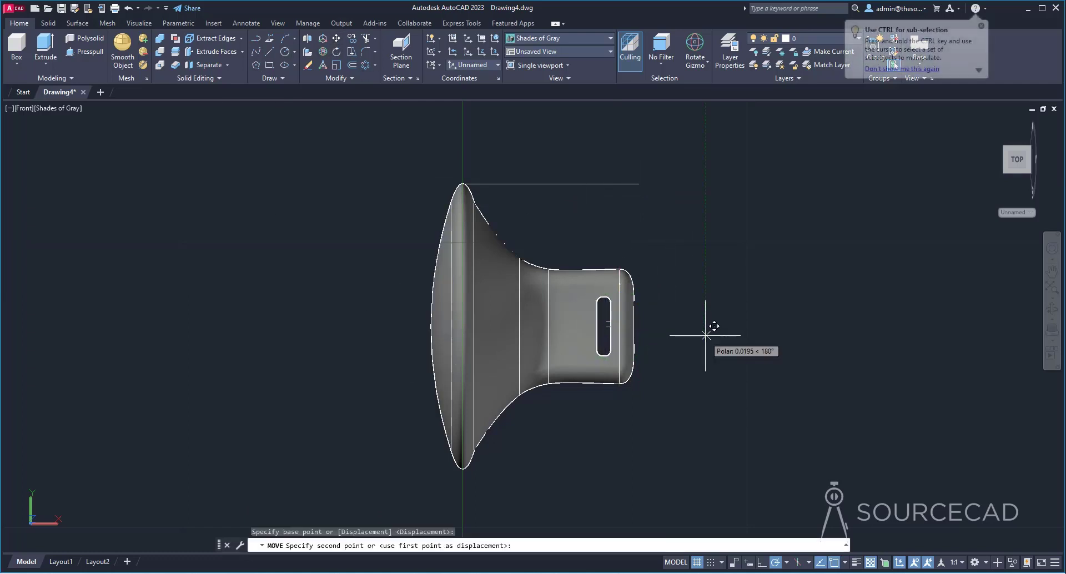
left_click(706, 261)
left_click(644, 250)
left_click(579, 226)
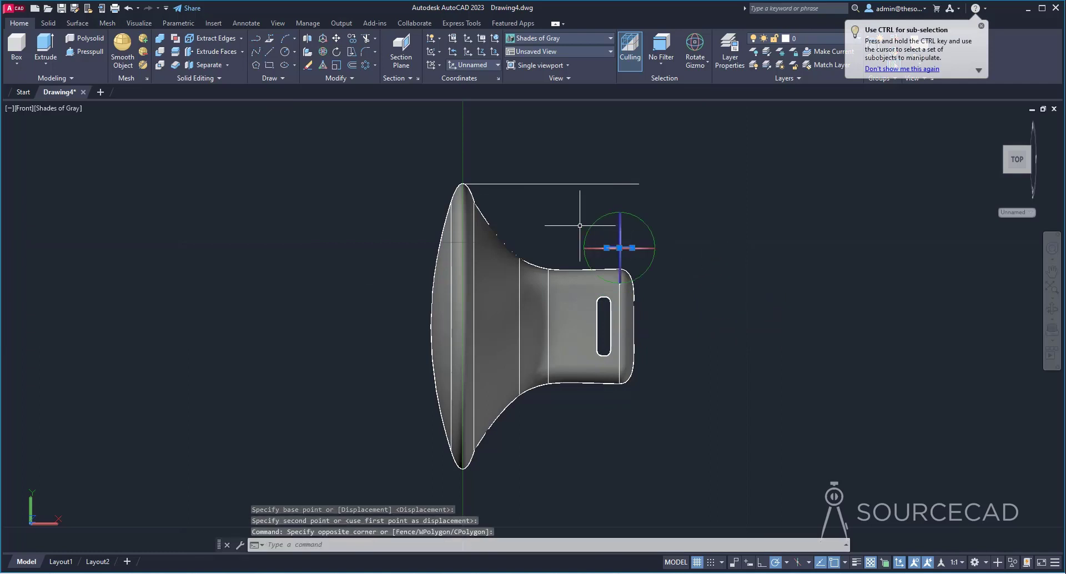
left_click(339, 41)
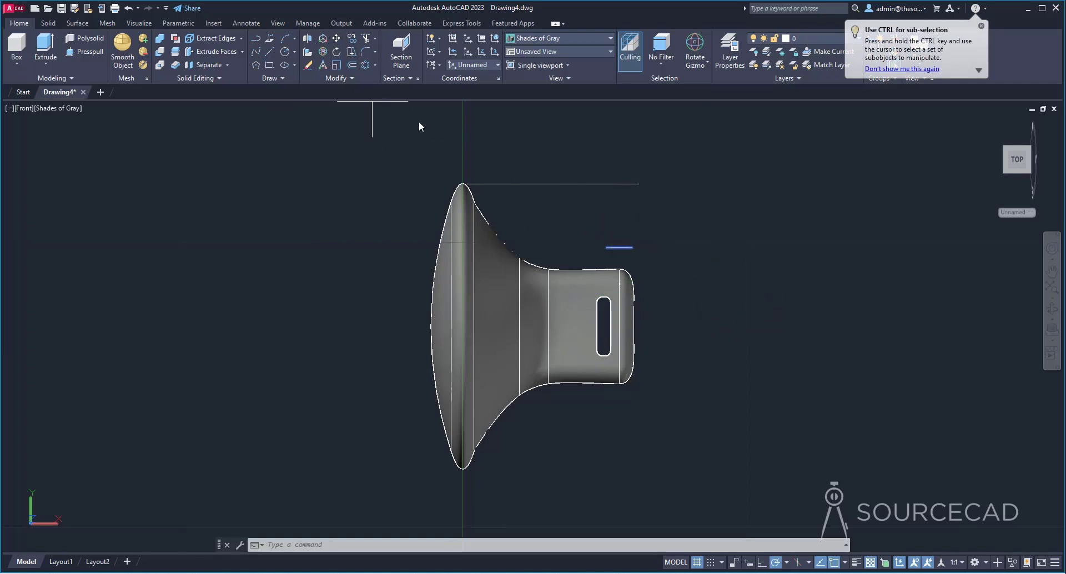
left_click(620, 247)
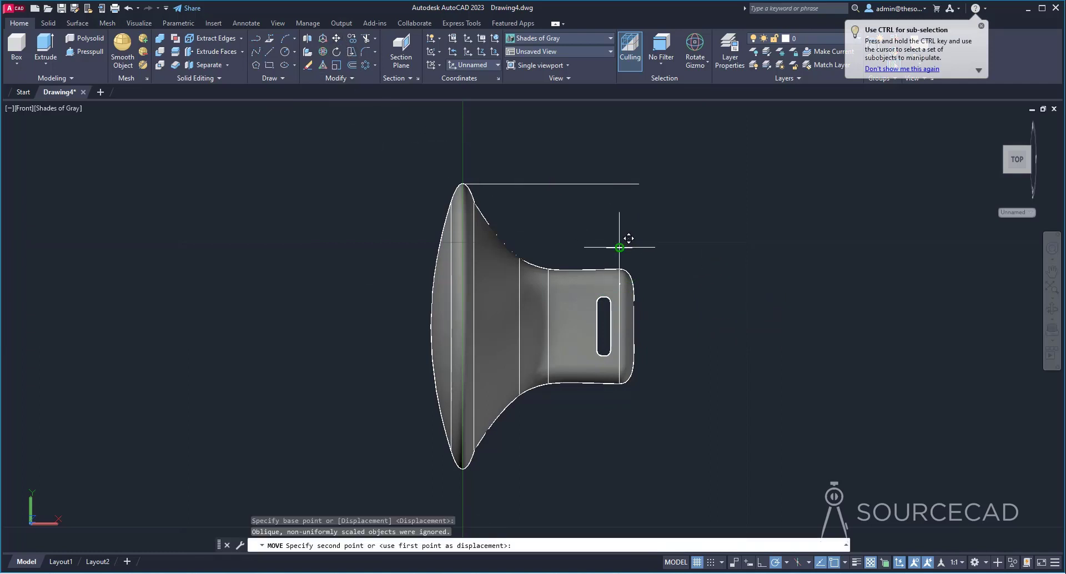
left_click(619, 184)
left_click(514, 183)
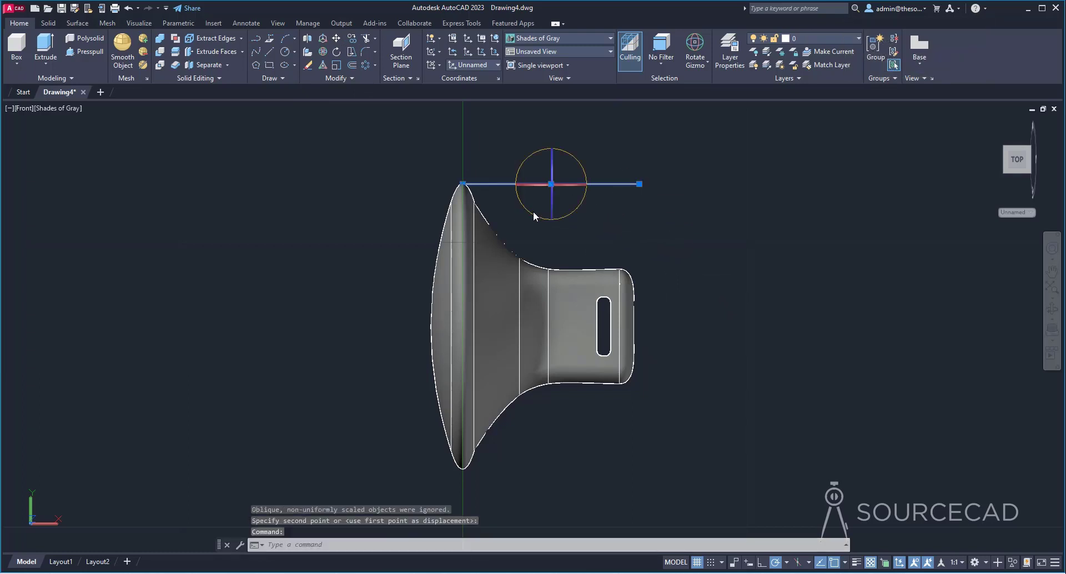
key("Delete")
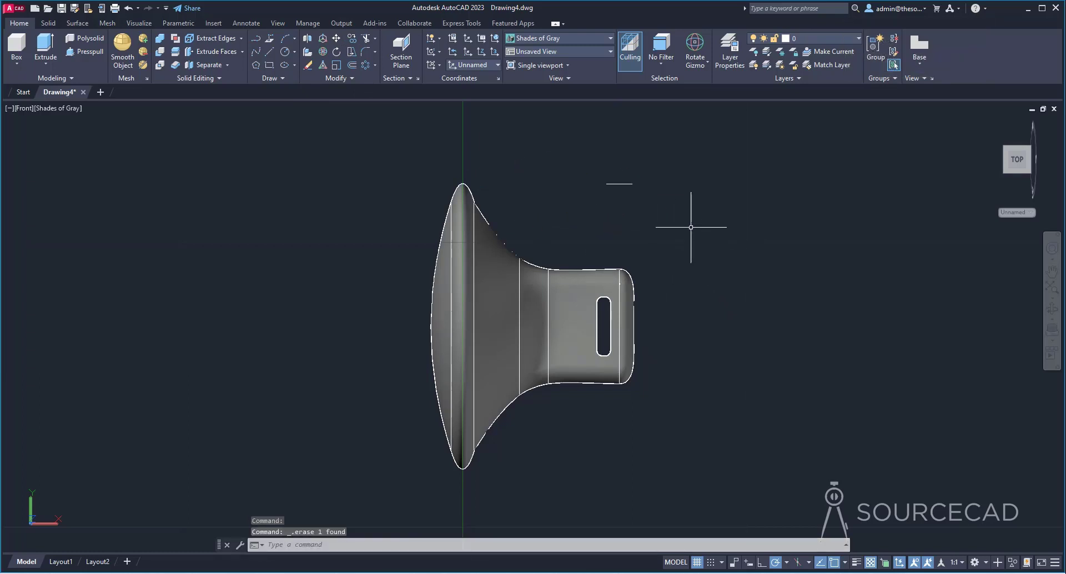
mouse_move(691, 226)
middle_mouse_down("shift")
mouse_move(695, 260)
mouse_move(518, 215)
mouse_move(519, 267)
middle_mouse_up("shift")
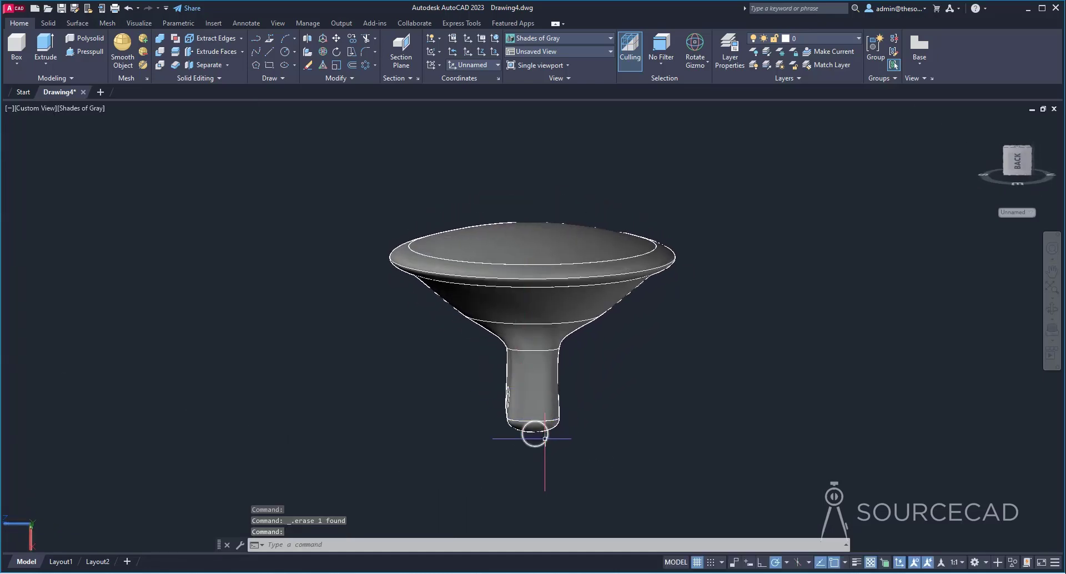
Switch to the Right view and align the UCS to it.
left_click(1017, 160)
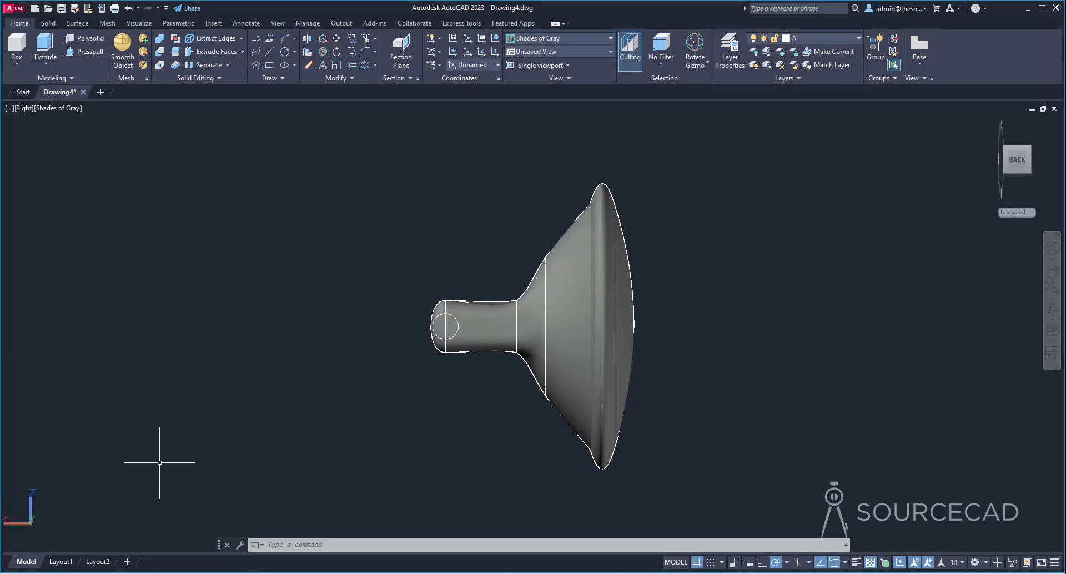
left_click(435, 62)
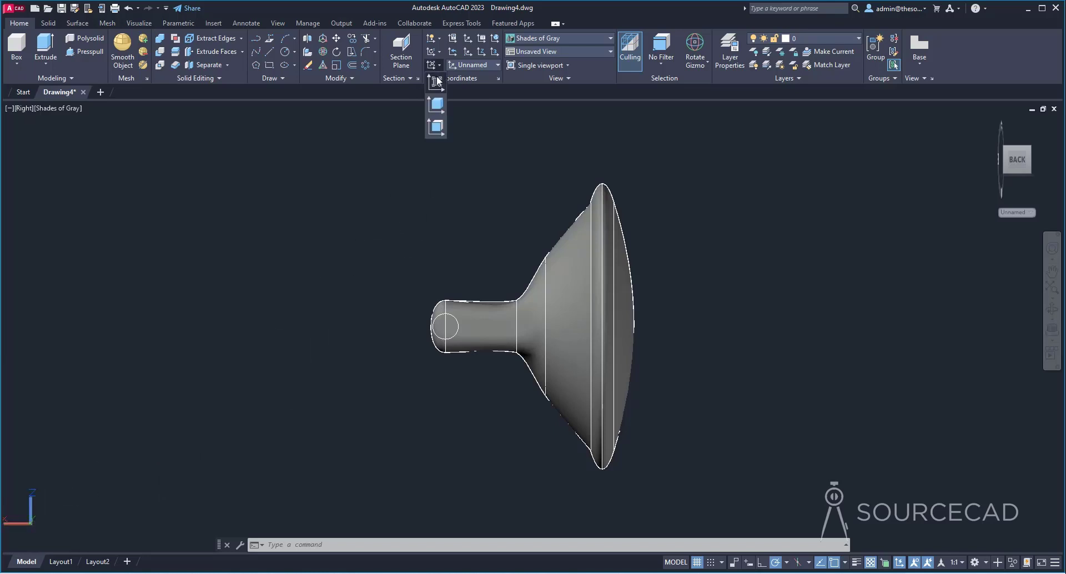
left_click(438, 83)
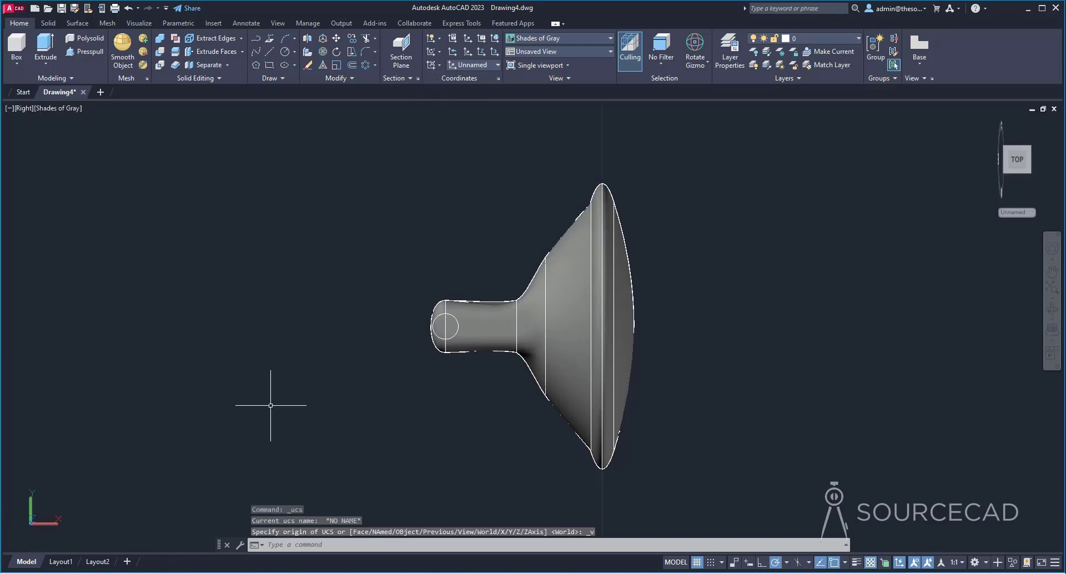
Move the radius-0.45 circle 0.8 units sideways beside the neck.
left_click(338, 39)
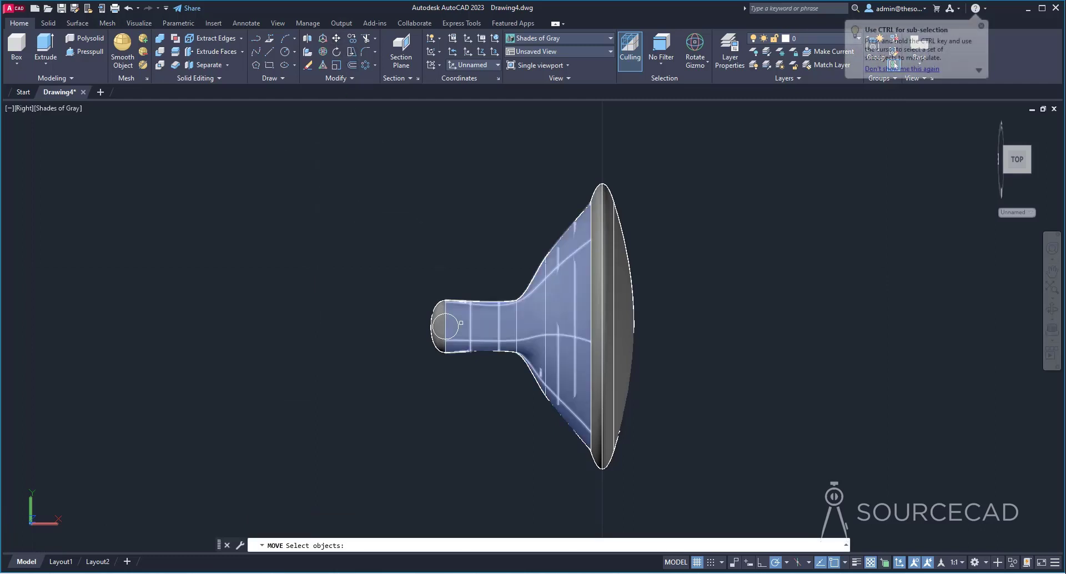
left_click(445, 313)
key("Return")
left_click(442, 245)
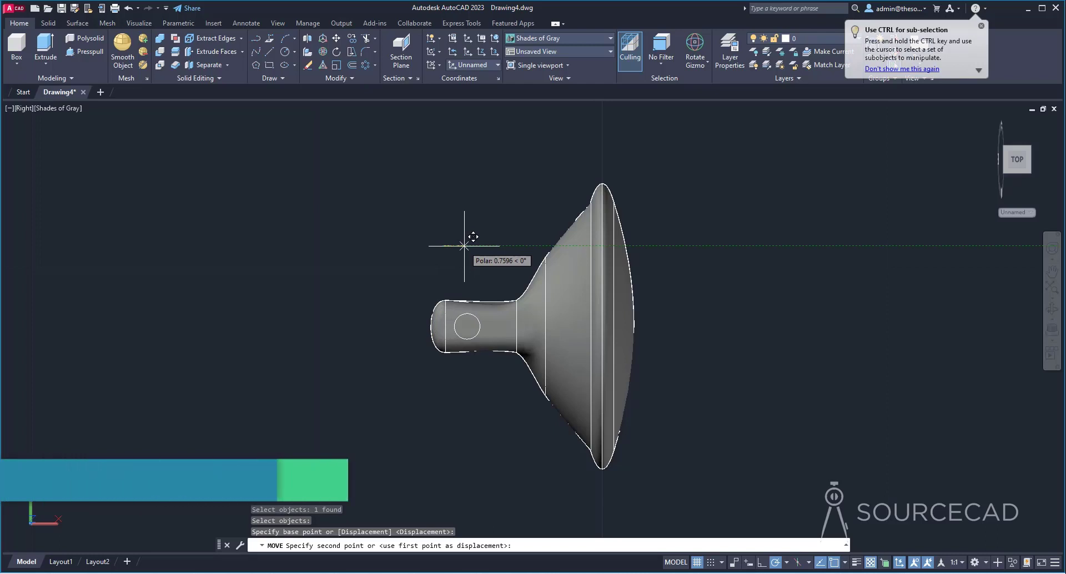
type("0.8")
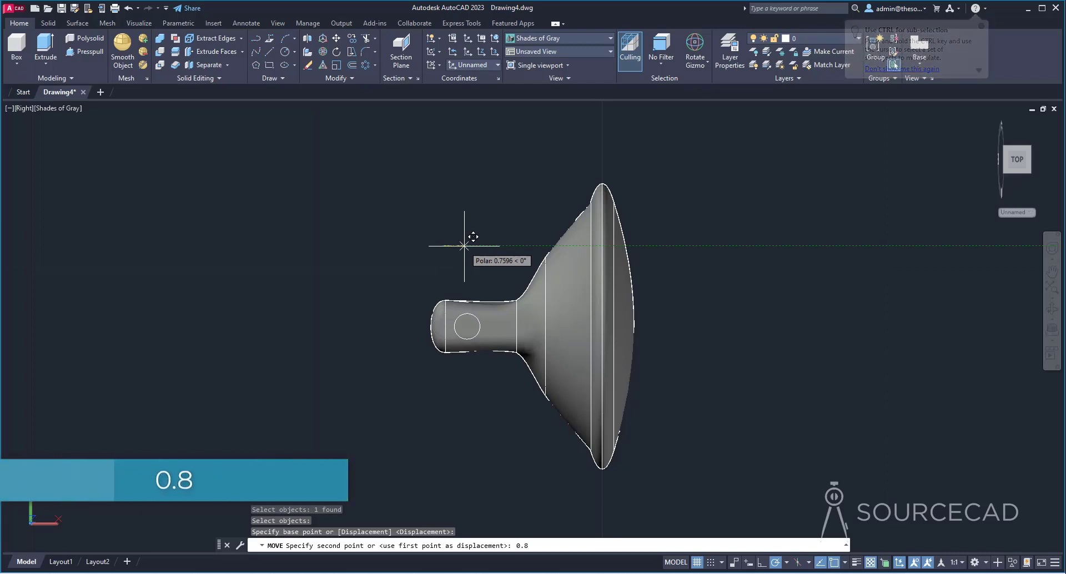
key("Return")
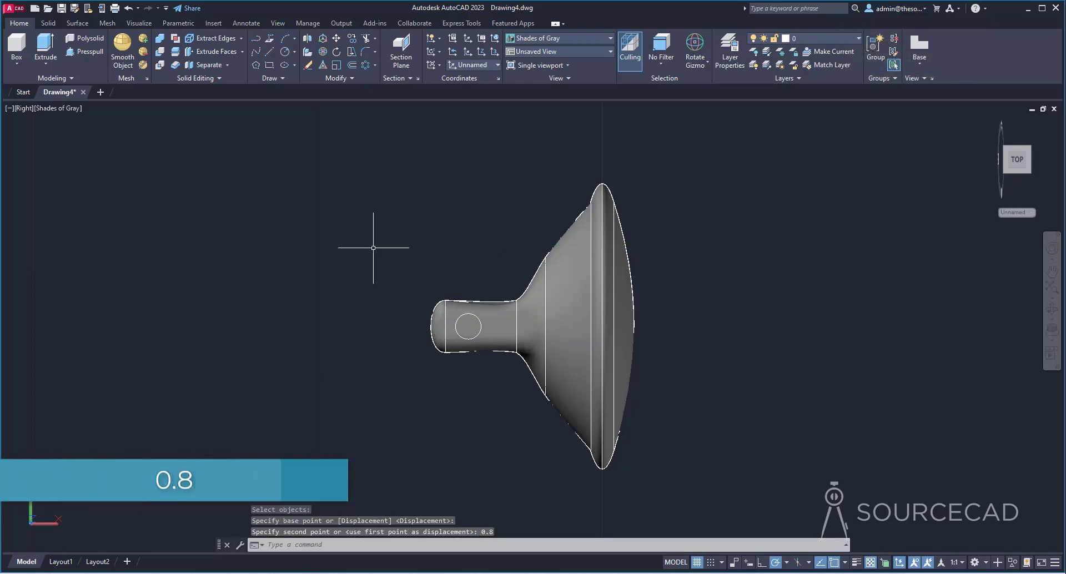
middle_click_drag(371, 245, 500, 302, "shift")
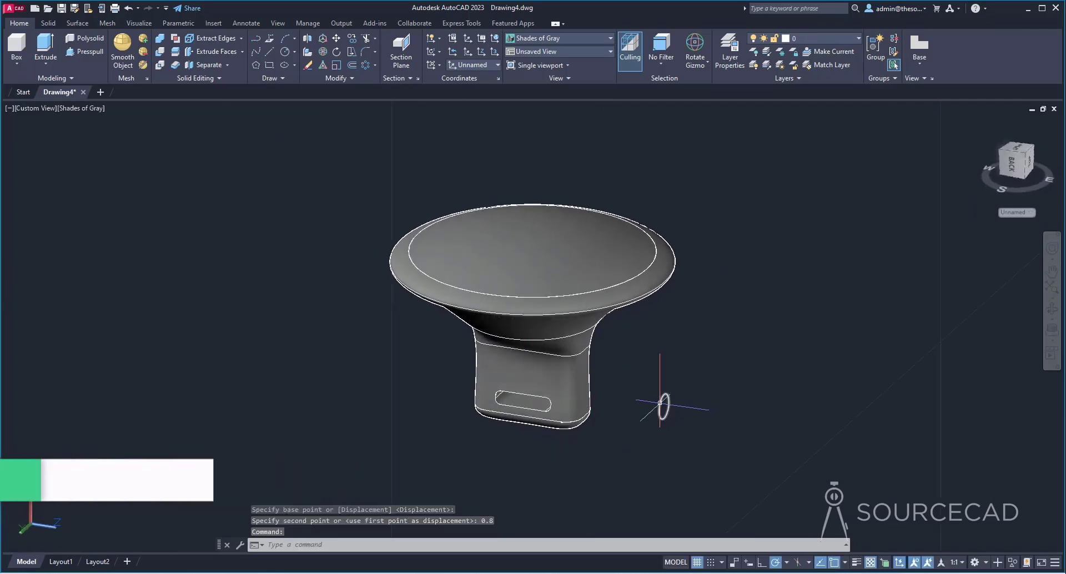
left_click(84, 25)
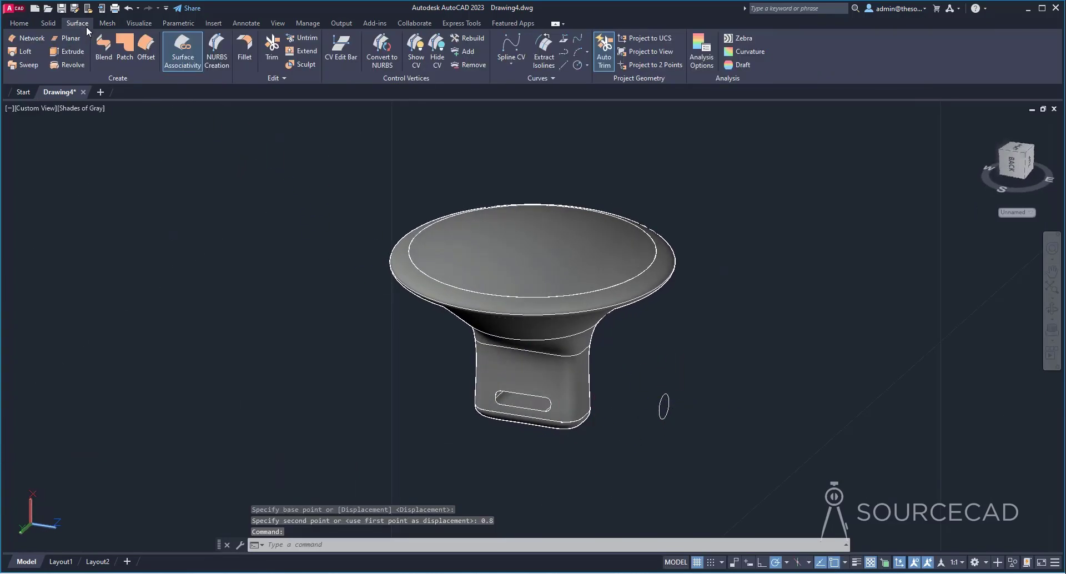
Extrude the radius-0.45 circle into a tube surface reaching the neck's midpoint.
left_click(70, 52)
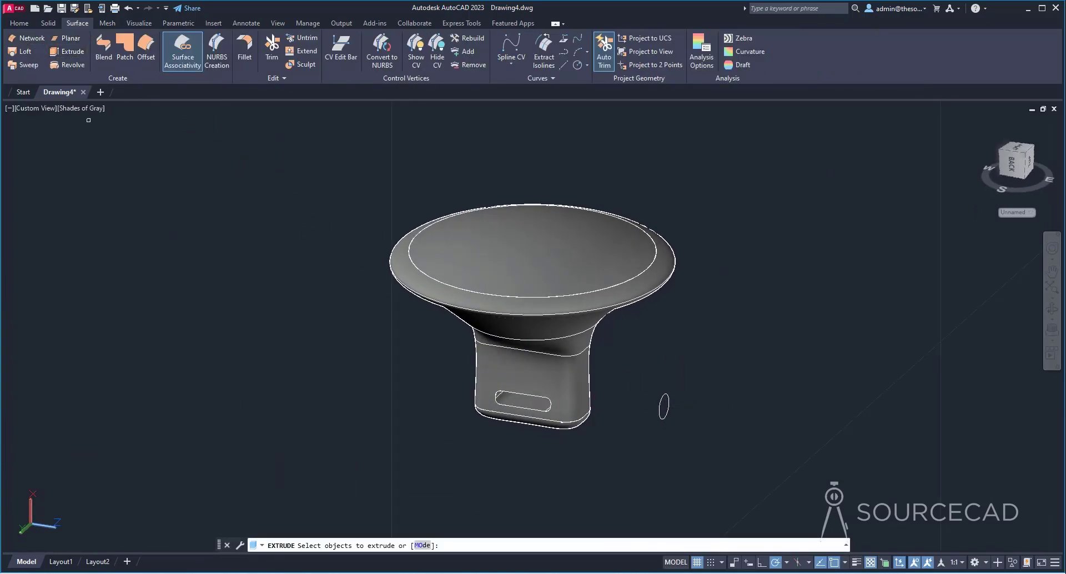
left_click(657, 405)
key("Return")
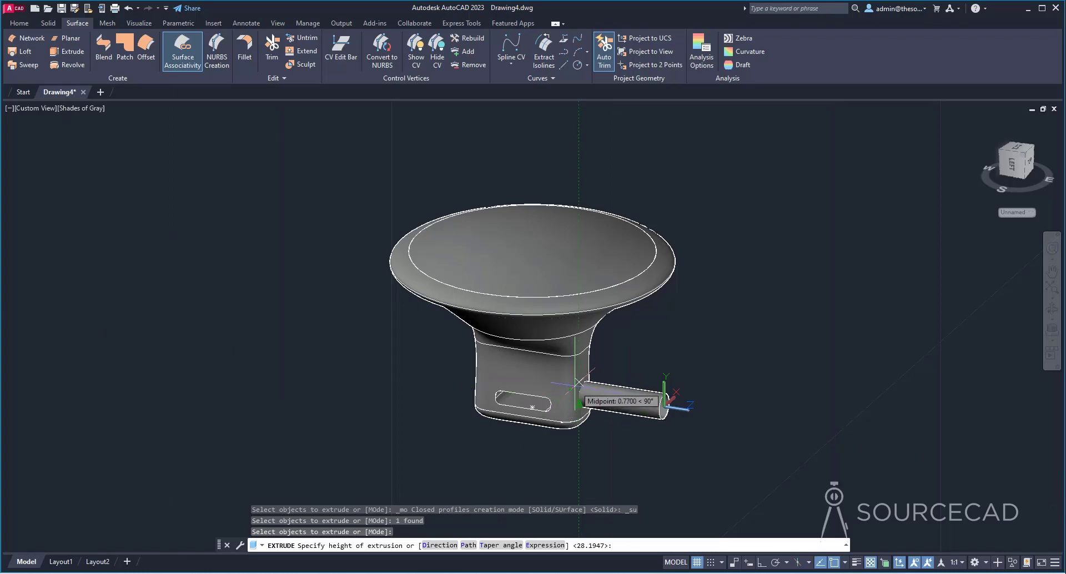
middle_click_drag(567, 392, 622, 345, "shift")
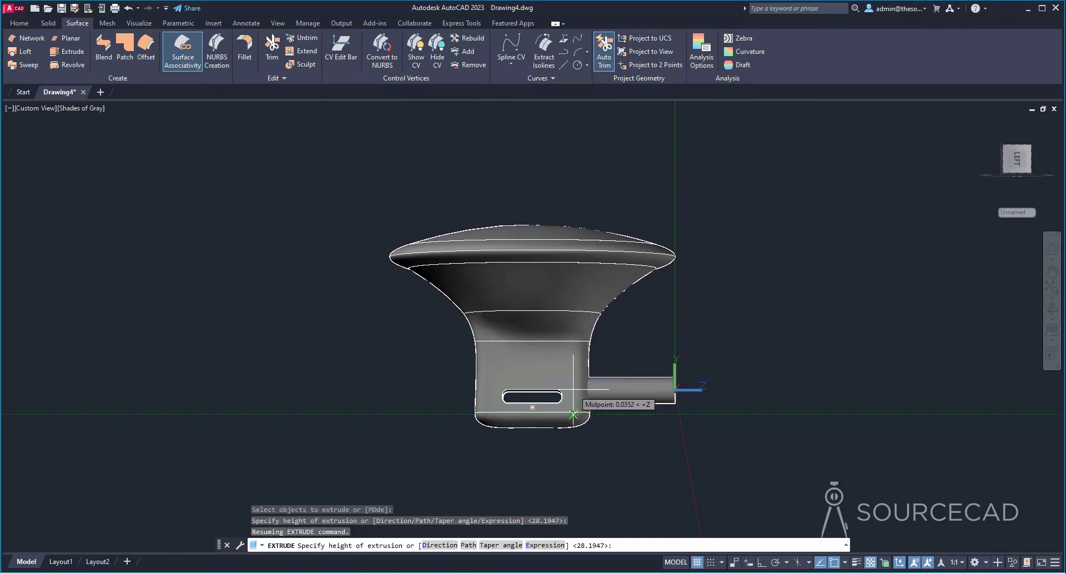
left_click(558, 416)
middle_click_drag(677, 338, 614, 381, "shift")
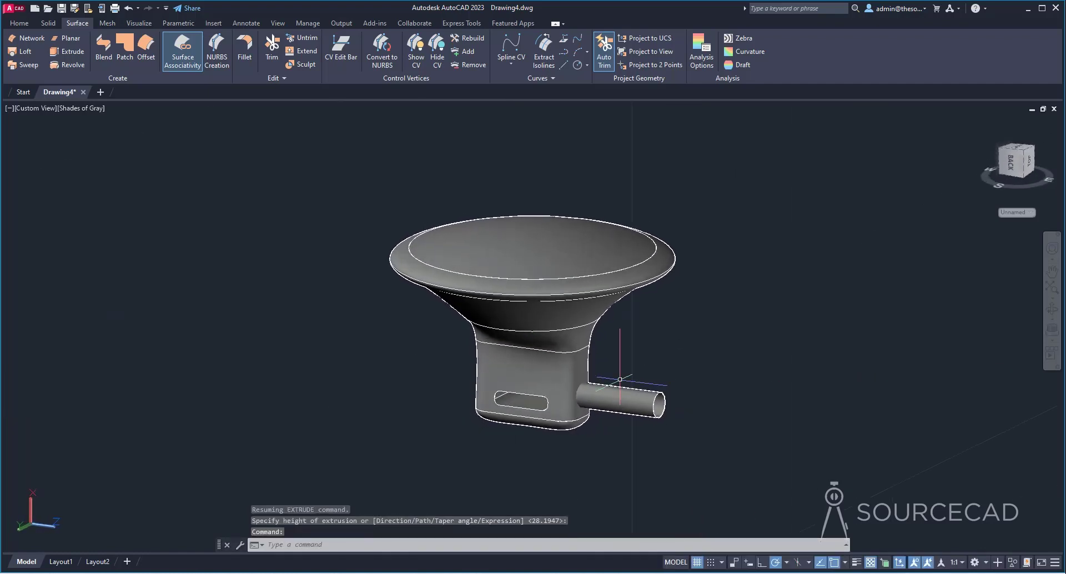
scroll(664, 409, "up", 3)
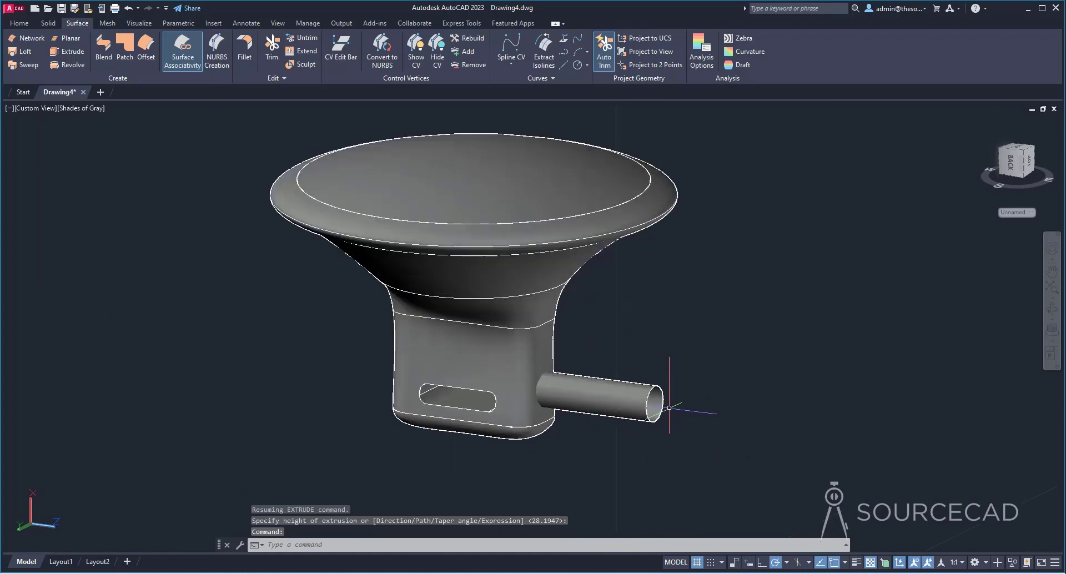
Erase the leftover circle and cap the tube's open end with a Tangent (G1) patch.
left_click(643, 386)
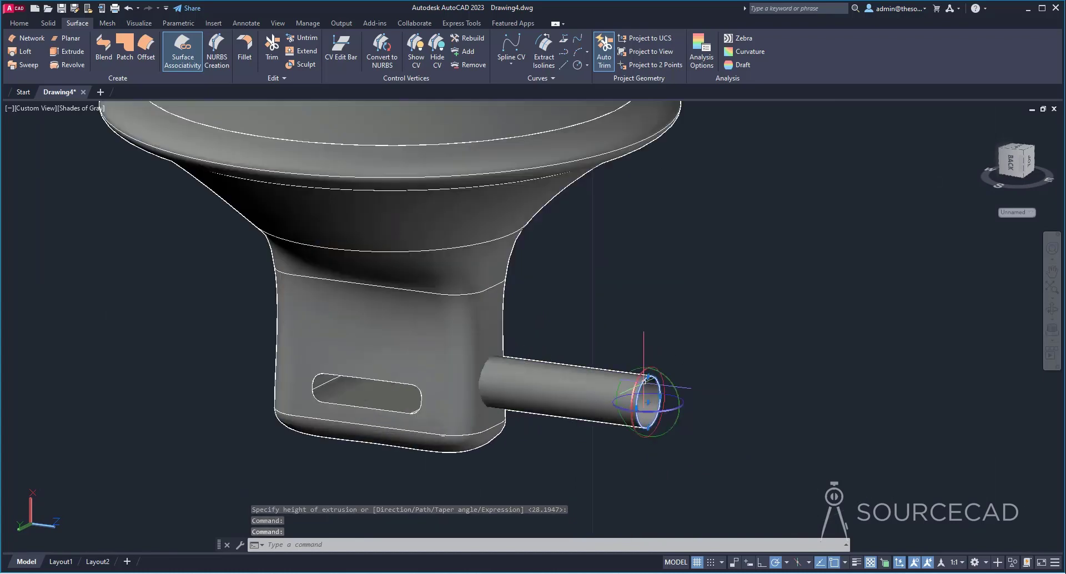
key("Delete")
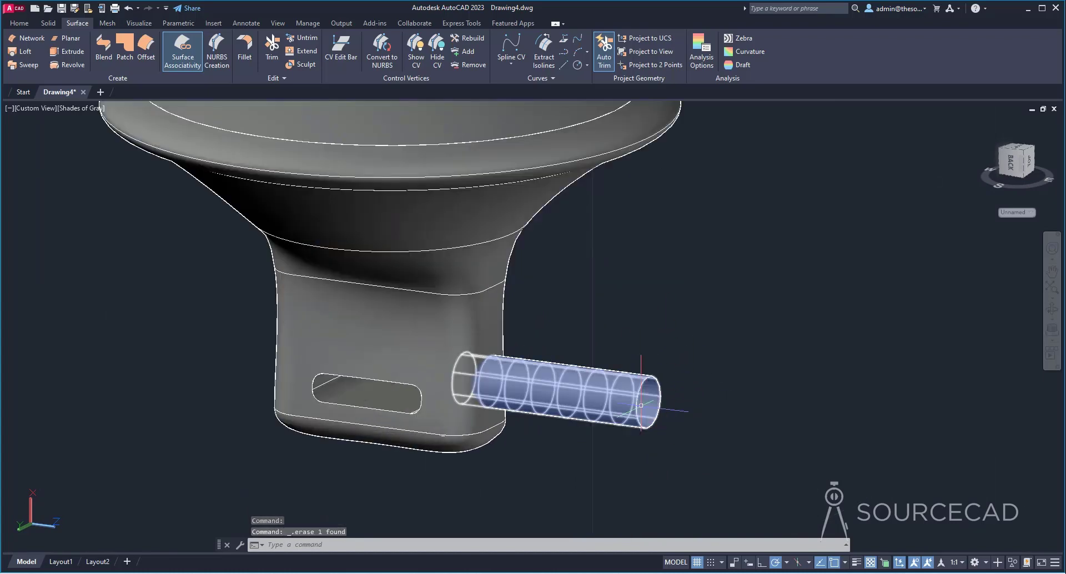
left_click(124, 50)
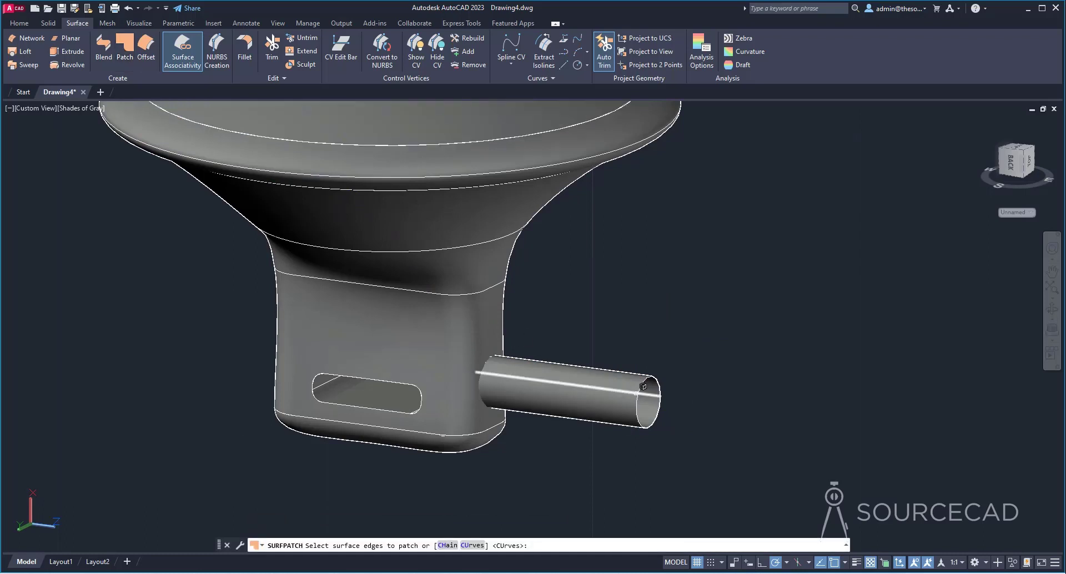
left_click(658, 395)
key("Return")
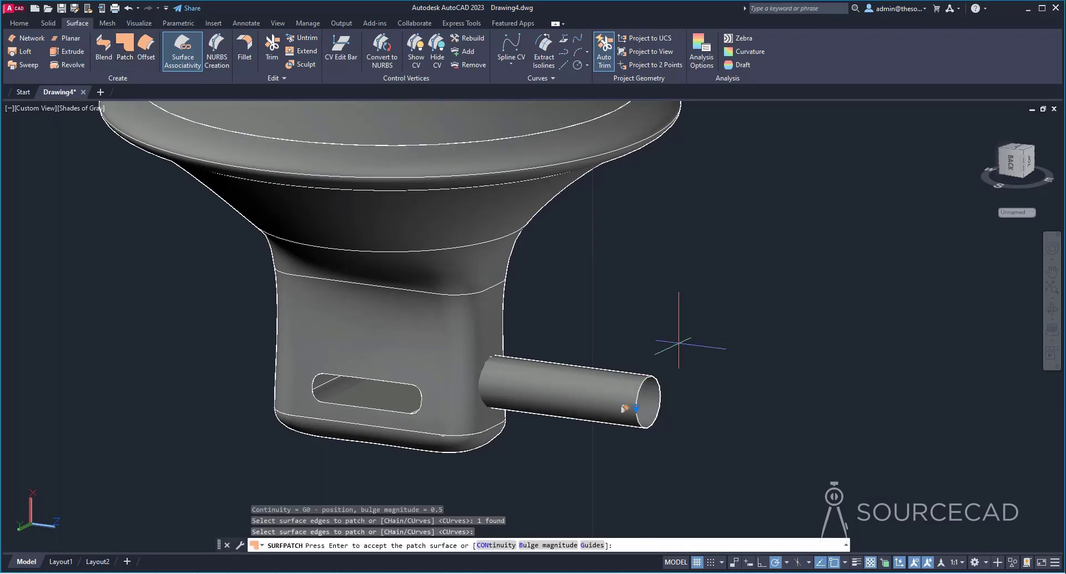
left_click(637, 408)
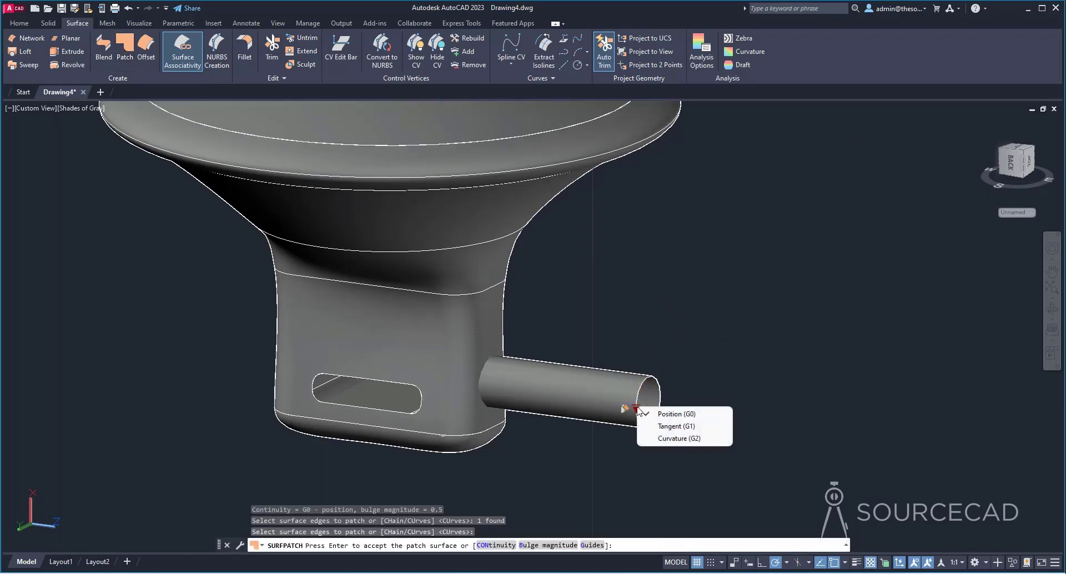
left_click(676, 427)
key("Return")
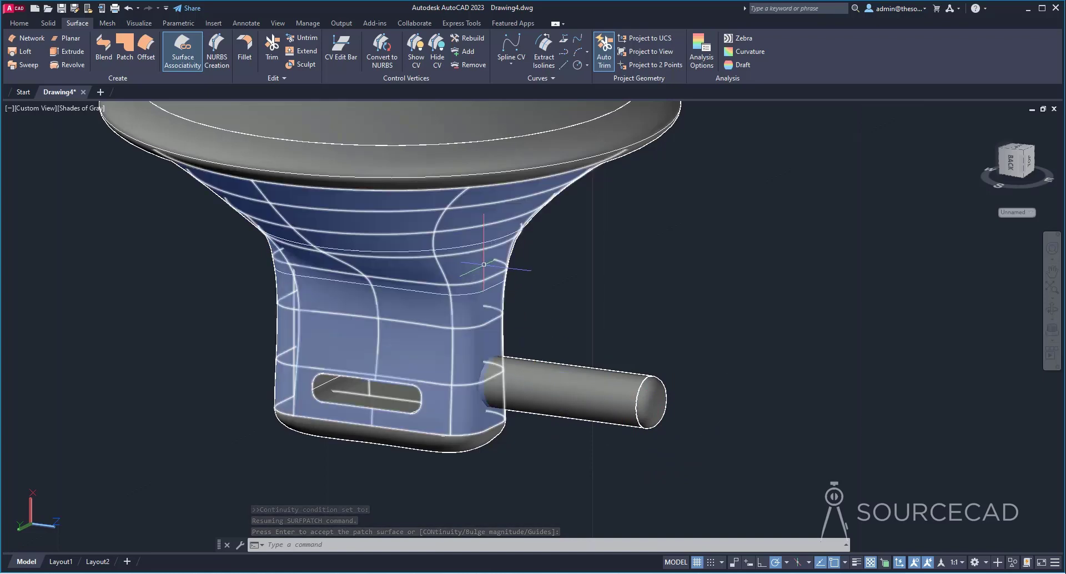
left_click(383, 389)
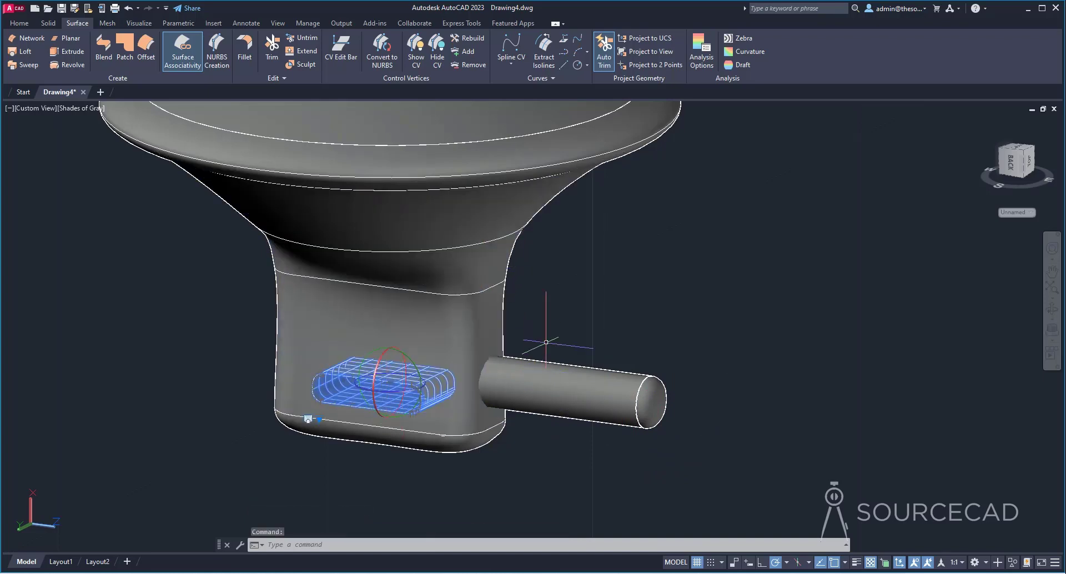
Hide the top cap and flared rim surfaces.
left_click(519, 122)
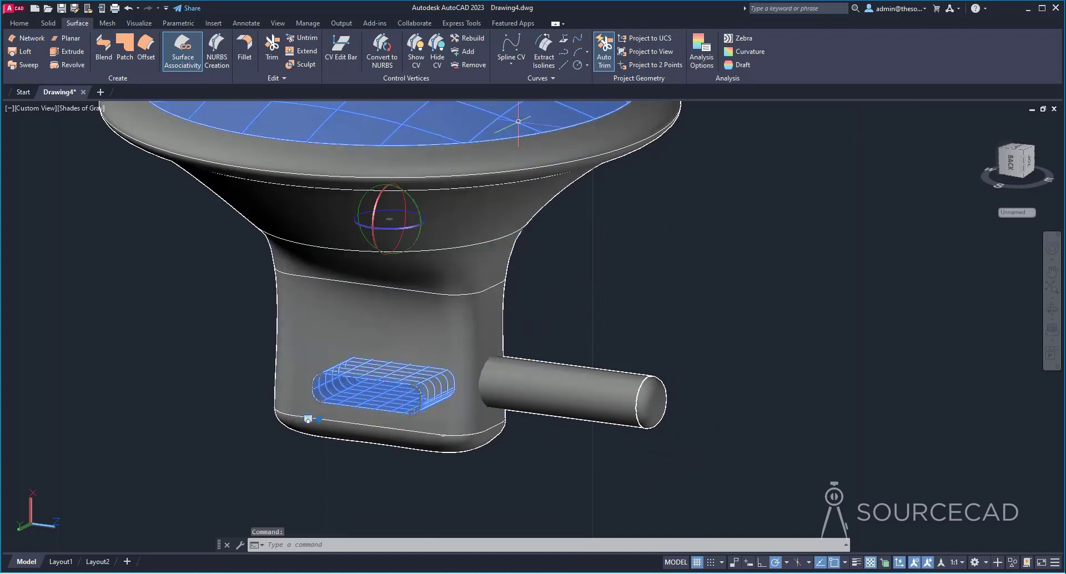
left_click(530, 150)
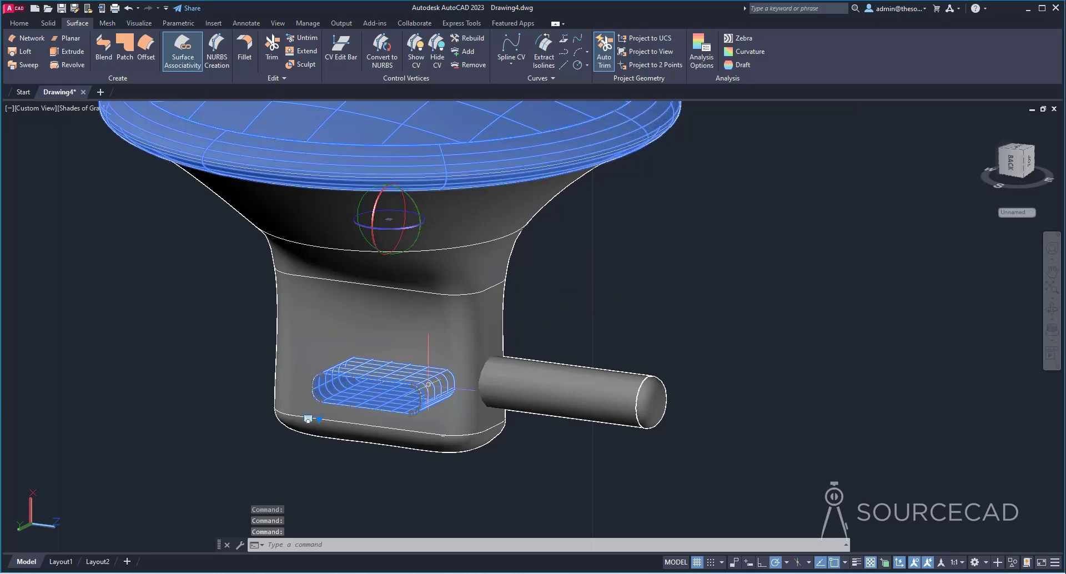
right_click(589, 231)
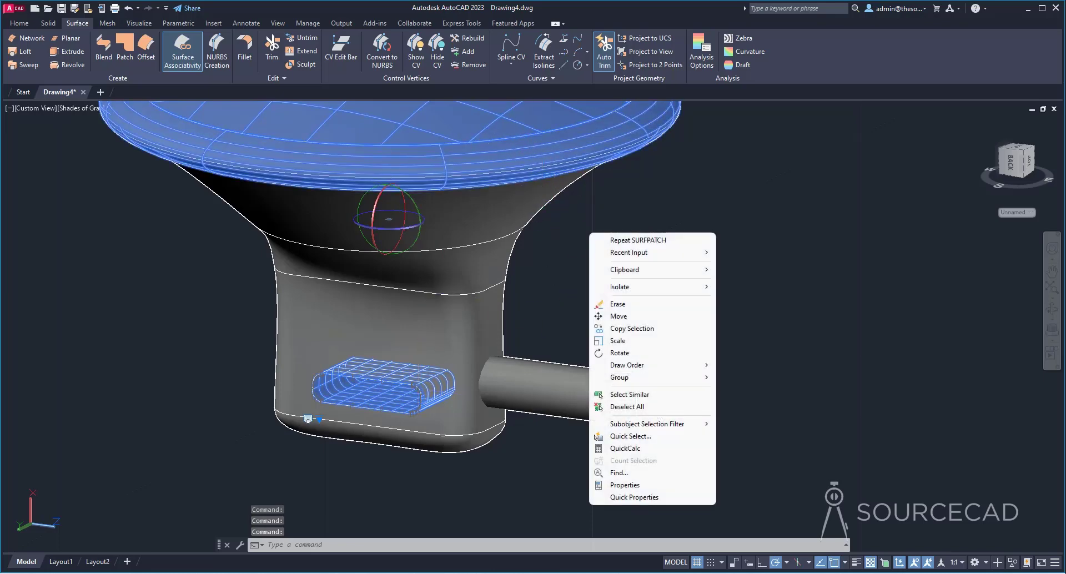
mouse_move(683, 286)
left_click(748, 298)
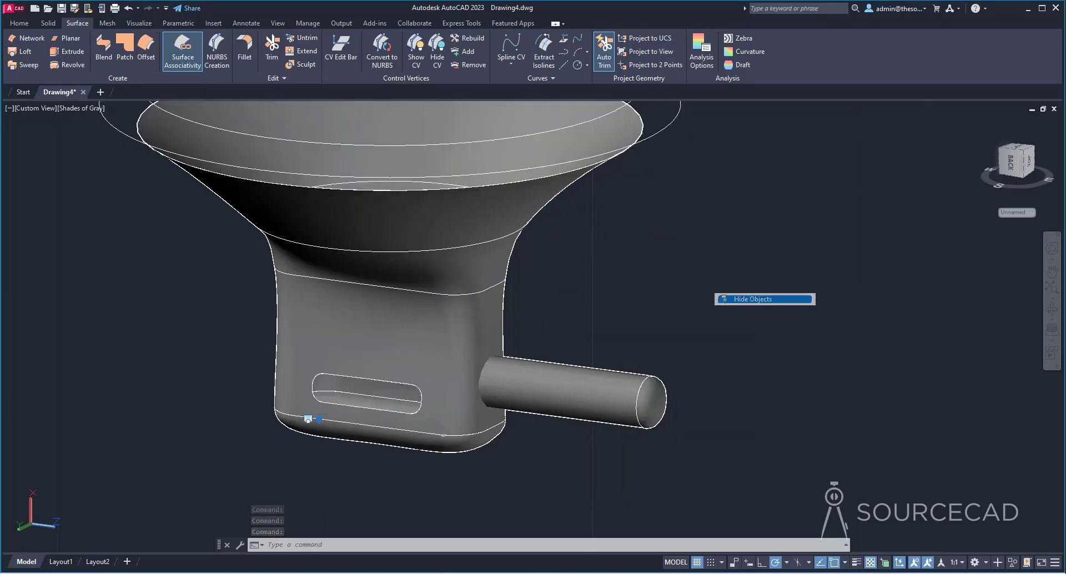
middle_click_drag(721, 350, 773, 334, "shift")
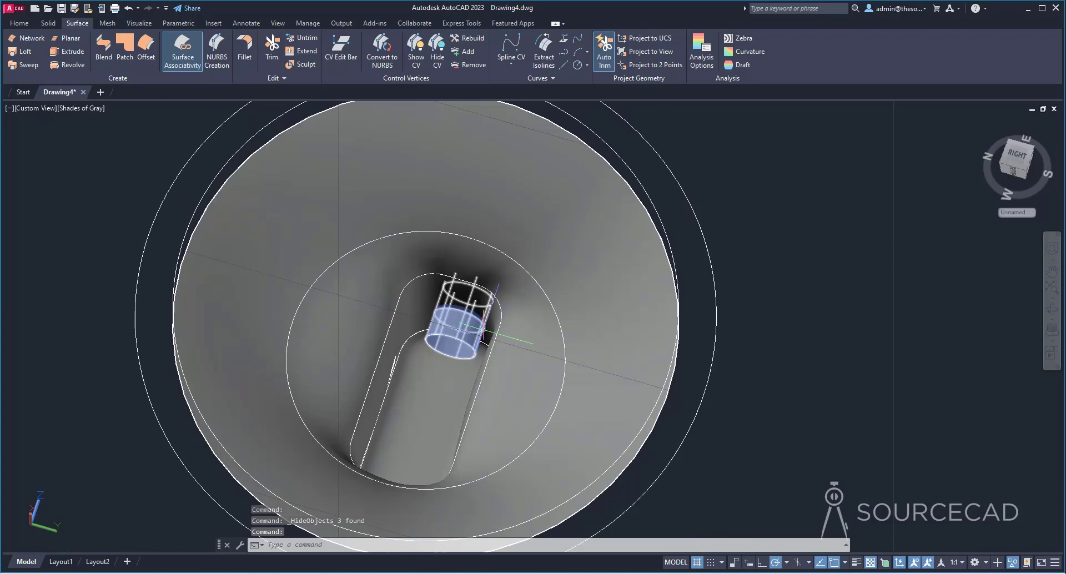
key("Escape")
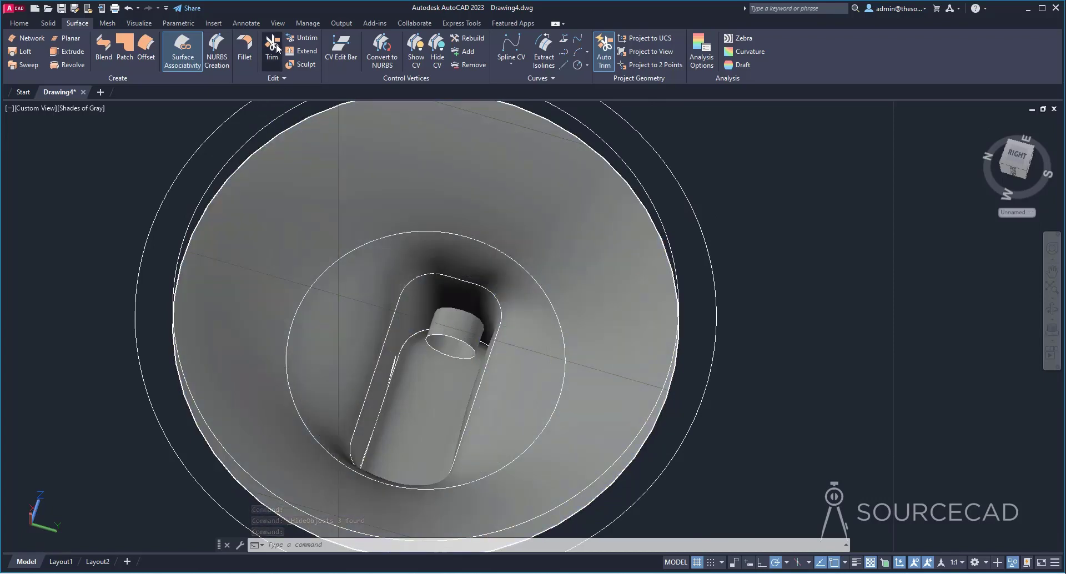
Start a surface trim on the side tube, using the knob body as the cutting surface.
left_click(273, 45)
middle_click_drag(555, 233, 558, 346, "shift")
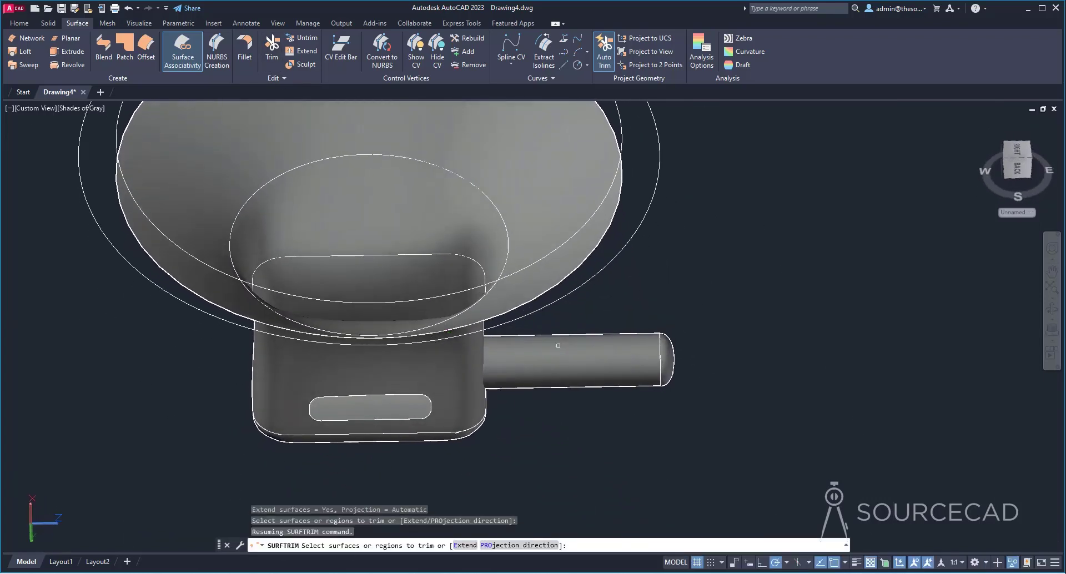
left_click(565, 353)
left_click(557, 354)
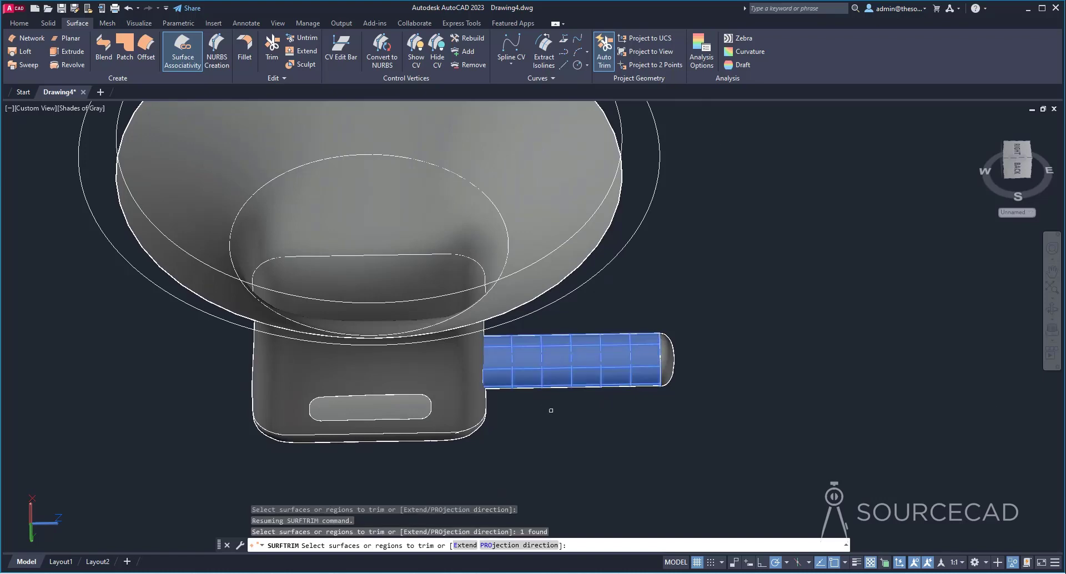
key("Return")
middle_click_drag(546, 434, 516, 421, "shift")
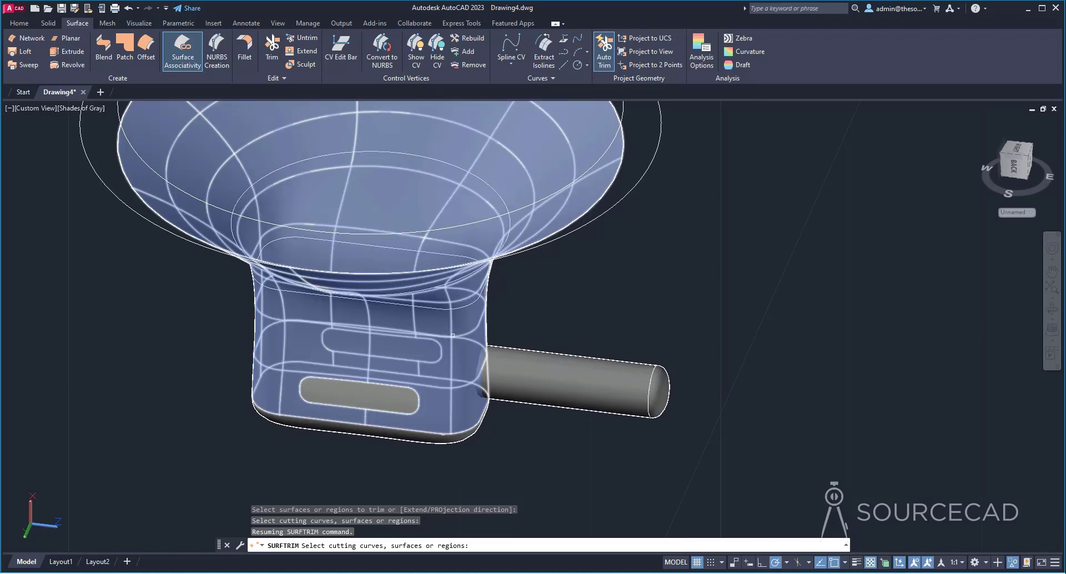
left_click(453, 335)
key("Return")
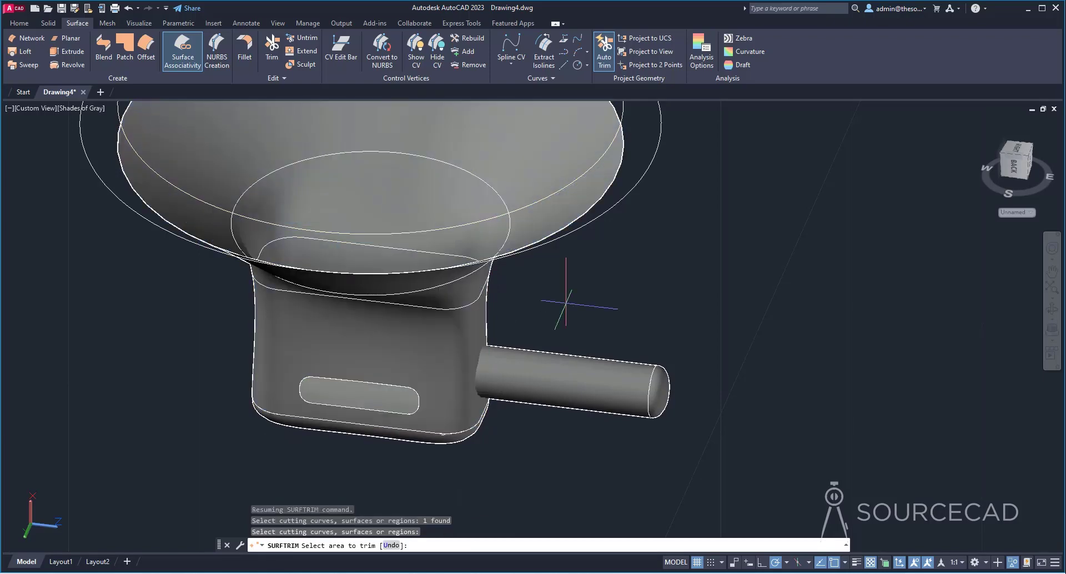
Remove the tube end lying inside the body and finish the trim.
middle_click_drag(524, 308, 580, 364, "shift")
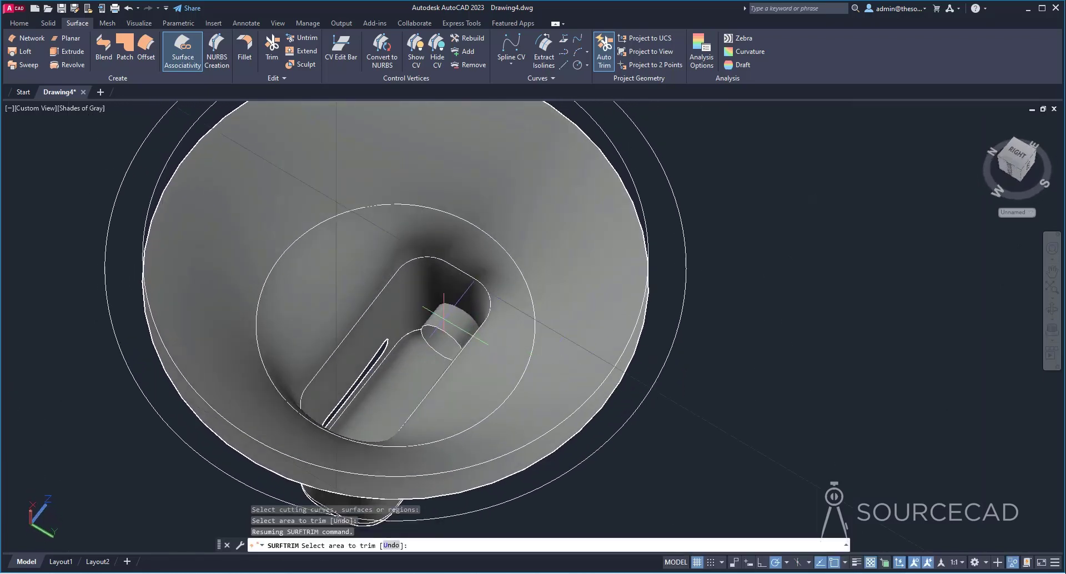
left_click(445, 316)
middle_click_drag(516, 424, 376, 398, "shift")
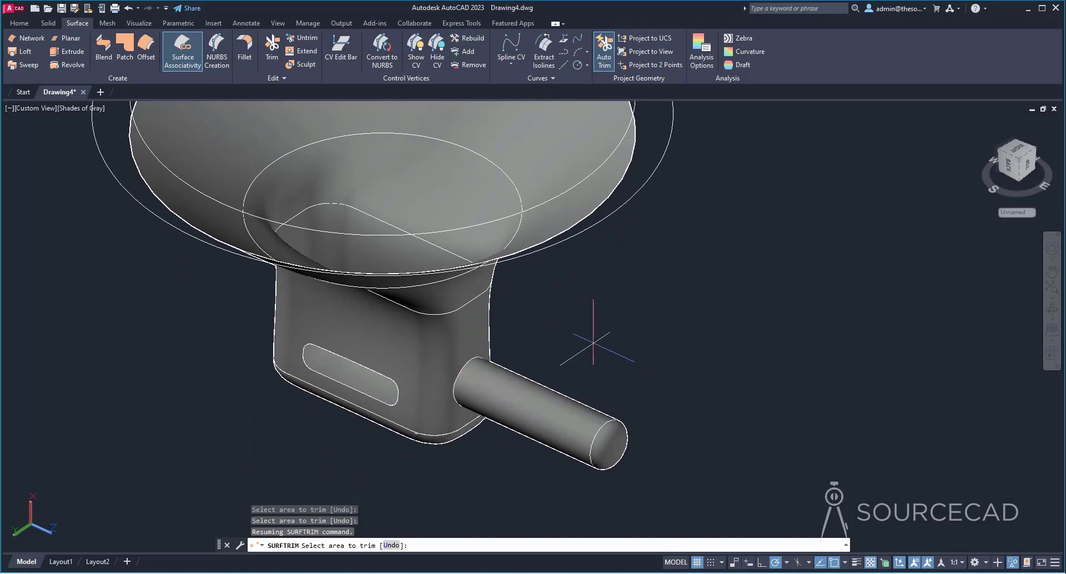
key("Return")
middle_click_drag(503, 427, 611, 399, "shift")
key("Return")
scroll(629, 377, "down", 4)
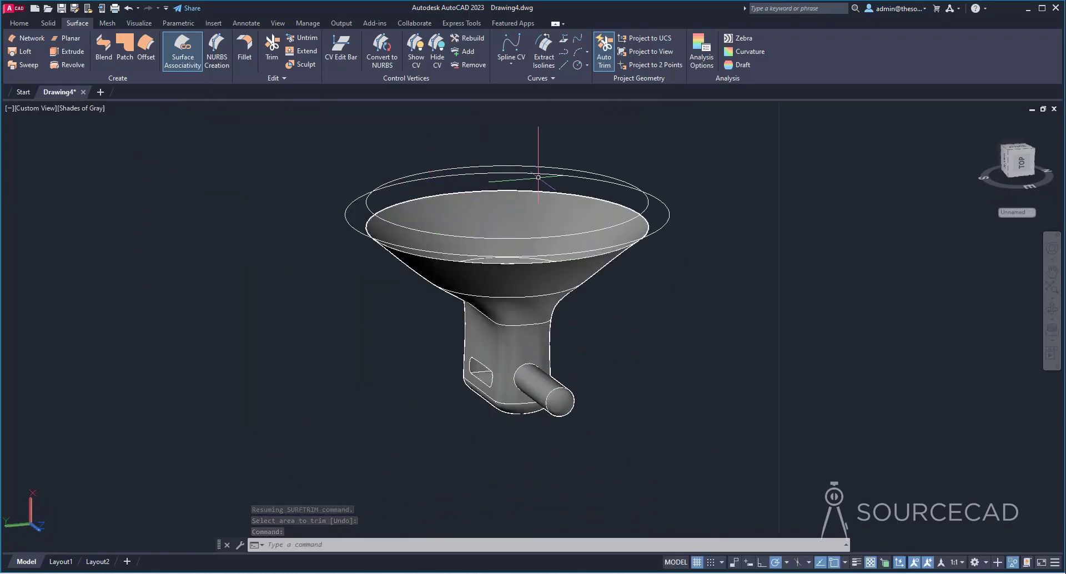
right_click(679, 180)
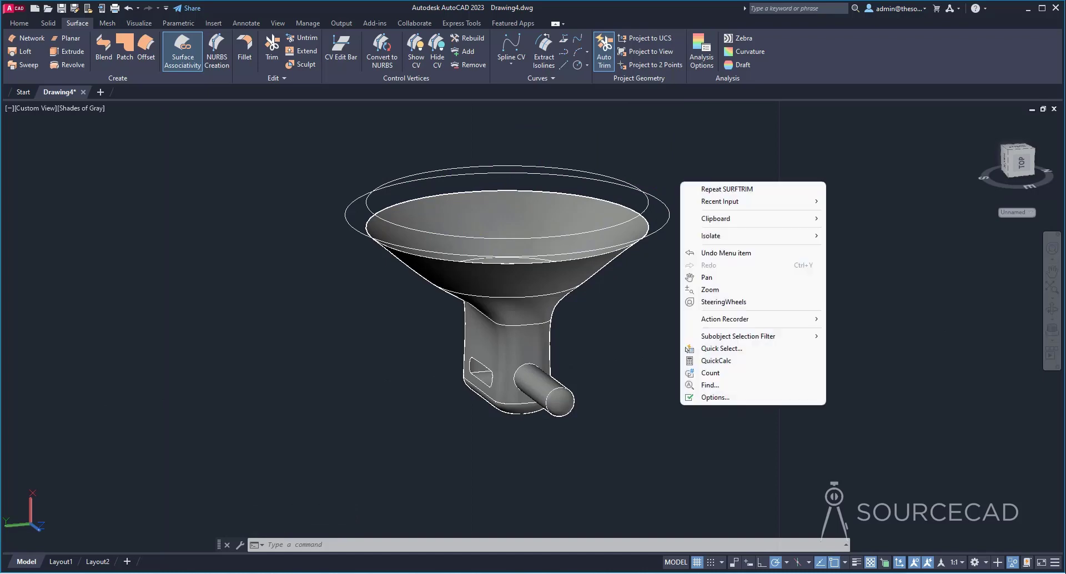
End object isolation to show the hidden cap and rim again.
mouse_move(733, 237)
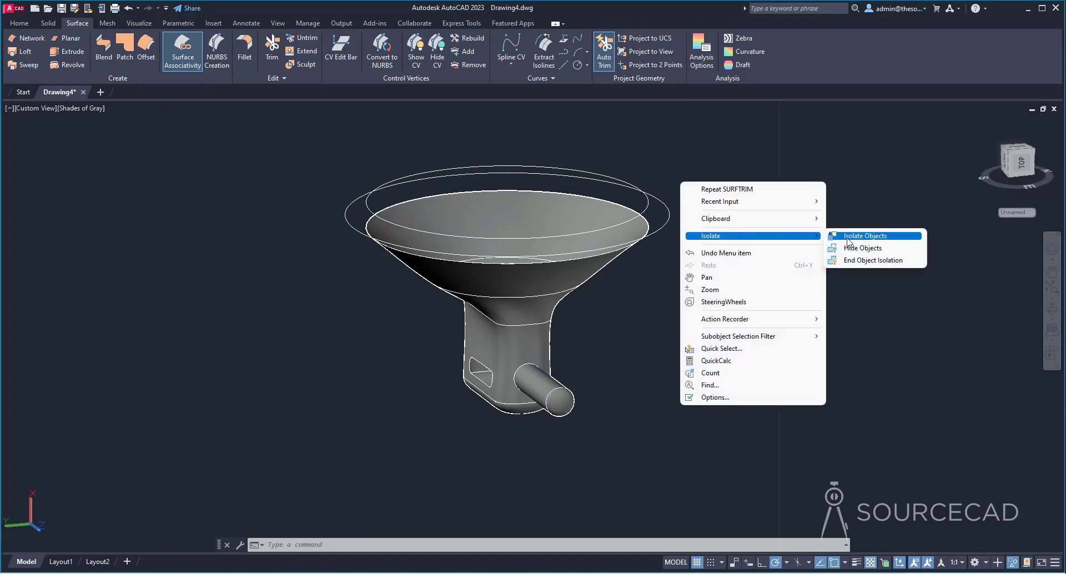
left_click(870, 265)
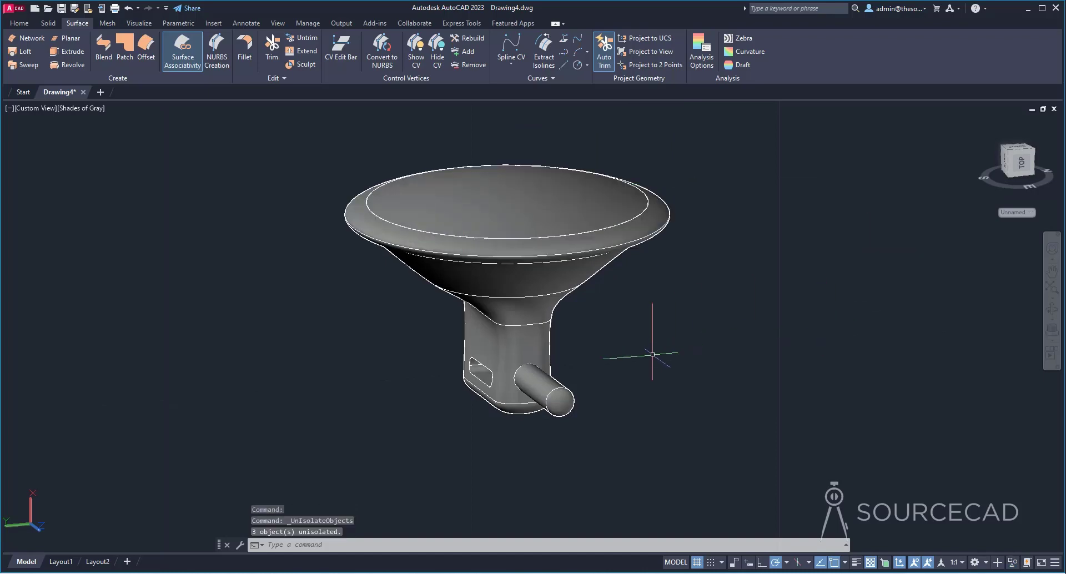
middle_click_drag(645, 359, 659, 392, "shift")
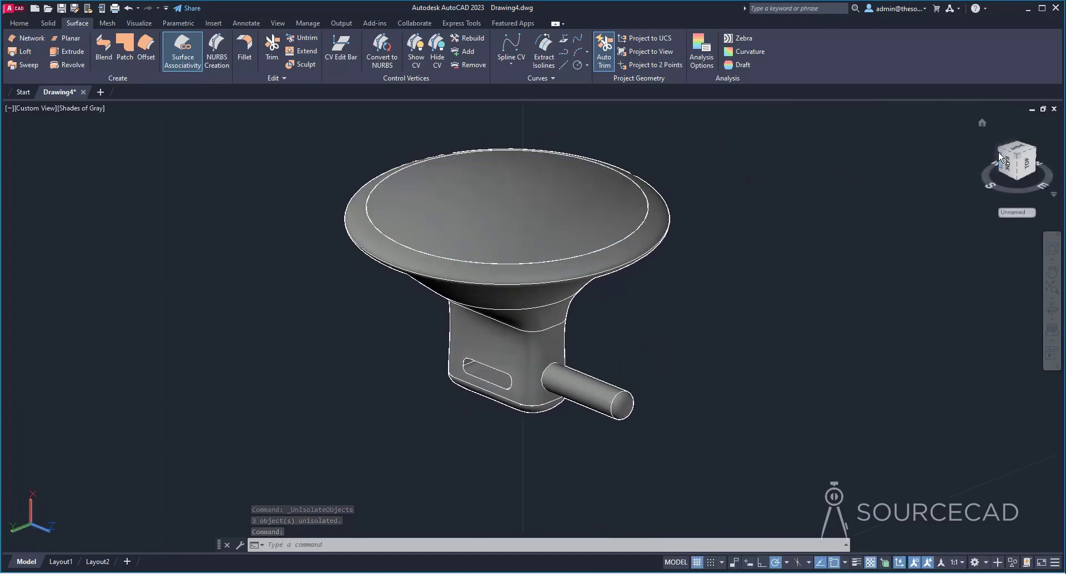
View the knob from the top, rotated a quarter turn, with the Home tools shown.
left_click(1024, 150)
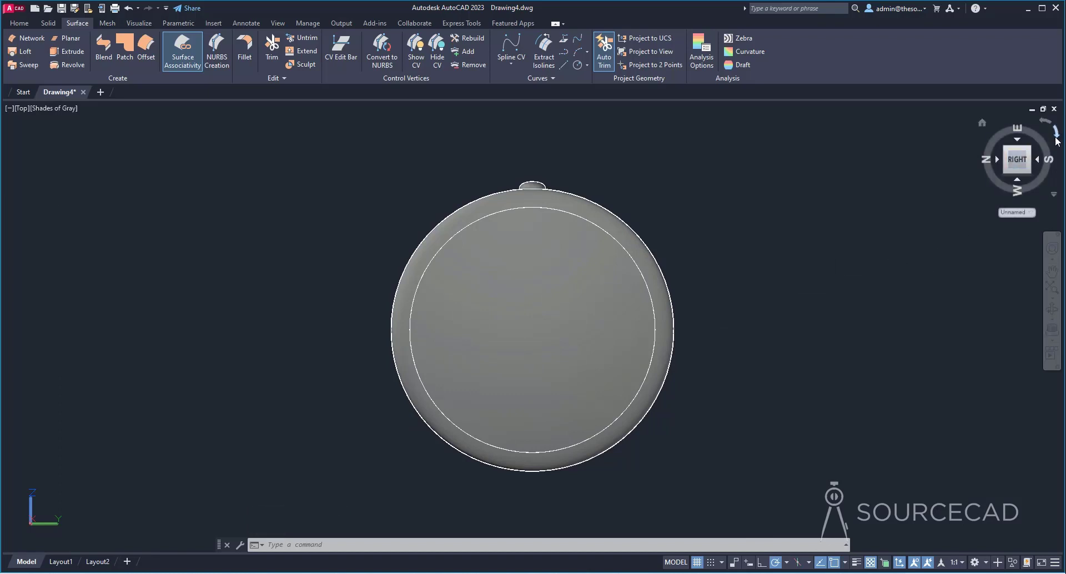
left_click(1017, 193)
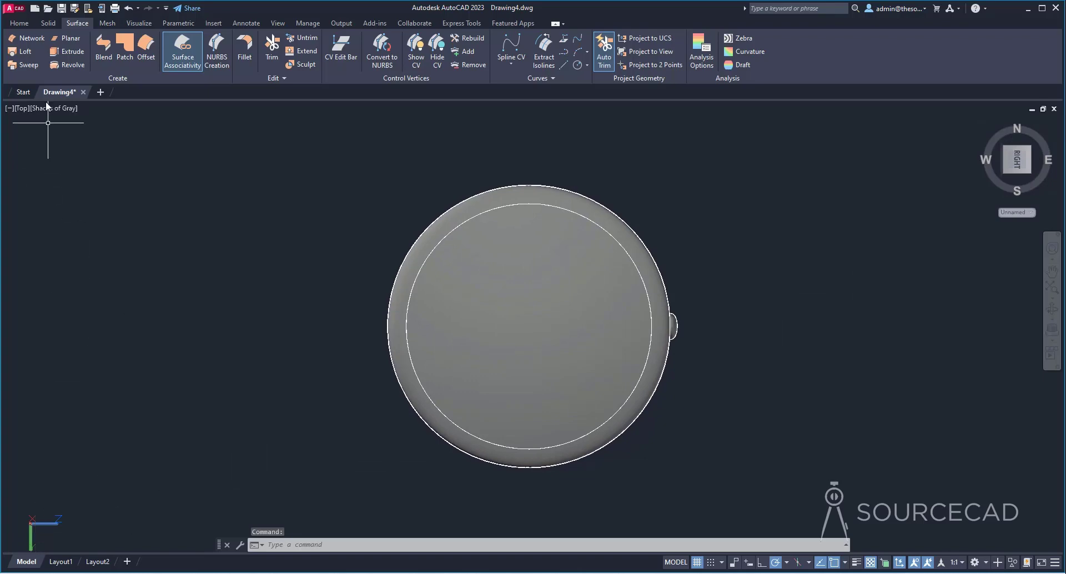
left_click(18, 23)
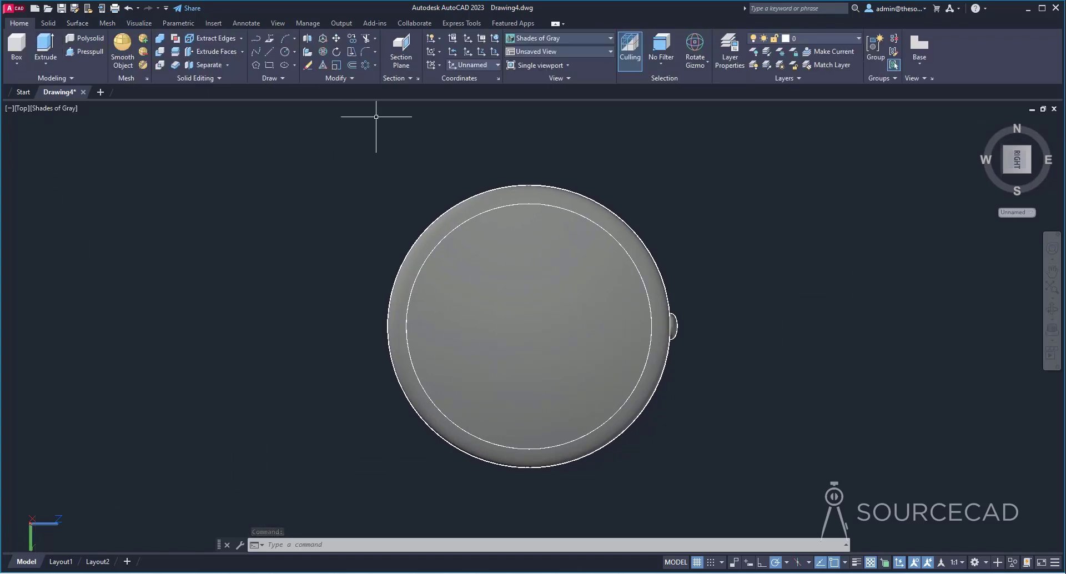
left_click(439, 65)
Reset the UCS to World and draw a radius-0.8 circle at the top face's centre.
left_click(436, 109)
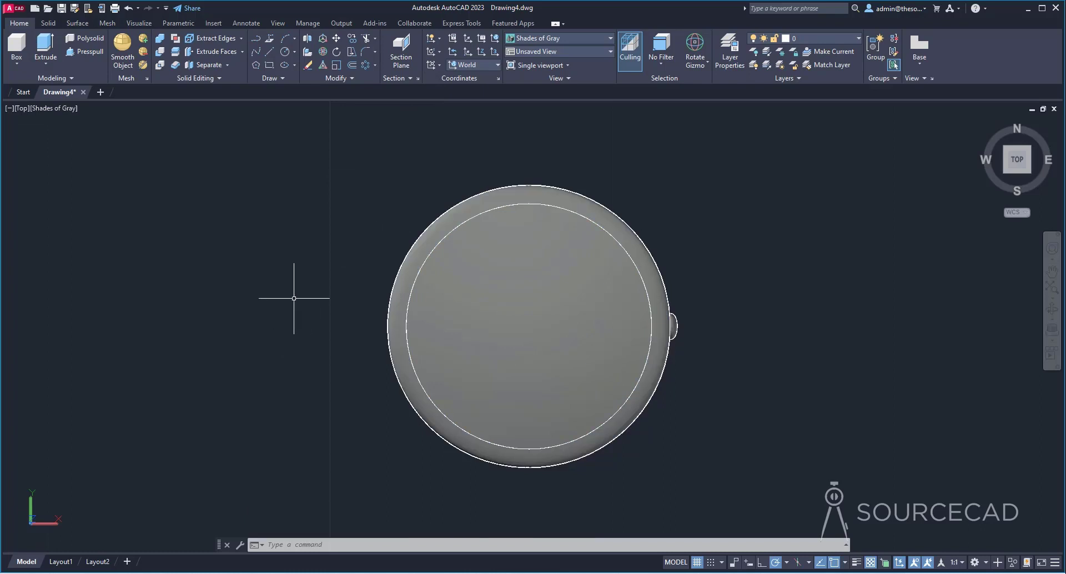
left_click(287, 51)
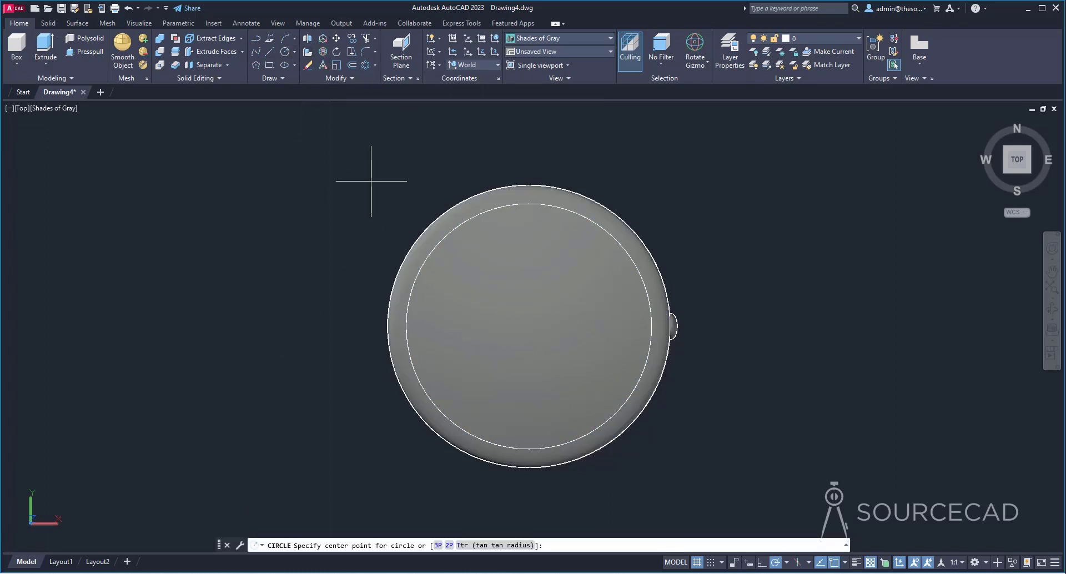
left_click(529, 327)
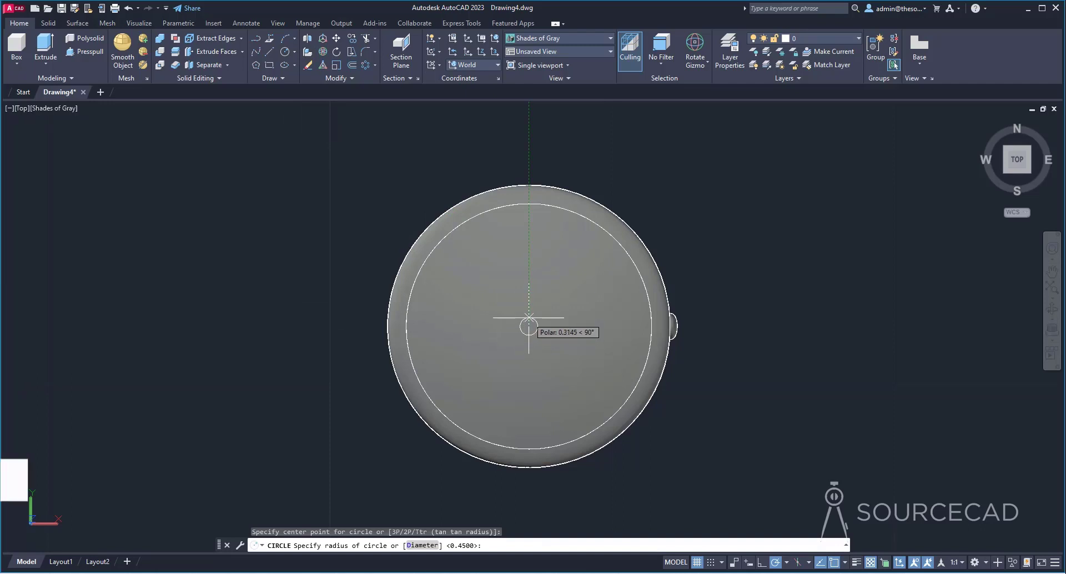
type("0.")
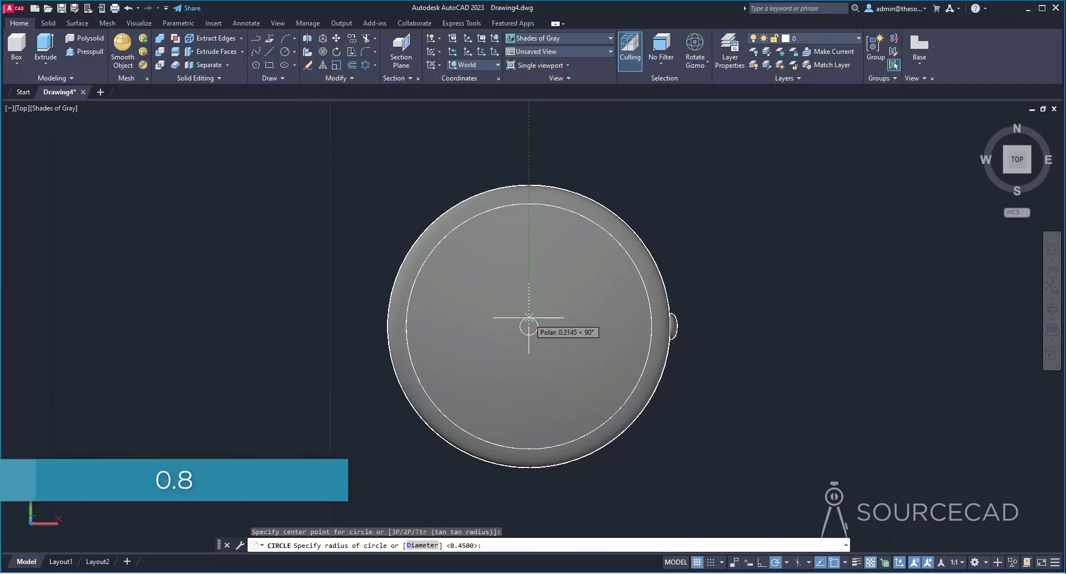
type("8")
key("Return")
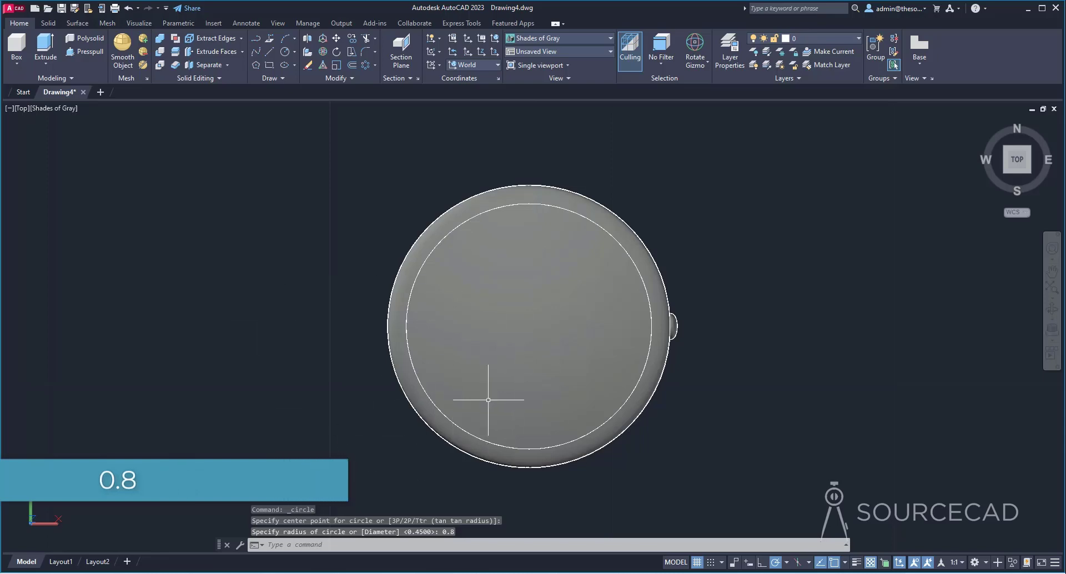
middle_click_drag(467, 455, 464, 390, "shift")
left_click(595, 243)
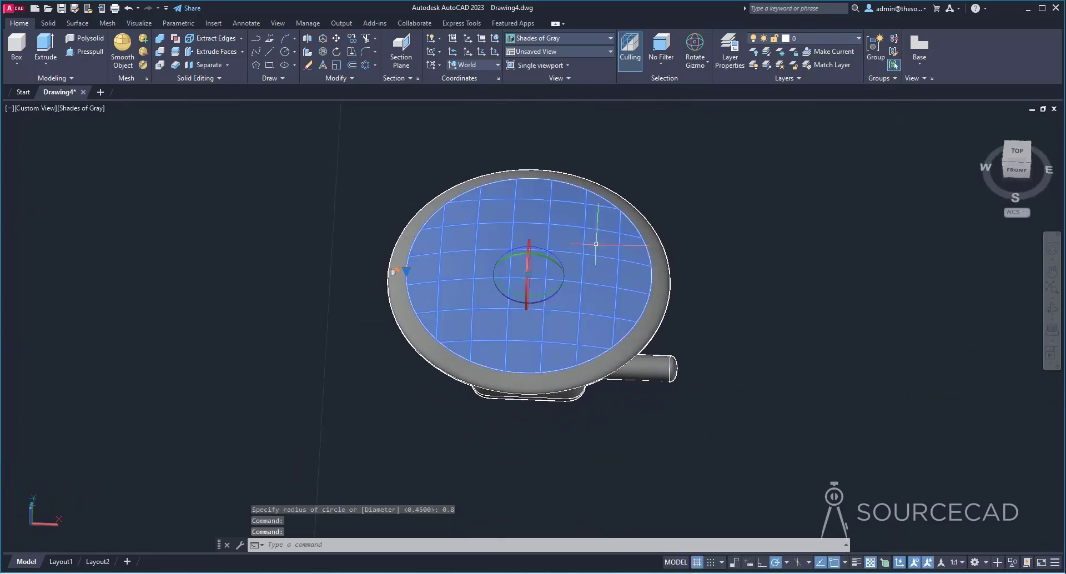
Hide the inner top face and the rectangular slot face.
right_click(676, 189)
mouse_move(766, 300)
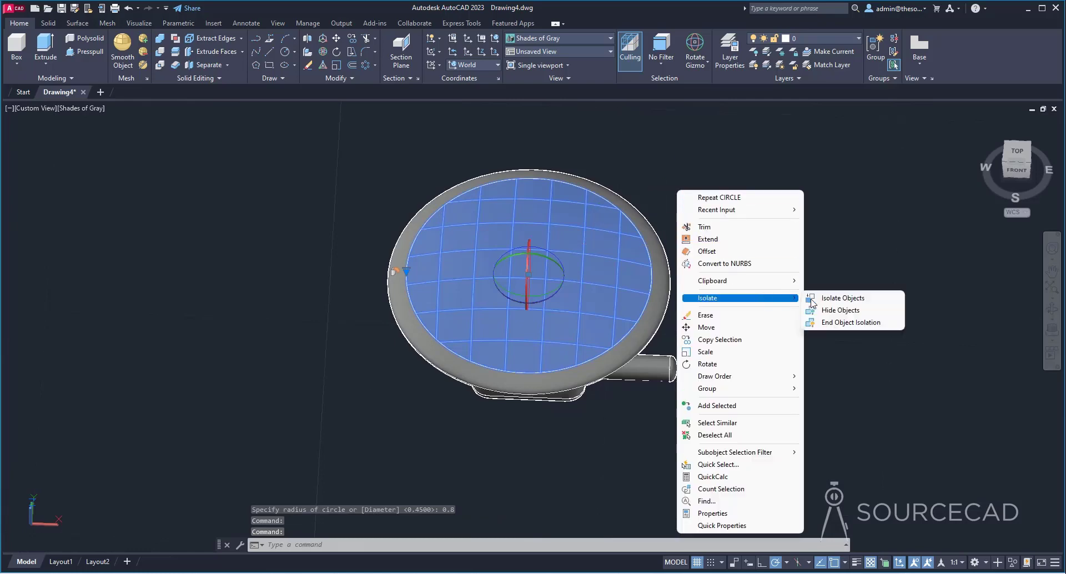
left_click(839, 313)
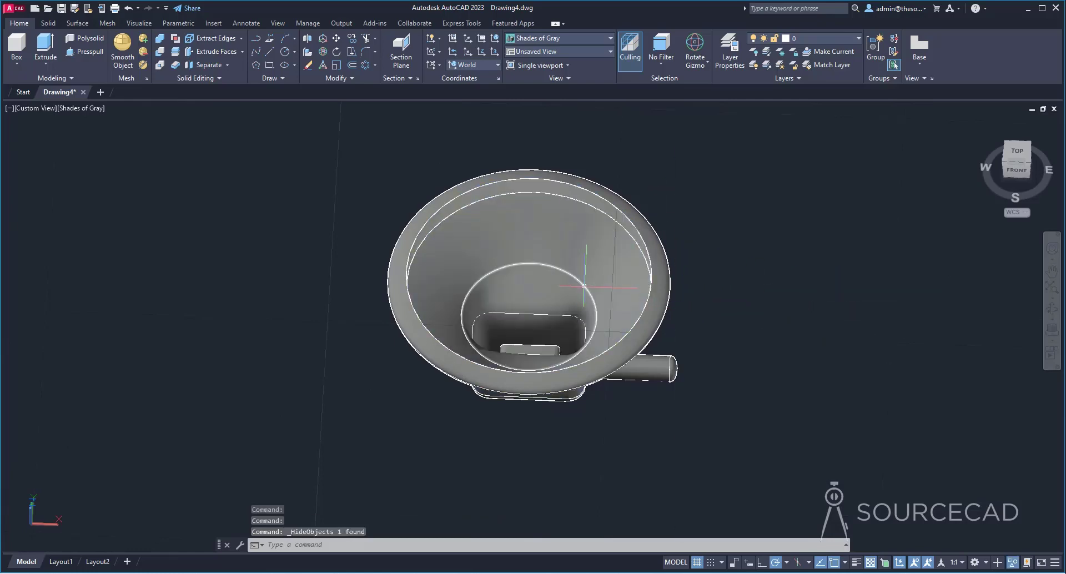
middle_click_drag(583, 284, 593, 414, "shift")
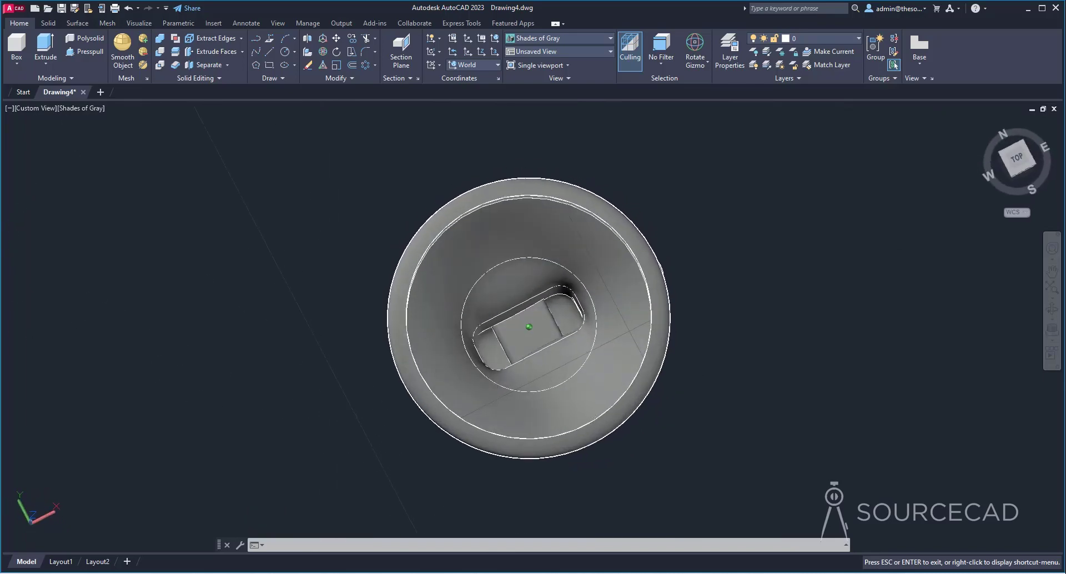
left_click(528, 333, "ctrl")
right_click(673, 246)
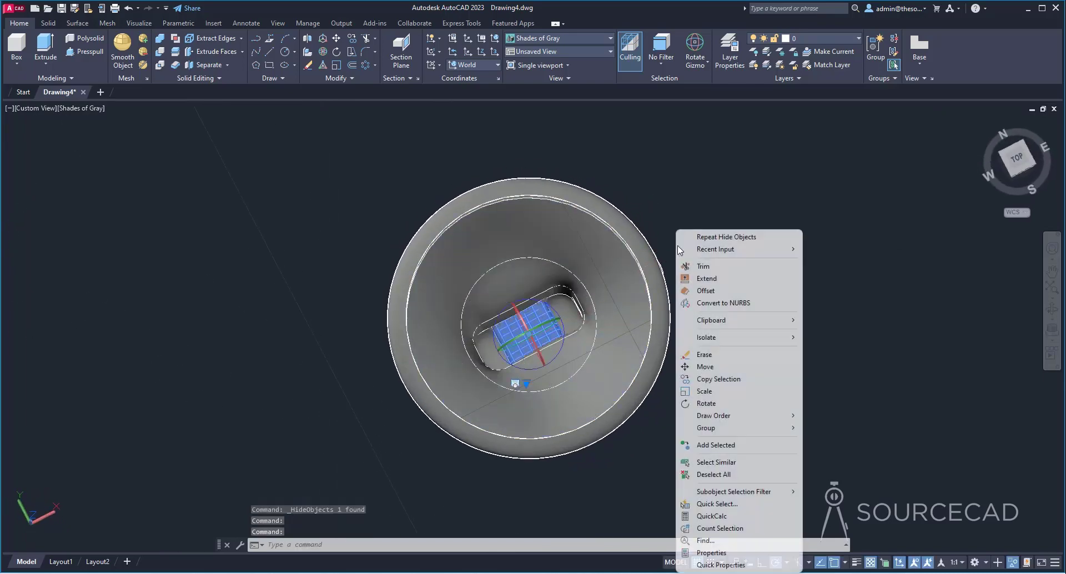
mouse_move(749, 338)
left_click(829, 353)
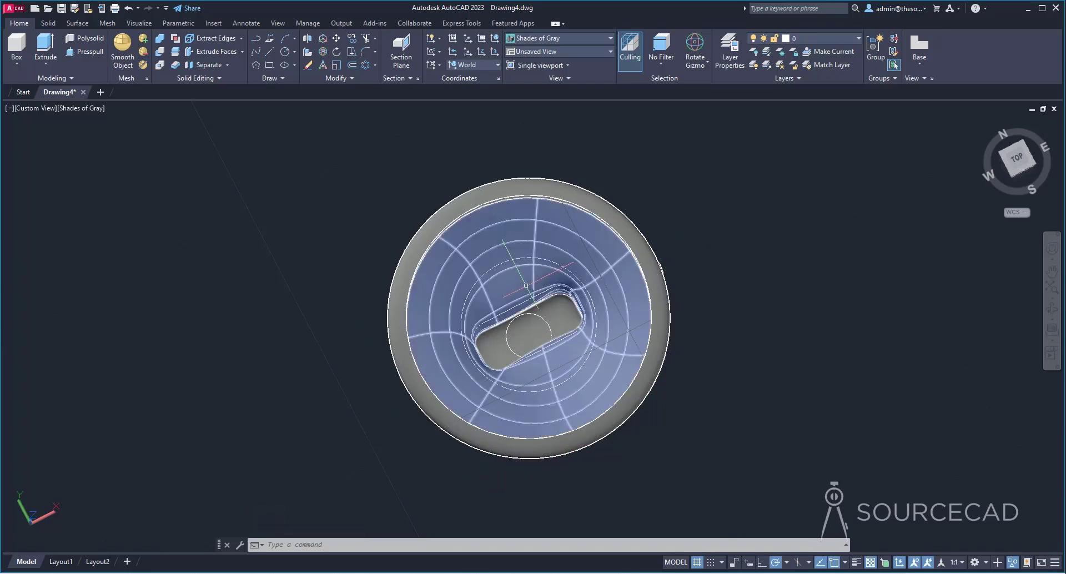
Hide the inner conical face and erase the leftover curves and sphere.
left_click(516, 289)
right_click(294, 248)
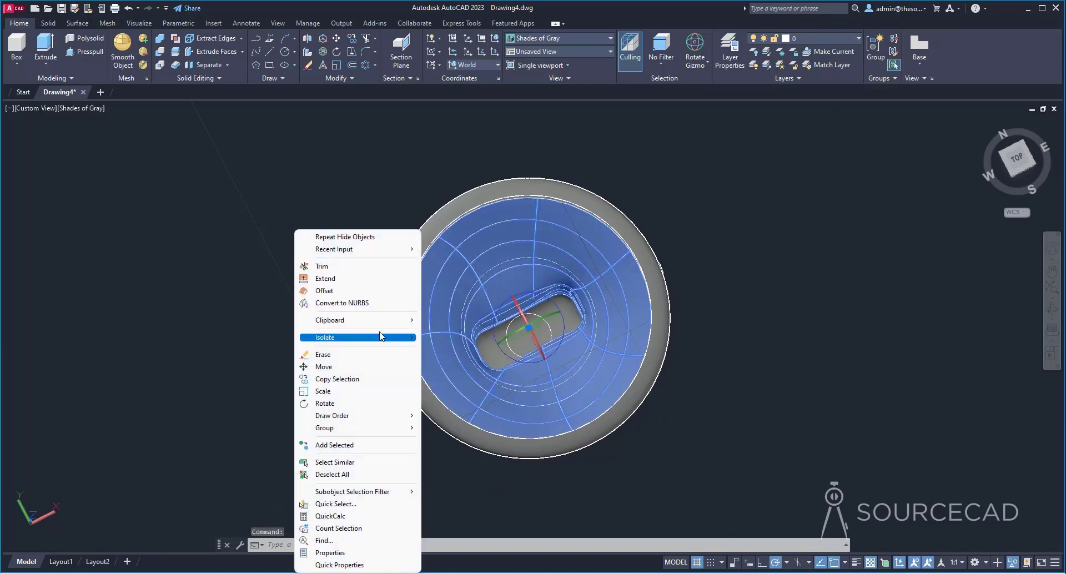
mouse_move(388, 337)
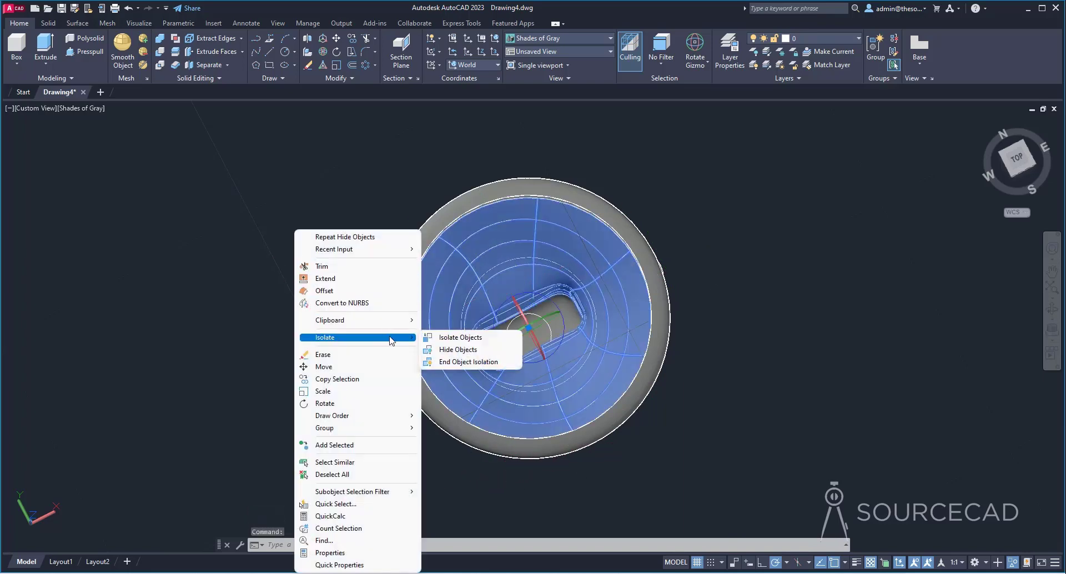
left_click(465, 351)
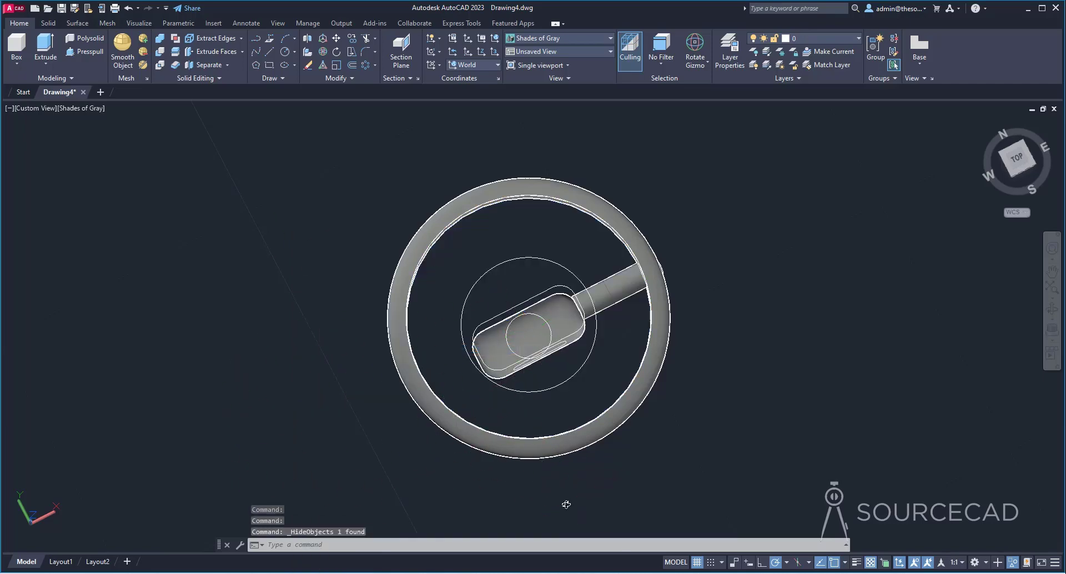
middle_click_drag(565, 504, 550, 393, "shift")
left_click(550, 393)
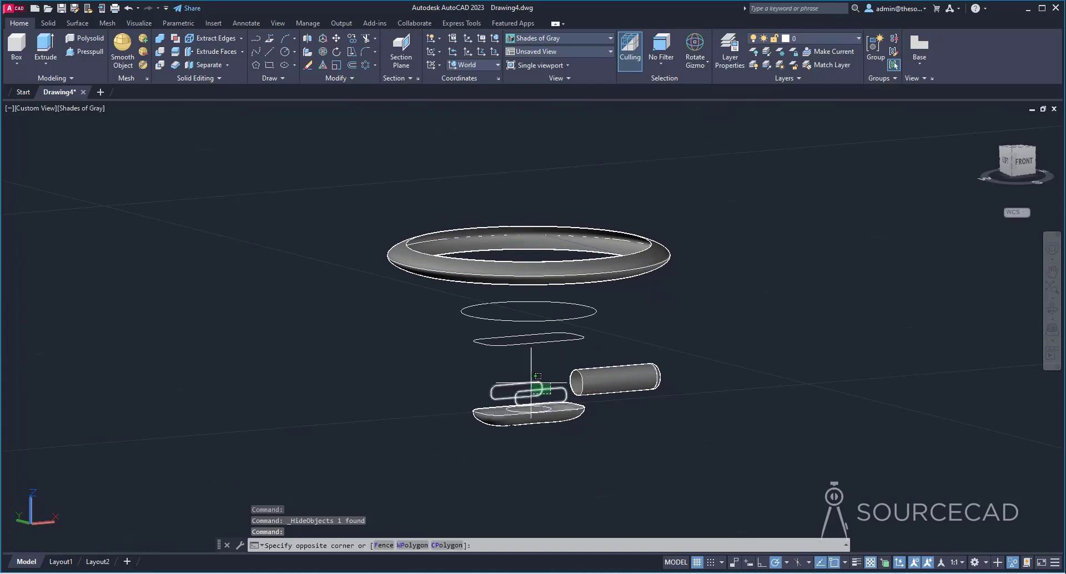
left_click(461, 299)
key("Delete")
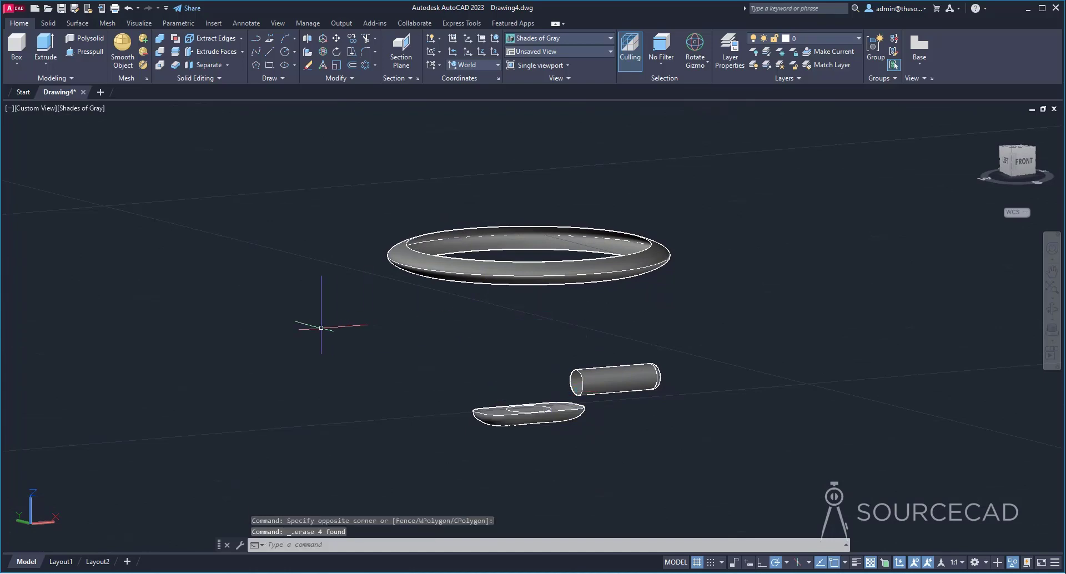
Hide the small flat solid and cylinder, and delete the slot-shaped outline.
middle_click_drag(440, 372, 561, 392, "shift")
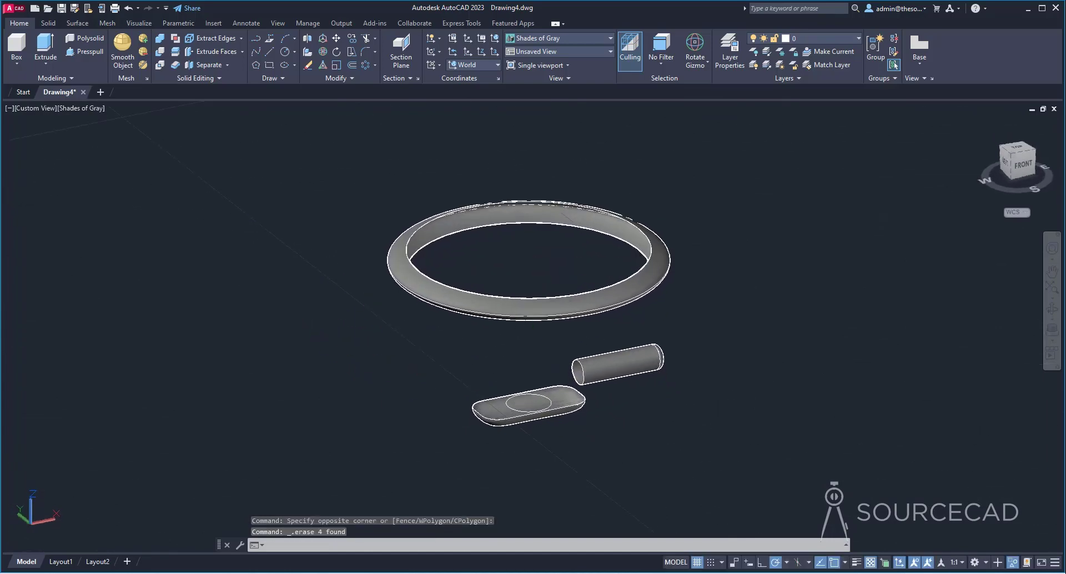
left_click(567, 394)
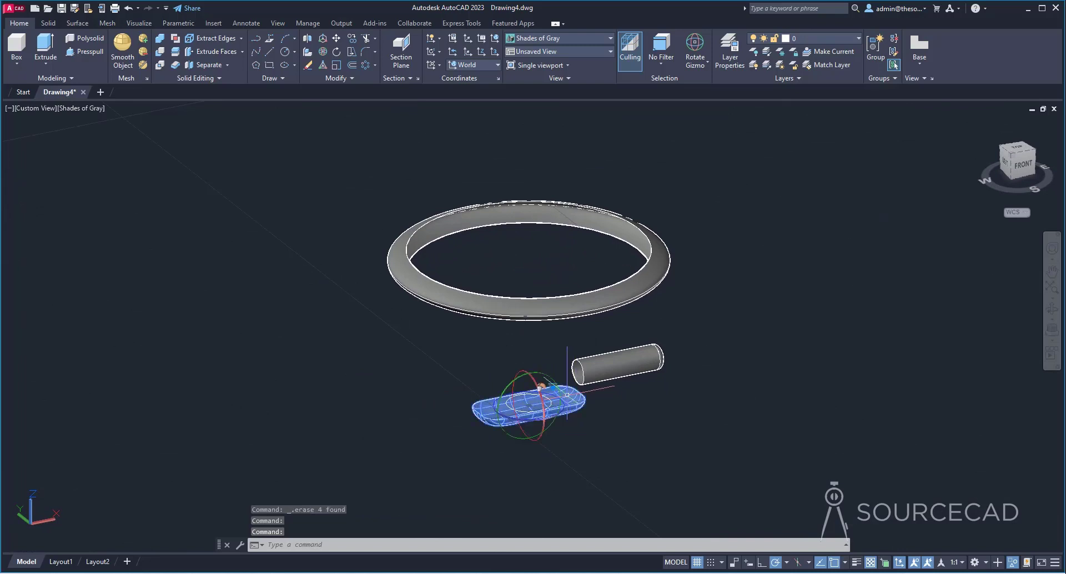
left_click(606, 368)
right_click(678, 321)
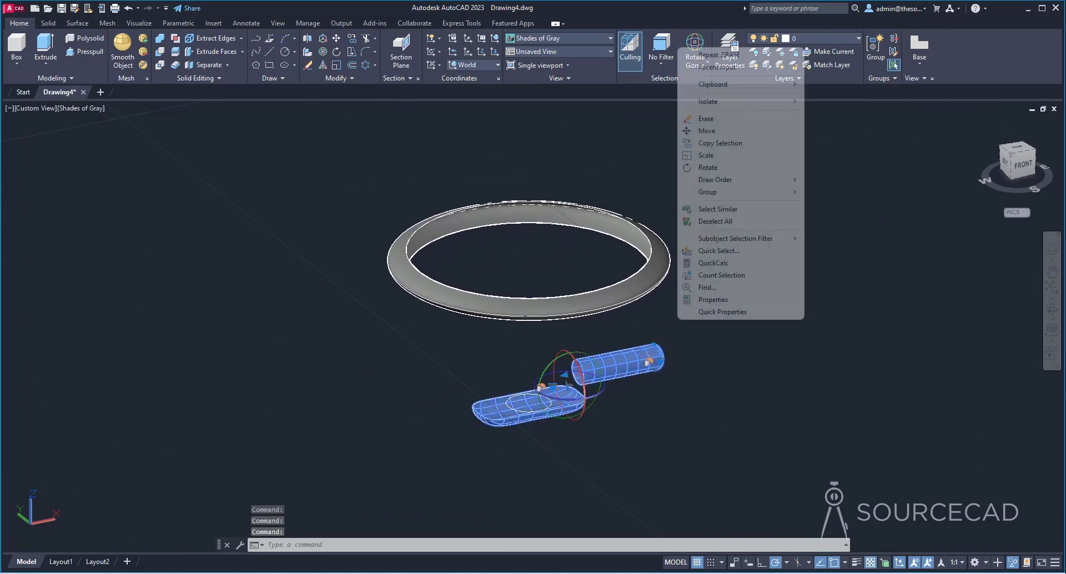
mouse_move(741, 102)
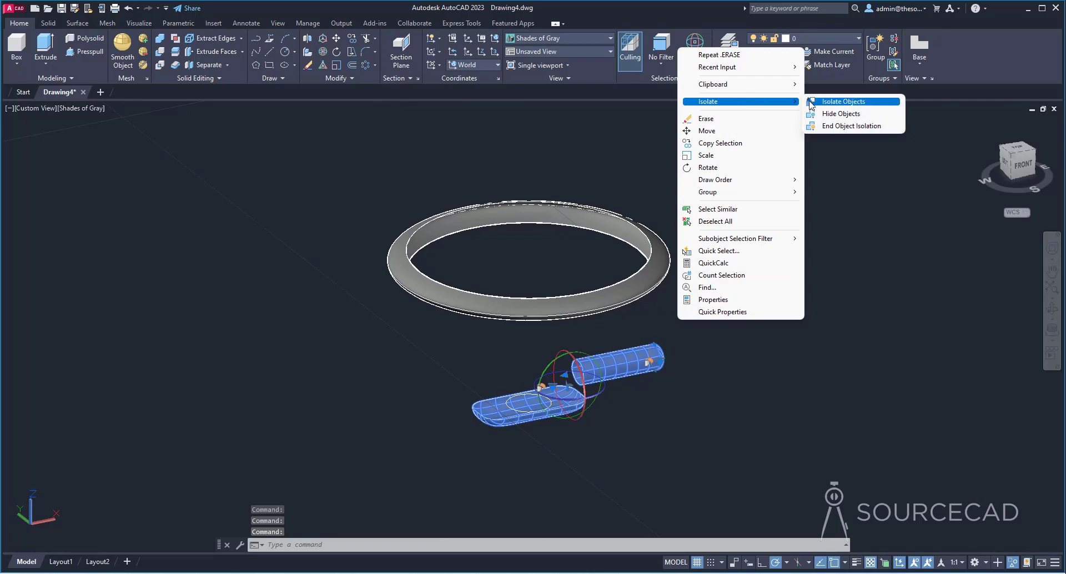
left_click(827, 113)
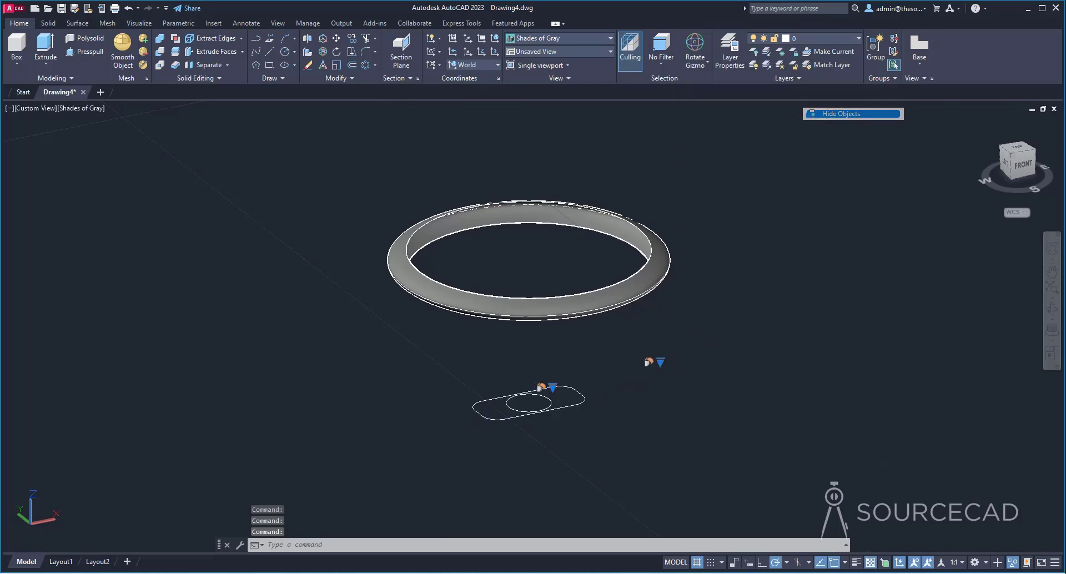
left_click(583, 404)
key("Delete")
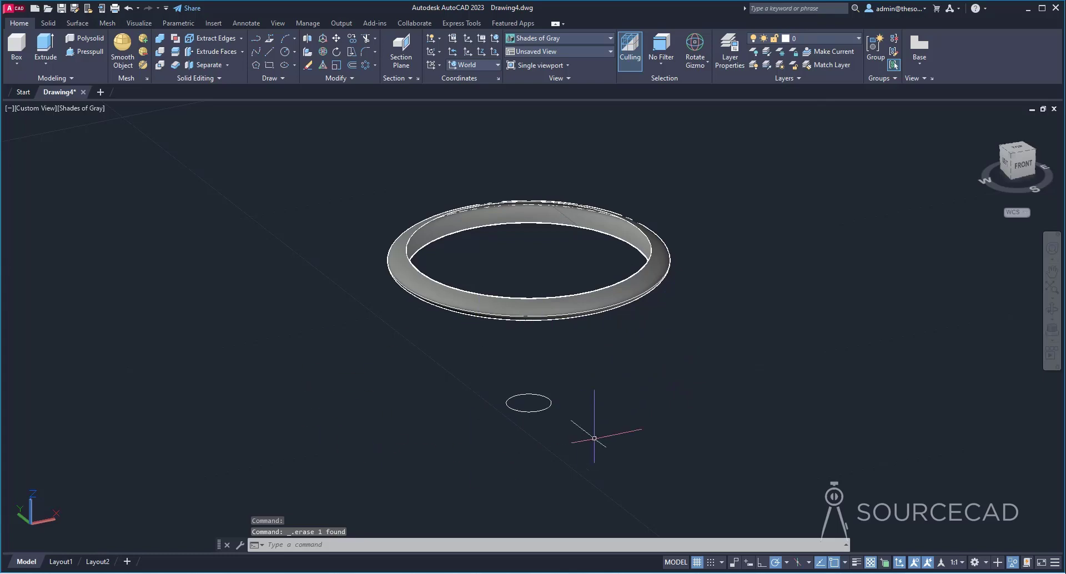
middle_click_drag(594, 438, 533, 492, "shift")
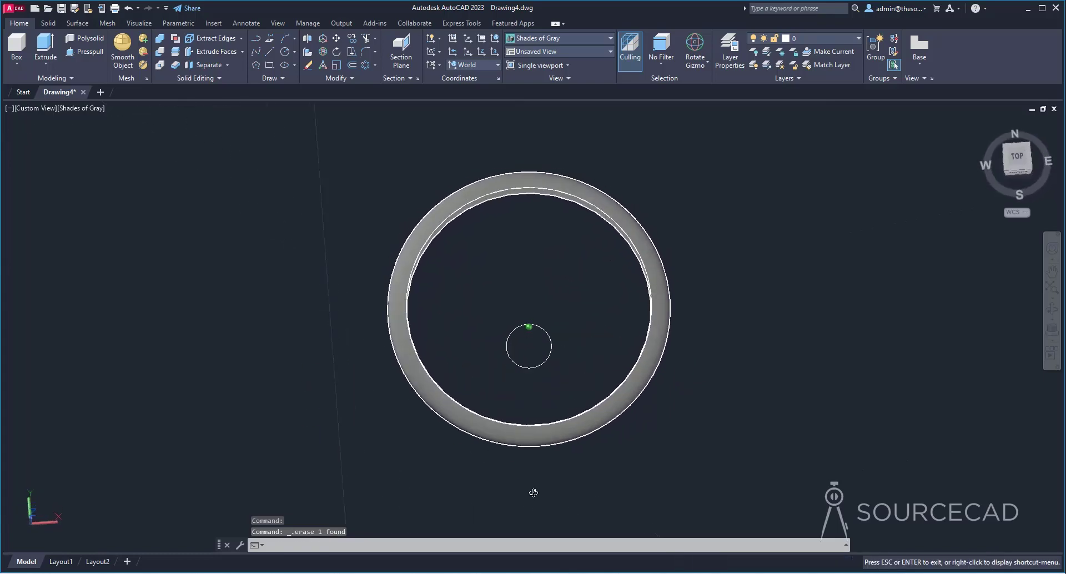
In Top view, draw a radius-0.05 circle at the top of the radius-0.8 circle.
left_click(1022, 159)
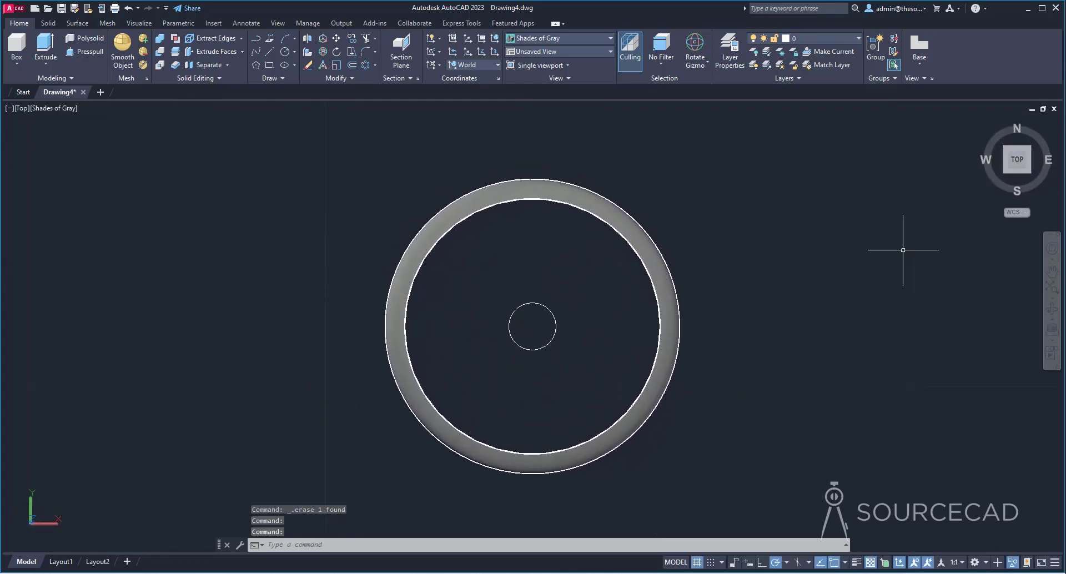
left_click(284, 51)
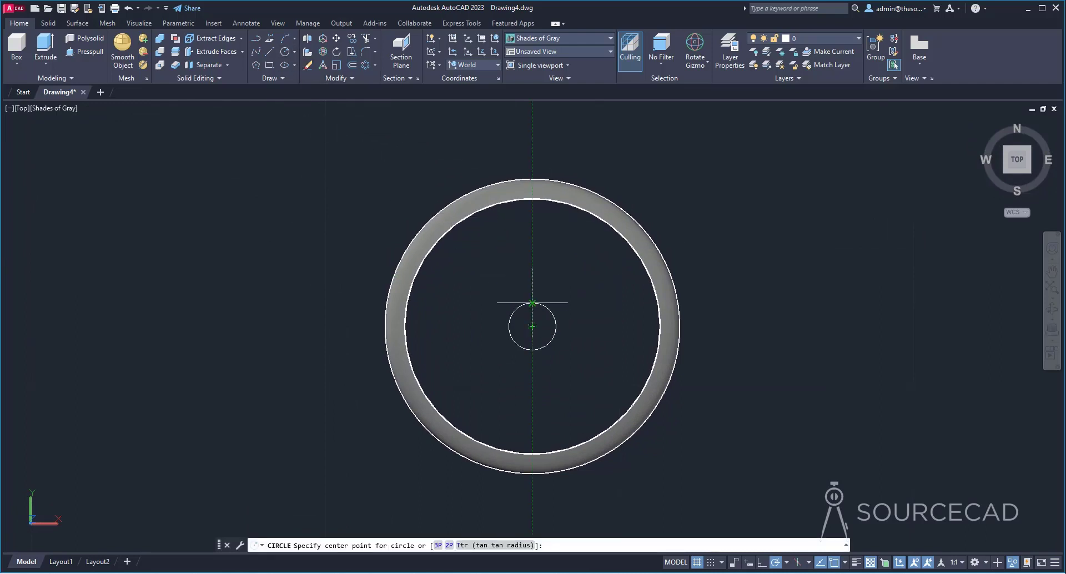
left_click(532, 327)
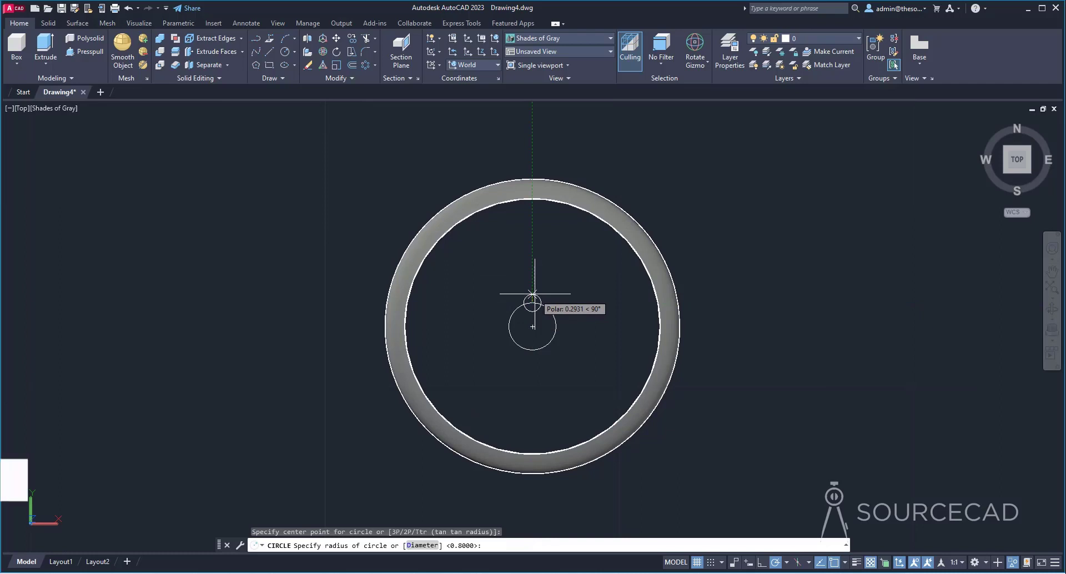
type("0.")
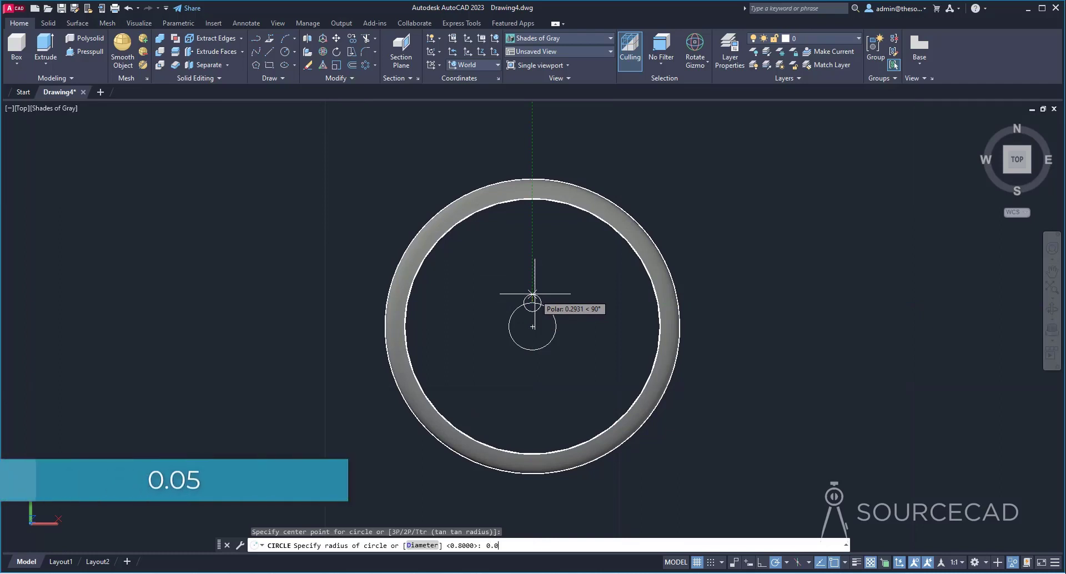
type("05")
key("Return")
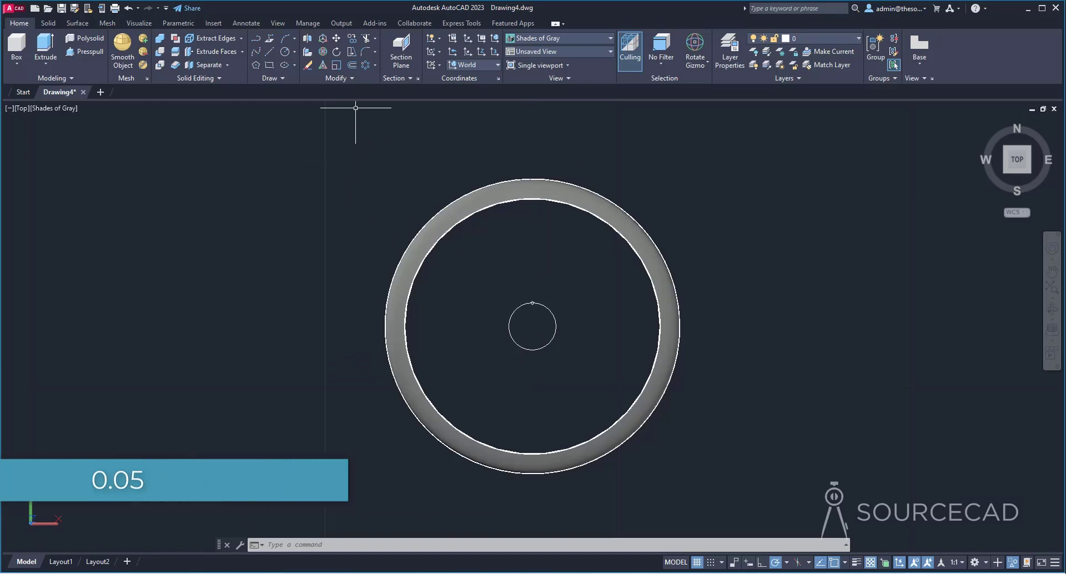
left_click(375, 64)
left_click(391, 127)
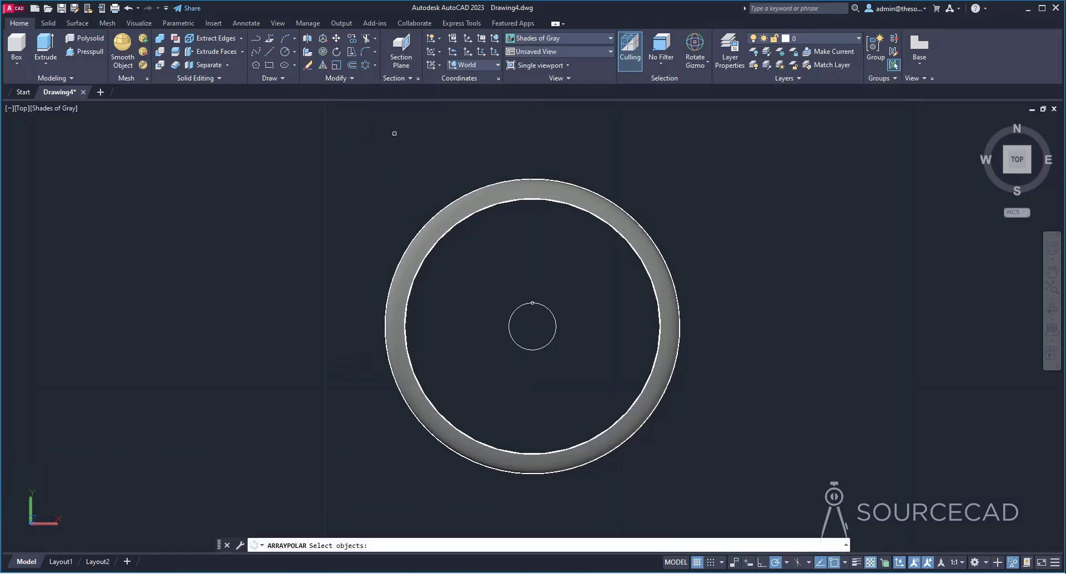
Polar-array the tiny circle about the small circle's centre with 20 items.
scroll(530, 303, "up", 3)
left_click(529, 304)
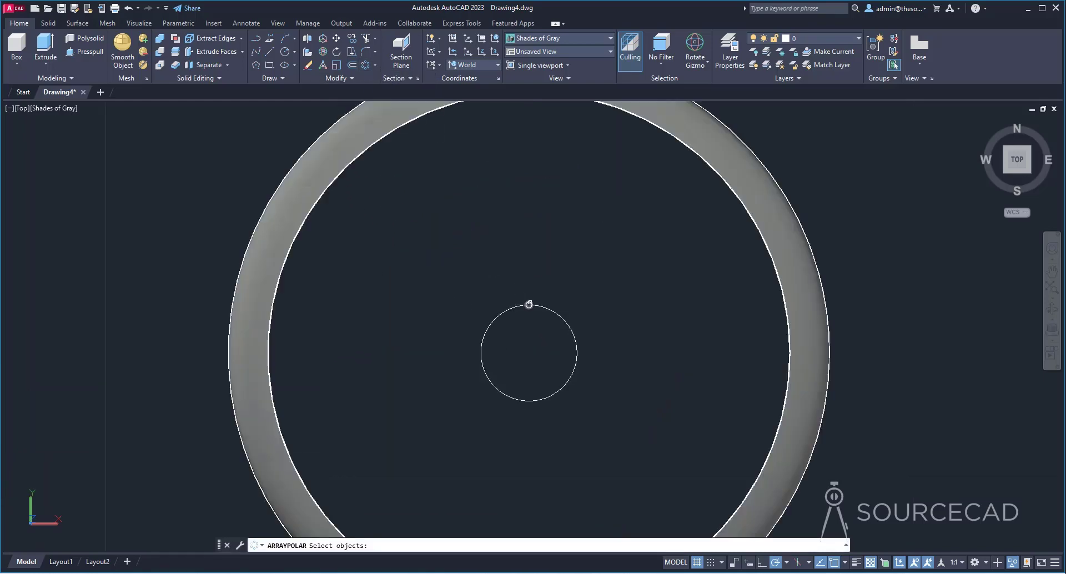
key("Return")
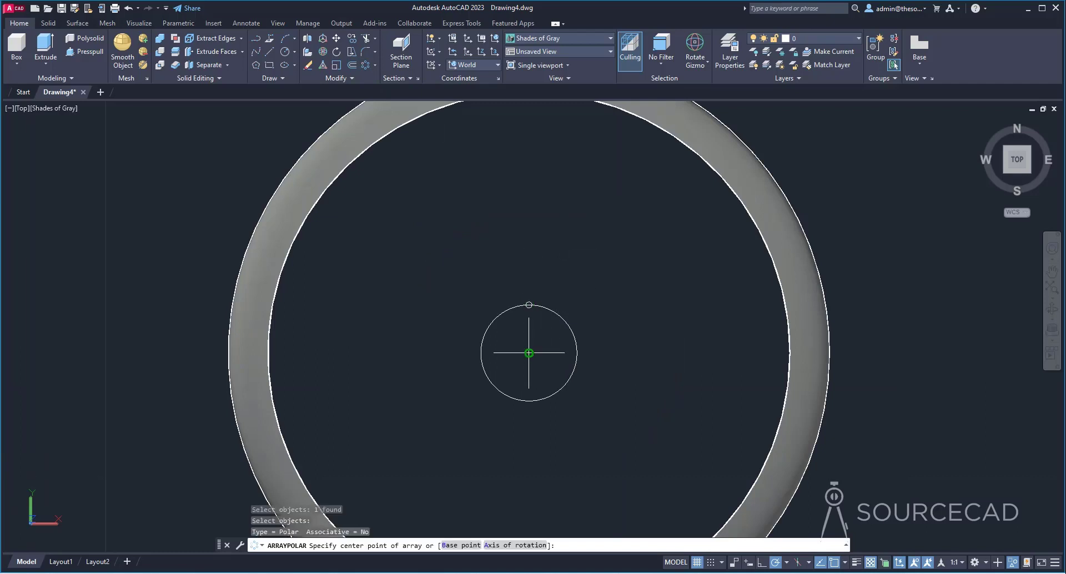
left_click(529, 352)
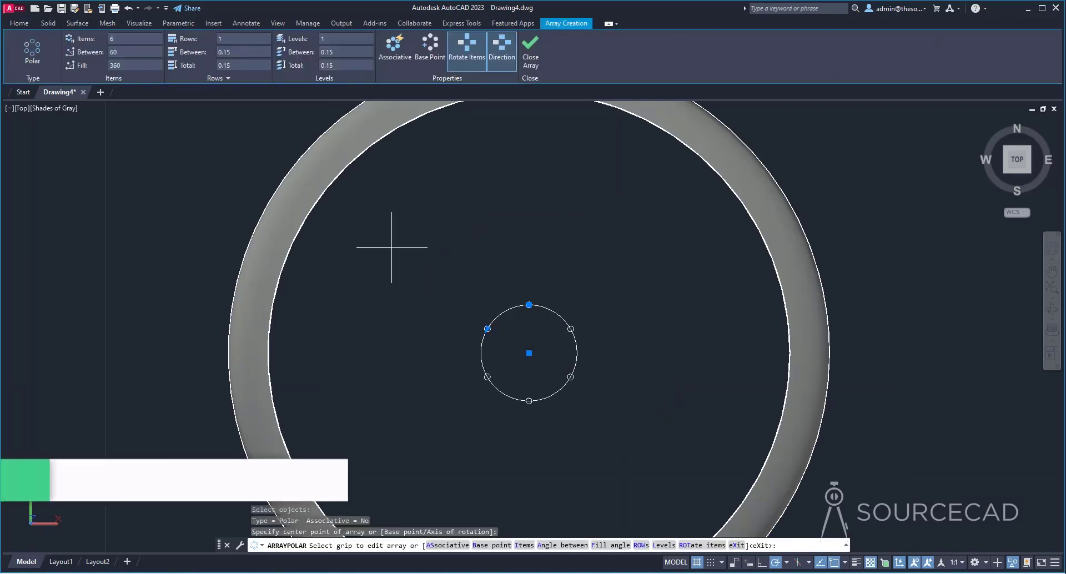
left_click(134, 38)
type("2")
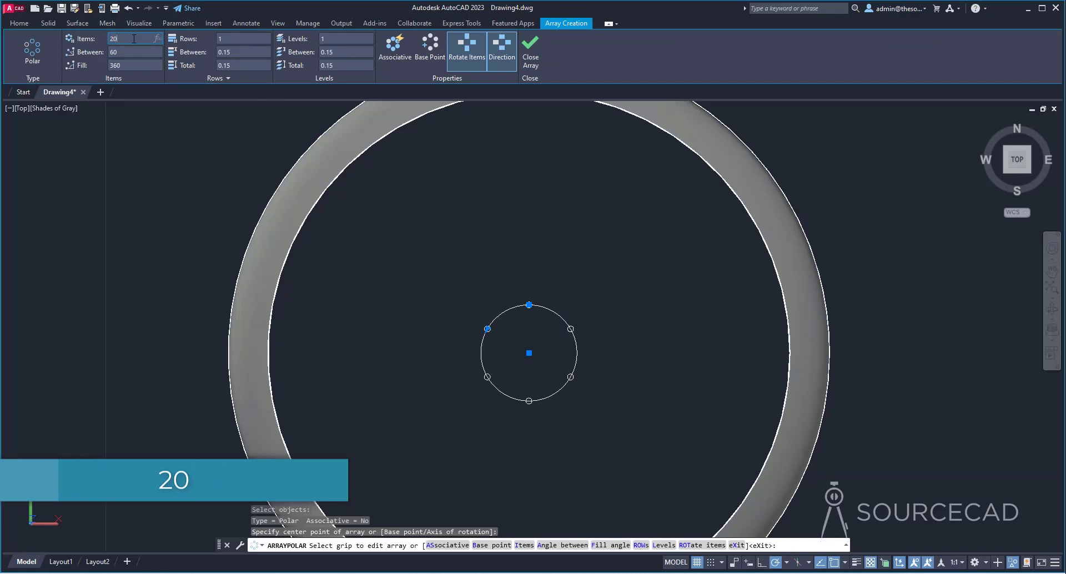
type("0")
key("Return")
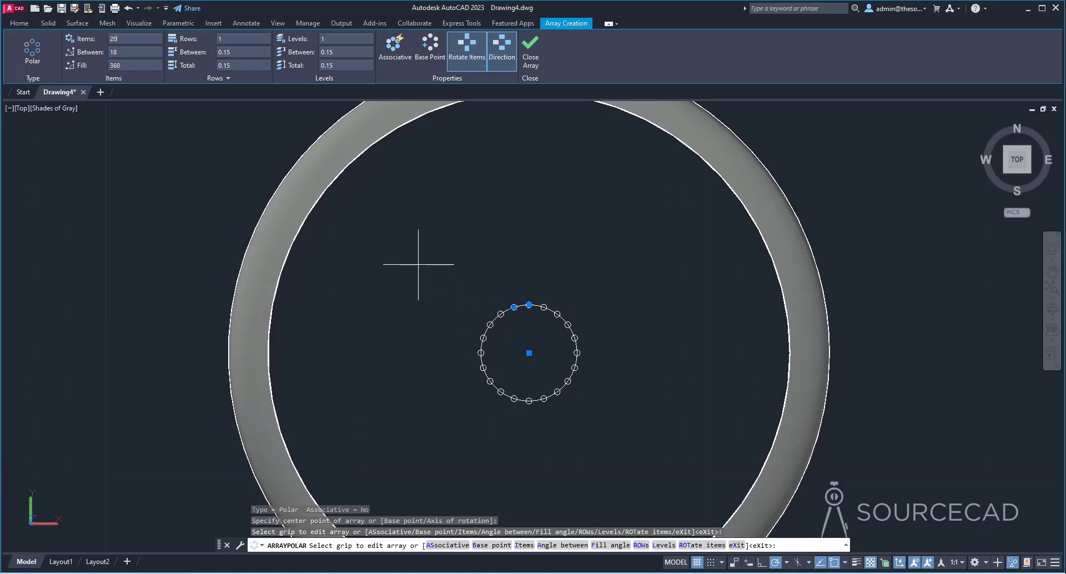
Give the polar array 12 rows spaced 0.3 apart.
left_click(228, 39)
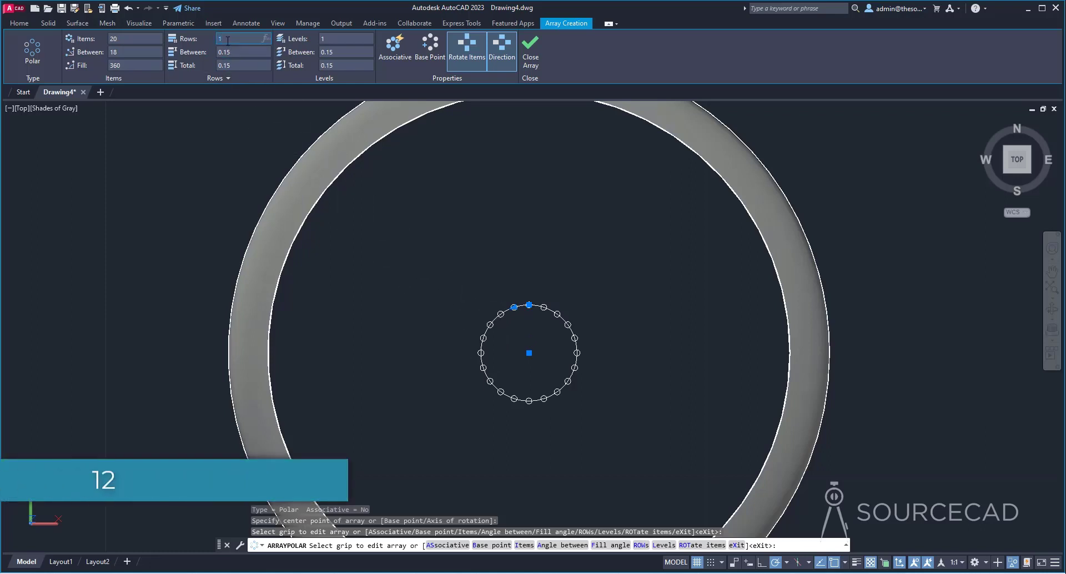
type("12")
key("Return")
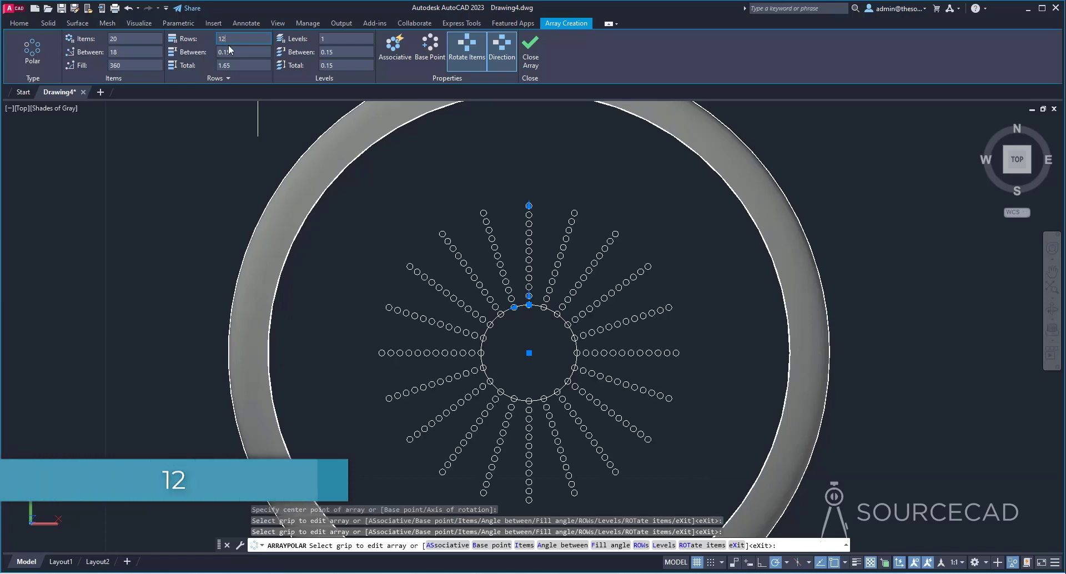
left_click(232, 52)
double_click(232, 51)
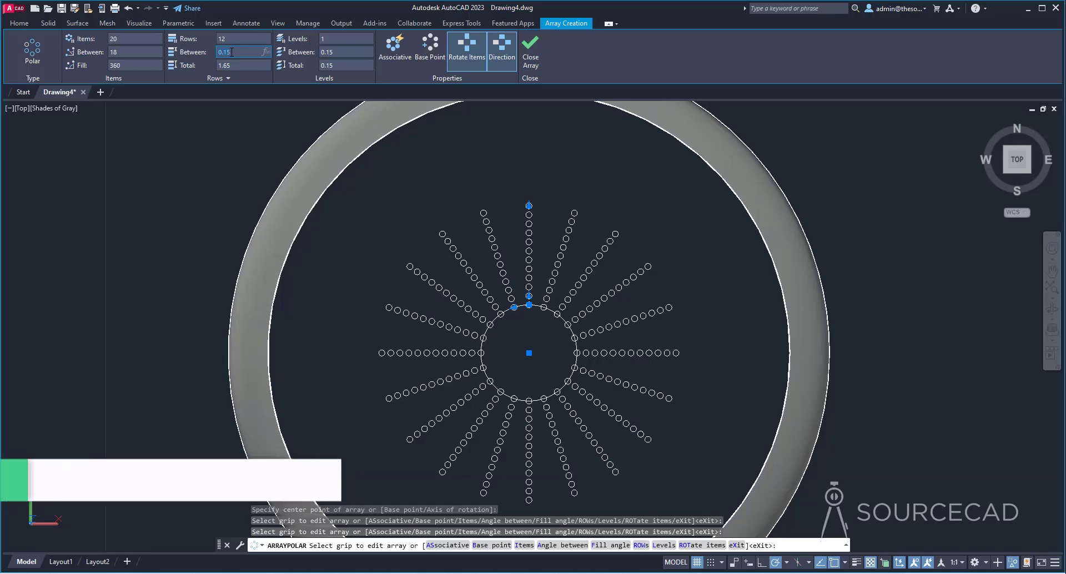
type("0.3")
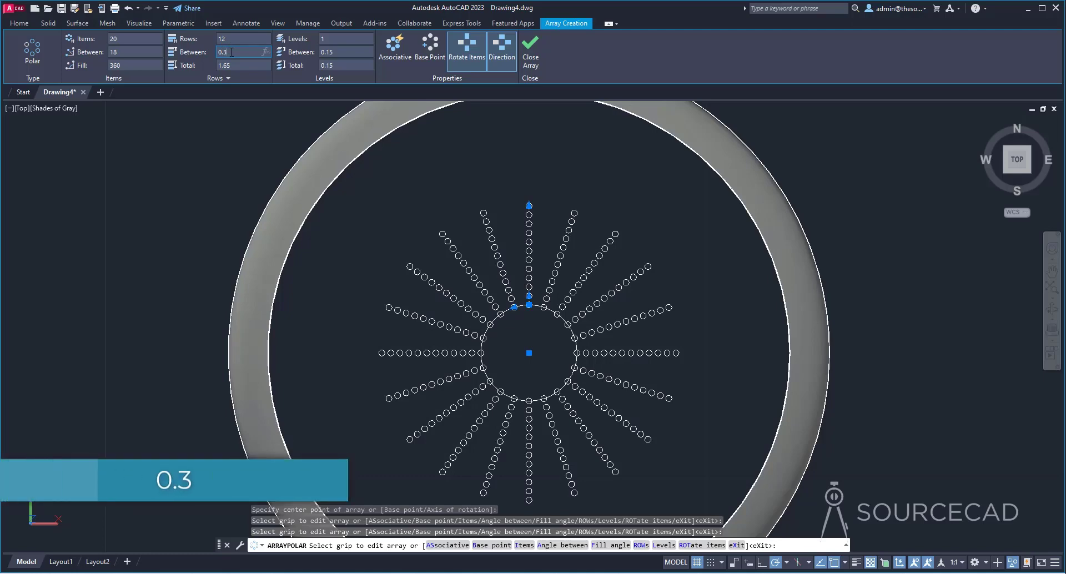
key("Return")
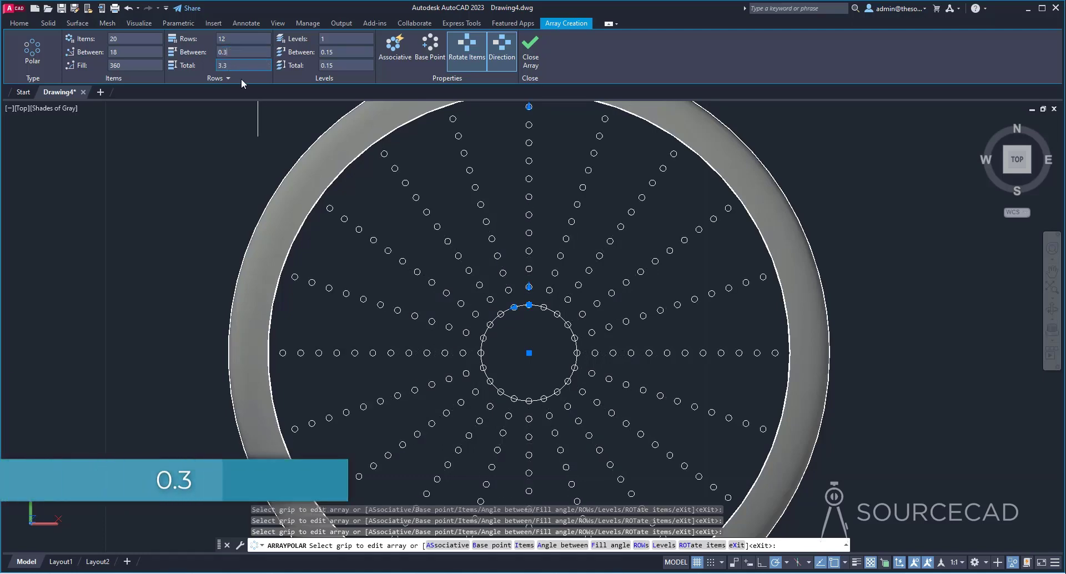
scroll(464, 256, "down", 2)
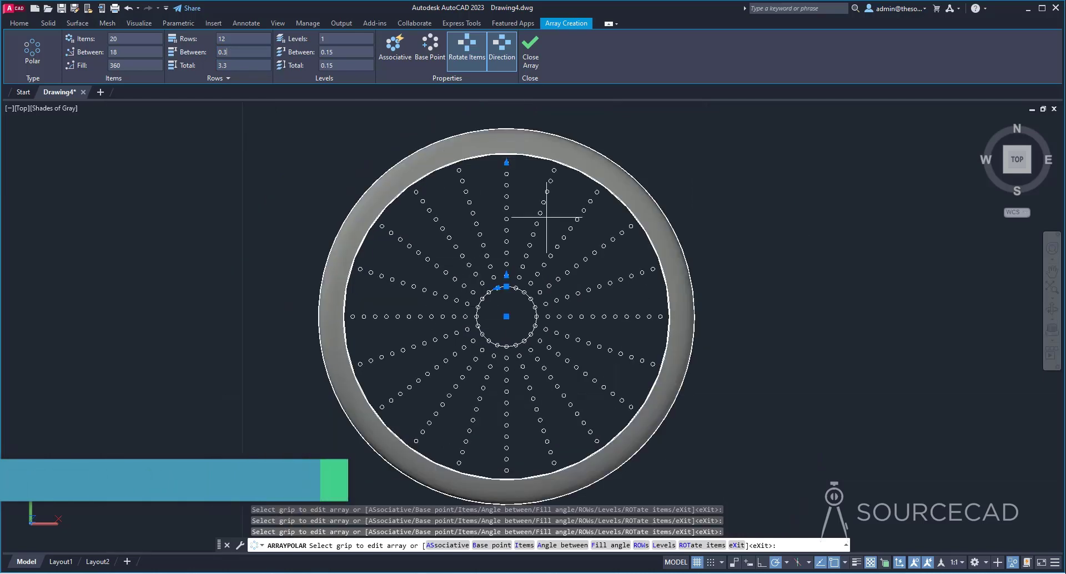
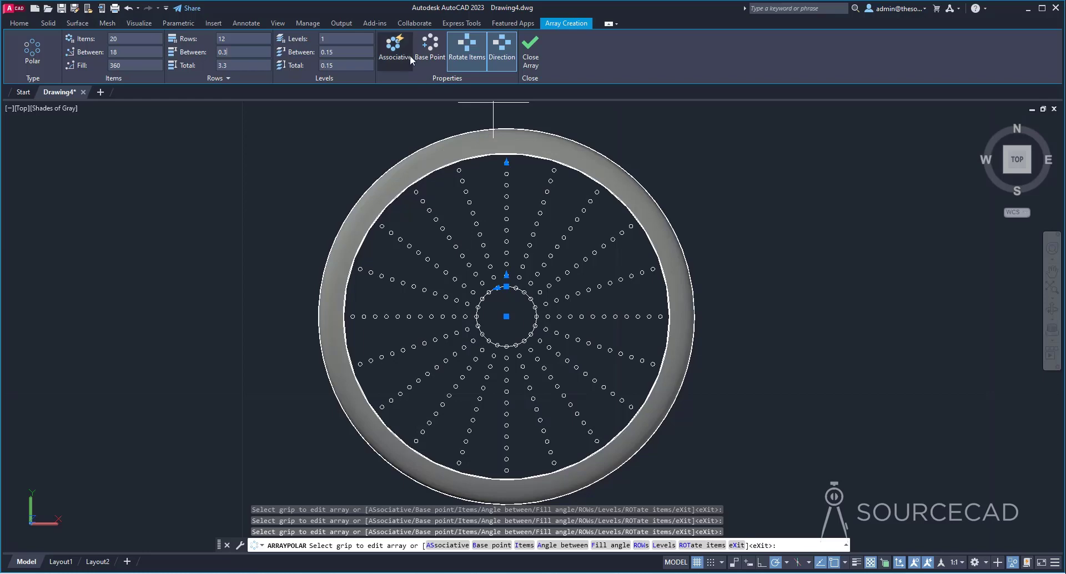
Close the polar array of small holes and select the central circle.
left_click(531, 46)
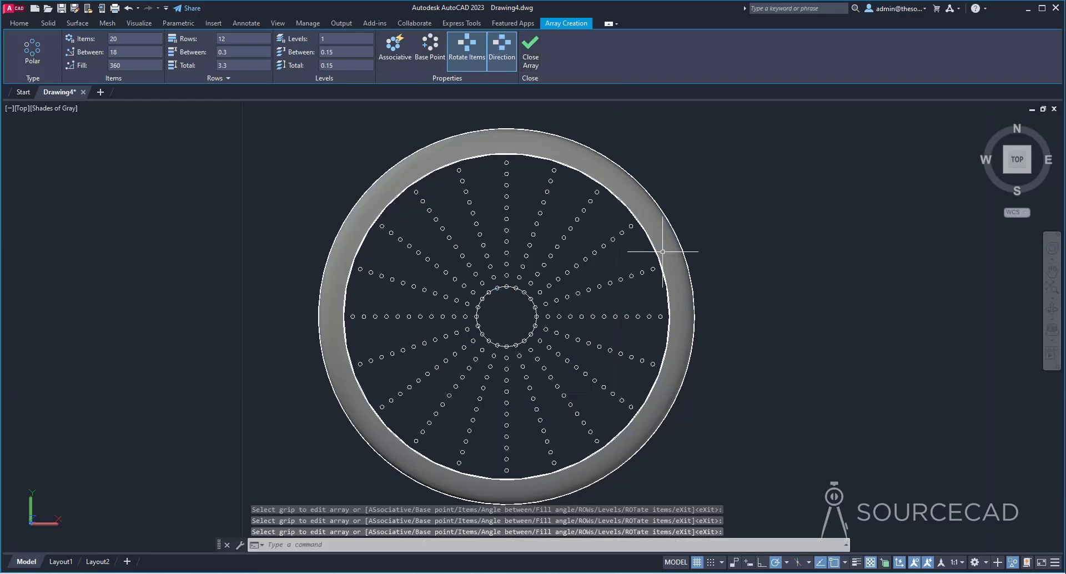
left_click(534, 307)
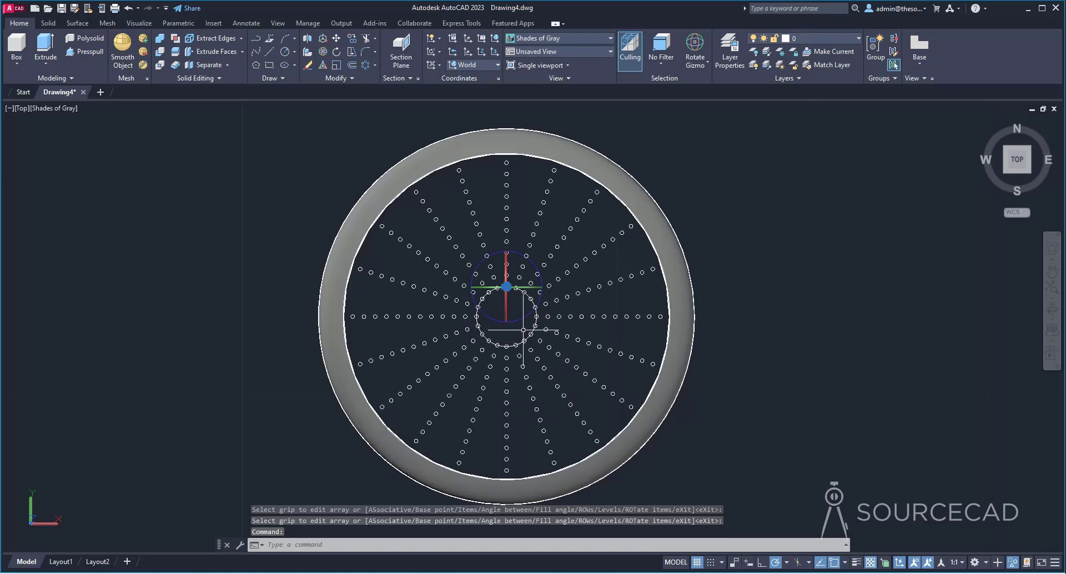
scroll(487, 294, "up", 5)
left_click(509, 296)
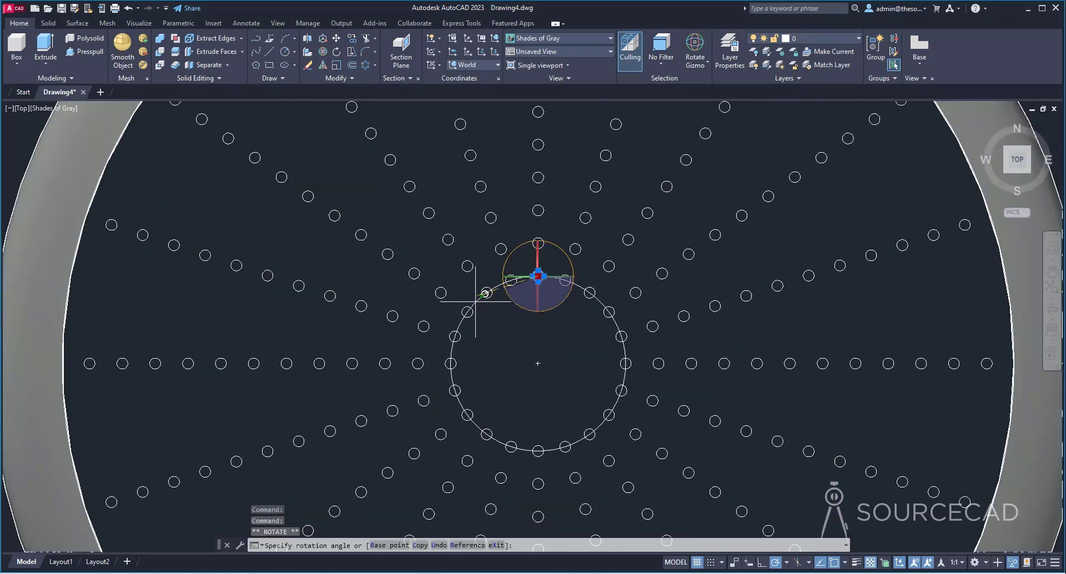
key("Escape")
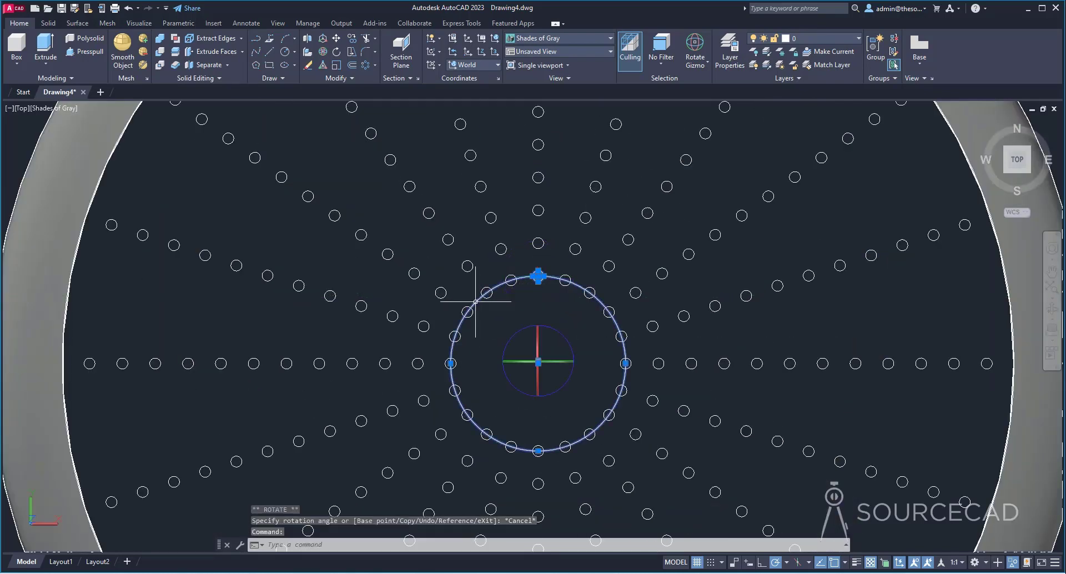
Erase only the central guide circle, undoing a first deletion that removed too much.
key("Delete")
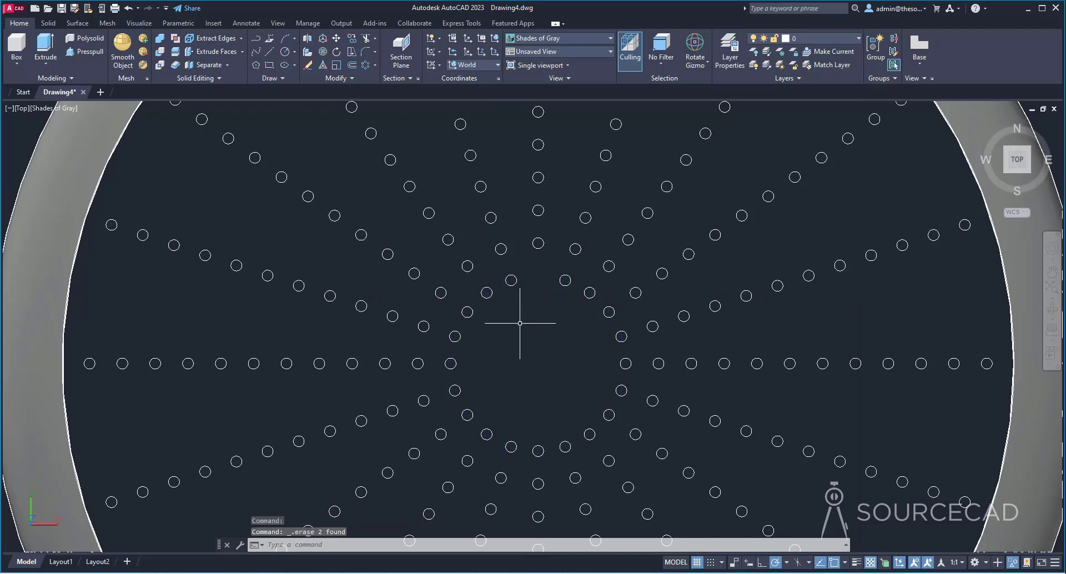
key("ctrl+z")
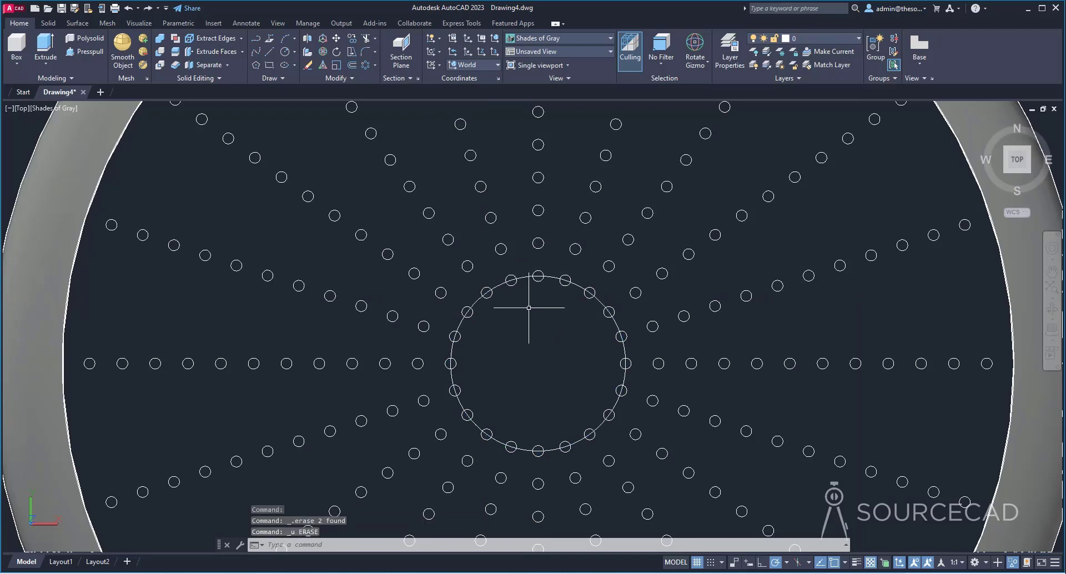
left_click(524, 276)
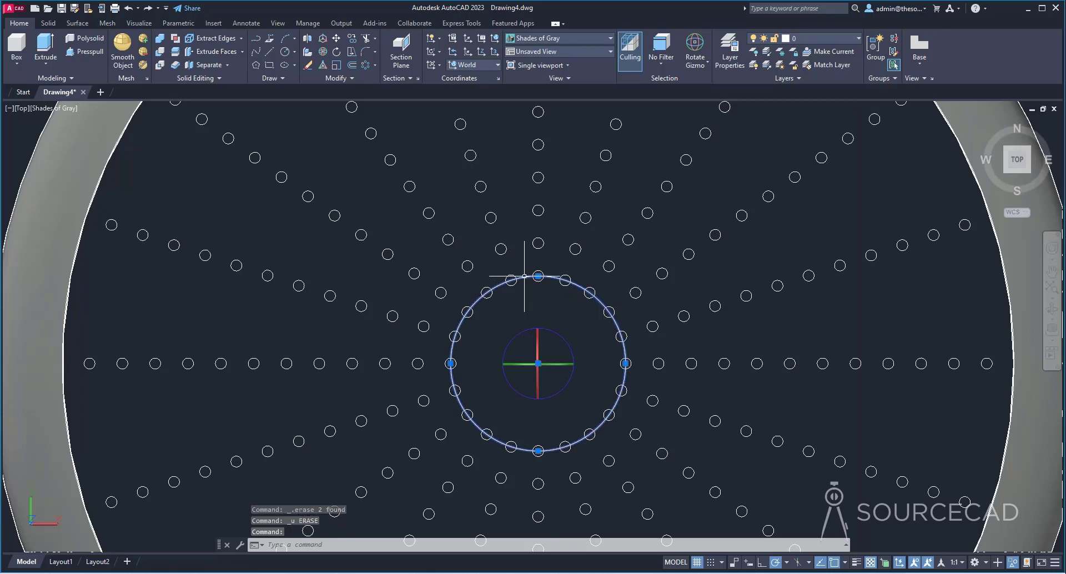
key("Delete")
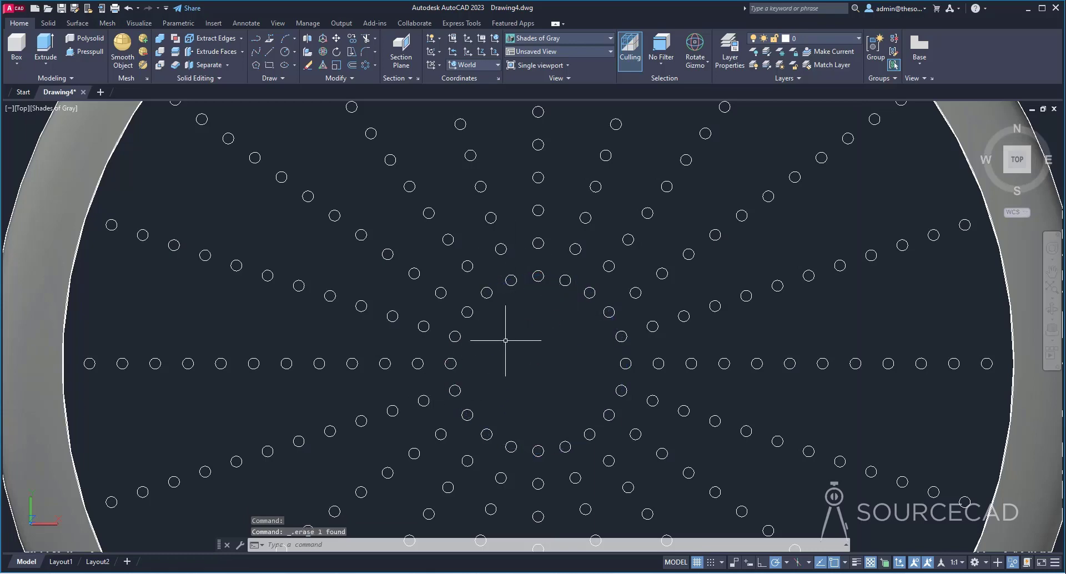
scroll(506, 341, "down", 7)
End object isolation so all six hidden shower-head parts reappear in a tilted view.
middle_click_drag(547, 451, 582, 333, "shift")
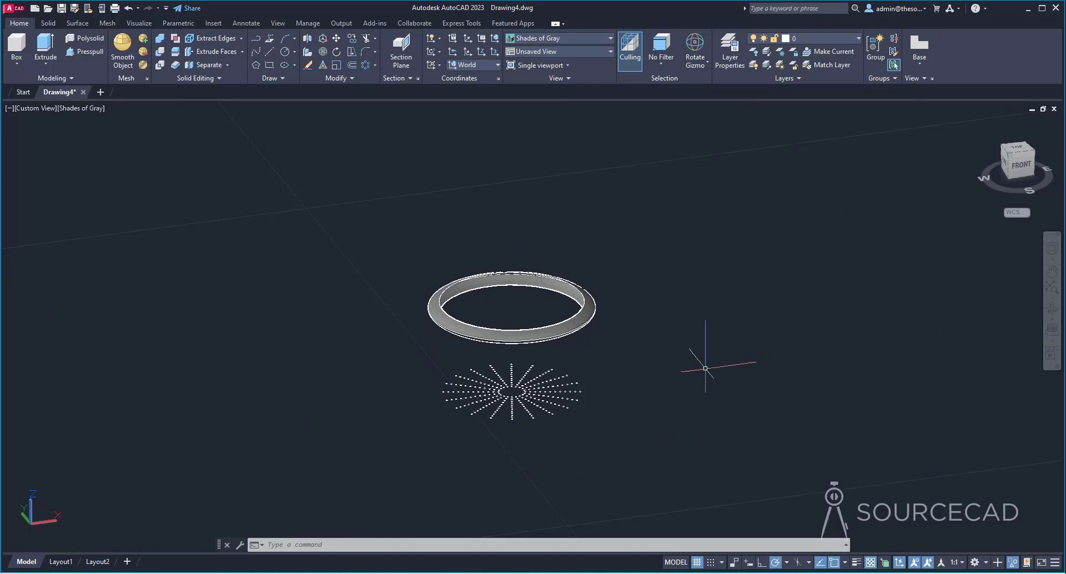
right_click(636, 203)
mouse_move(716, 259)
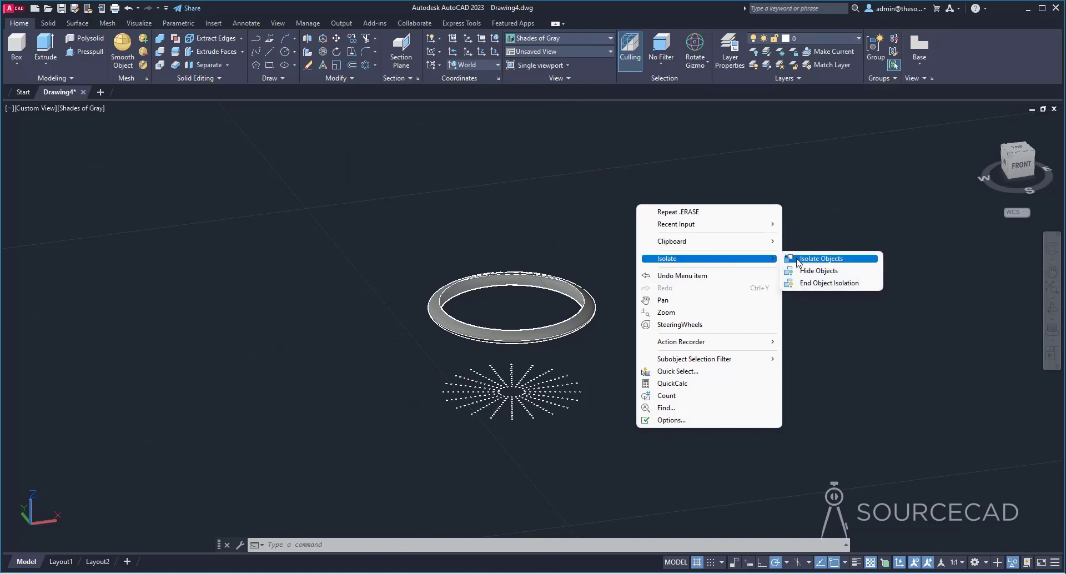
left_click(799, 283)
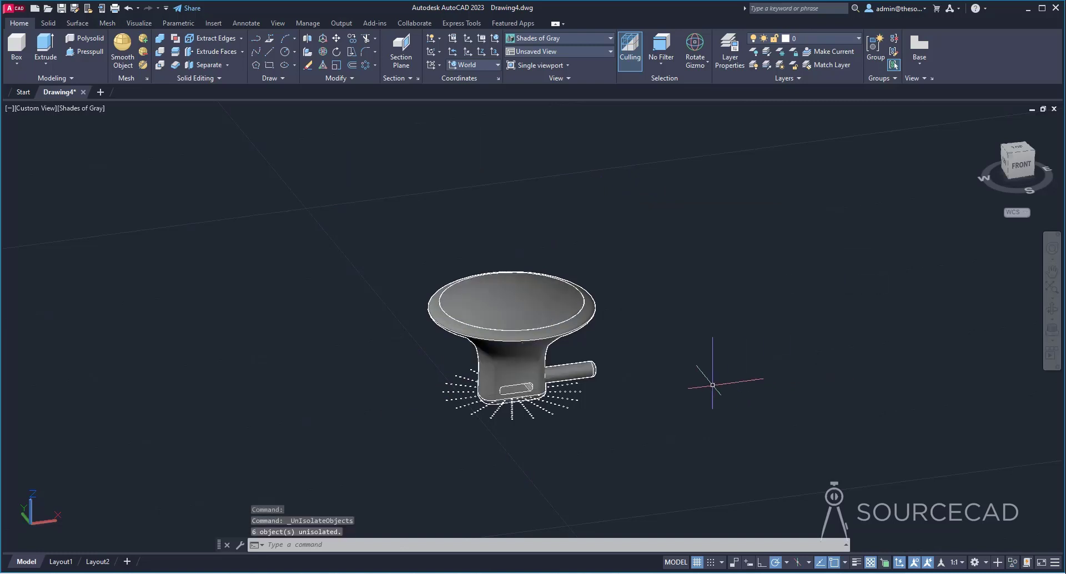
Select the bowl's rim and body from a lower, side-on angle.
middle_click_drag(655, 383, 657, 379, "shift")
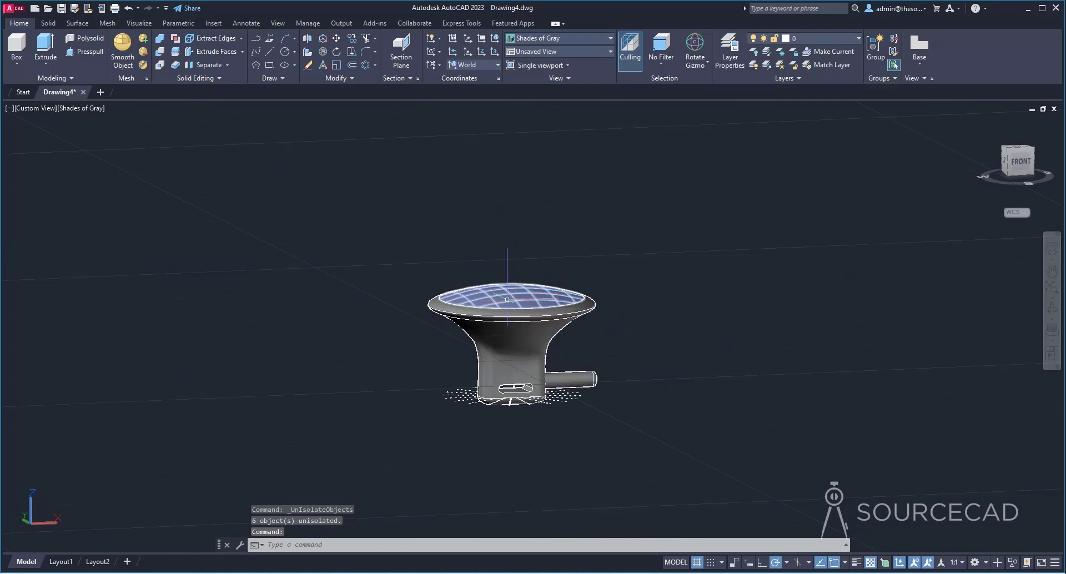
left_click(445, 304)
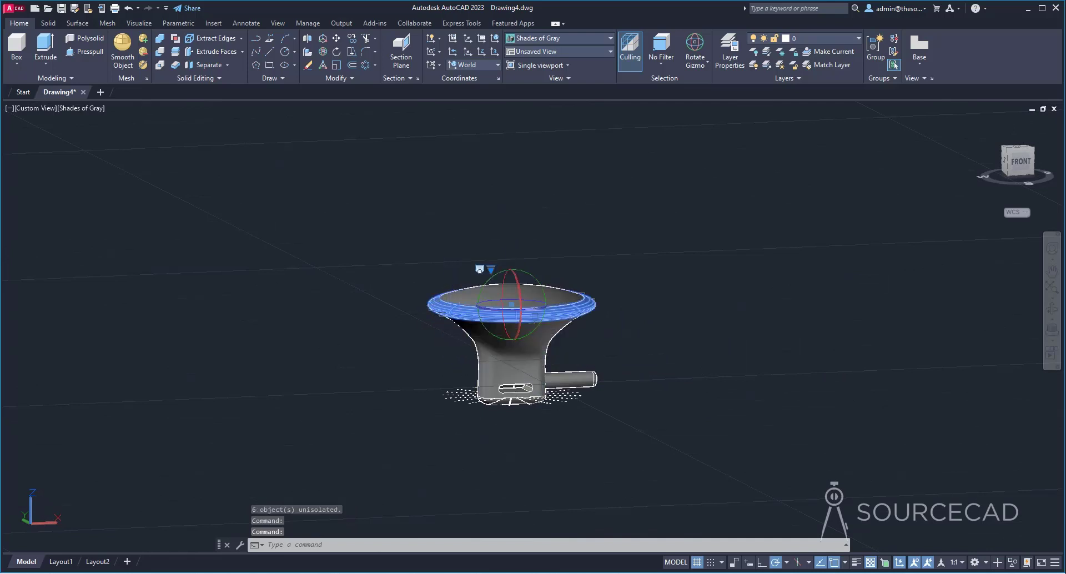
left_click(449, 317)
Hide the selected bowl parts and erase the two outer rings.
right_click(422, 352)
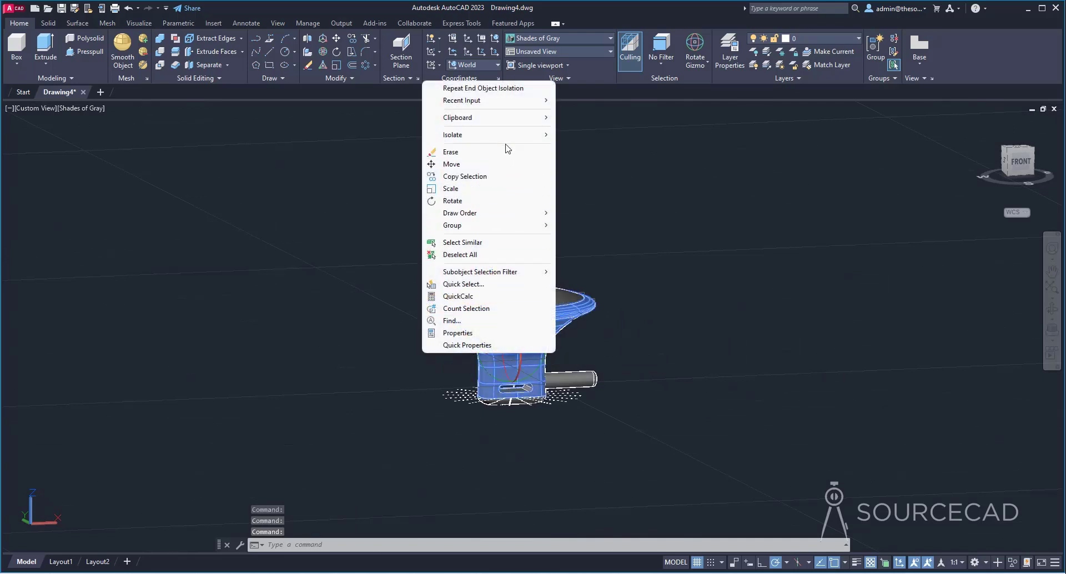
mouse_move(535, 138)
left_click(593, 147)
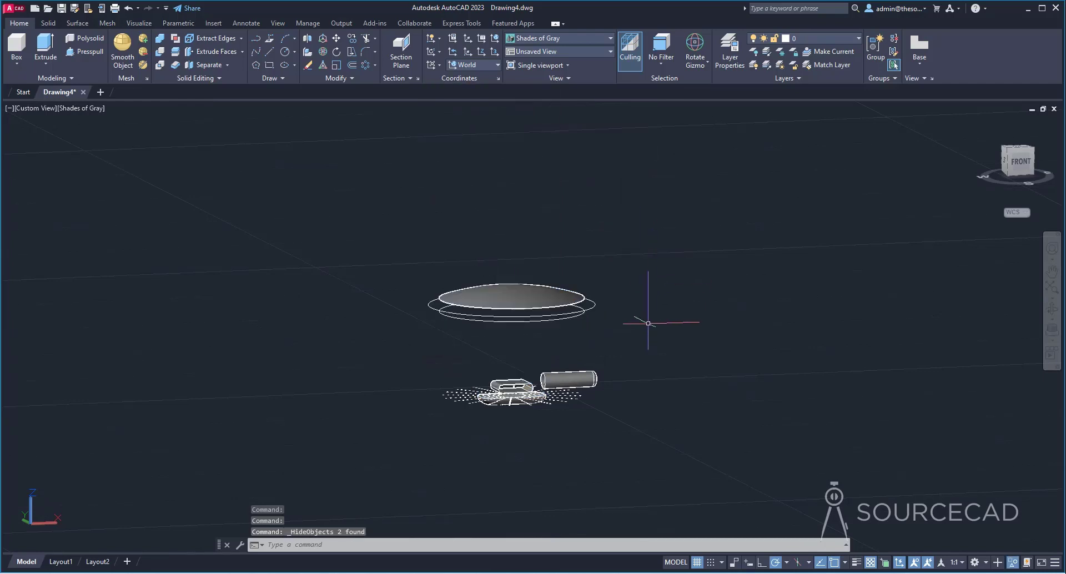
left_click(535, 328)
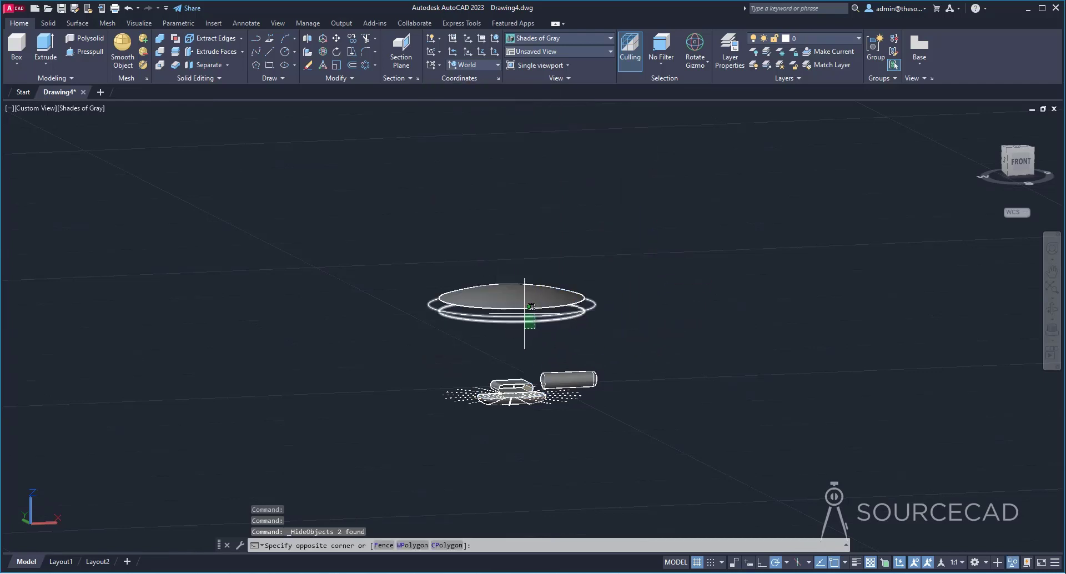
left_click(525, 315)
key("Delete")
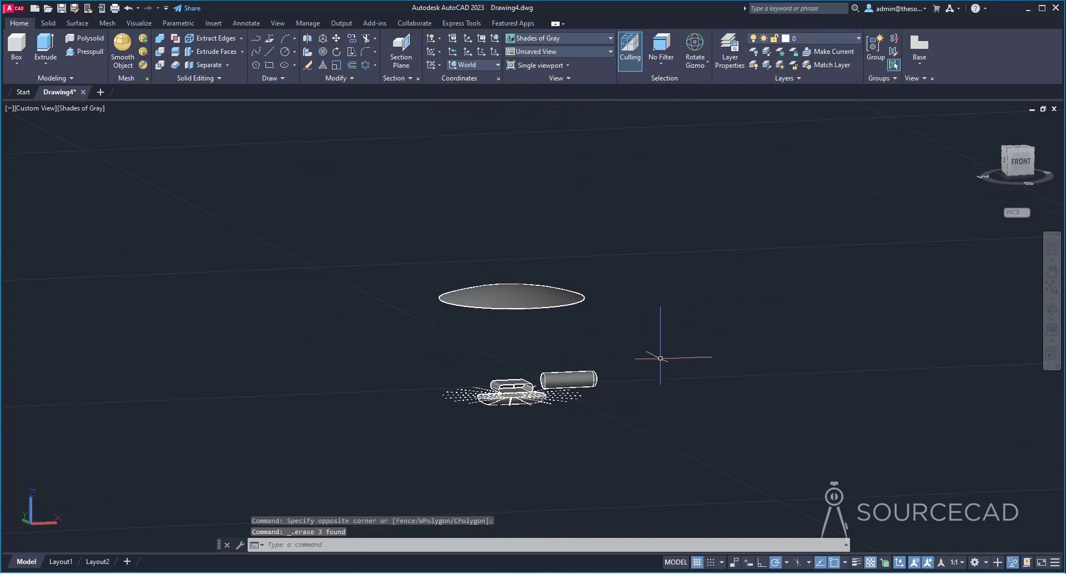
Hide the side handle cylinder.
left_click(591, 383)
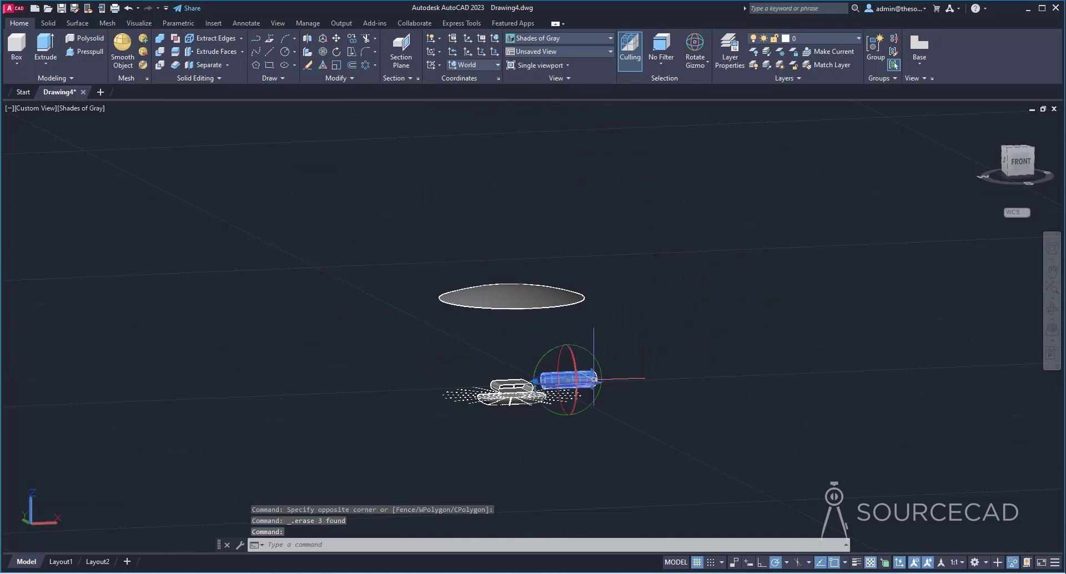
scroll(610, 378, "up", 3)
left_click(581, 376)
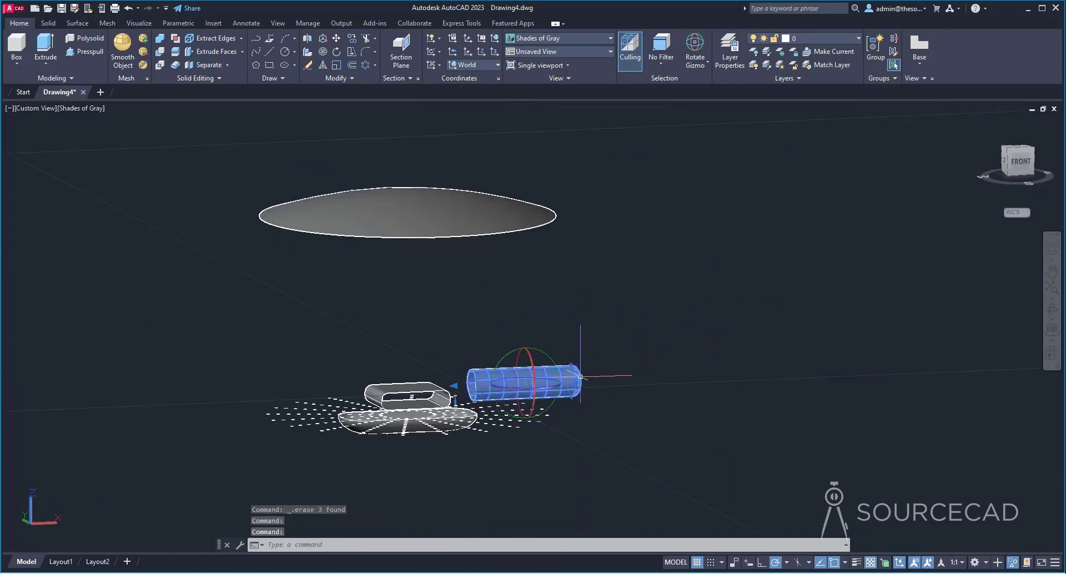
right_click(592, 331)
mouse_move(665, 115)
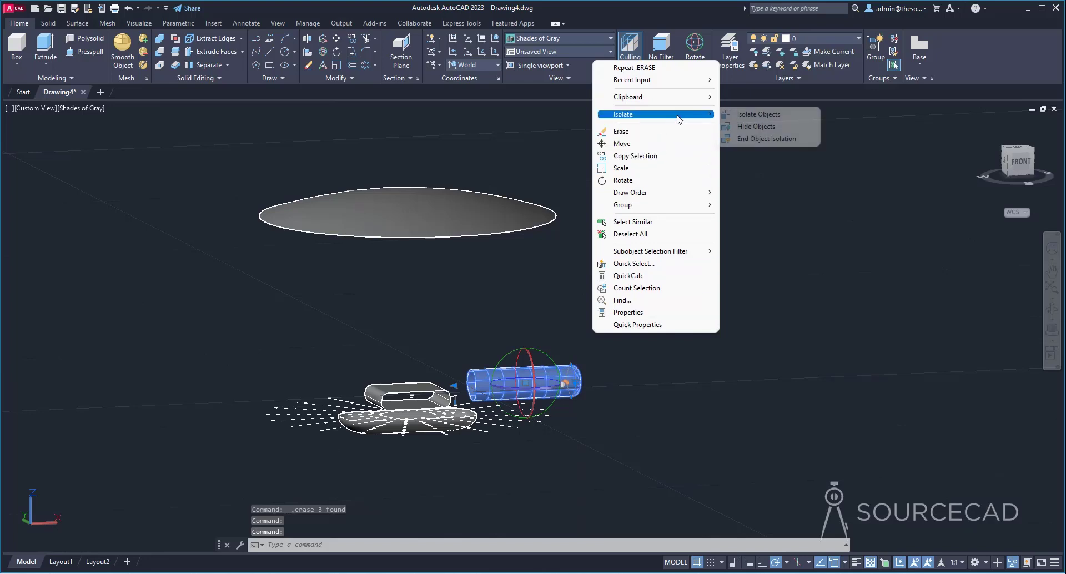
left_click(752, 127)
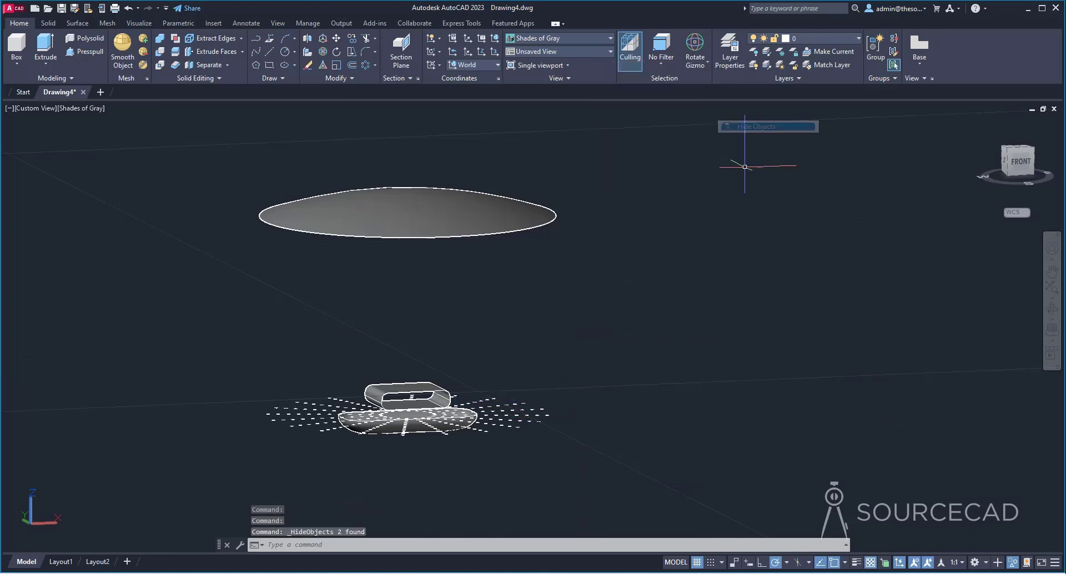
Hide the ring piece at the bowl's base and view the model from above.
left_click(449, 391)
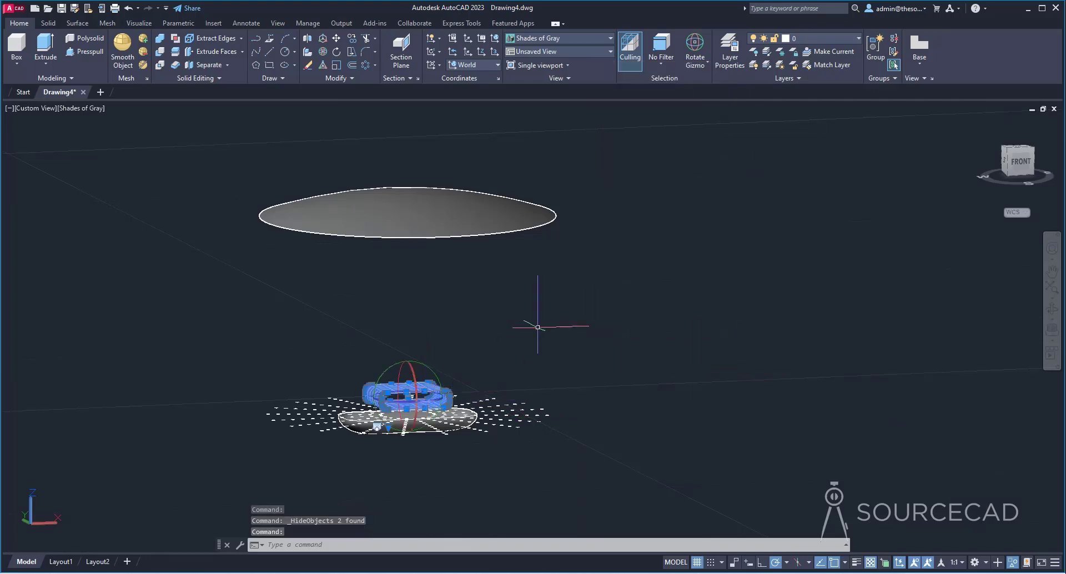
right_click(538, 369)
mouse_move(631, 337)
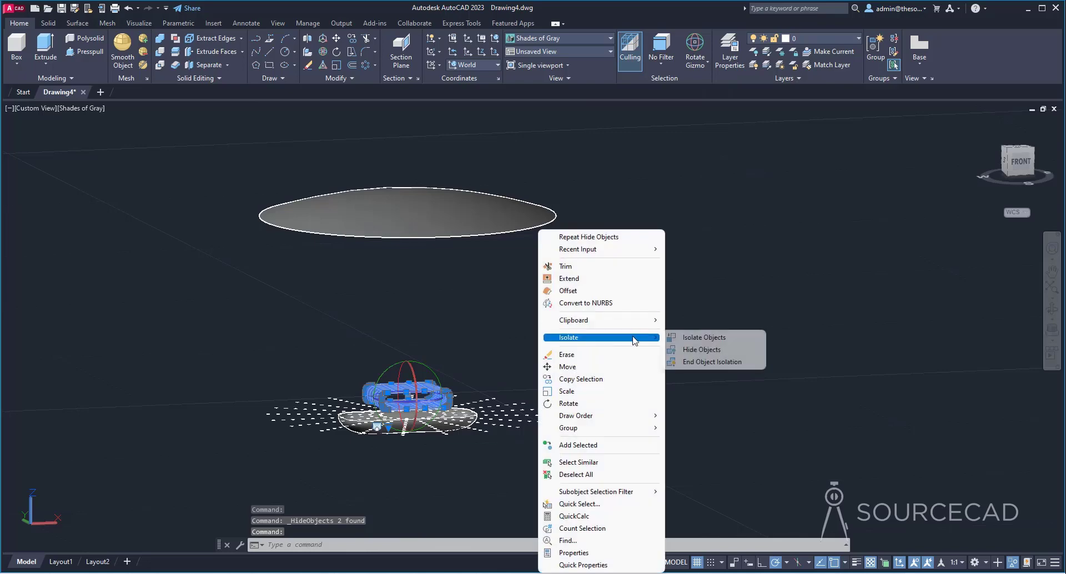
left_click(694, 348)
middle_click_drag(358, 358, 358, 383, "shift")
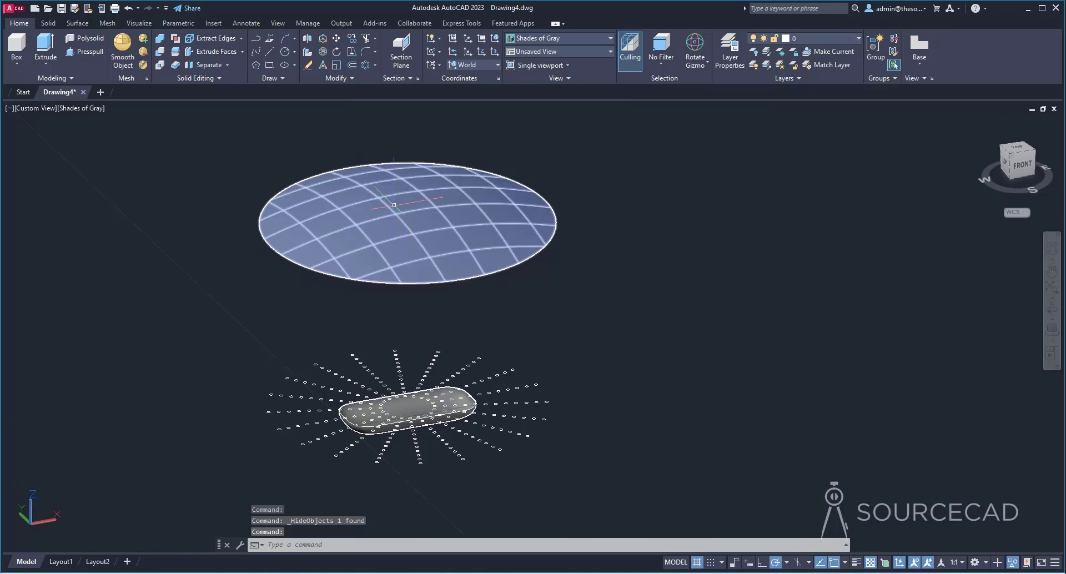
mouse_move(395, 195)
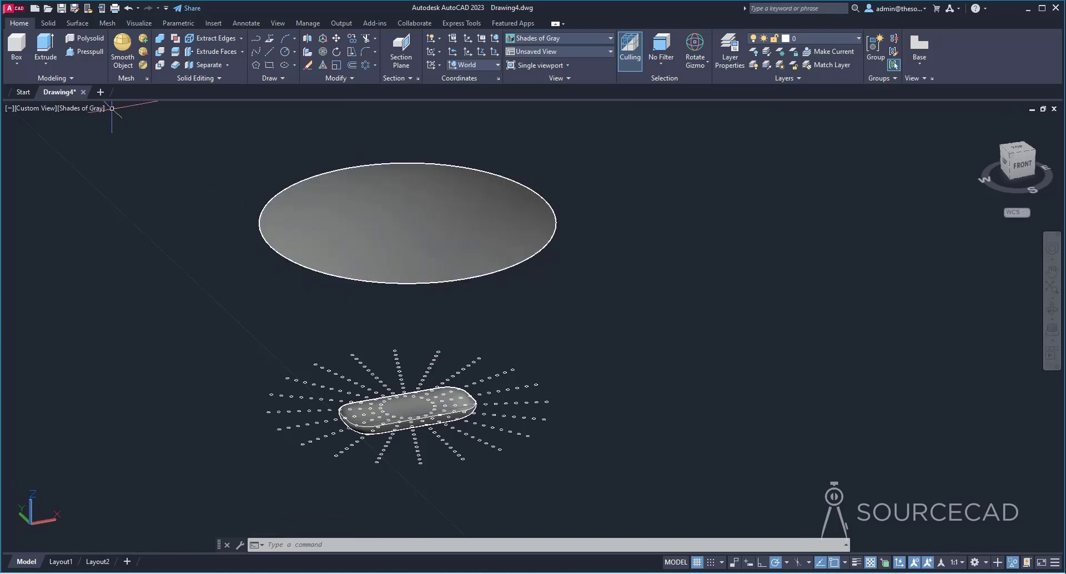
left_click(79, 24)
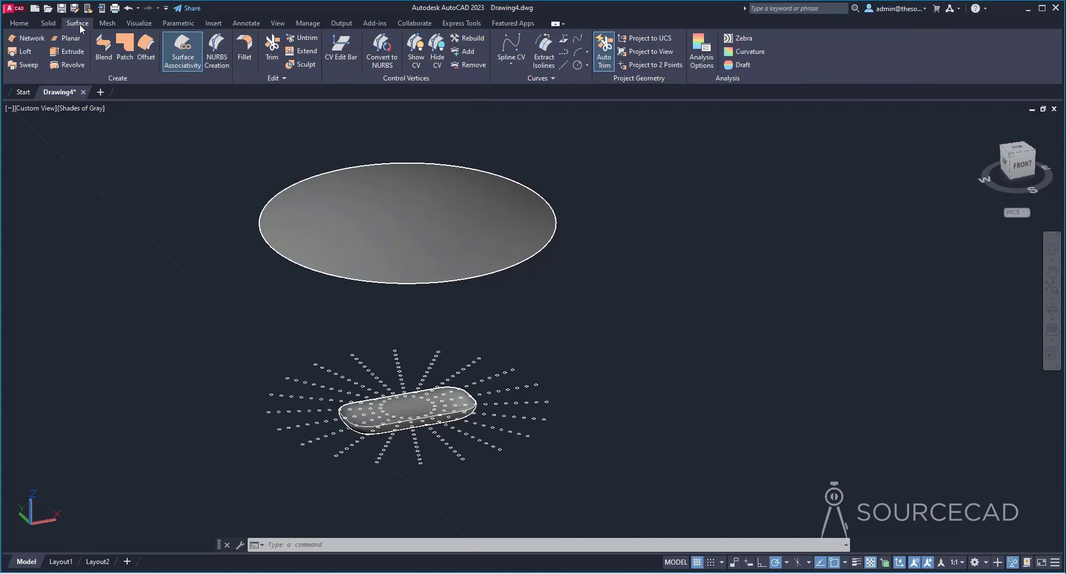
Offset the top disc surface by 0.1 with the direction flipped, using Surface Offset.
left_click(149, 48)
left_click(324, 205)
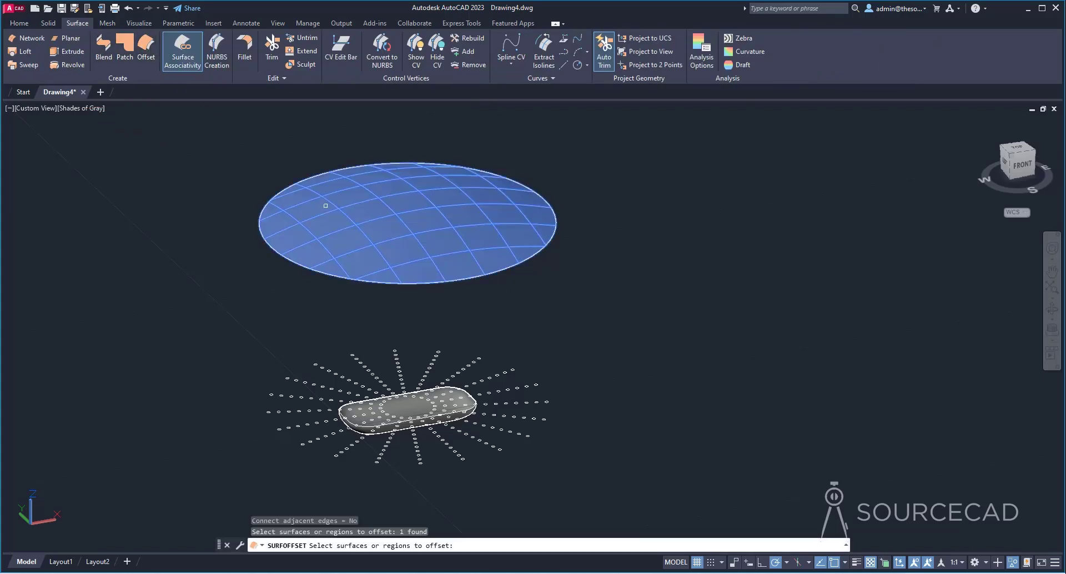
key("Return")
mouse_move(410, 223)
middle_mouse_down("shift")
mouse_move(409, 310)
mouse_move(407, 222)
middle_mouse_up("shift")
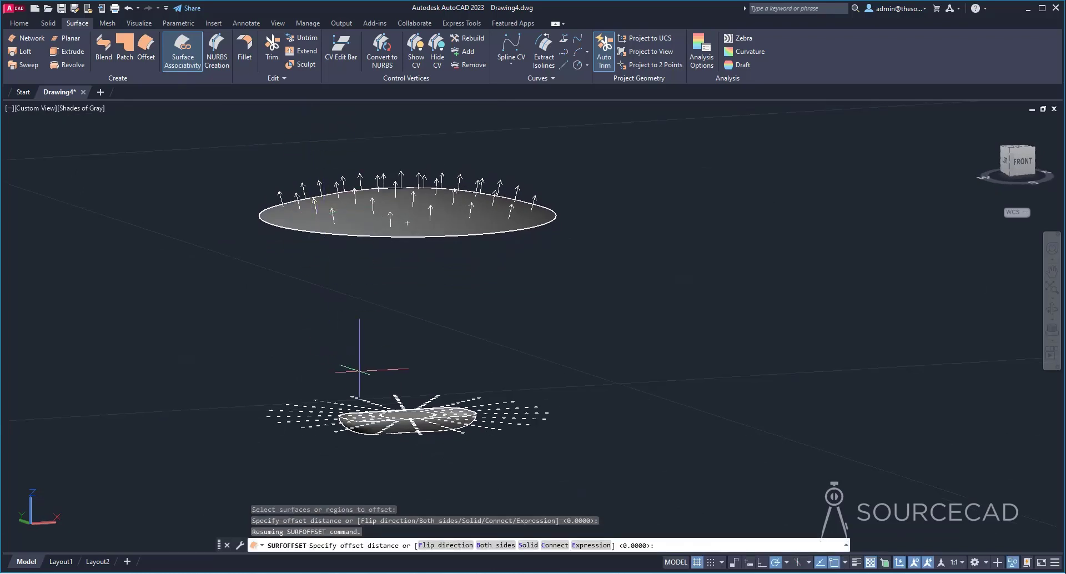
left_click(438, 546)
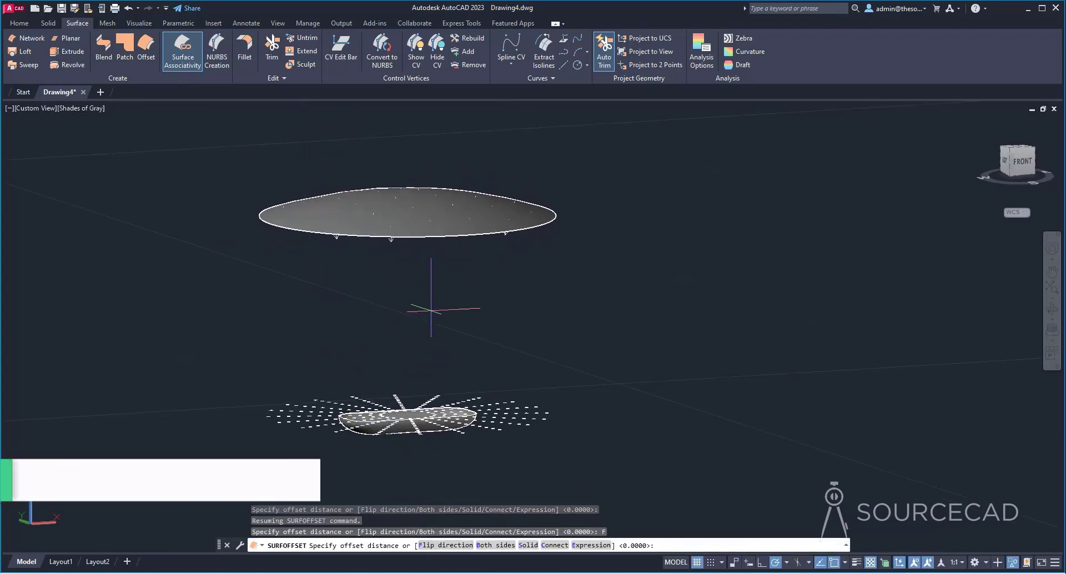
type("0.1")
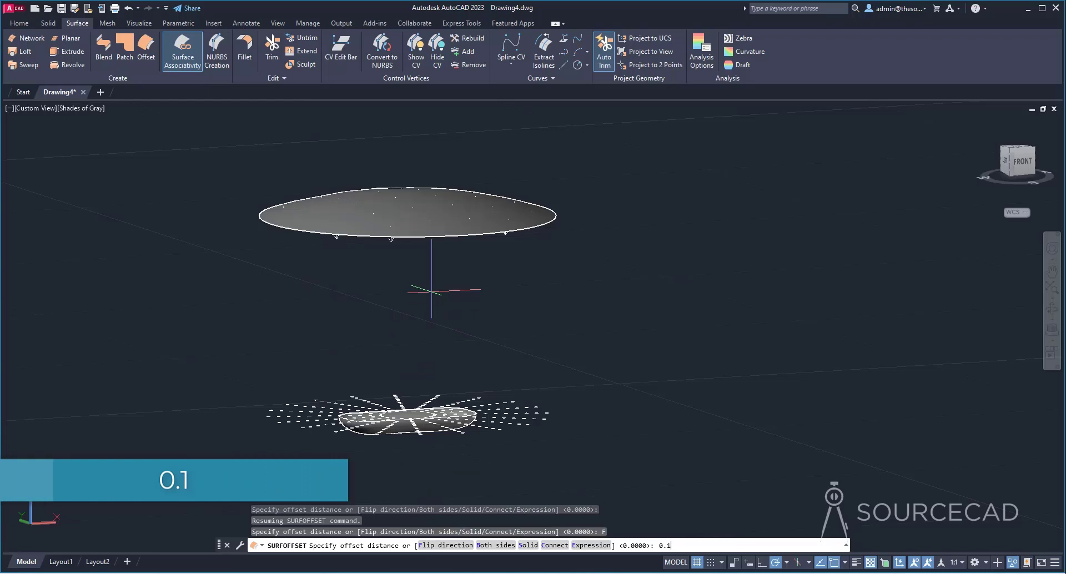
key("Return")
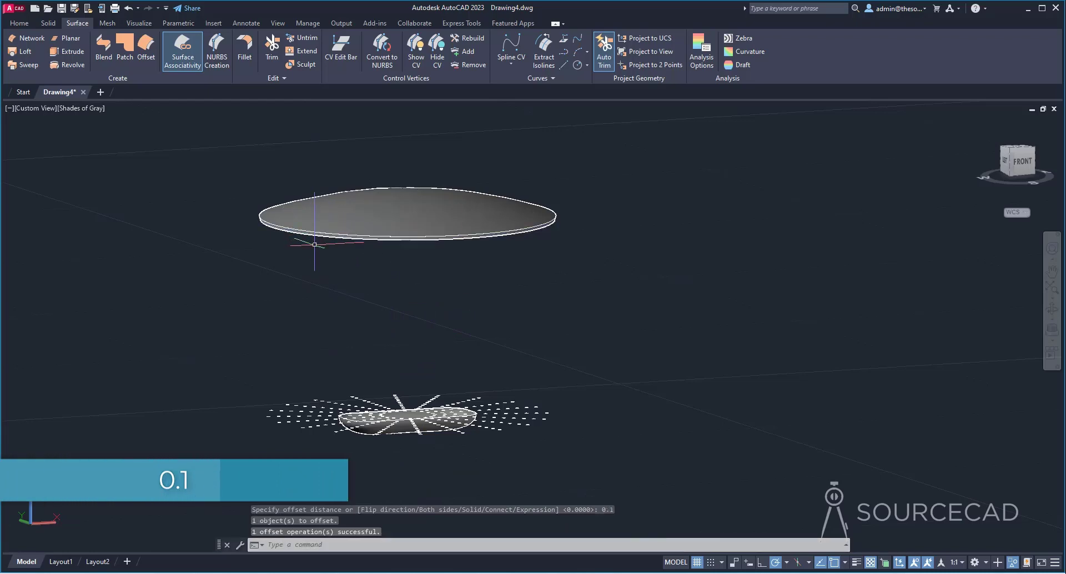
middle_click_drag(326, 243, 337, 236, "shift")
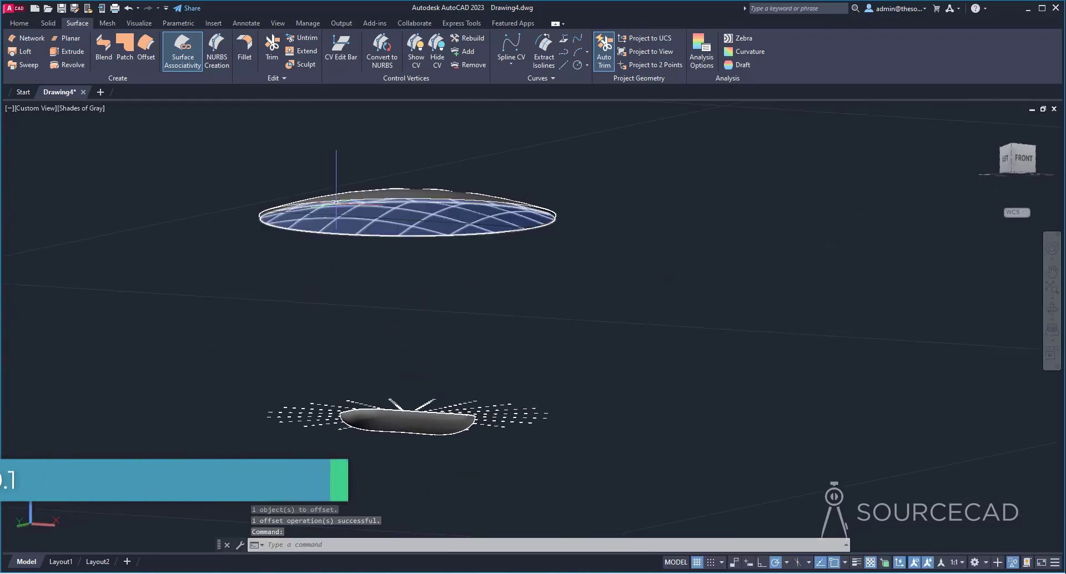
middle_click_drag(361, 280, 352, 321, "shift")
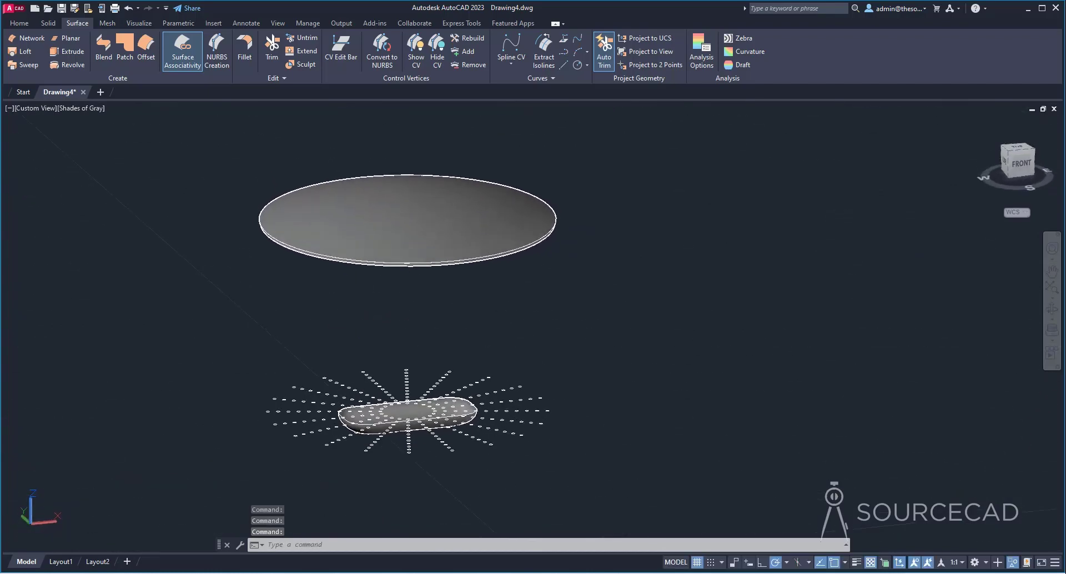
middle_click_drag(384, 274, 375, 347, "shift")
Hide the extra offset disc surface.
scroll(358, 240, "up", 8)
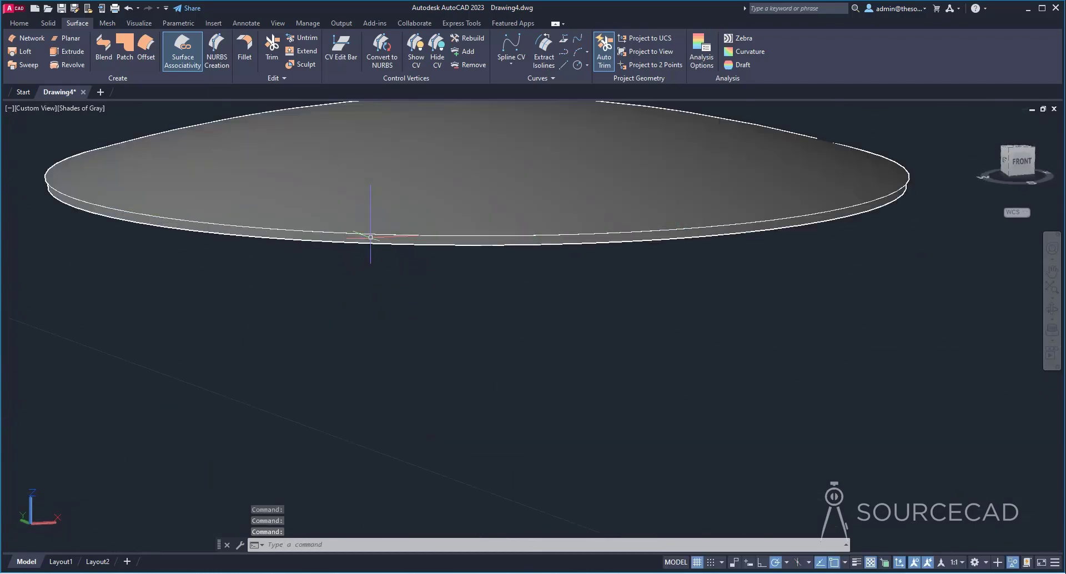
left_click(356, 240)
right_click(338, 298)
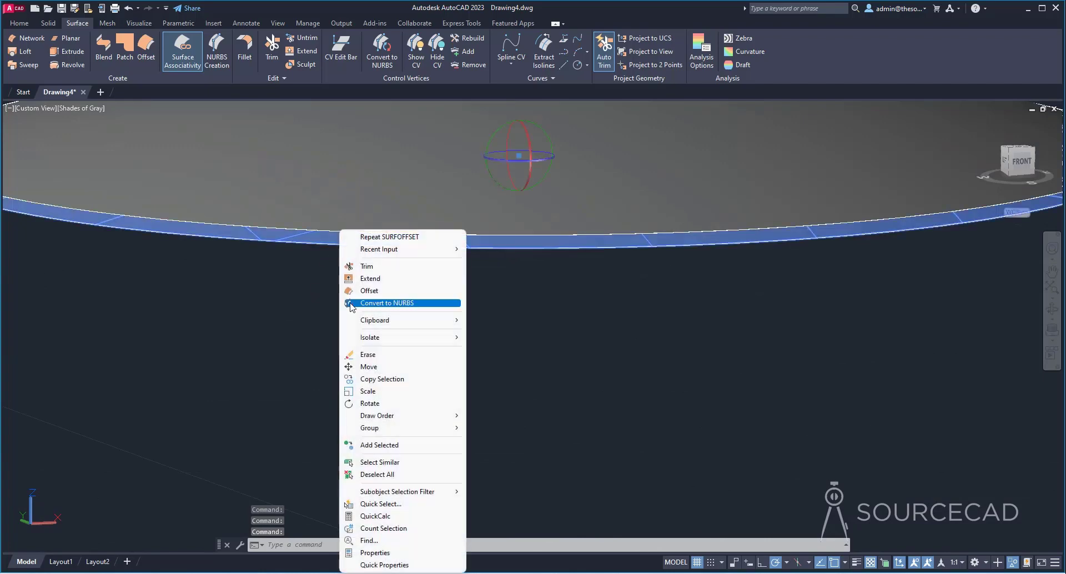
mouse_move(426, 338)
left_click(492, 350)
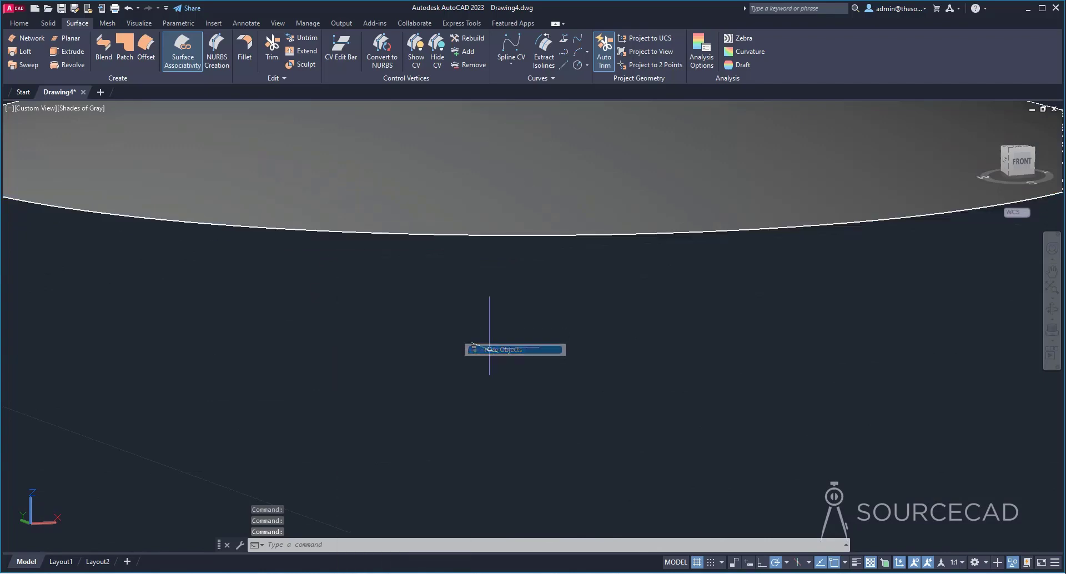
Hide the lower shower body, leaving one disc above the point pattern.
scroll(483, 358, "down", 6)
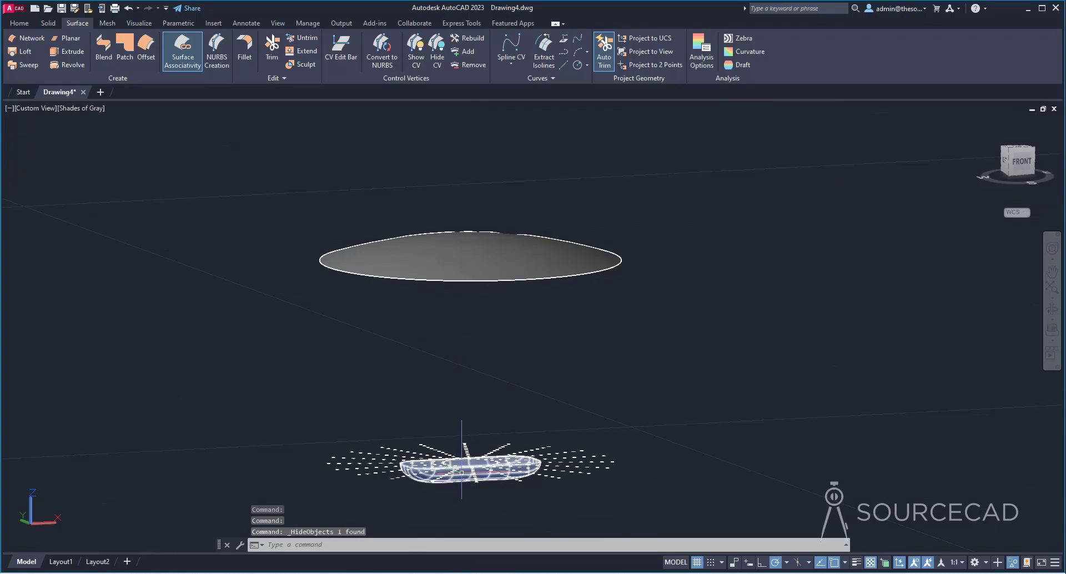
left_click(463, 464)
right_click(434, 389)
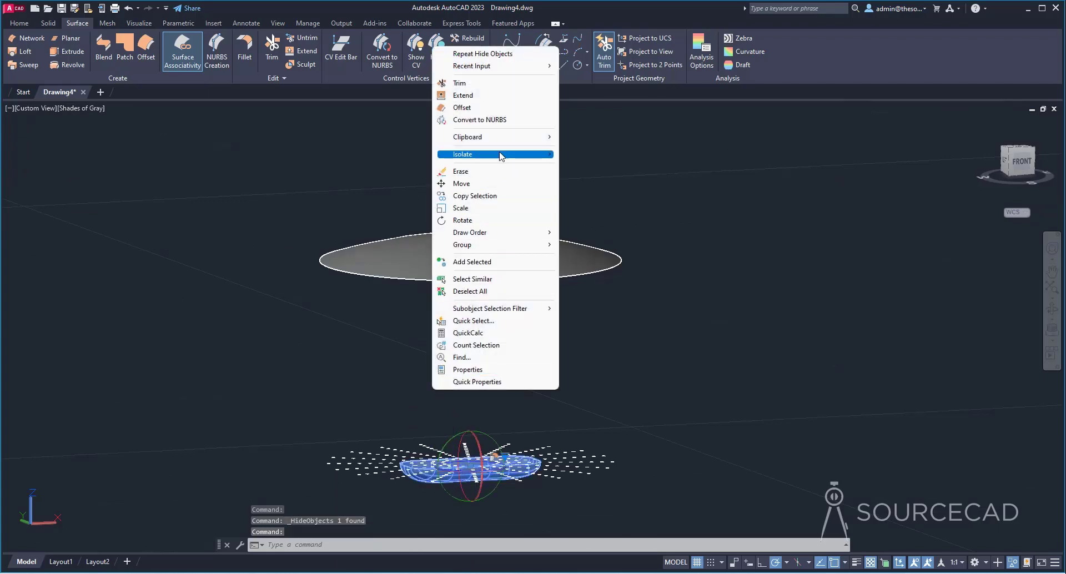
mouse_move(500, 154)
left_click(588, 165)
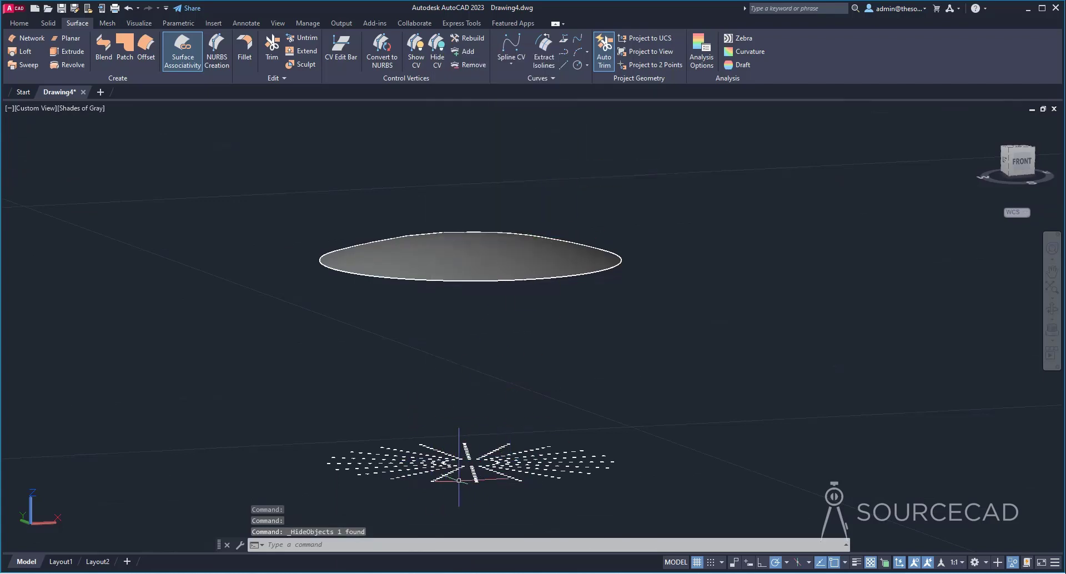
middle_click_drag(502, 347, 504, 324, "shift")
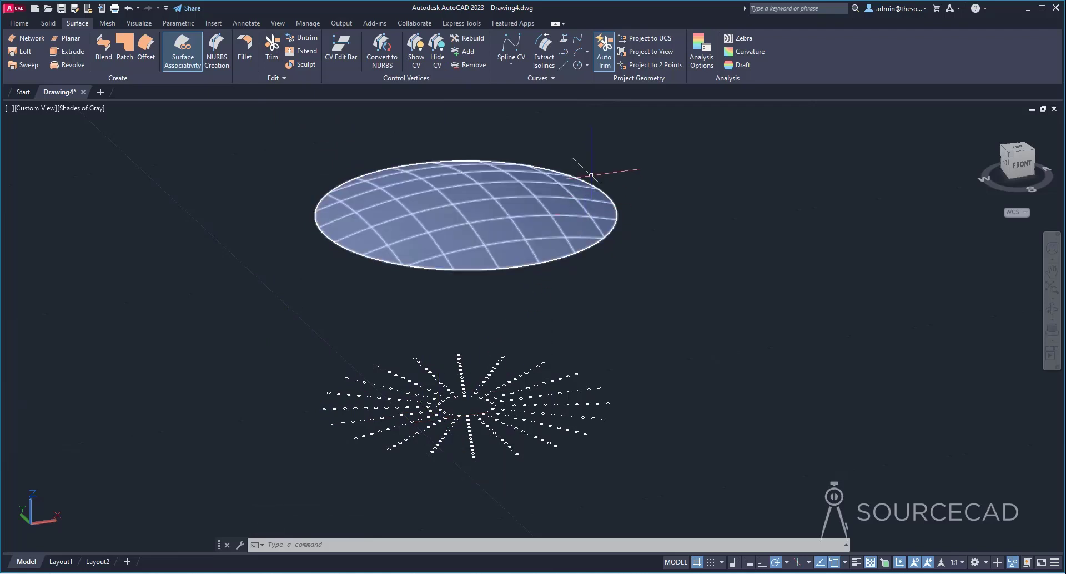
Project all 240 points onto the disc surface along the UCS with Auto Trim on.
left_click(605, 50)
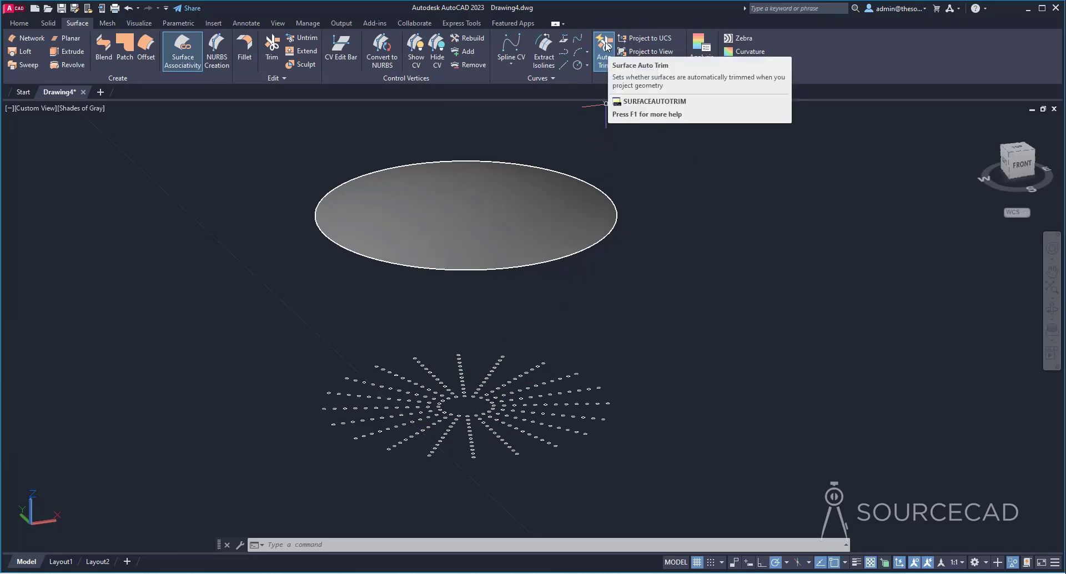
left_click(647, 40)
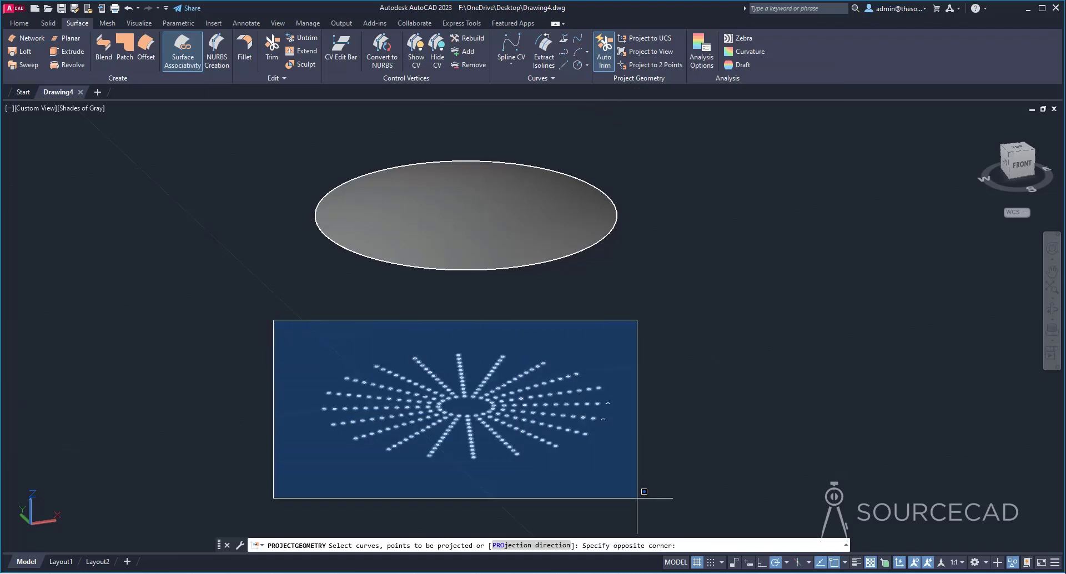
left_click(699, 503)
key("Return")
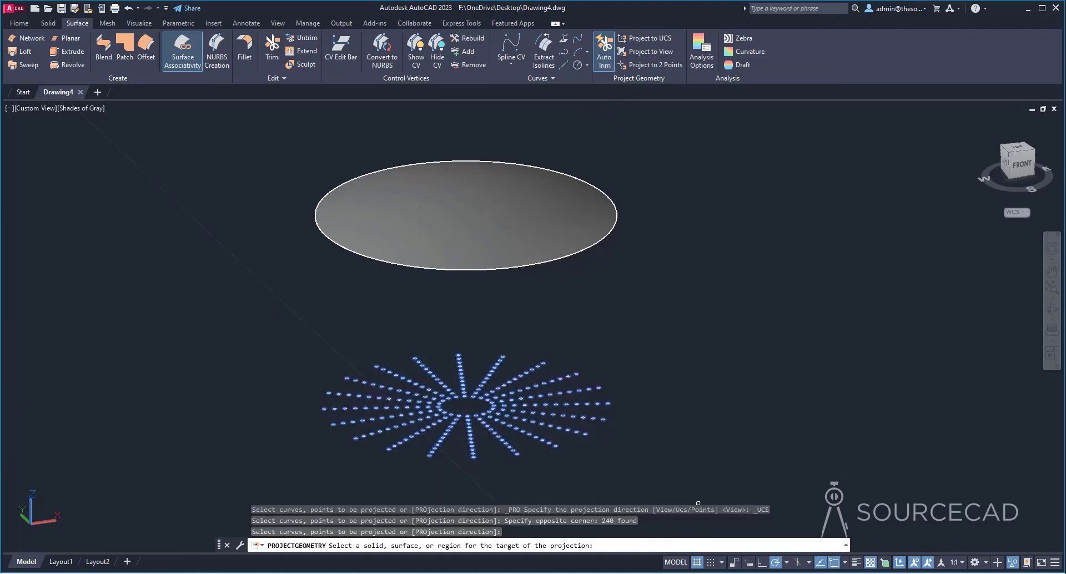
left_click(491, 194)
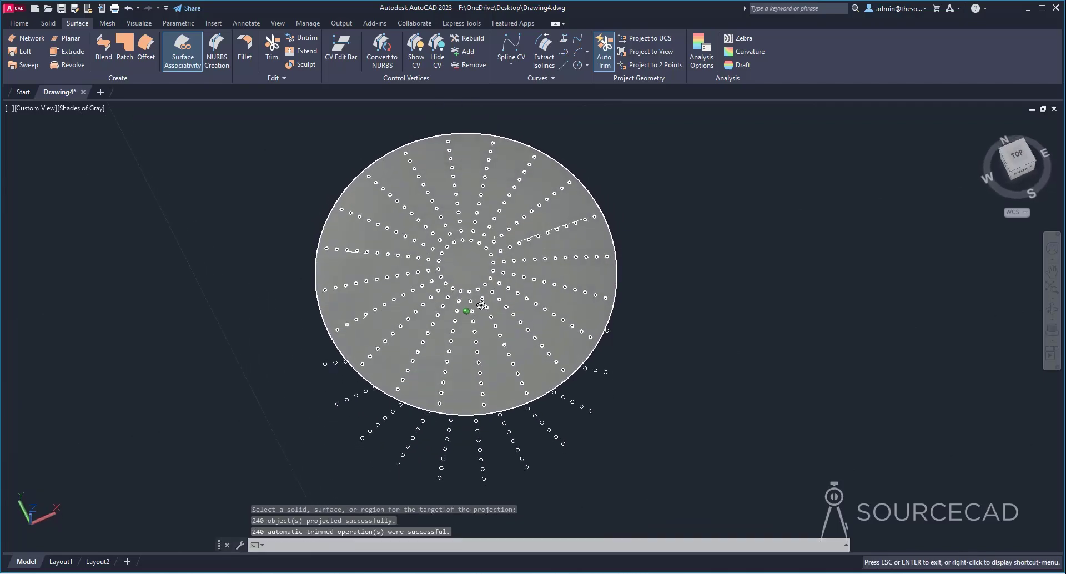
Window-select the 240 original points beneath the disc and erase them.
scroll(473, 291, "up", 6)
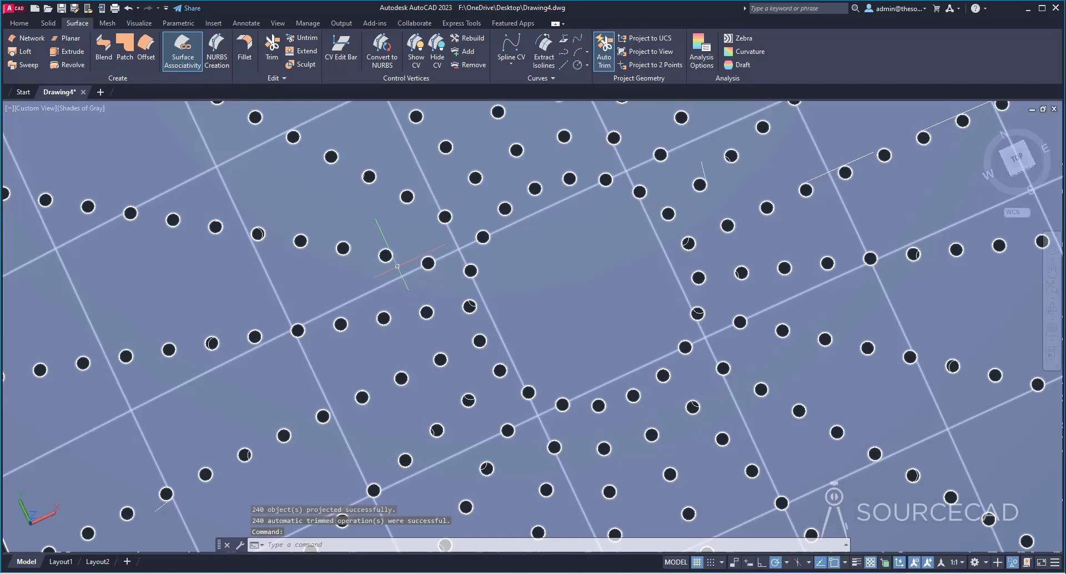
scroll(496, 193, "down", 6)
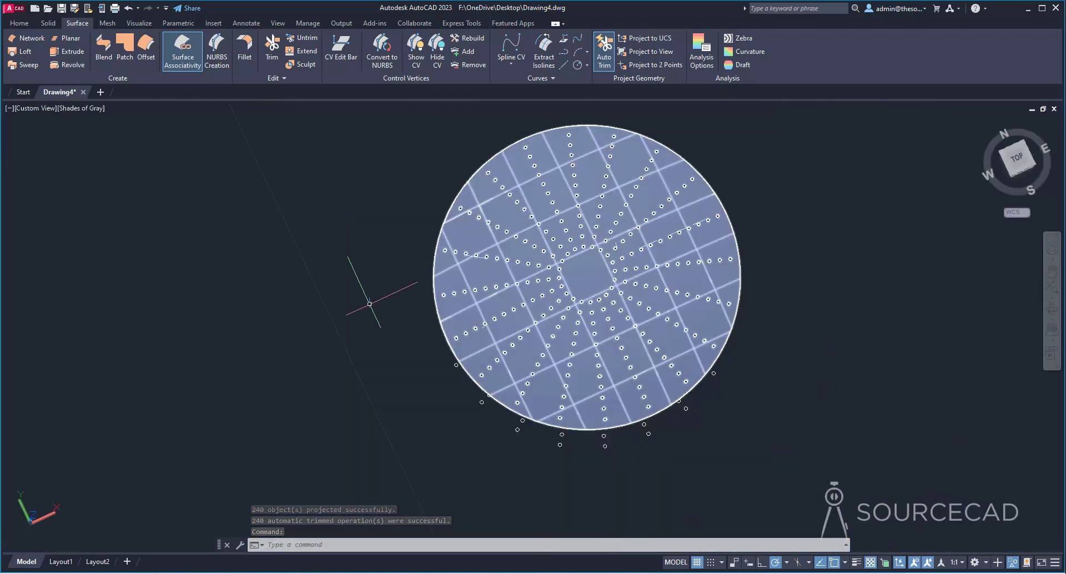
middle_click_drag(369, 303, 465, 364, "shift")
left_click(395, 317)
left_click(863, 493)
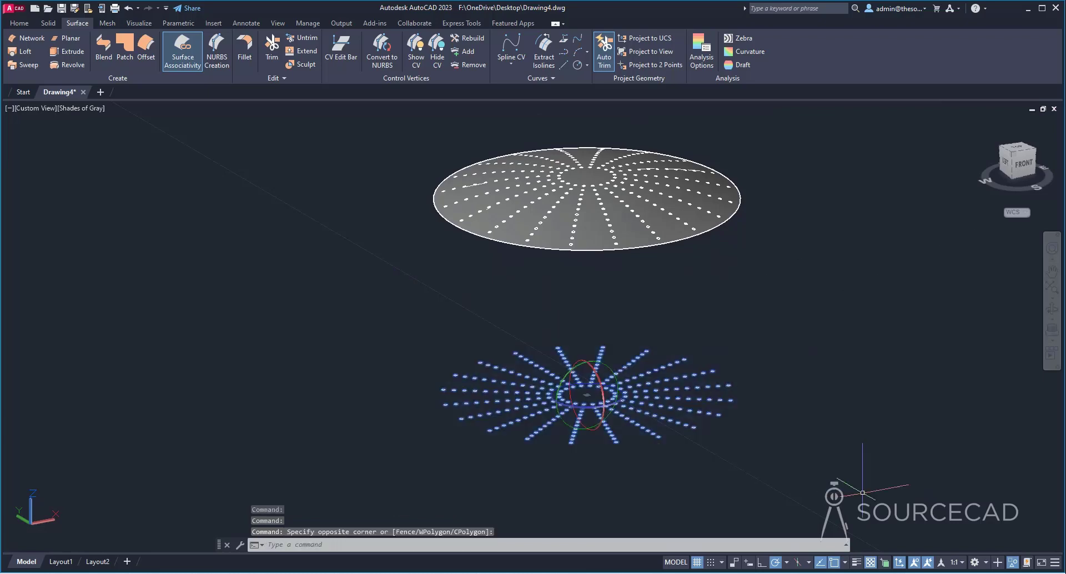
key("Delete")
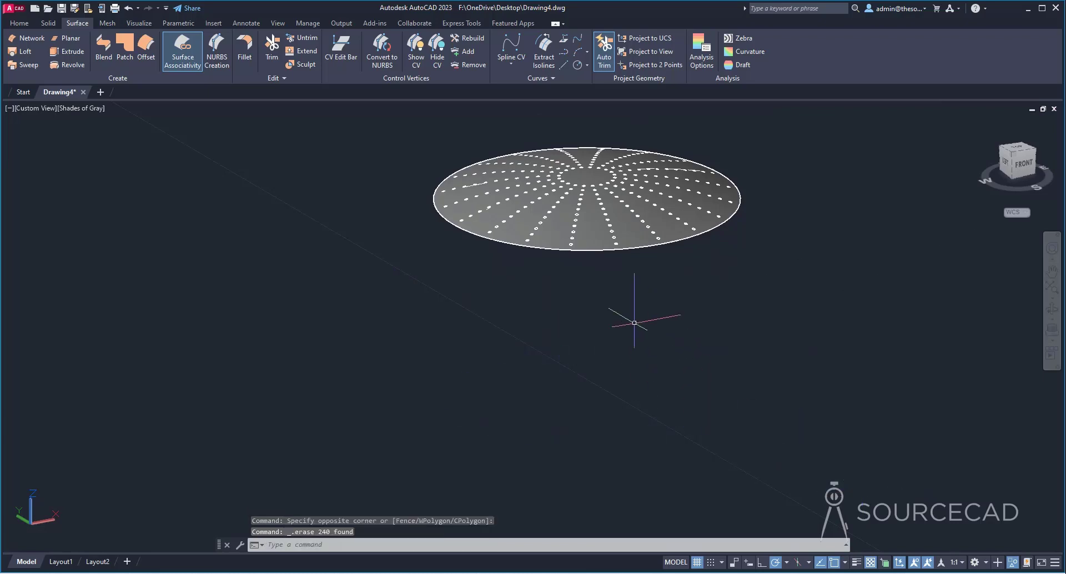
middle_click_drag(634, 322, 591, 417, "shift")
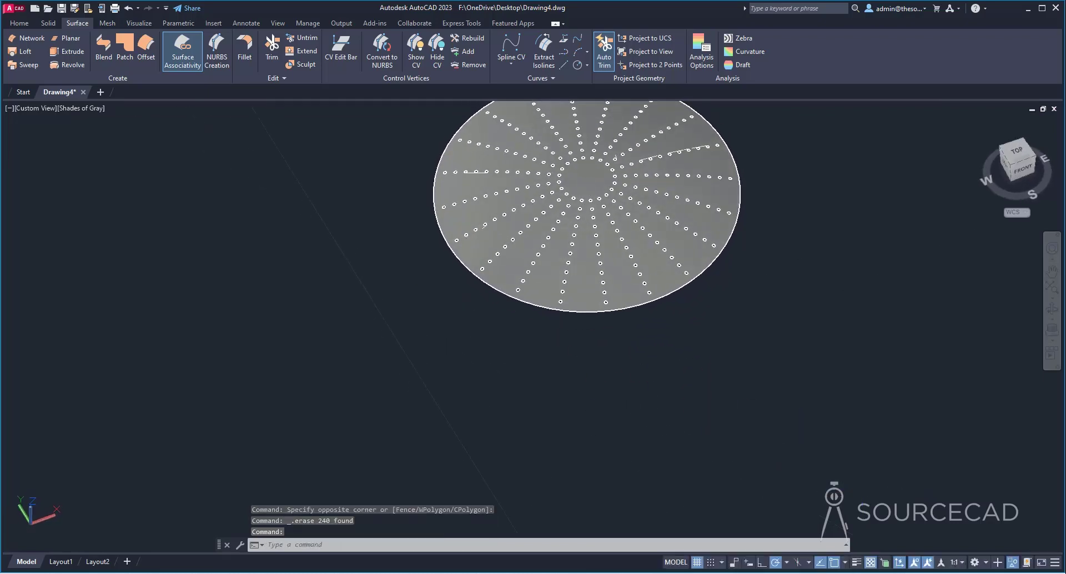
scroll(591, 368, "up", 2)
scroll(590, 369, "down", 5)
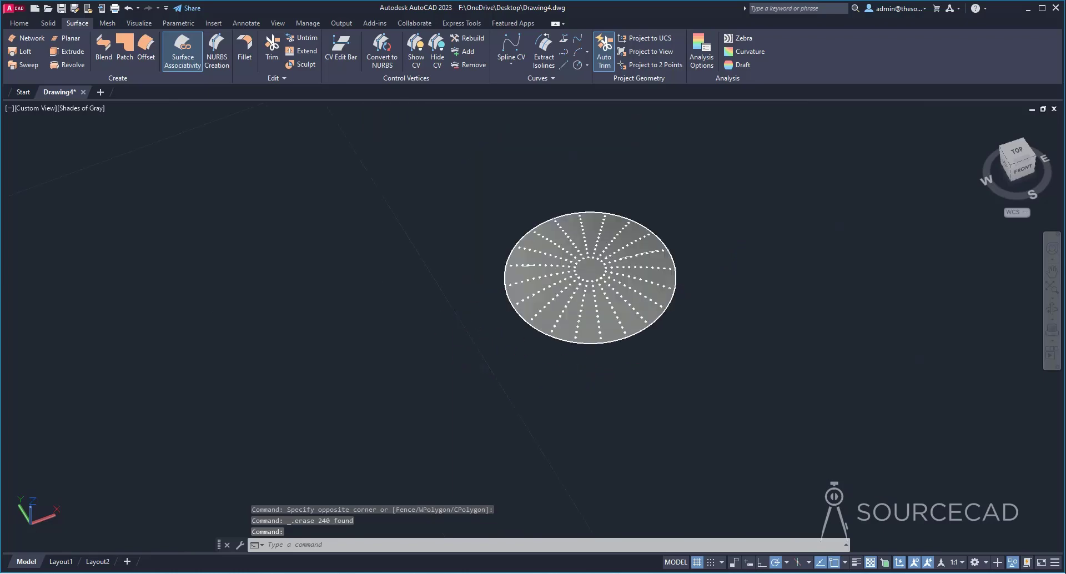
End object isolation to restore all 7 hidden objects and orbit to a front view.
right_click(460, 307)
mouse_move(513, 364)
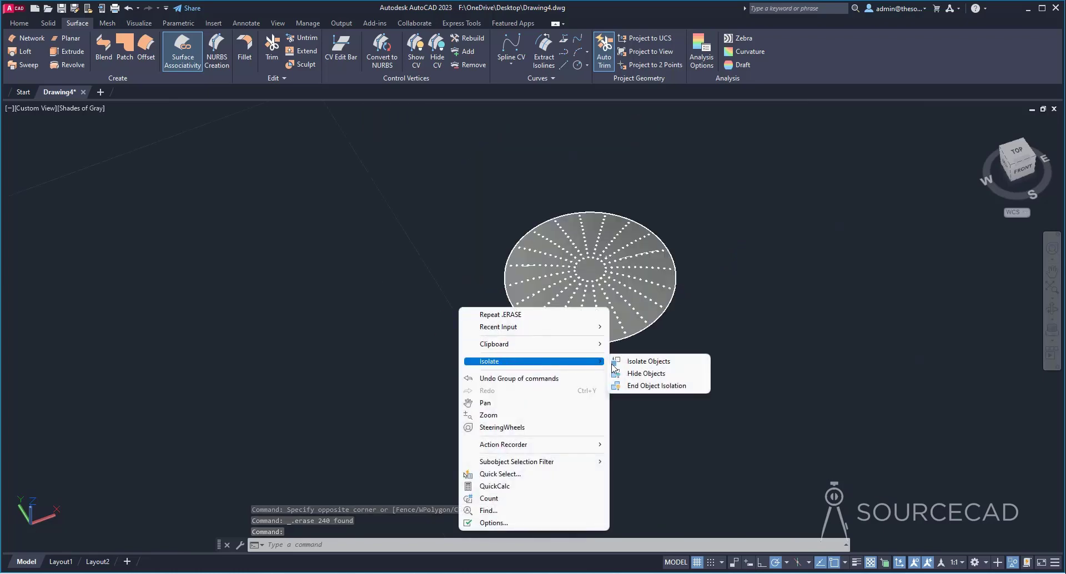
left_click(653, 386)
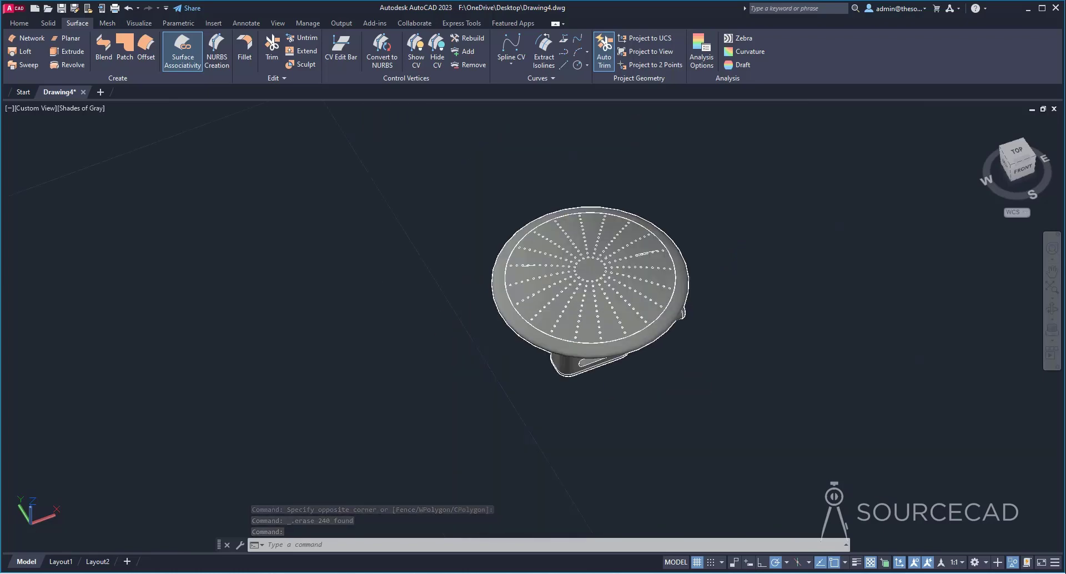
middle_click_drag(638, 409, 539, 370, "shift")
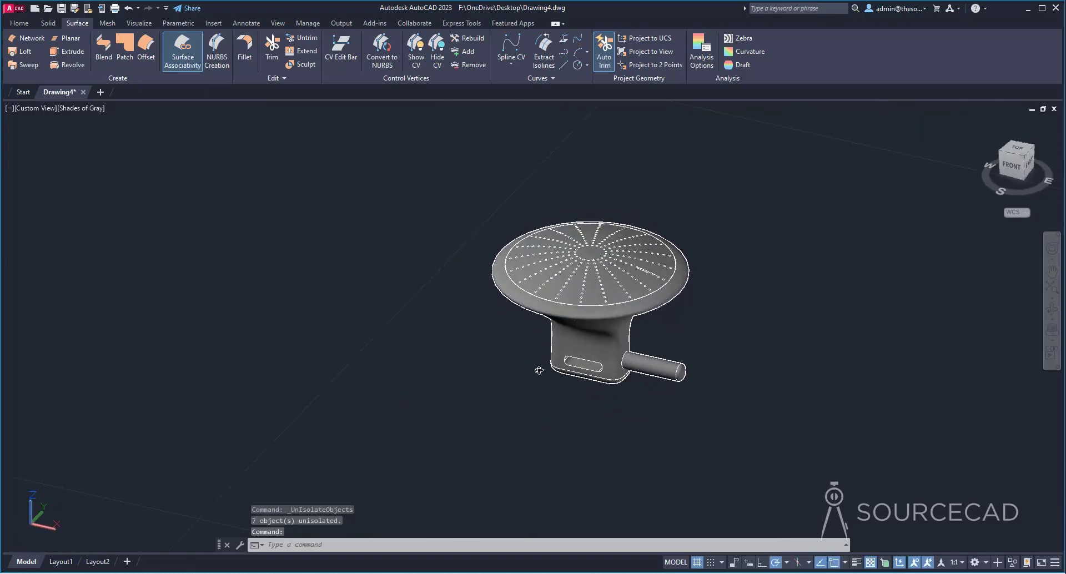